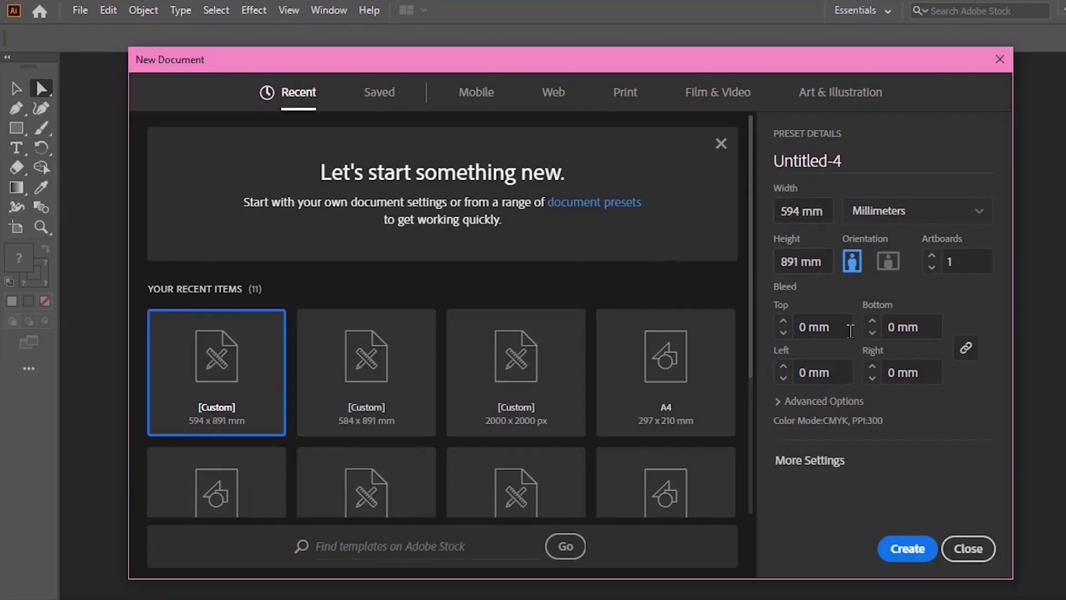
# - Create a 594 x 891 mm portrait document, place the Shoreditch High St map in it and centre the map on the artboard
pyautogui.click(909, 550)
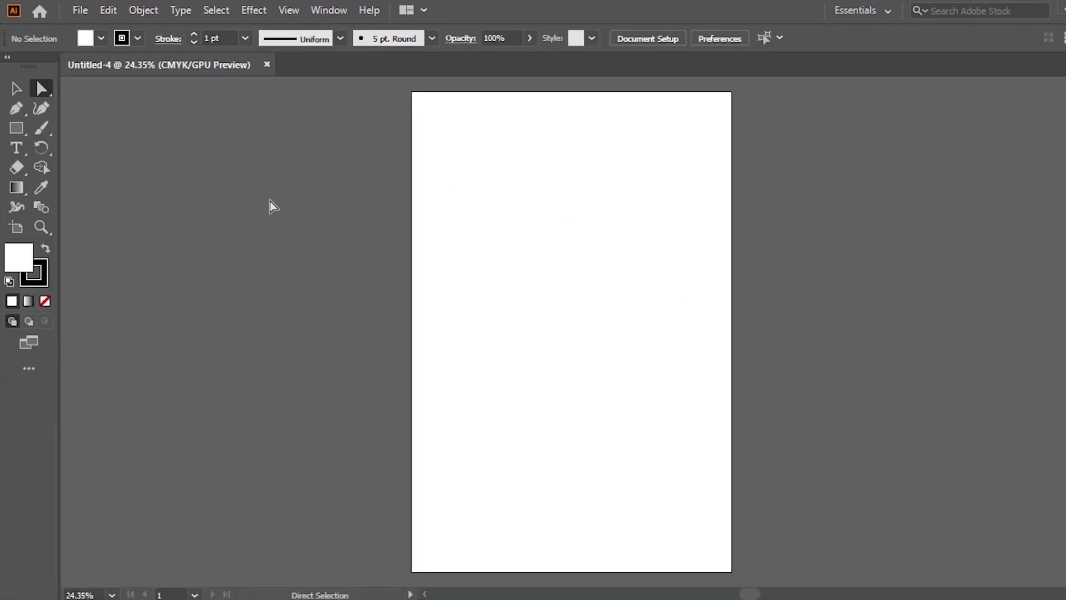
pyautogui.moveTo(1065, 333); pyautogui.dragTo(611, 332)
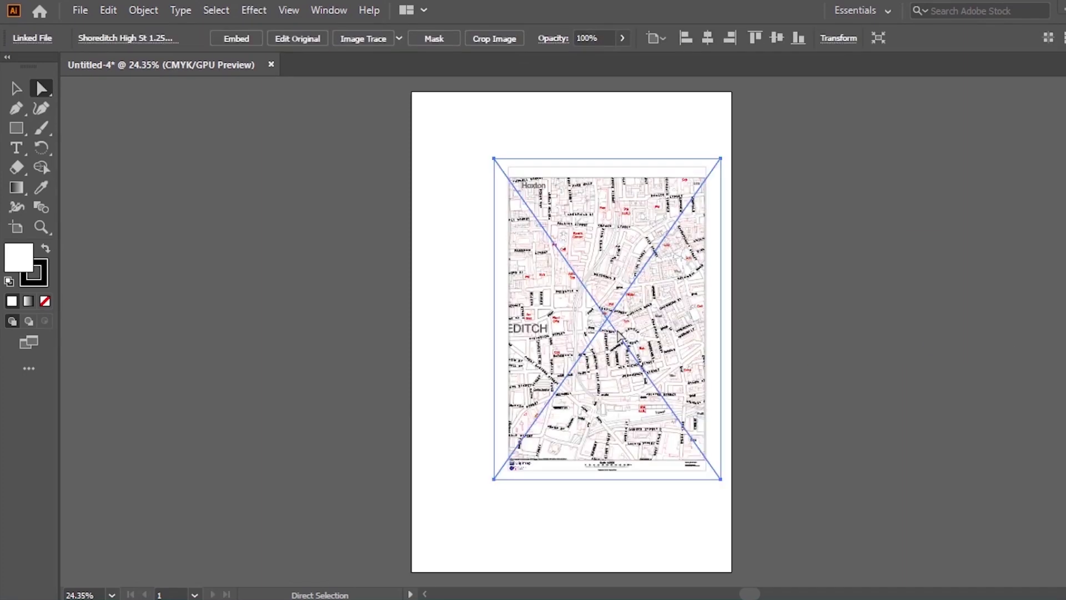
pyautogui.moveTo(595, 318); pyautogui.dragTo(583, 340)
pyautogui.scroll(3, 583, 344)
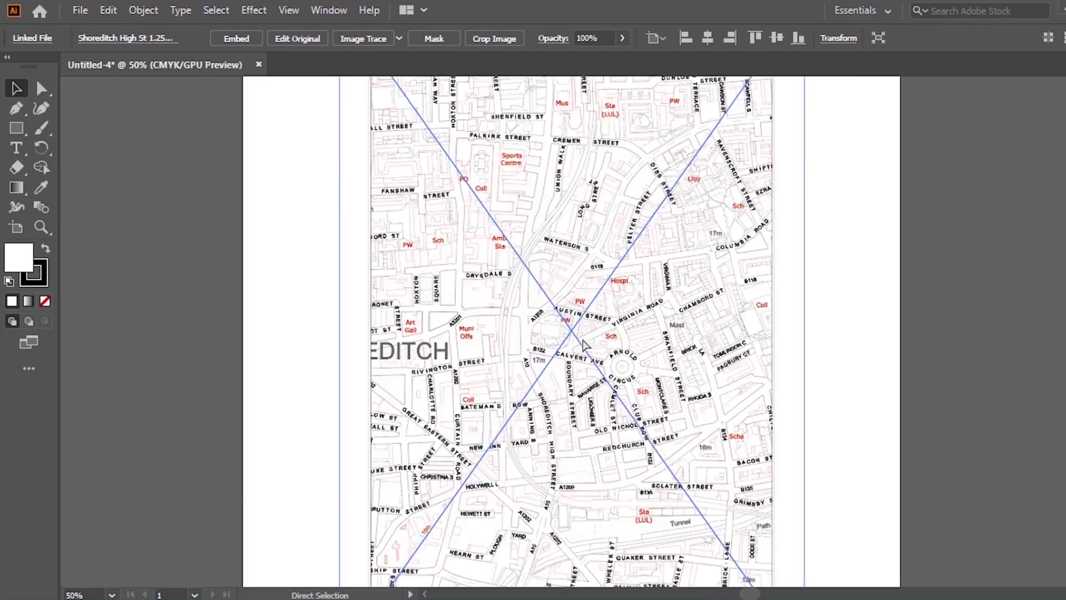
pyautogui.scroll(-4, 572, 338)
pyautogui.scroll(6, 613, 465)
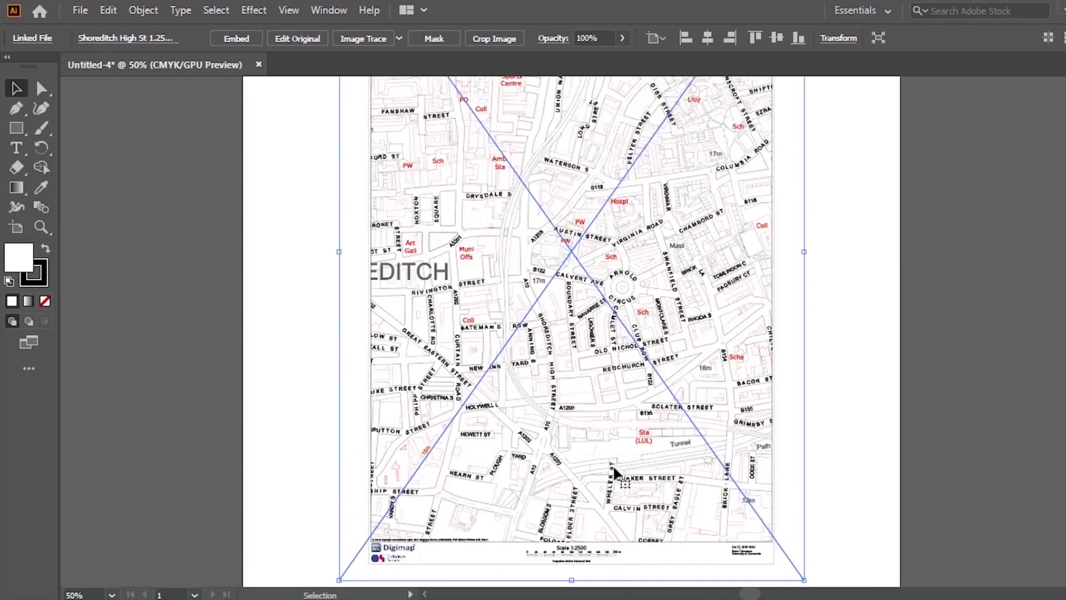
pyautogui.moveTo(404, 150); pyautogui.dragTo(382, 186)
pyautogui.hotkey('ctrl', 'z')
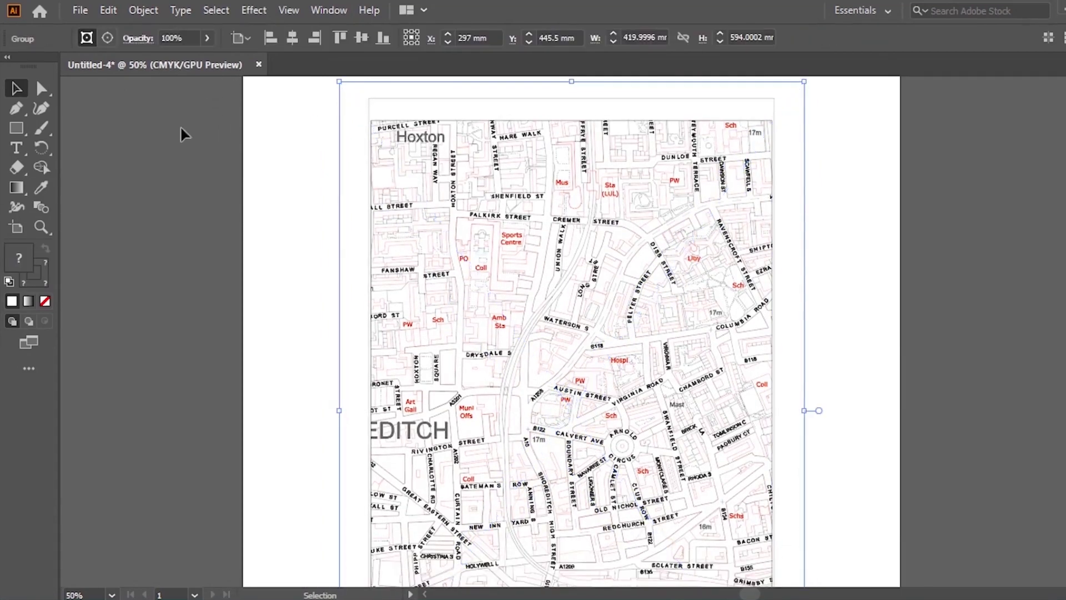
# - Delete the outer border paths surrounding the map frame
pyautogui.click(41, 88)
pyautogui.click(149, 144)
pyautogui.click(340, 104)
pyautogui.press('Delete')
pyautogui.press('Delete')
pyautogui.click(394, 104)
pyautogui.click(305, 237)
pyautogui.click(339, 155)
pyautogui.press('Delete')
pyautogui.press('Delete')
pyautogui.click(339, 168)
pyautogui.press('Delete')
pyautogui.press('Delete')
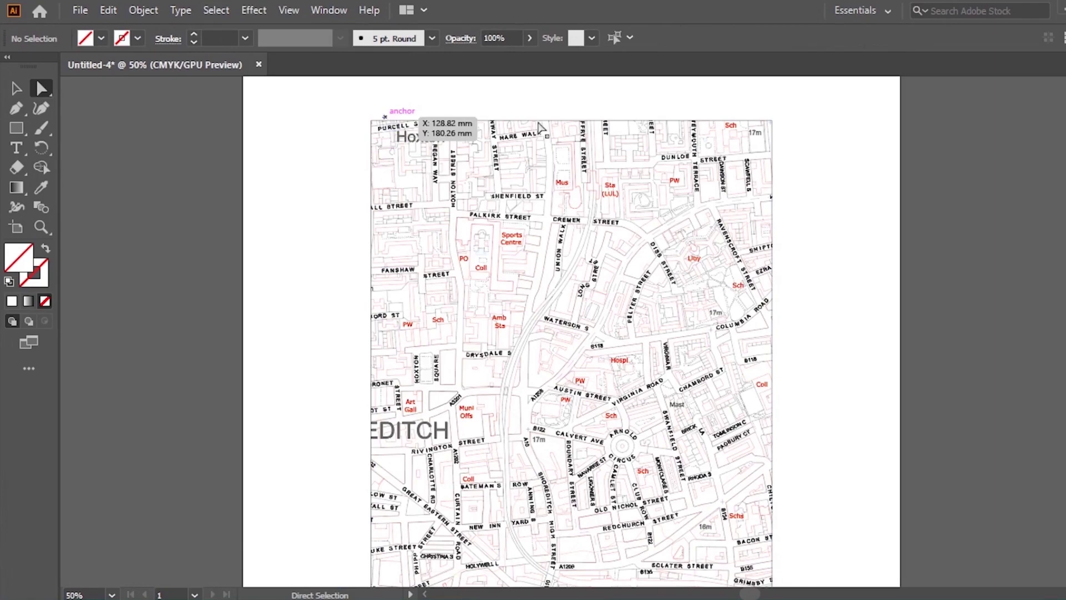
# - Delete the stacked boundary paths that run along the map's upper edge above Hare Walk
pyautogui.press('v')
pyautogui.hotkey('ctrl', '+')
pyautogui.hotkey('ctrl', '+')
pyautogui.hotkey('ctrl', '+')
pyautogui.scroll(6, 627, 302)
pyautogui.click(643, 272)
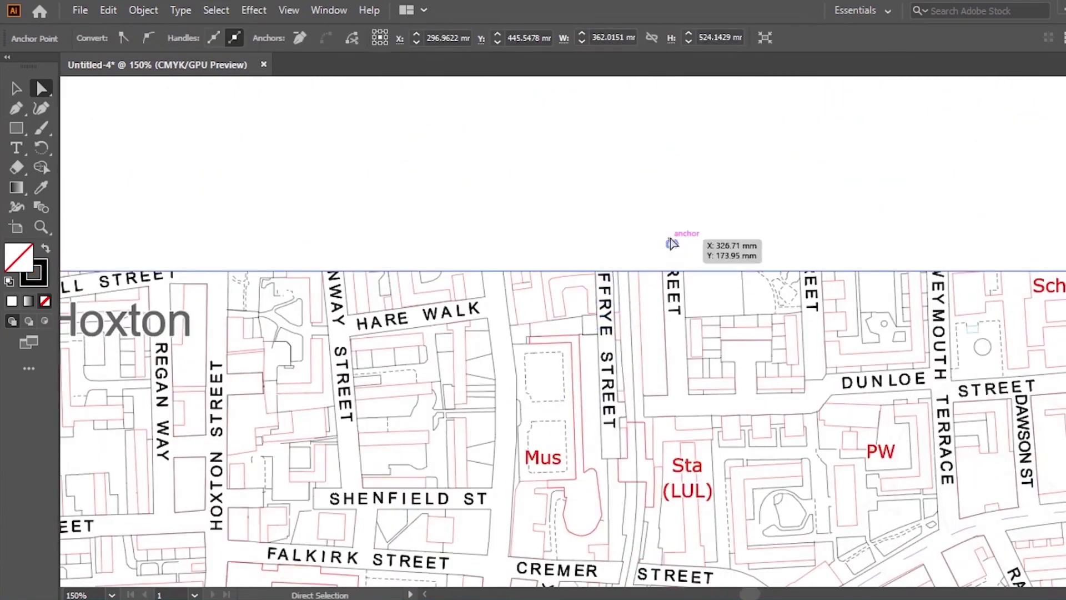
pyautogui.press('Delete')
pyautogui.press('Delete')
pyautogui.click(662, 271)
pyautogui.press('Delete')
pyautogui.click(648, 271)
pyautogui.press('Delete')
pyautogui.press('Delete')
pyautogui.click(648, 271)
pyautogui.press('Delete')
pyautogui.press('Delete')
pyautogui.click(648, 271)
pyautogui.press('Delete')
pyautogui.press('Delete')
pyautogui.click(650, 272)
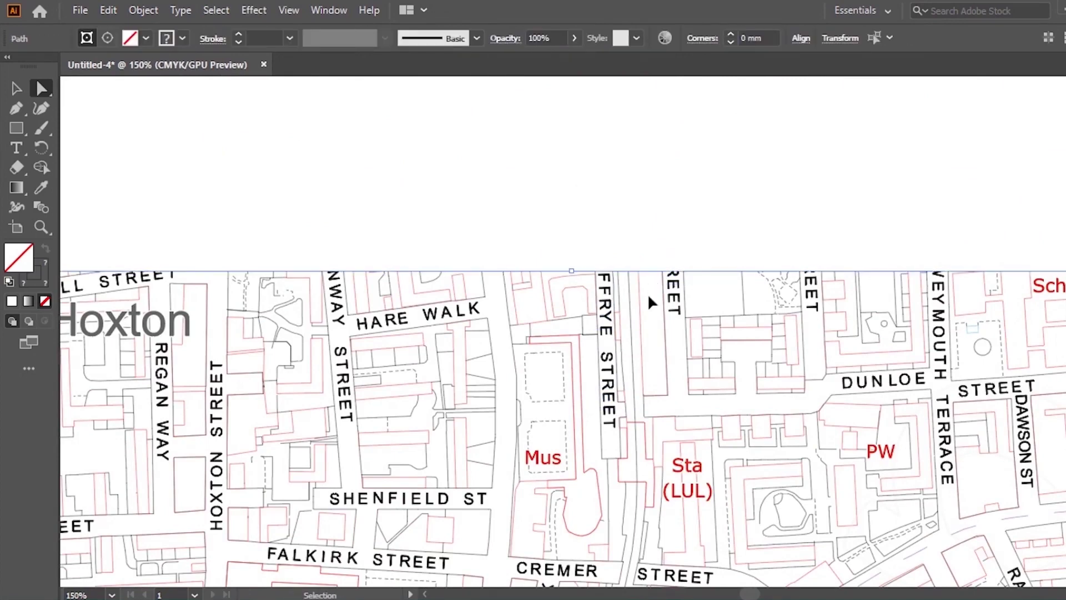
# - Delete the leftover boundary path at the map's right edge
pyautogui.hotkey('ctrl', '0')
pyautogui.click(702, 295)
pyautogui.click(674, 203)
pyautogui.press('Delete')
pyautogui.press('Delete')
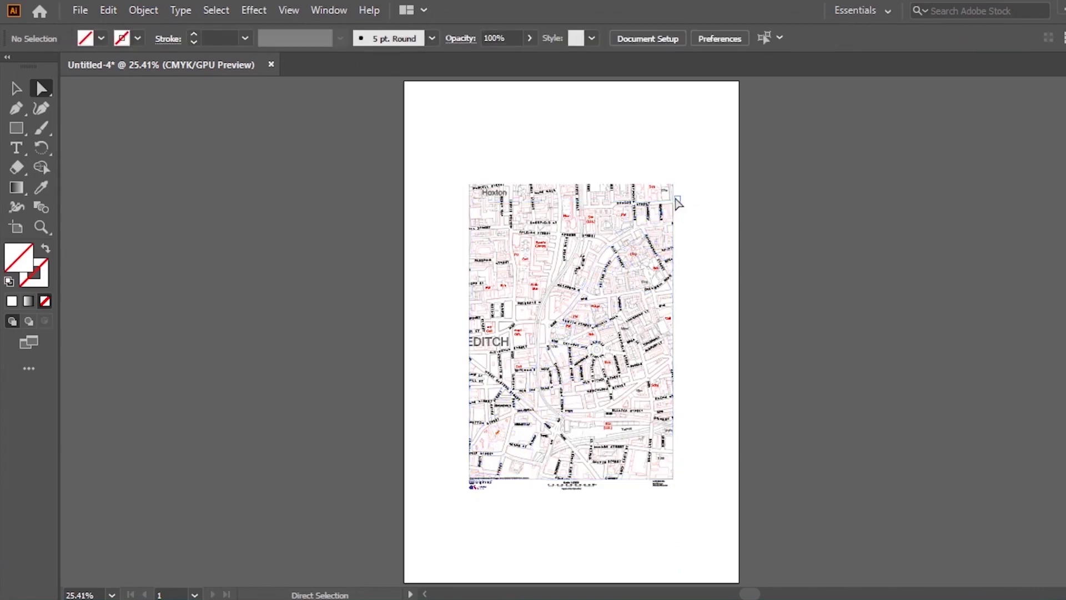
# - Select a watermark letter shape and extend the selection to all objects with the same stroke color
pyautogui.hotkey('ctrl', '1')
pyautogui.click(687, 197)
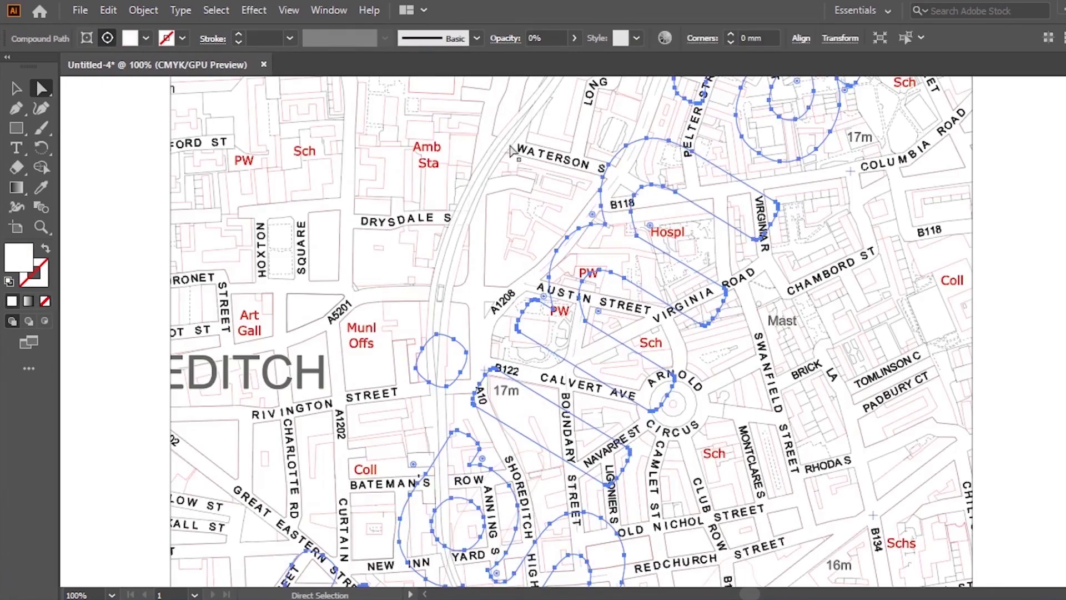
pyautogui.click(218, 11)
pyautogui.moveTo(245, 165)
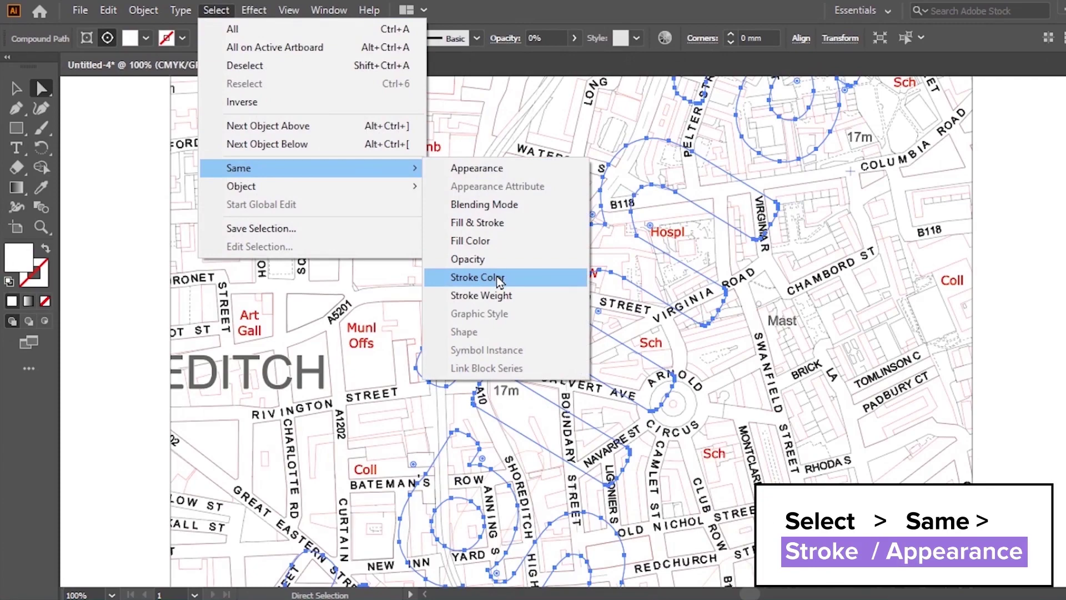
pyautogui.click(497, 295)
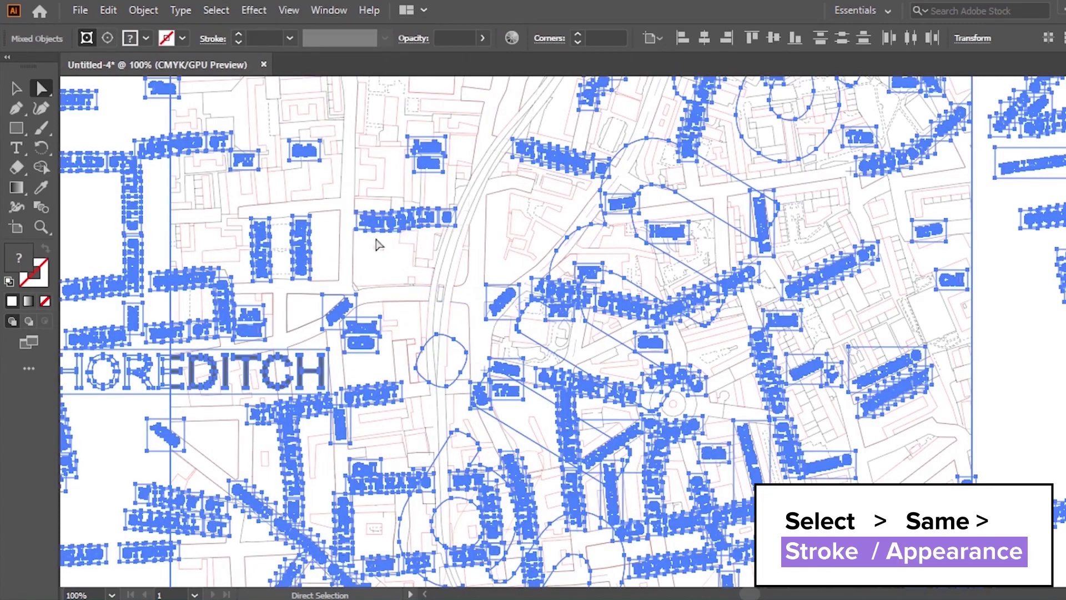
# - Create a new layer named Text
pyautogui.press('F7')
pyautogui.click(1047, 435)
pyautogui.click(1006, 307)
pyautogui.write('Tex')
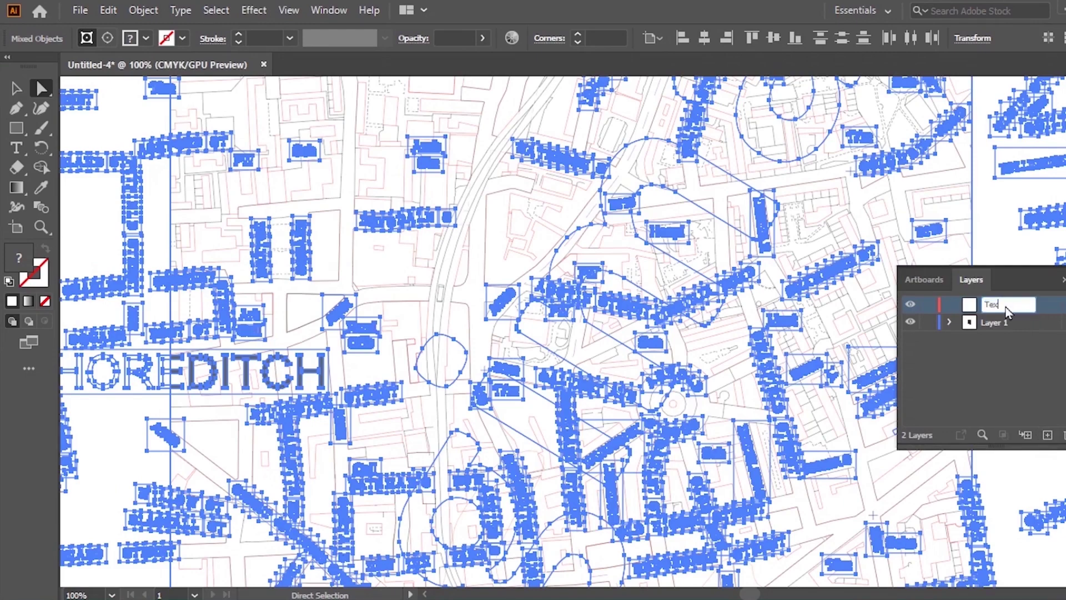
pyautogui.write('t')
# - Move the selected label shapes to the Text layer and hide that layer
pyautogui.click(1058, 341)
pyautogui.moveTo(1065, 322); pyautogui.dragTo(1065, 305)
pyautogui.click(912, 306)
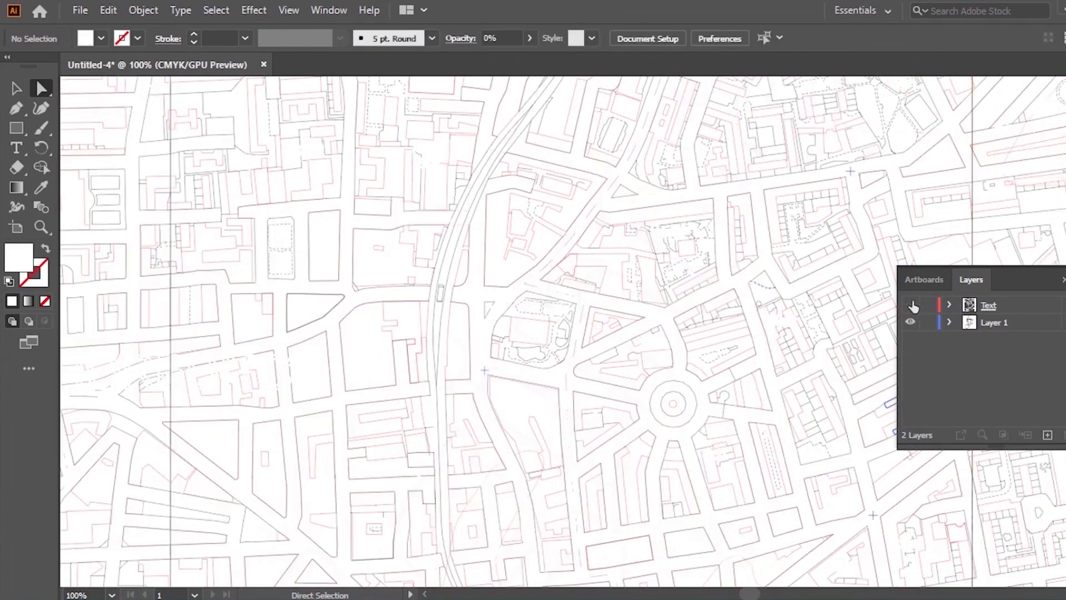
pyautogui.click(1063, 280)
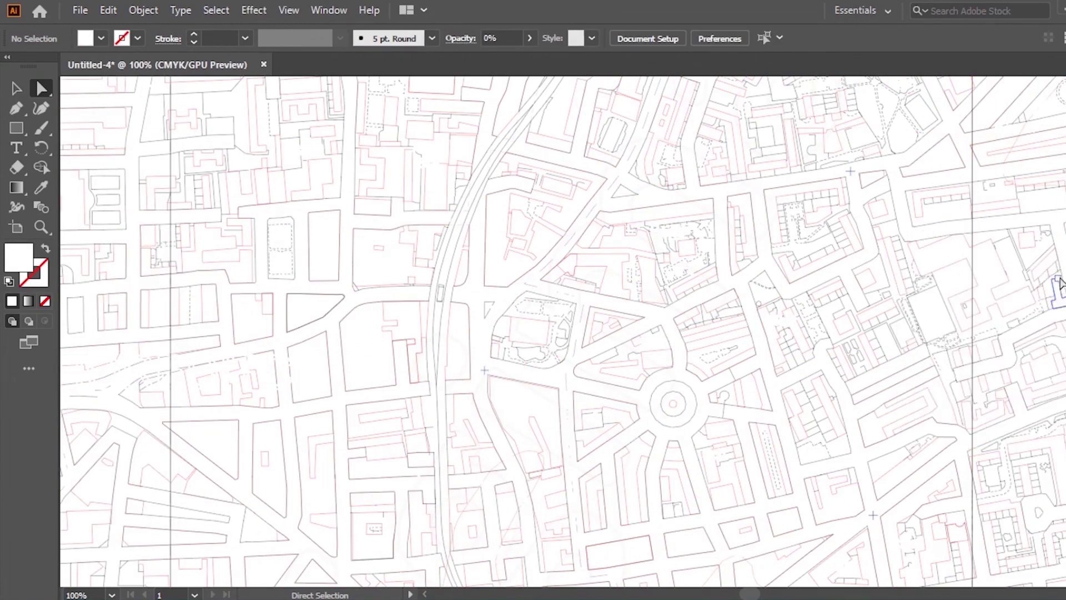
# - Select an outline letter of the large diagonal Digimap watermark, select all matching objects and delete them
pyautogui.hotkey('ctrl', '0')
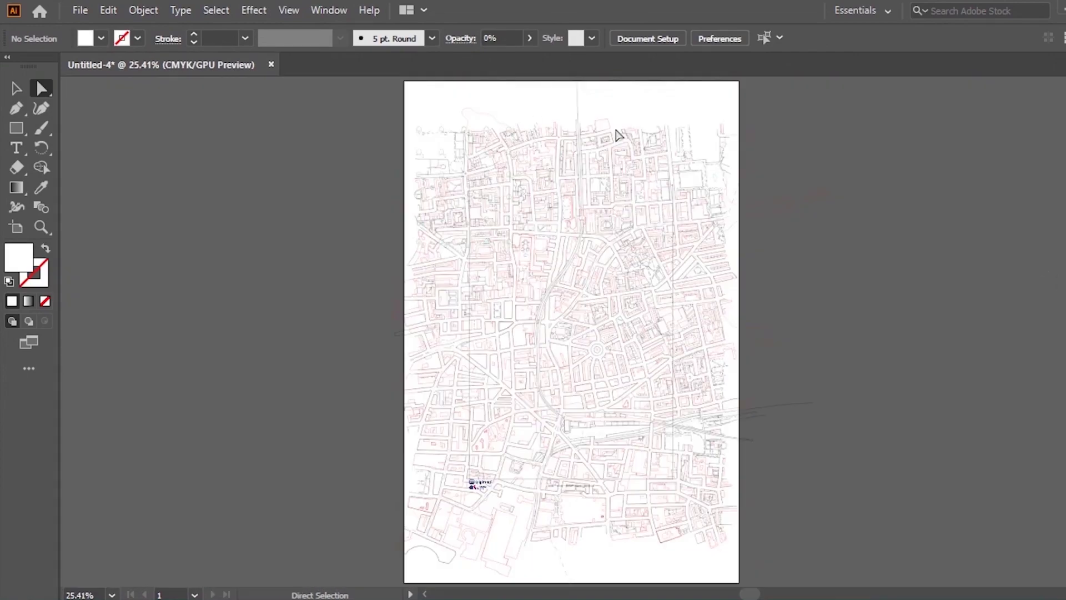
pyautogui.hotkey('ctrl', '+')
pyautogui.hotkey('ctrl', '+')
pyautogui.hotkey('ctrl', '+')
pyautogui.scroll(-8, 573, 328)
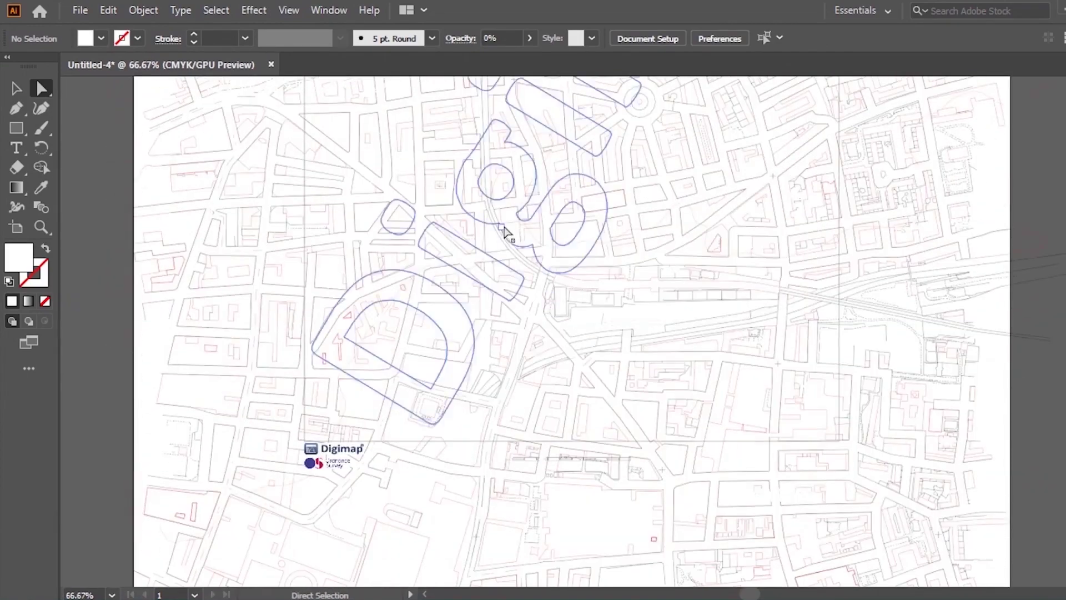
pyautogui.click(492, 232)
pyautogui.click(216, 10)
pyautogui.moveTo(369, 171)
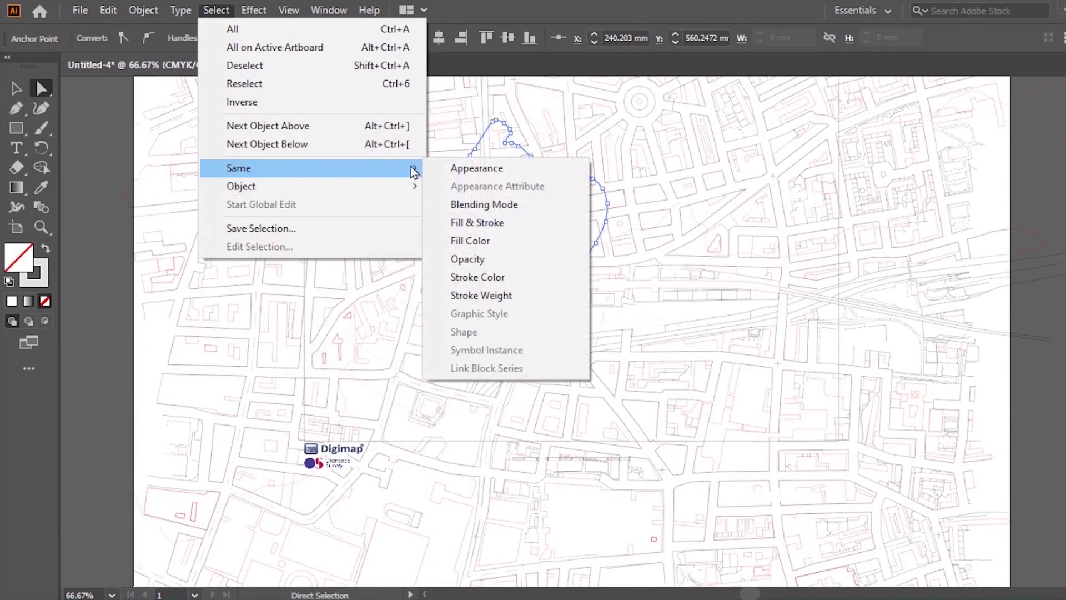
pyautogui.click(433, 247)
pyautogui.press('Delete')
# - Select the white-stroked outline near the upper-left street block, select all matching objects and delete them
pyautogui.scroll(3, 381, 167)
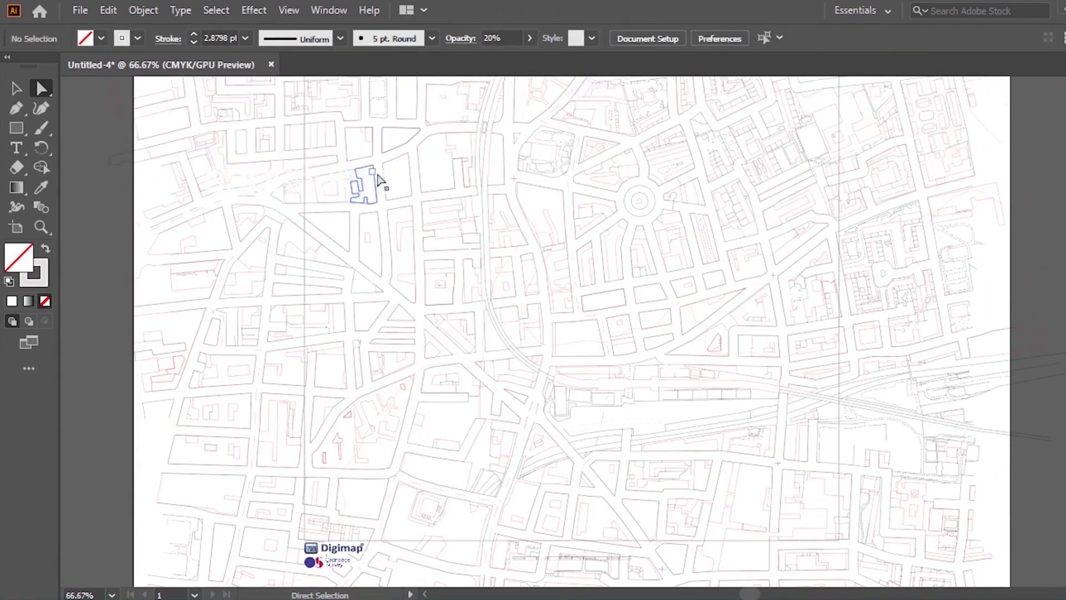
pyautogui.click(376, 179)
pyautogui.click(216, 10)
pyautogui.moveTo(281, 169)
pyautogui.click(439, 248)
pyautogui.press('Delete')
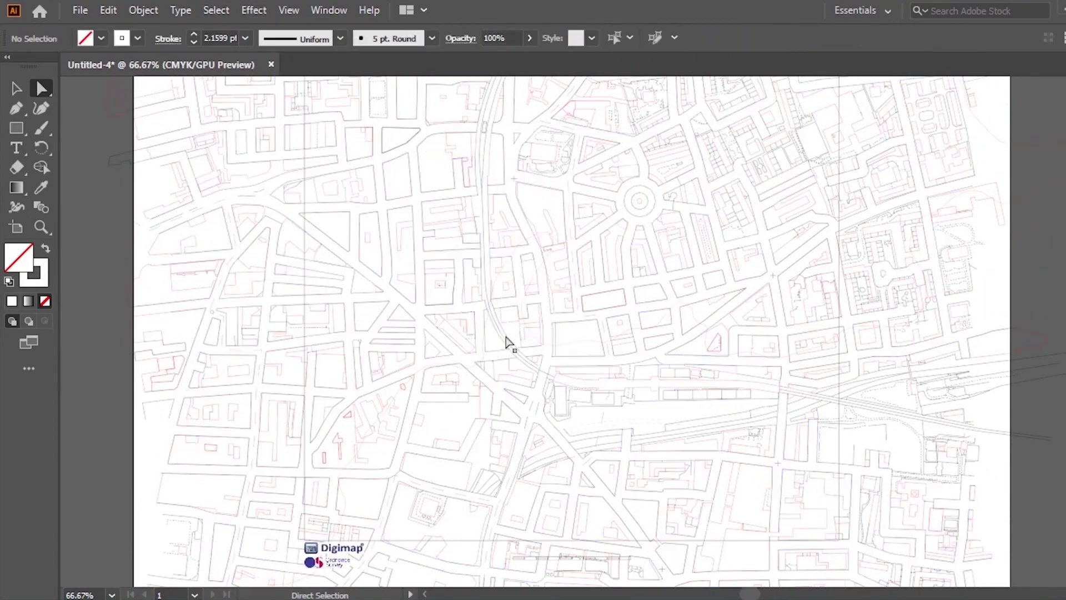
# - Delete the Digimap logo and the survey logo beneath it near the map's lower-left corner
pyautogui.scroll(-3, 354, 475)
pyautogui.click(354, 472)
pyautogui.press('Delete')
pyautogui.click(329, 484)
pyautogui.press('Delete')
pyautogui.click(339, 462)
pyautogui.press('Delete')
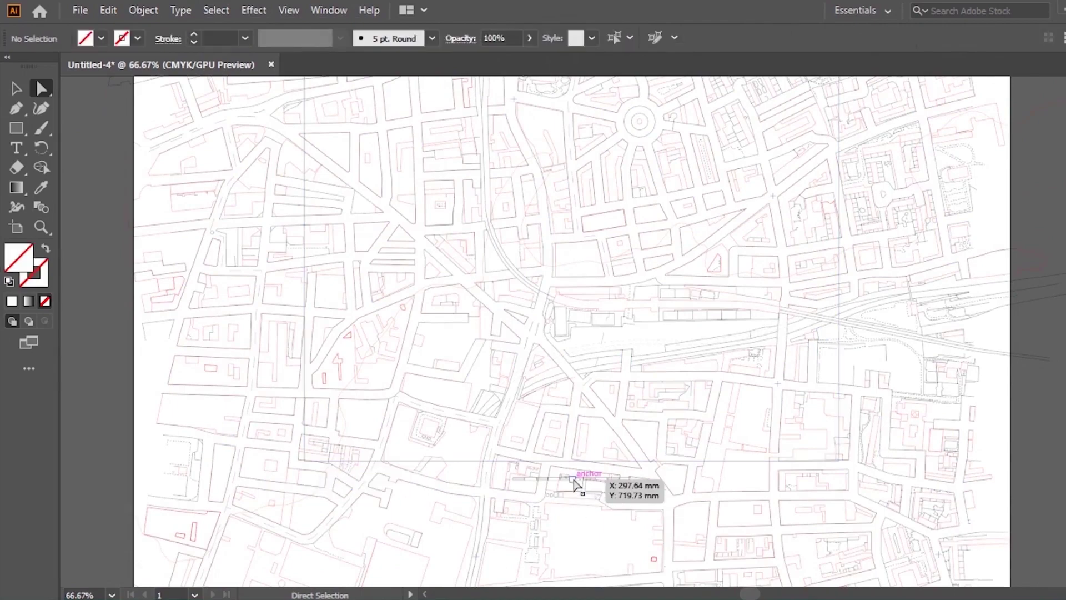
# - Try to select the whole scale bar by selecting objects that match one of its segments
pyautogui.hotkey('ctrl', '+')
pyautogui.hotkey('ctrl', '+')
pyautogui.hotkey('ctrl', '+')
pyautogui.scroll(-10, 576, 485)
pyautogui.click(480, 335)
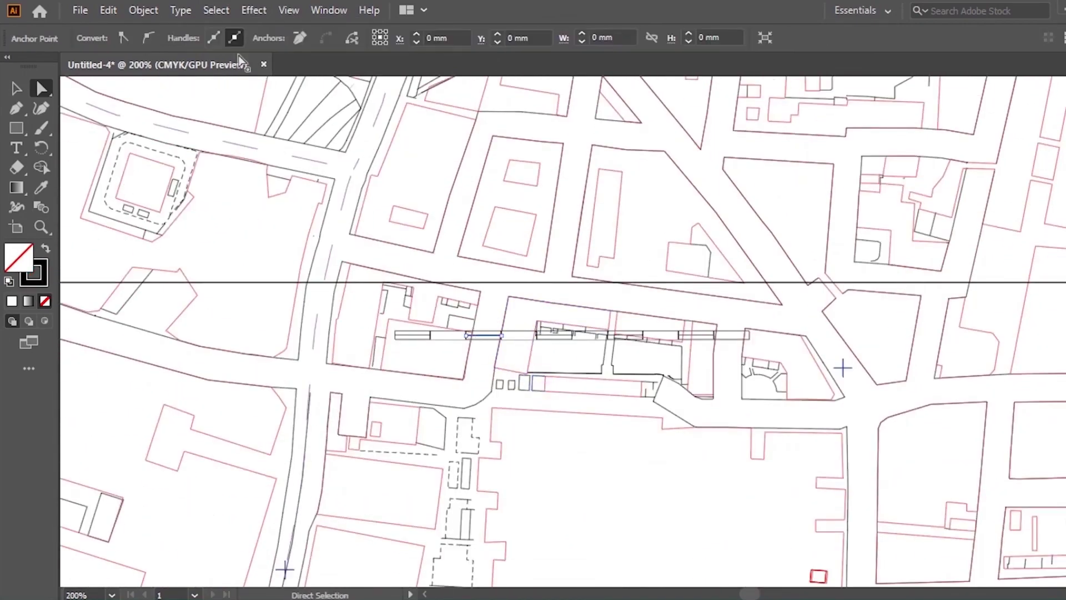
pyautogui.click(216, 10)
pyautogui.click(297, 104)
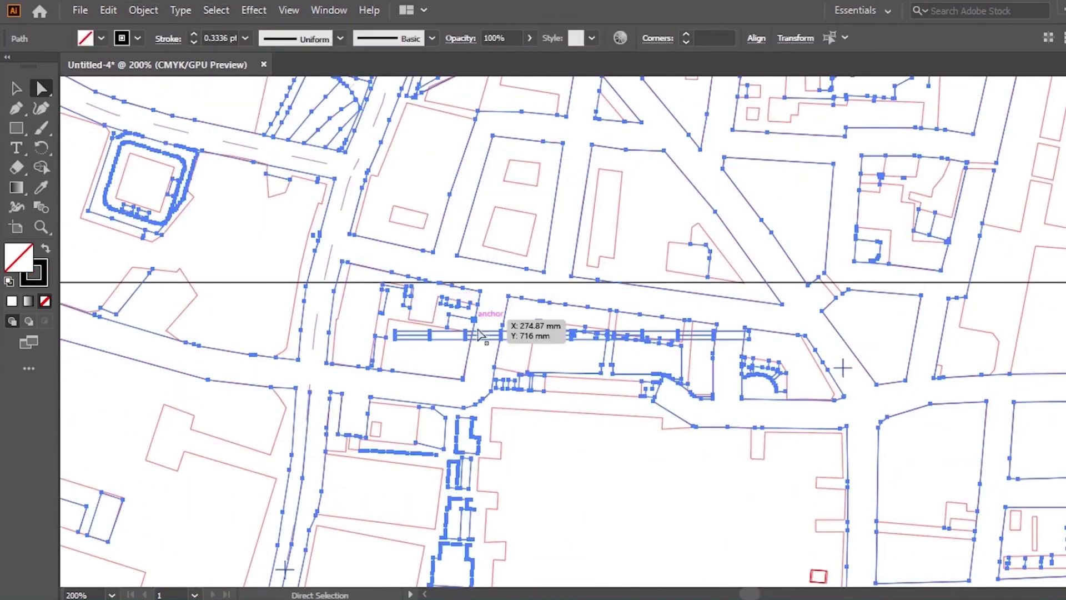
# - Delete the second segment of the scale bar
pyautogui.click(494, 354)
pyautogui.moveTo(493, 350); pyautogui.dragTo(518, 324)
pyautogui.press('Delete')
# - Delete the black rectangular frame line that crosses the map
pyautogui.click(519, 371)
pyautogui.click(512, 283)
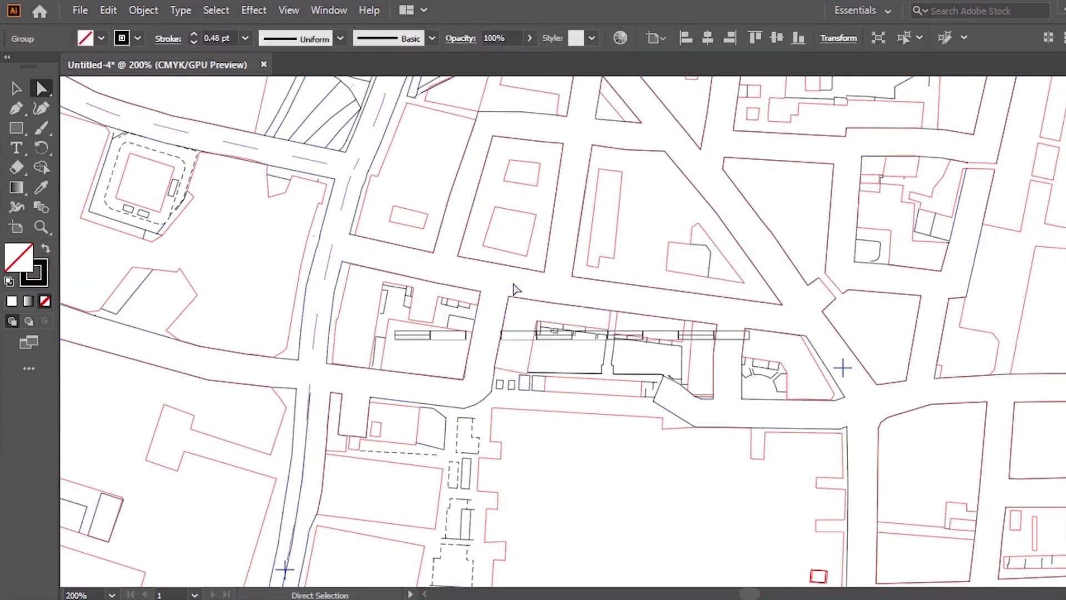
pyautogui.hotkey('ctrl', '0')
pyautogui.press('Delete')
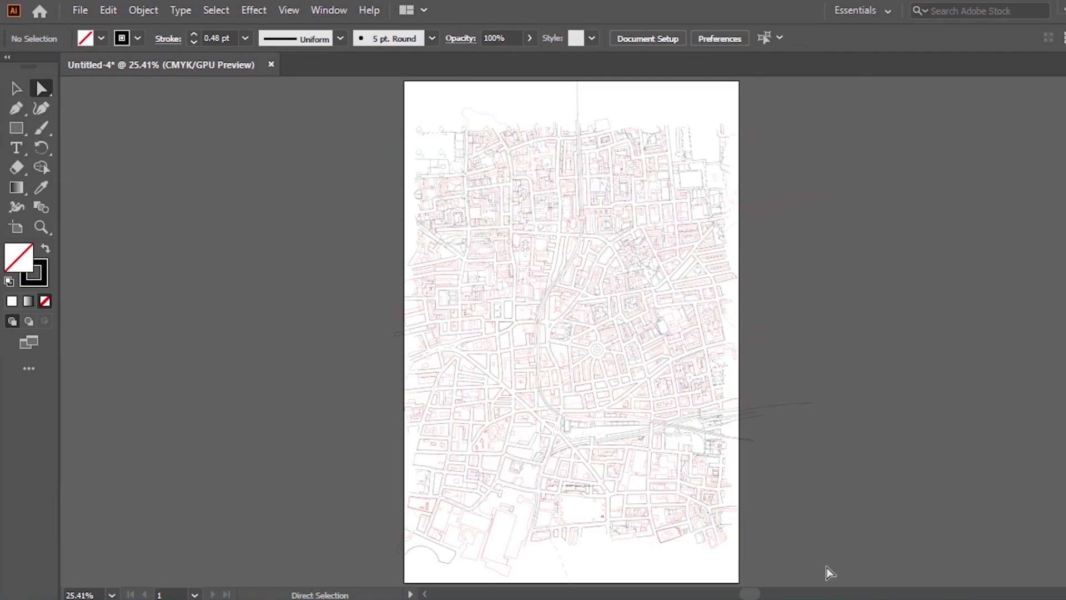
# - Activate the Ellipse tool and set a red fill with no stroke
pyautogui.moveTo(10, 131); pyautogui.dragTo(84, 147)
pyautogui.doubleClick(35, 275)
pyautogui.click(226, 69)
pyautogui.click(429, 67)
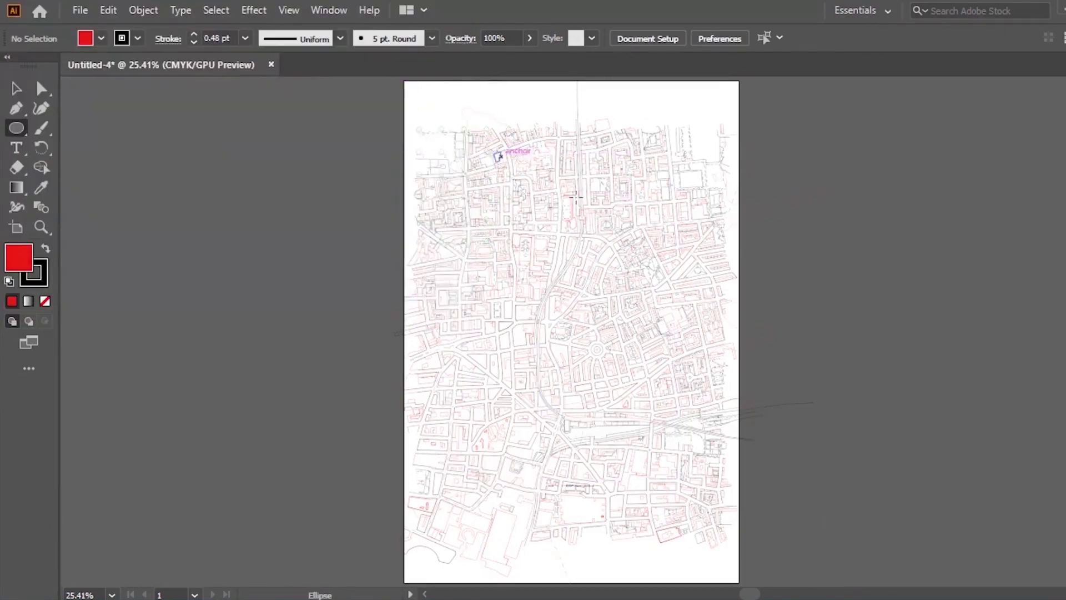
pyautogui.hotkey('ctrl', '+')
pyautogui.hotkey('ctrl', '+')
pyautogui.hotkey('ctrl', '+')
pyautogui.click(101, 38)
pyautogui.click(9, 65)
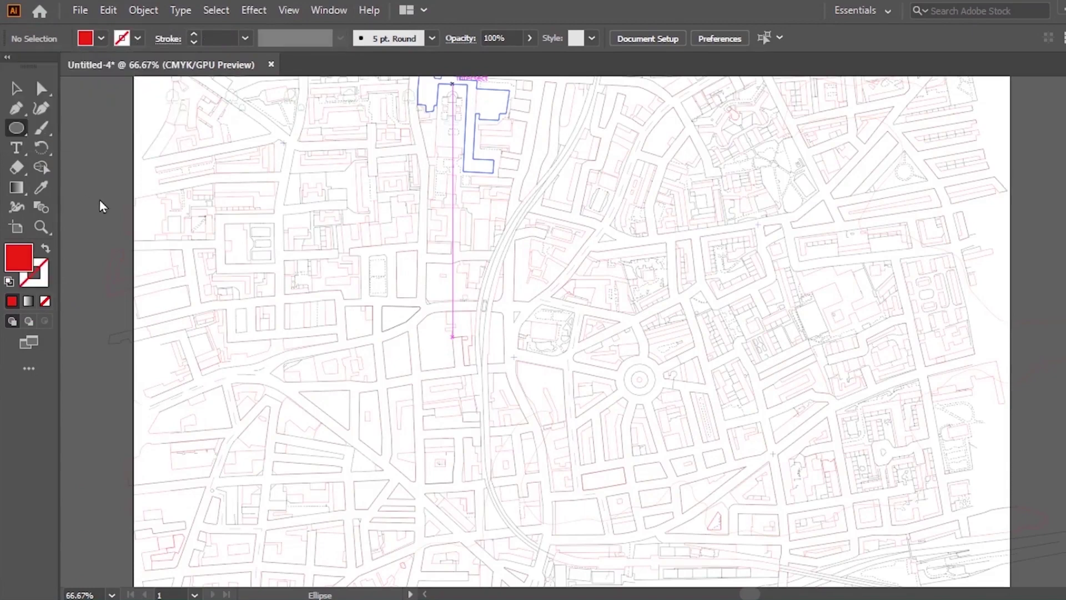
# - Fill the narrow building outline north-east of the circular junction with red and remove its stroke
pyautogui.click(16, 89)
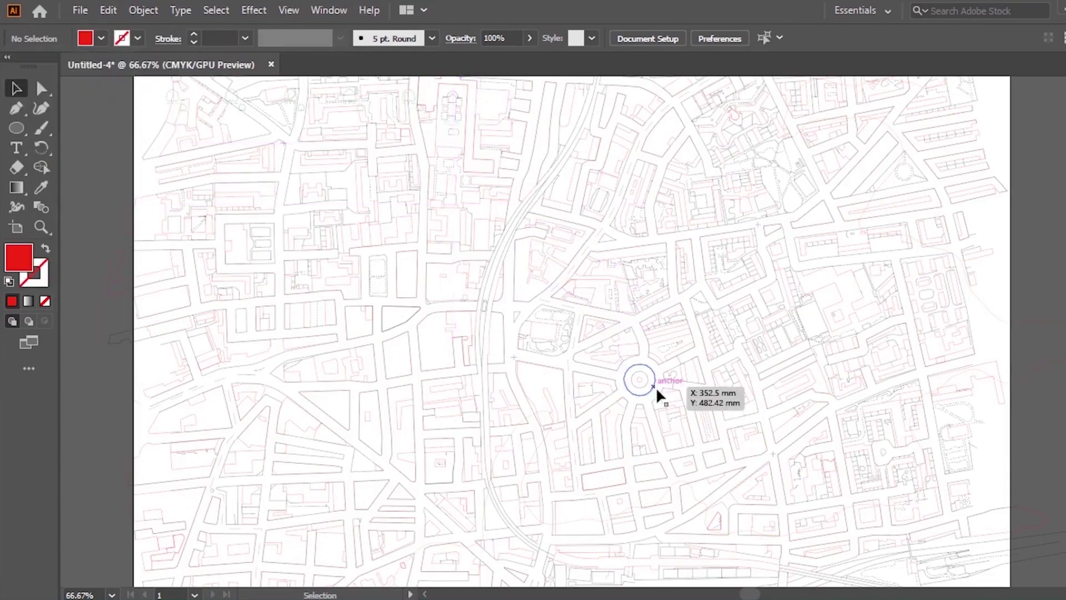
pyautogui.scroll(1, 609, 398)
pyautogui.hotkey('ctrl', '+')
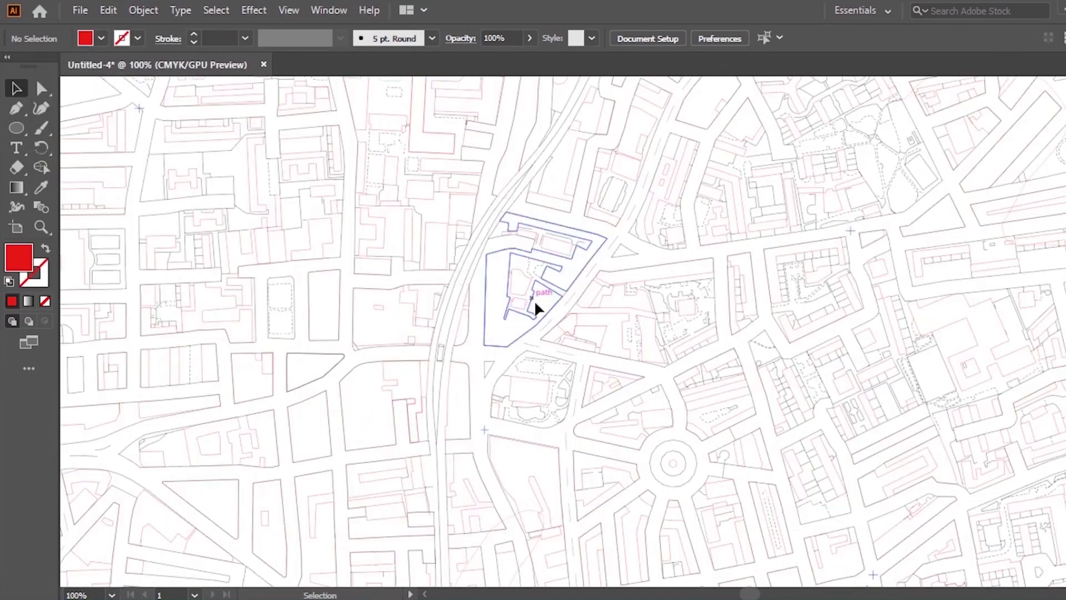
pyautogui.scroll(-3, 542, 335)
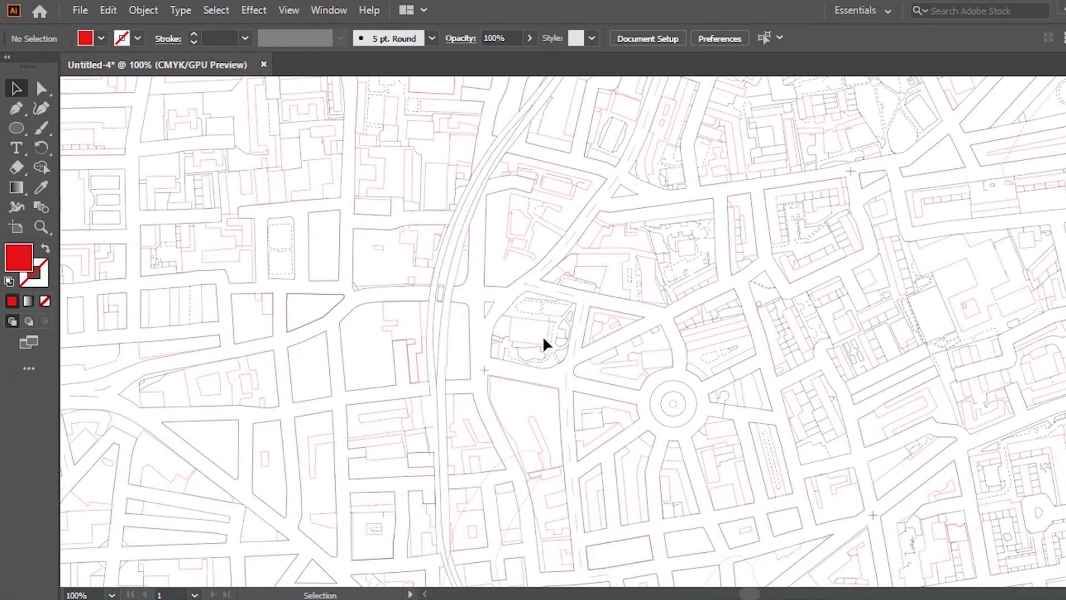
pyautogui.click(754, 252)
pyautogui.click(46, 95)
pyautogui.click(754, 228)
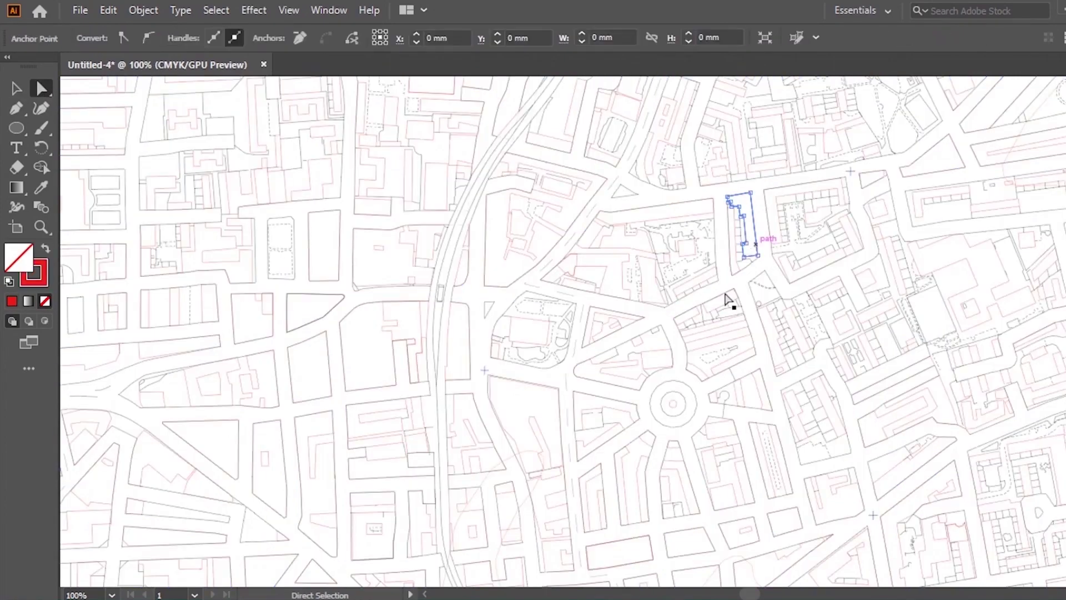
pyautogui.click(612, 339)
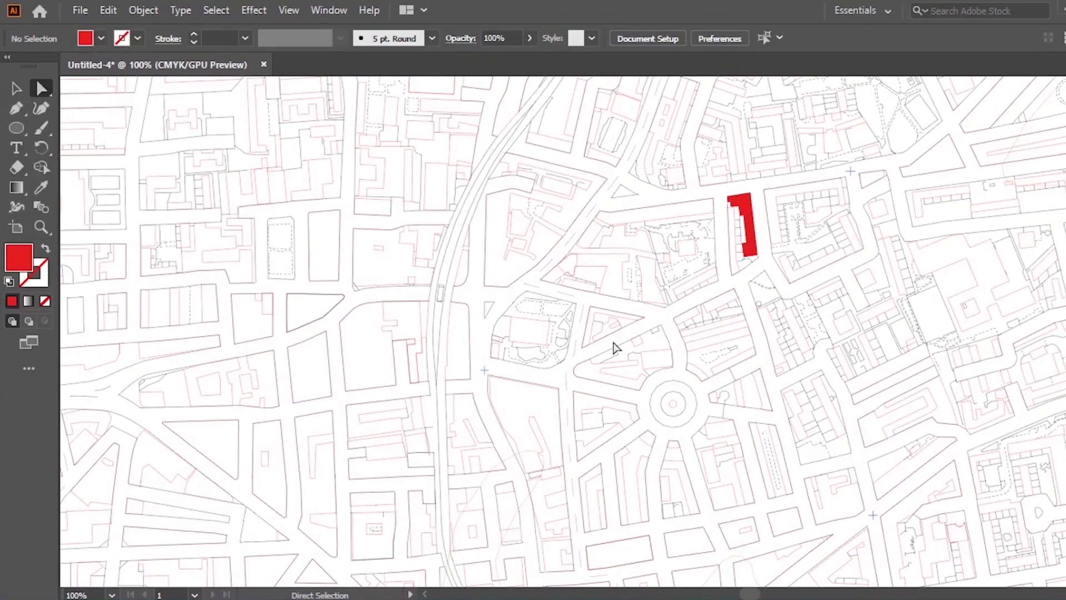
# - Draw a large unfilled circle with a red stroke around the red building
pyautogui.hotkey('ctrl', '0')
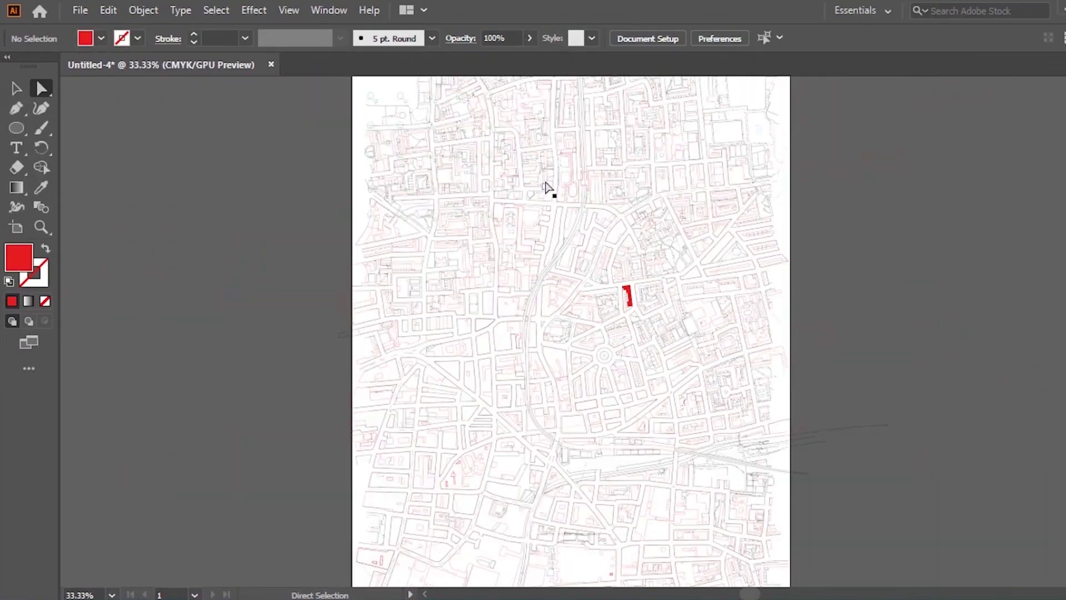
pyautogui.click(614, 409)
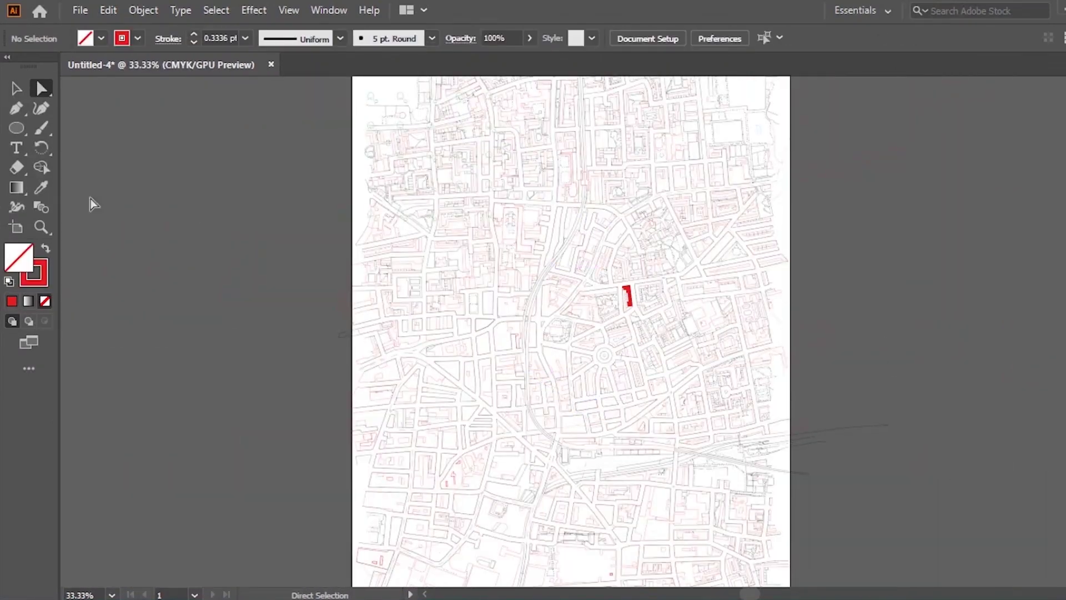
pyautogui.moveTo(486, 139)
pyautogui.mouseDown()
pyautogui.moveTo(766, 409)
pyautogui.moveTo(786, 436)
pyautogui.moveTo(778, 443)
pyautogui.moveTo(802, 453)
pyautogui.mouseUp()
pyautogui.press('v')
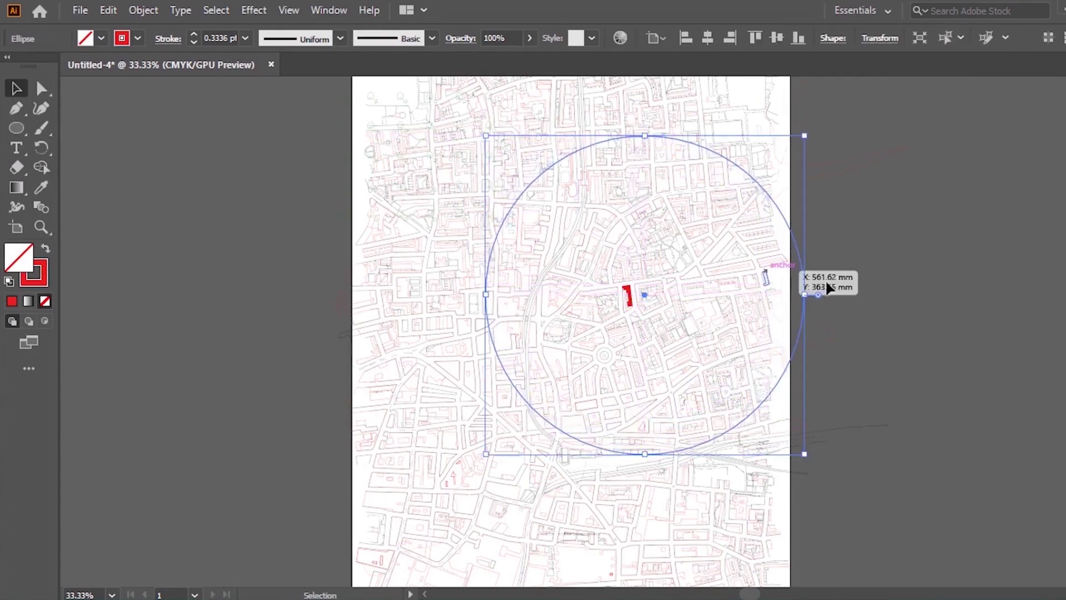
# - Resize and reposition the large circle so that it is centred on the red building
pyautogui.moveTo(800, 252); pyautogui.dragTo(776, 257)
pyautogui.moveTo(471, 461); pyautogui.dragTo(476, 446)
pyautogui.click(943, 359)
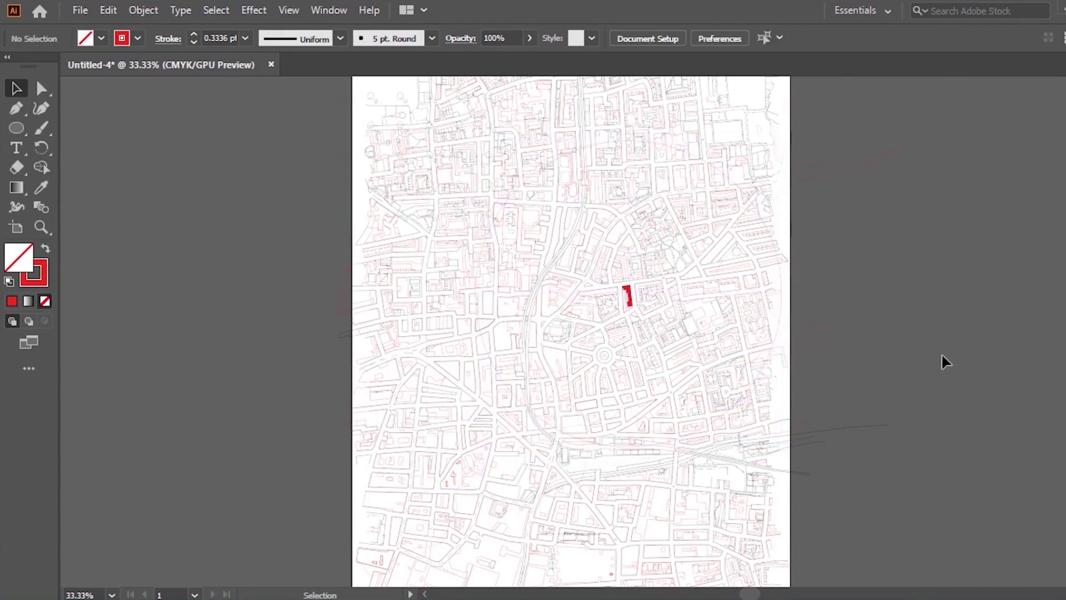
# - Set the large circle's red stroke weight to 14 pt
pyautogui.click(777, 328)
pyautogui.click(244, 38)
pyautogui.click(258, 277)
pyautogui.click(194, 35)
pyautogui.click(193, 35)
pyautogui.click(194, 35)
pyautogui.click(194, 34)
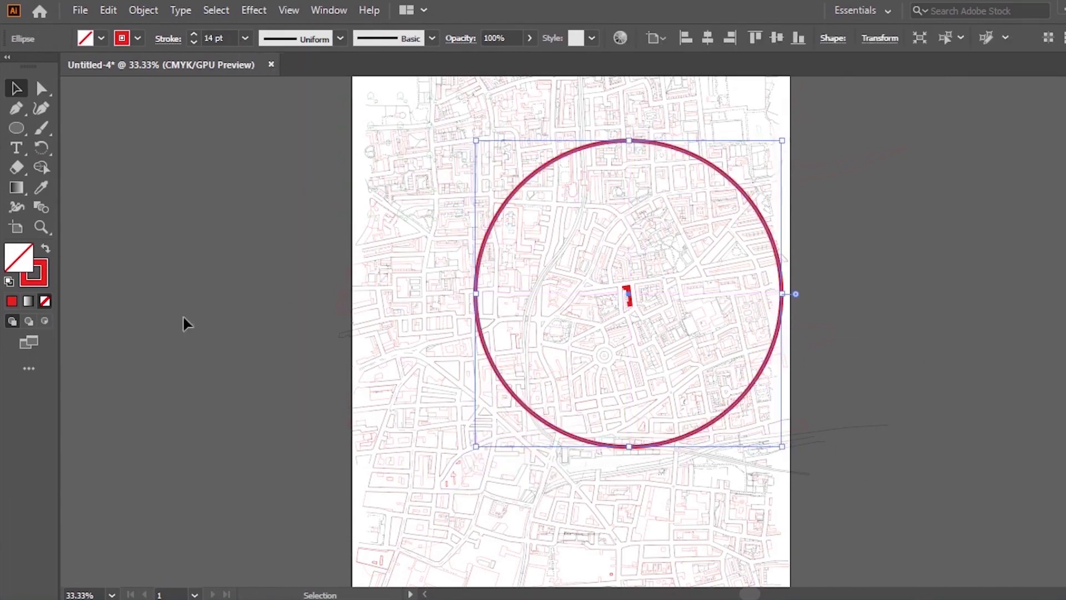
pyautogui.click(182, 316)
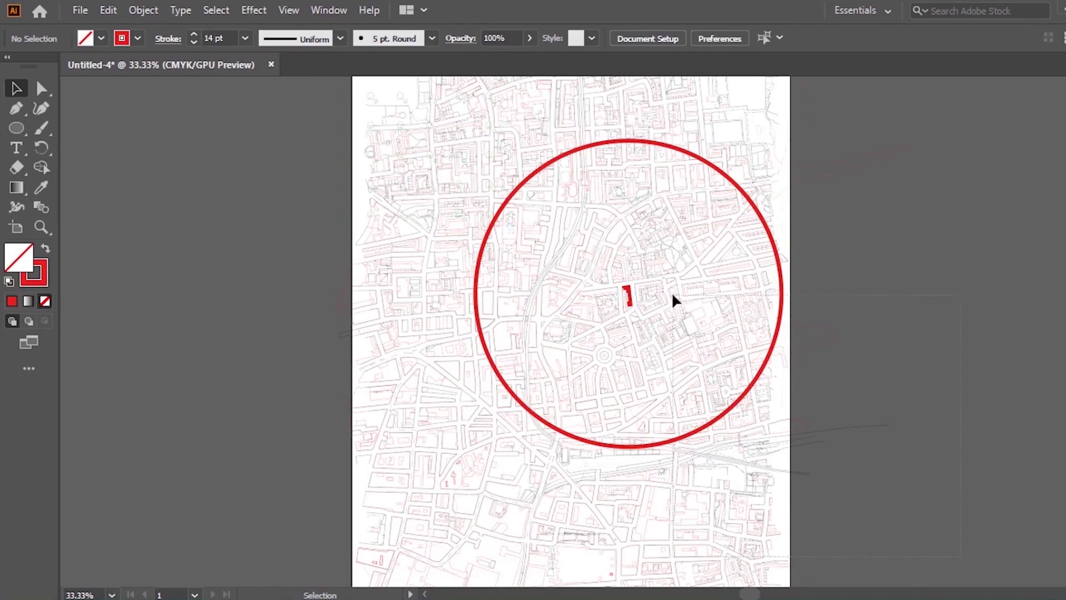
# - Delete the surplus map linework lying well below the red circle
pyautogui.hotkey('ctrl', 'a')
pyautogui.click(927, 331)
pyautogui.scroll(-4, 804, 478)
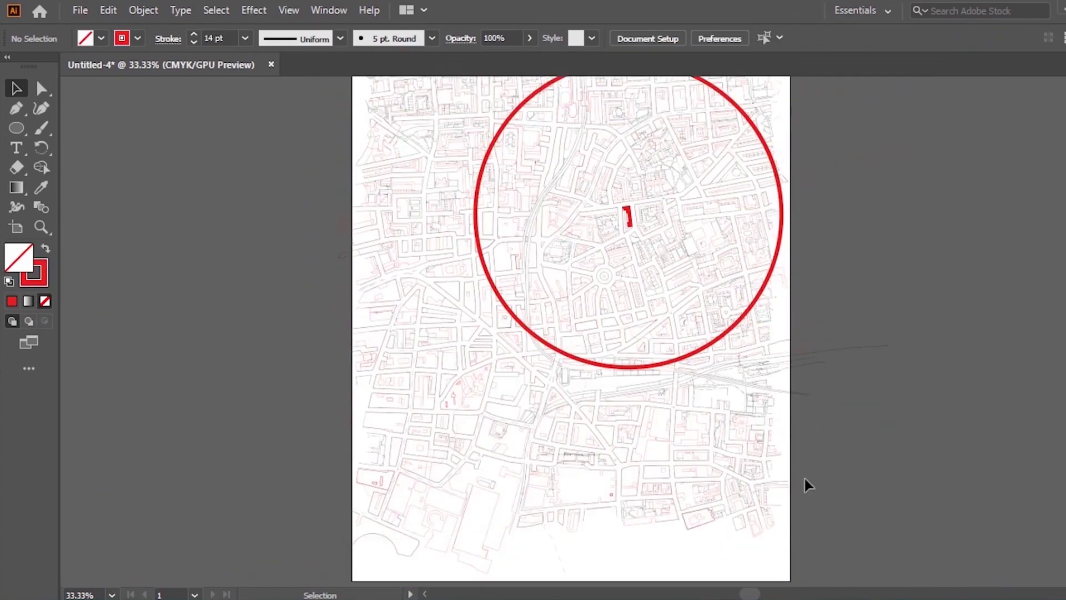
pyautogui.moveTo(332, 389); pyautogui.dragTo(328, 384)
pyautogui.click(156, 171)
pyautogui.click(42, 89)
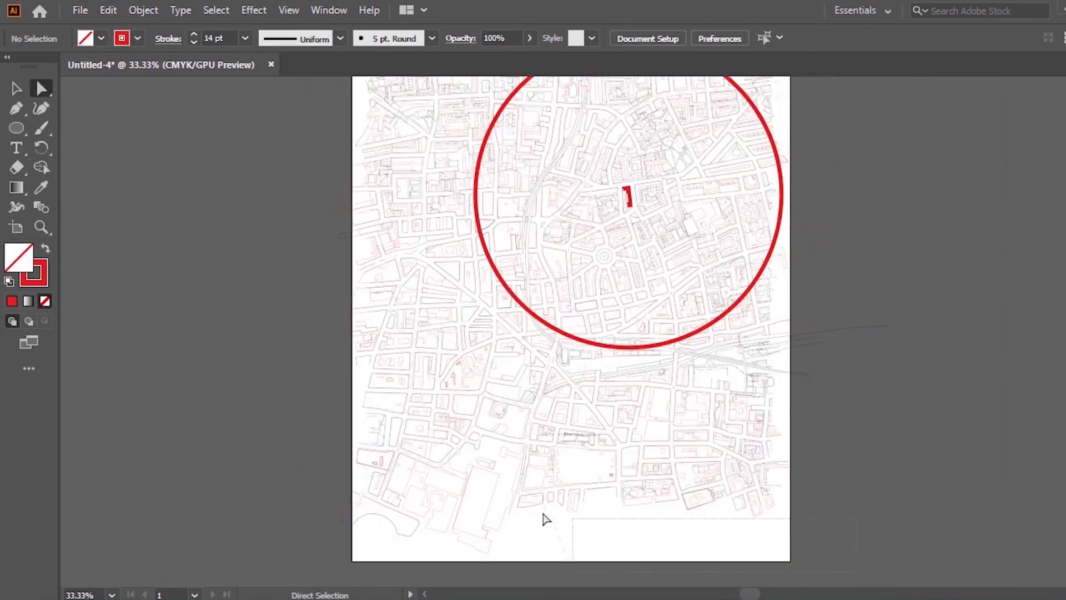
pyautogui.moveTo(543, 512); pyautogui.dragTo(315, 395)
pyautogui.press('Delete')
pyautogui.scroll(3, 422, 517)
pyautogui.click(495, 560)
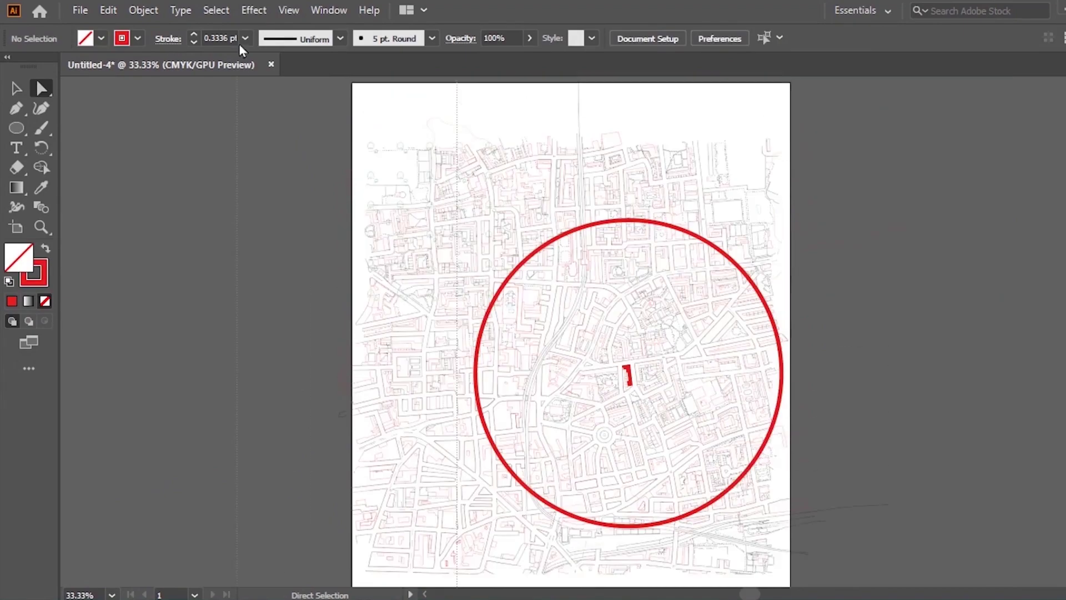
# - Delete the surplus strips of map linework west and north of the red circle
pyautogui.moveTo(477, 577); pyautogui.dragTo(238, 125)
pyautogui.press('Delete')
pyautogui.moveTo(392, 135); pyautogui.dragTo(891, 198)
pyautogui.press('Delete')
pyautogui.scroll(-3, 751, 214)
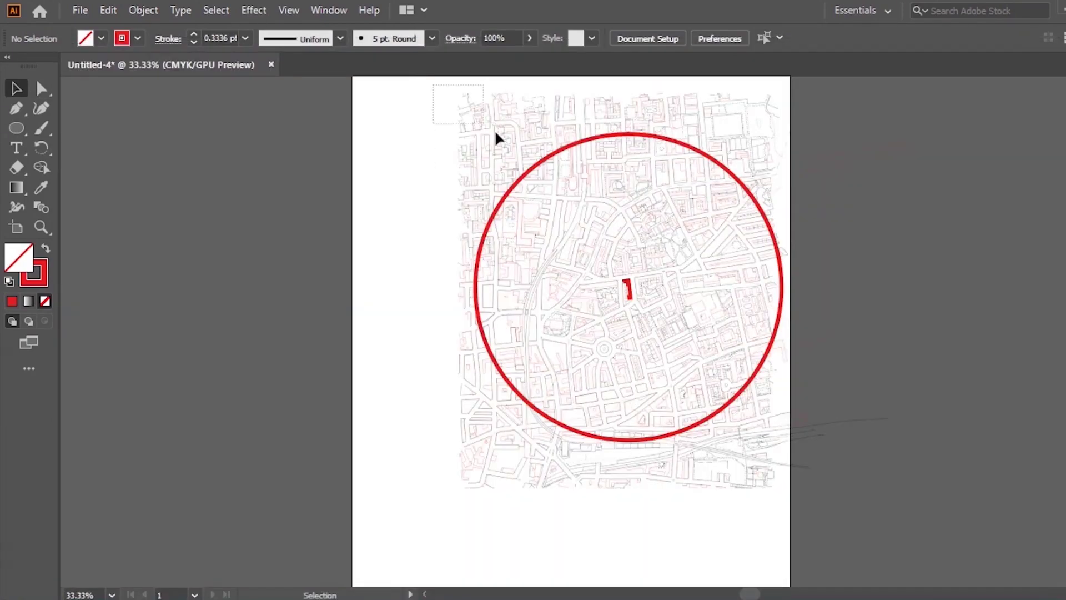
# - Move all the artwork together so that the red circle sits centred across the artboard's width
pyautogui.hotkey('ctrl', 'a')
pyautogui.moveTo(709, 295); pyautogui.dragTo(656, 316)
pyautogui.click(909, 288)
# - Delete the stray linework that extends beyond the artboard around the trimmed map
pyautogui.hotkey('ctrl', '-')
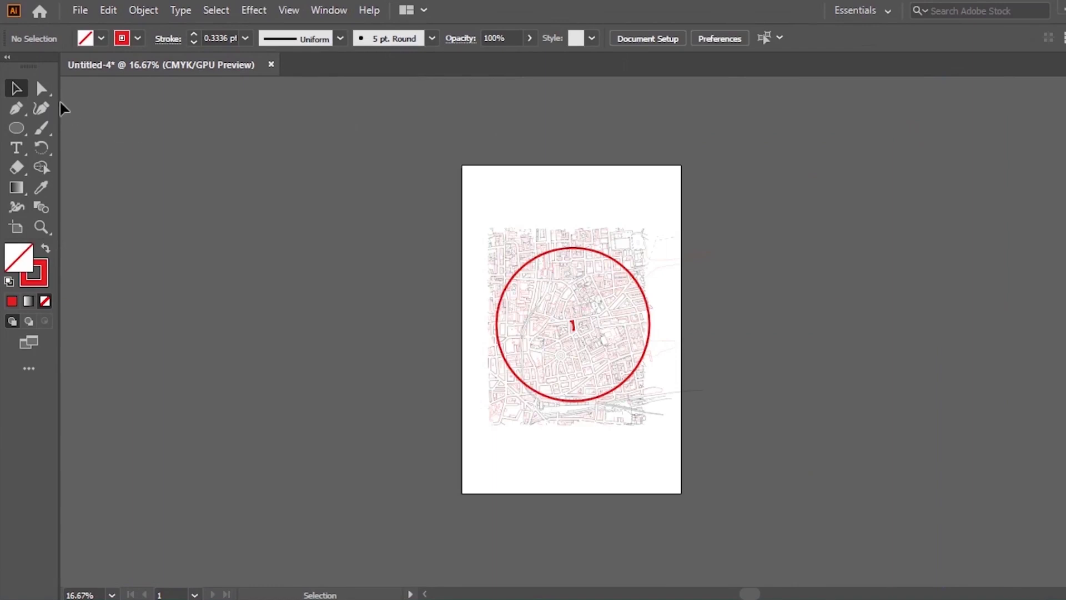
pyautogui.moveTo(813, 189); pyautogui.dragTo(694, 545)
pyautogui.press('Delete')
pyautogui.press('Delete')
pyautogui.moveTo(826, 554); pyautogui.dragTo(244, 480)
pyautogui.press('Delete')
pyautogui.scroll(-4, 311, 267)
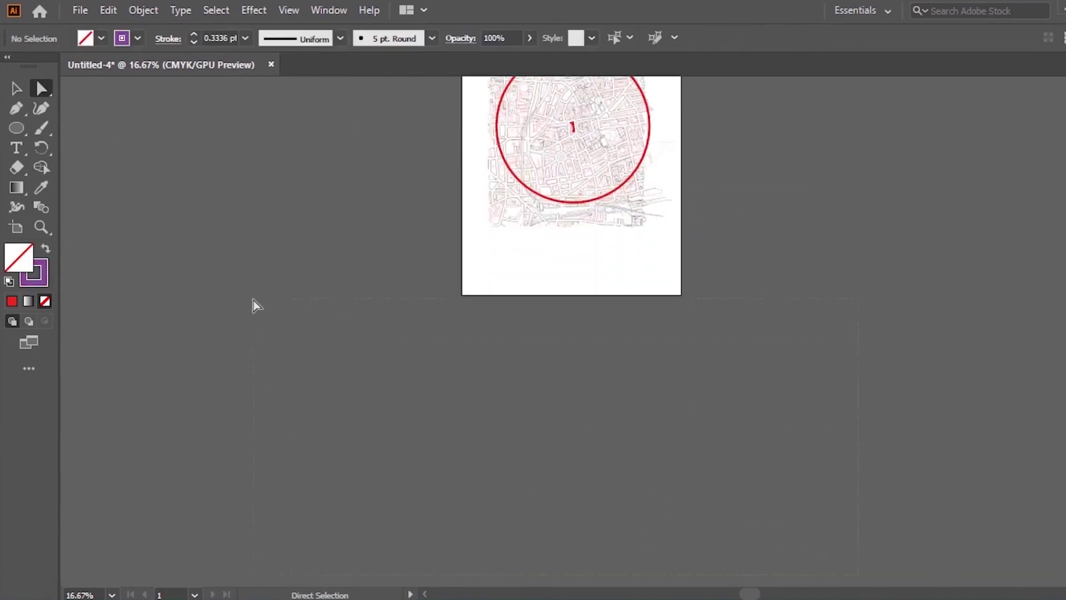
pyautogui.scroll(1, 262, 331)
pyautogui.scroll(3, 325, 275)
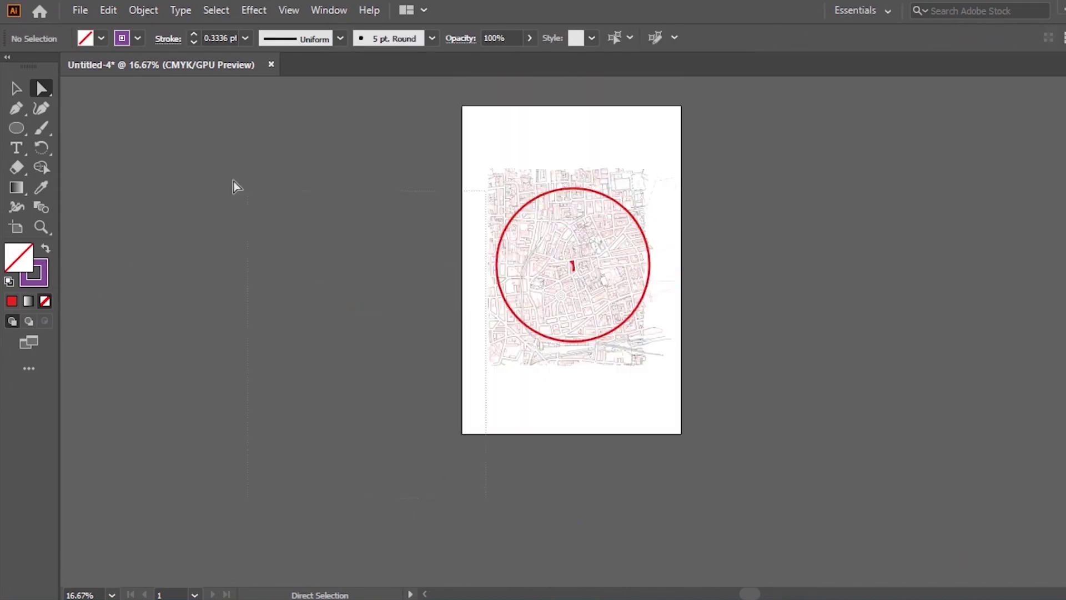
pyautogui.scroll(8, 325, 275)
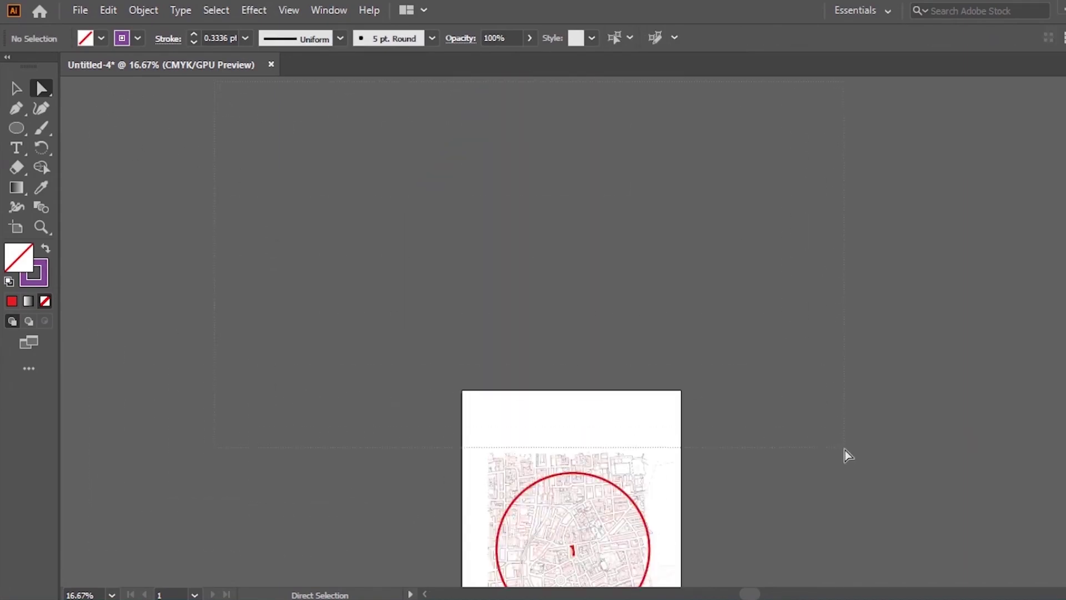
pyautogui.scroll(-3, 695, 436)
pyautogui.scroll(2, 693, 431)
pyautogui.scroll(-2, 693, 431)
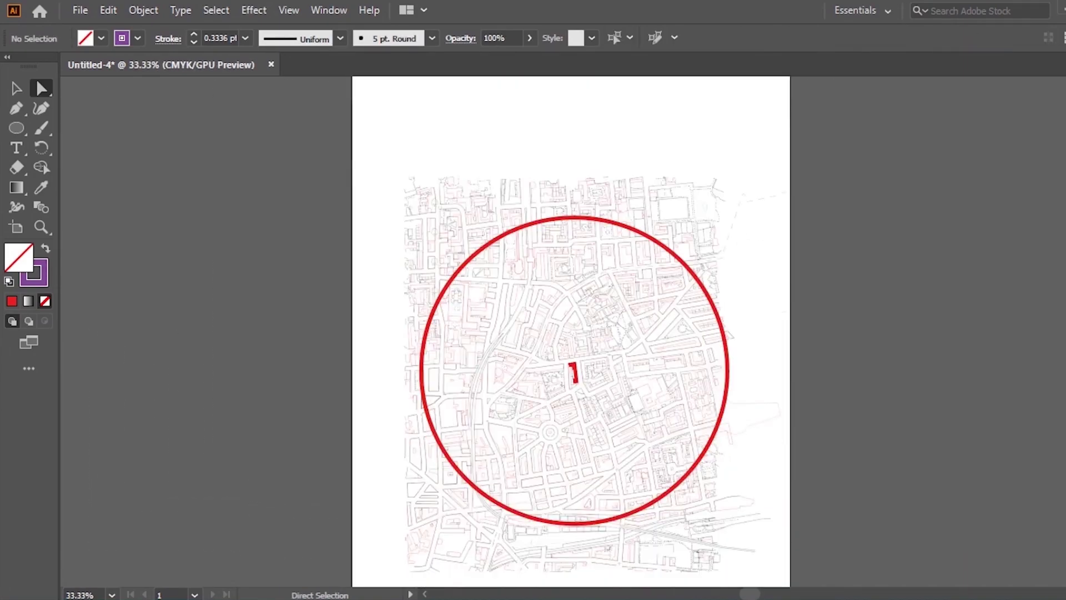
pyautogui.scroll(-1, 829, 500)
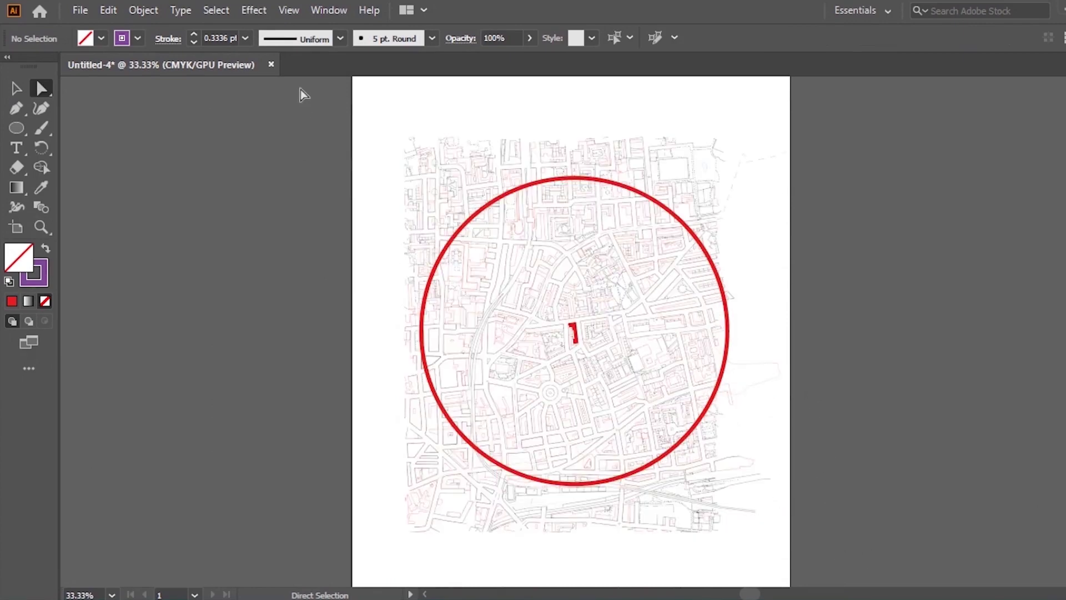
# - Select all the artwork and make a clipping mask that crops the map to the circle
pyautogui.hotkey('ctrl', 'a')
pyautogui.rightClick(643, 378)
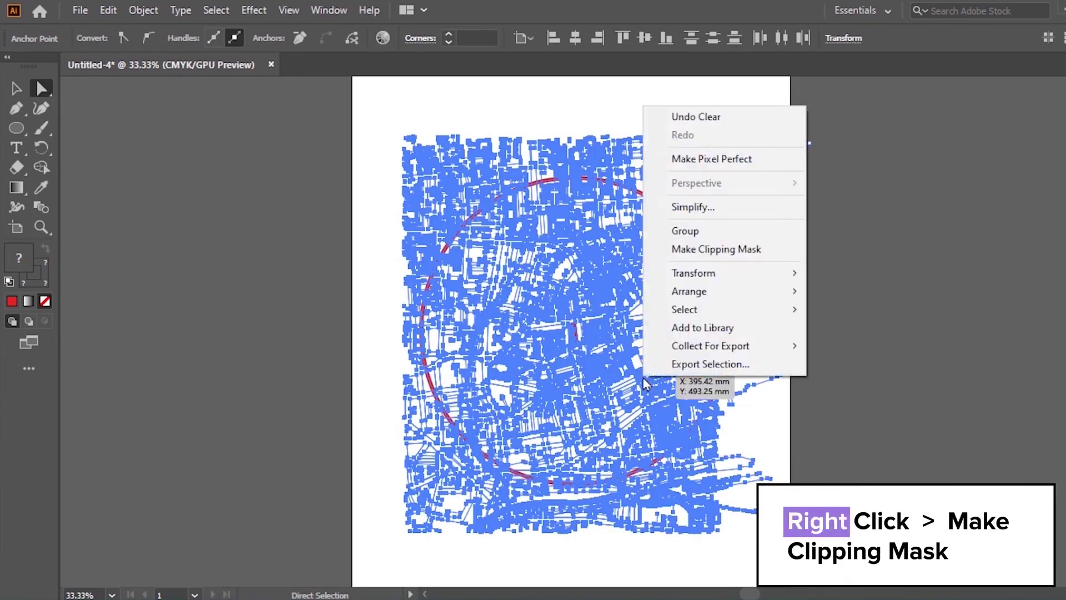
pyautogui.click(691, 245)
pyautogui.click(760, 437)
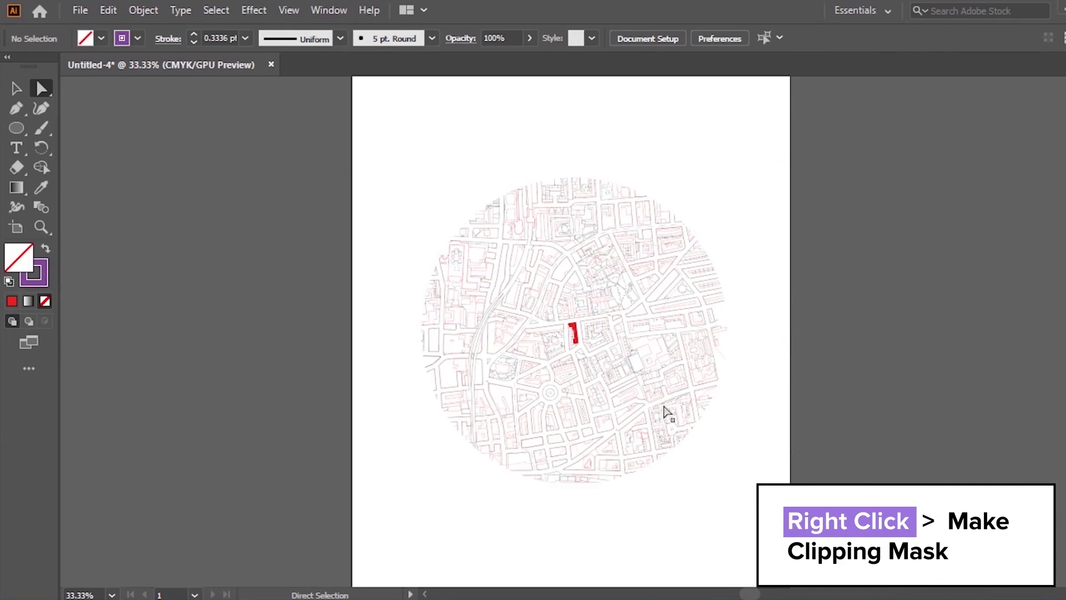
# - Select all the red building outlines by matching attributes and give them a black 0.1 pt stroke
pyautogui.click(573, 466)
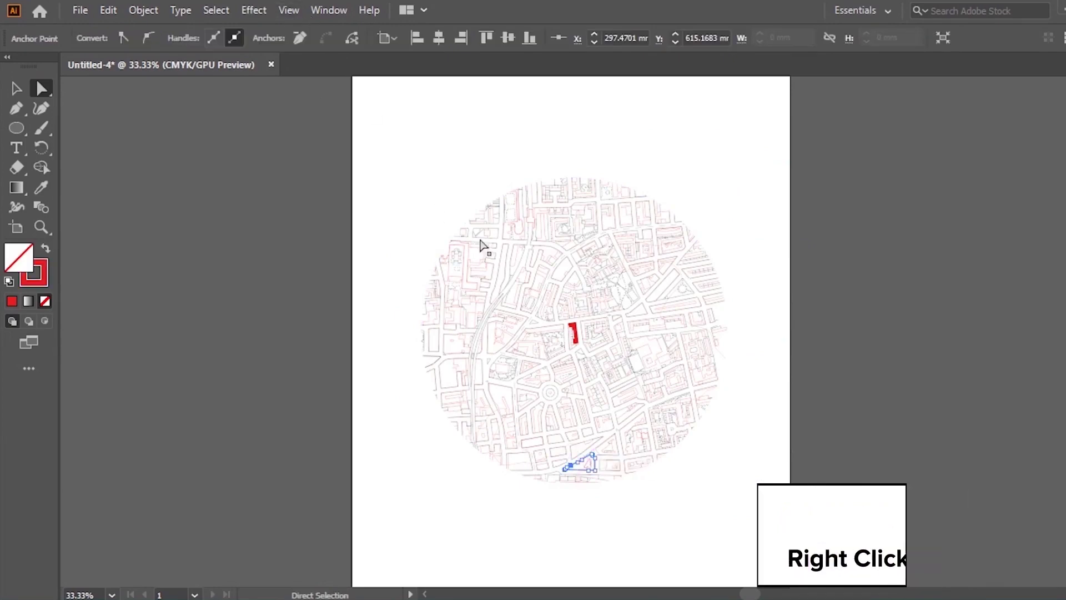
pyautogui.hotkey('ctrl', '+')
pyautogui.hotkey('ctrl', '+')
pyautogui.scroll(3, 597, 400)
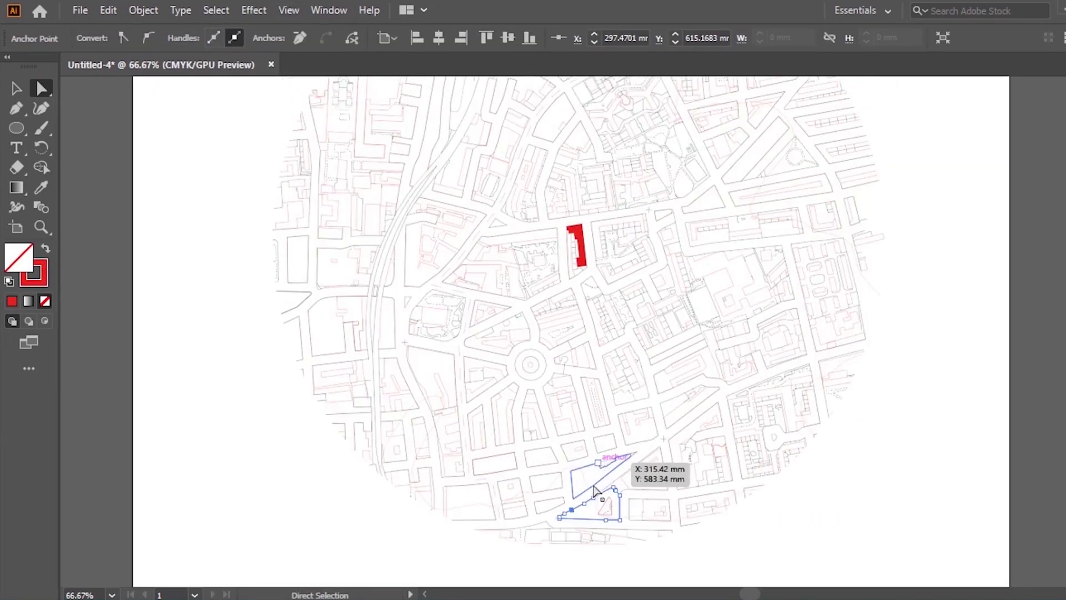
pyautogui.click(216, 10)
pyautogui.click(264, 145)
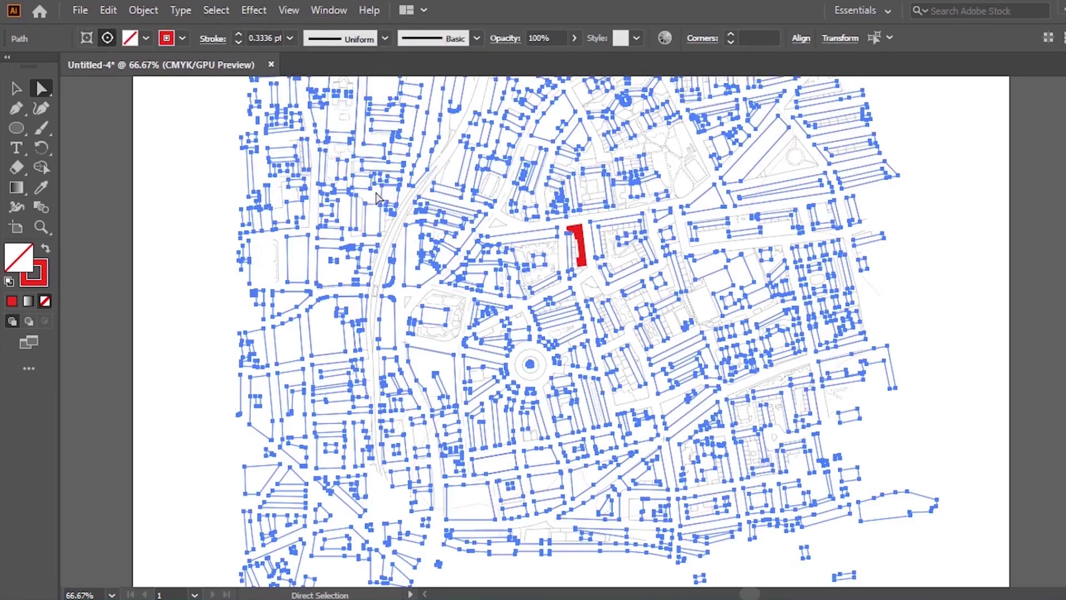
pyautogui.click(182, 39)
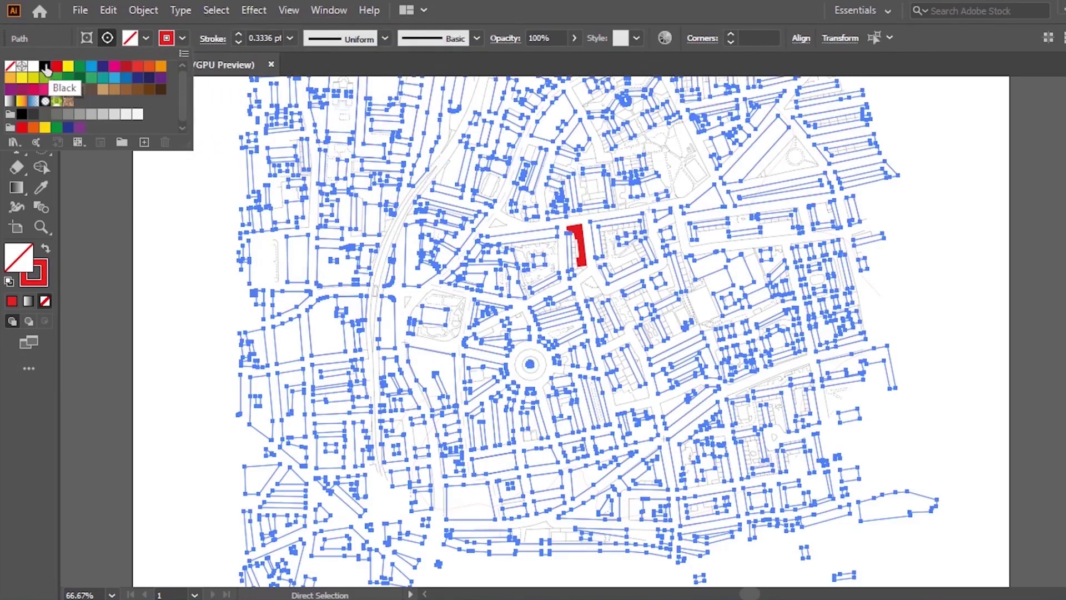
pyautogui.click(276, 37)
pyautogui.write('0.')
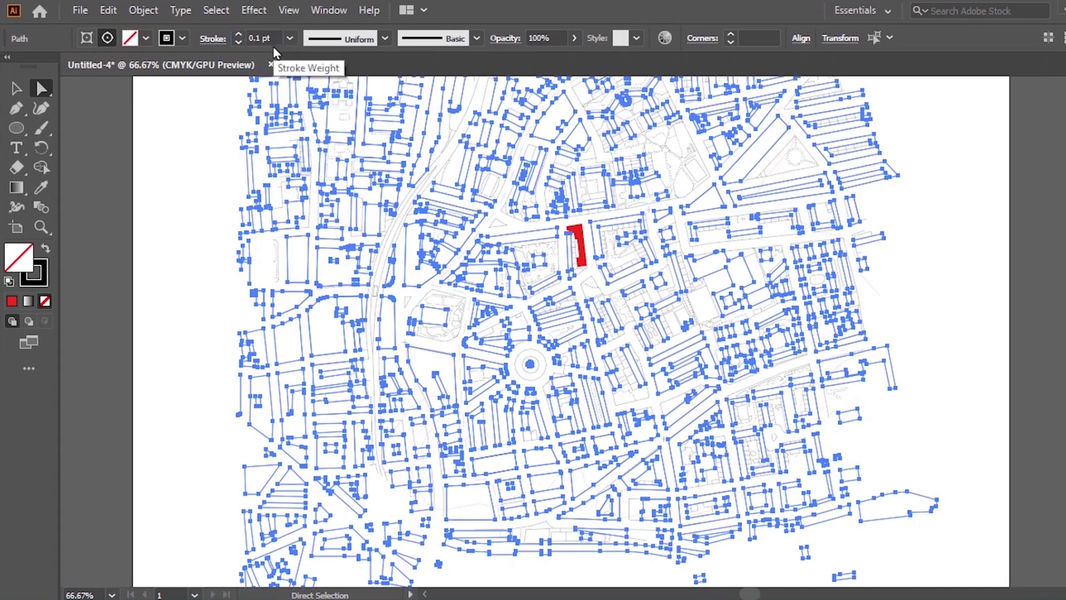
# - Select every path with the same fill and stroke as the building outline east of the site and set its stroke weight to 0.05 pt
pyautogui.hotkey('ctrl', '+')
pyautogui.hotkey('ctrl', '+')
pyautogui.hotkey('ctrl', '+')
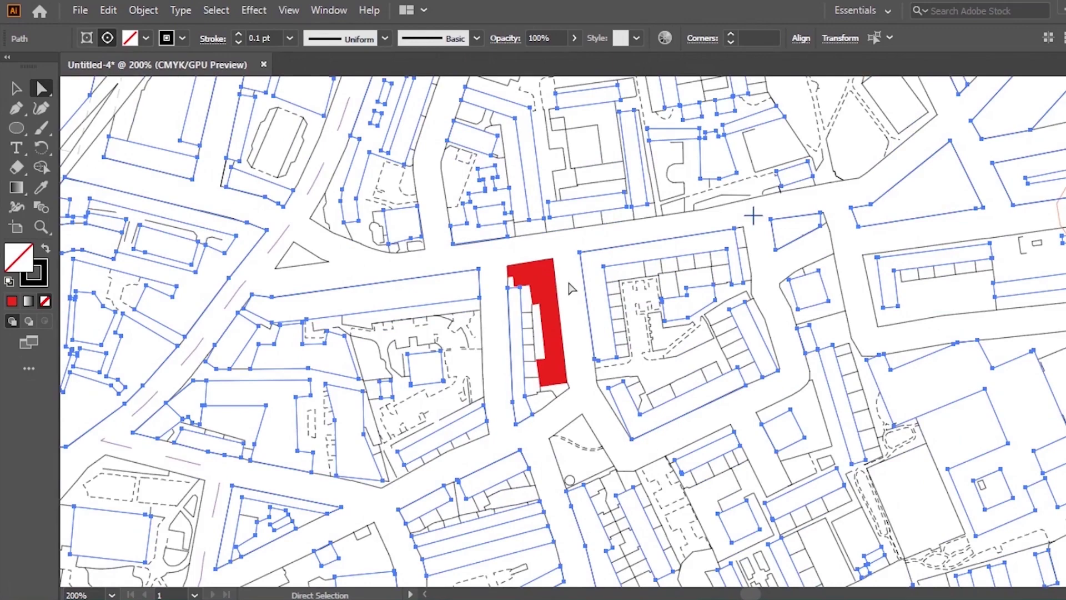
pyautogui.press('v')
pyautogui.click(574, 305)
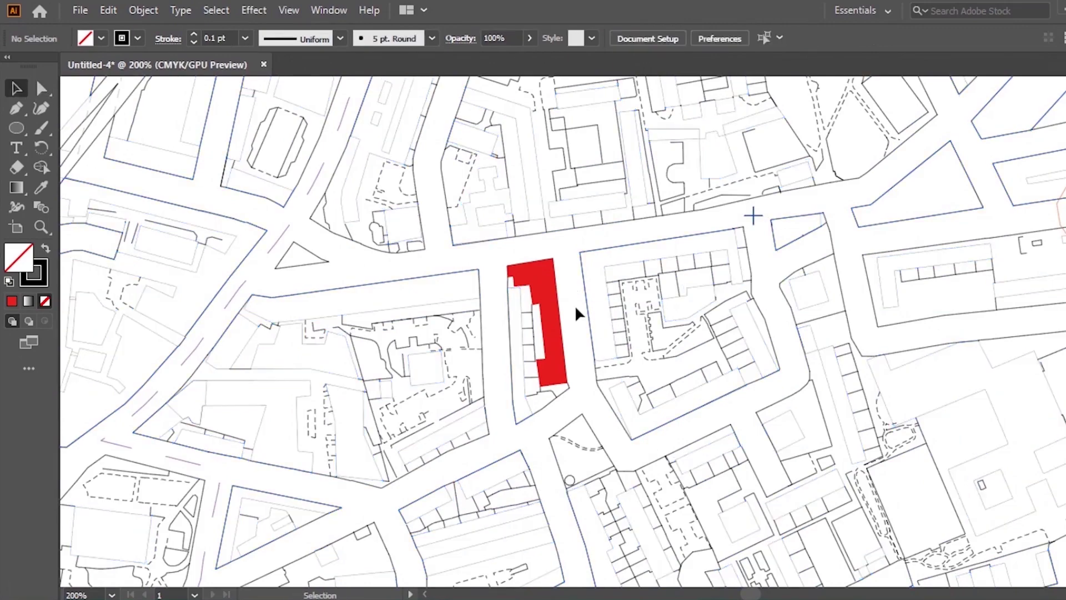
pyautogui.click(560, 266)
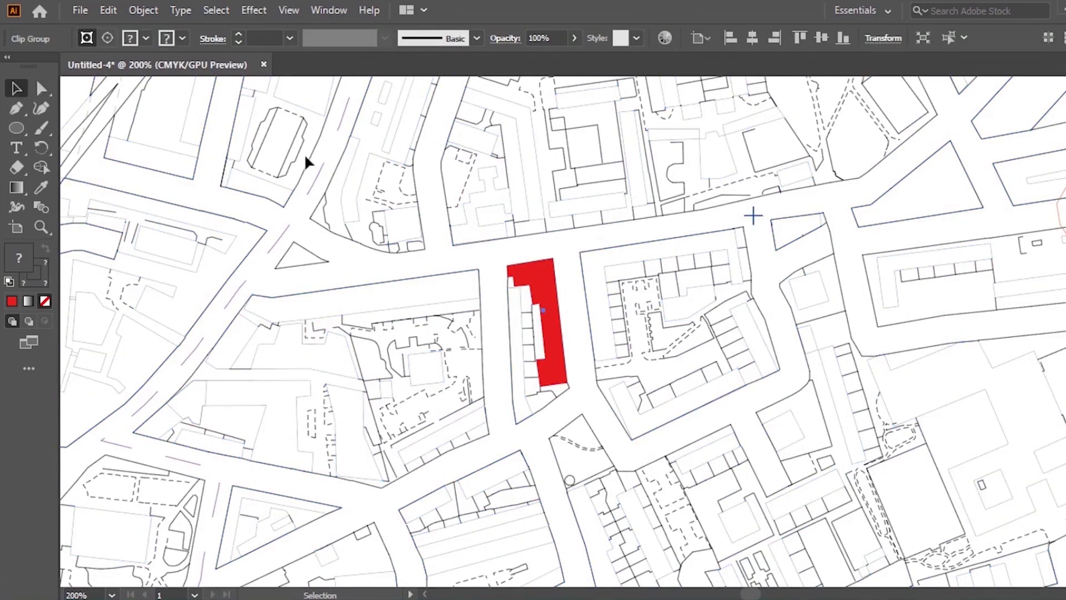
pyautogui.click(583, 275)
pyautogui.click(227, 8)
pyautogui.moveTo(420, 171)
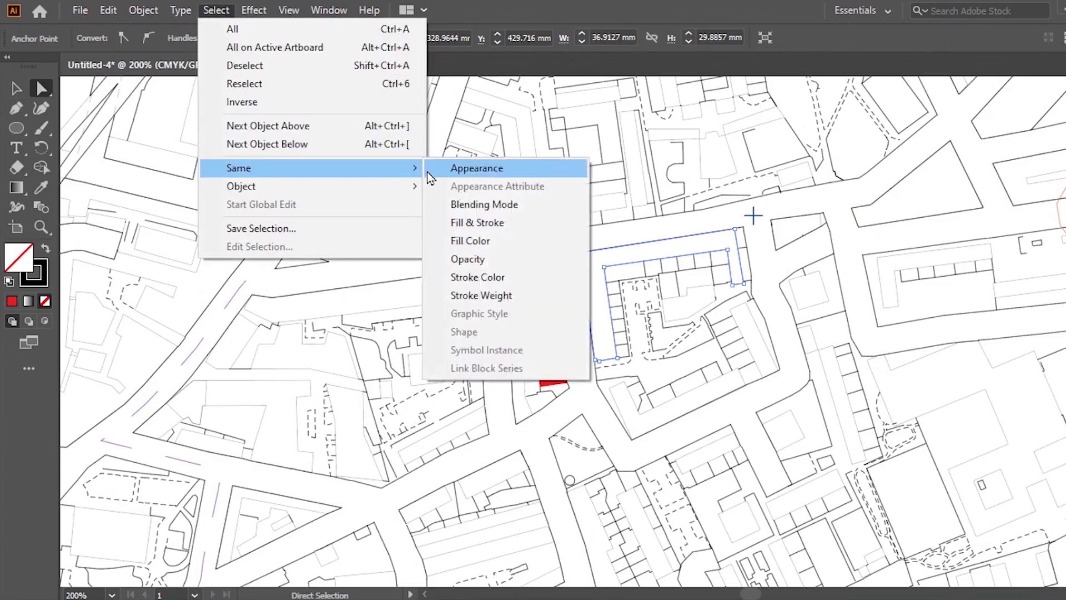
pyautogui.click(452, 225)
pyautogui.click(278, 37)
pyautogui.write('0.05')
pyautogui.press('Return')
pyautogui.click(492, 272)
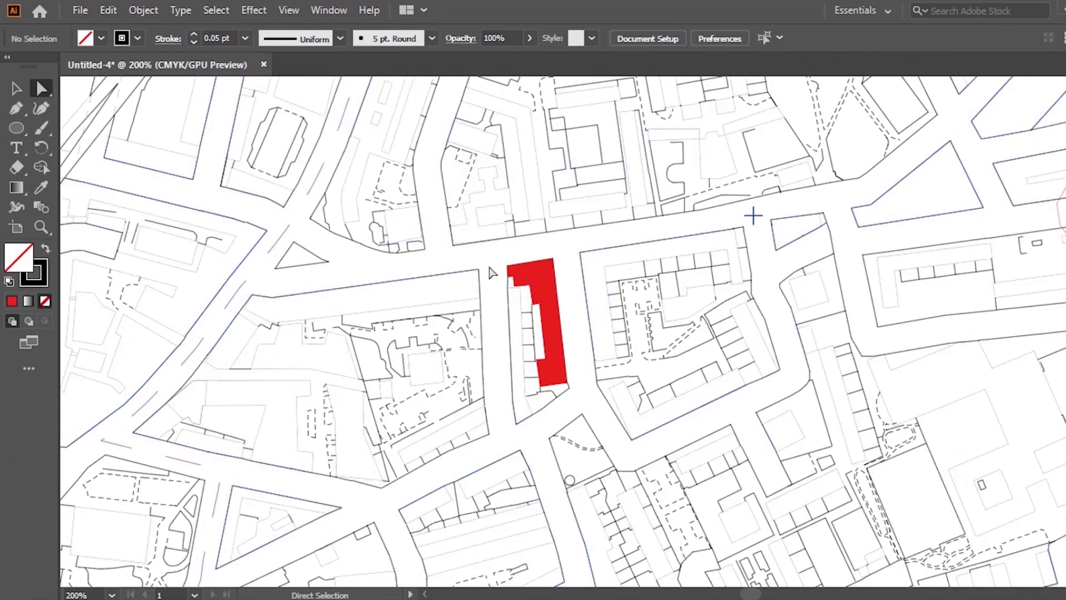
# - Try a 1 pt stroke weight on all building outlines that share the same stroke weight, and undo it
pyautogui.click(606, 273)
pyautogui.click(713, 379)
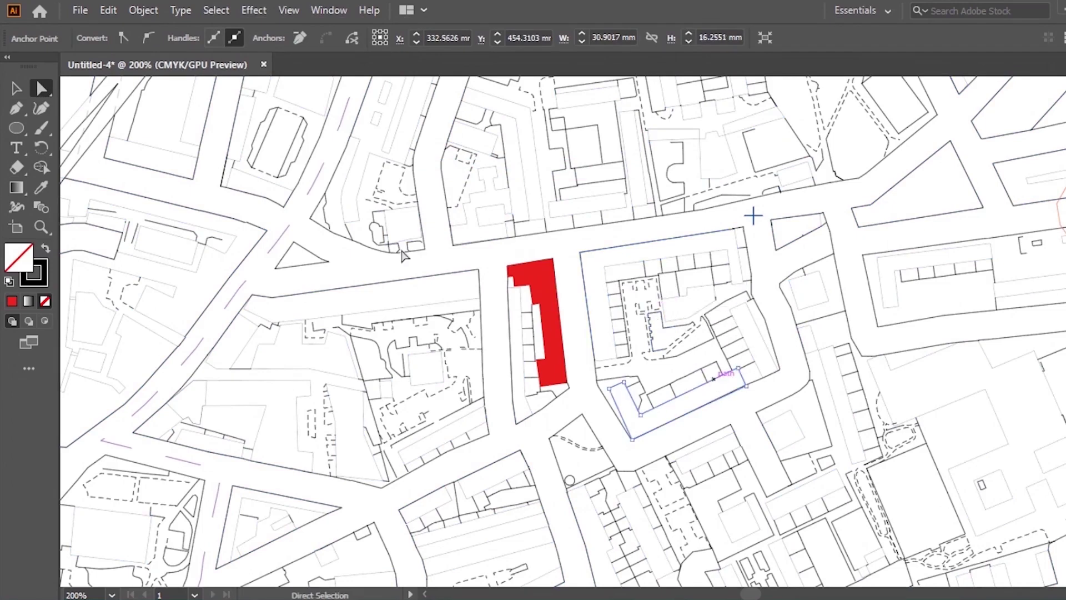
pyautogui.click(216, 10)
pyautogui.moveTo(361, 171)
pyautogui.click(483, 300)
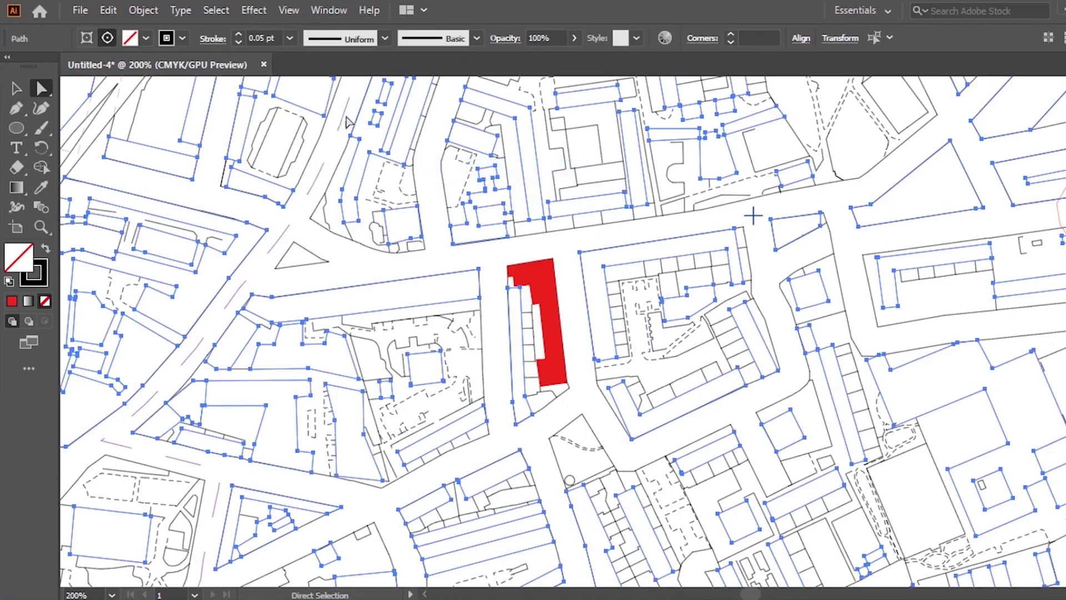
pyautogui.click(289, 38)
pyautogui.click(298, 107)
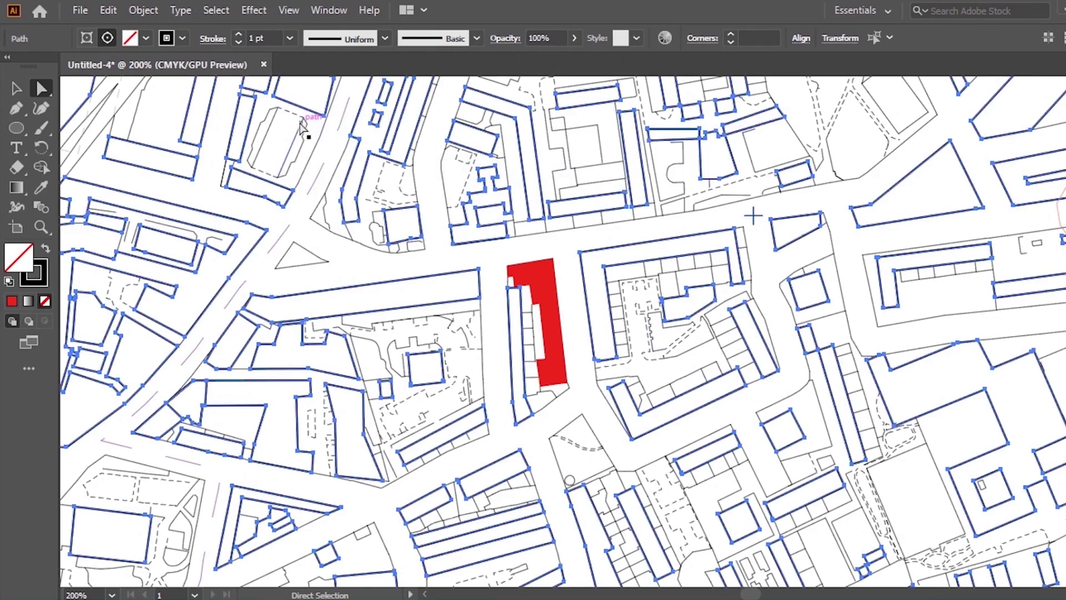
pyautogui.hotkey('ctrl', 'z')
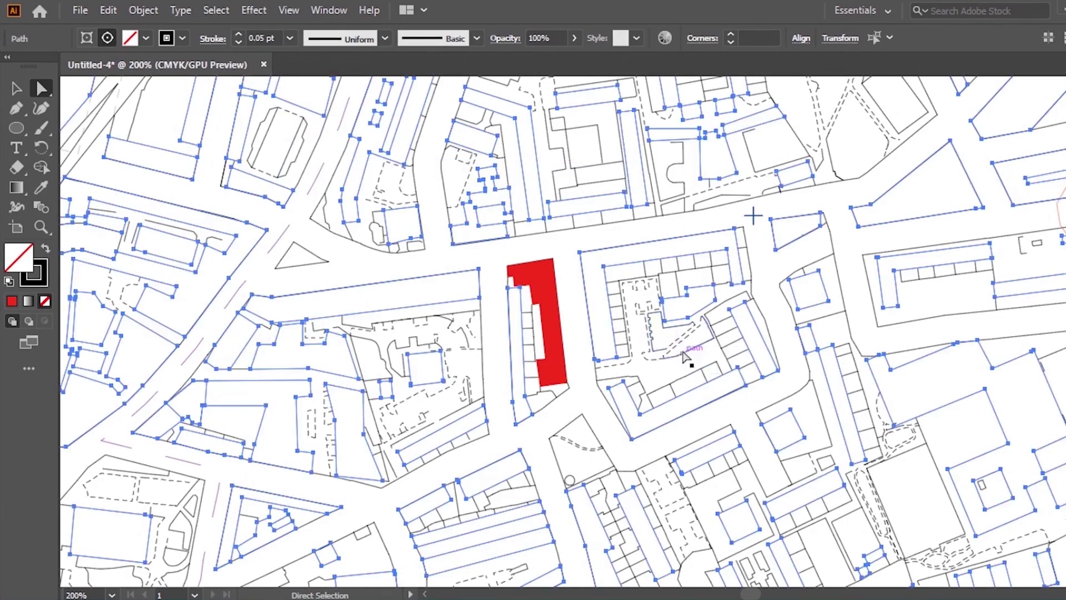
# - Select all paths with the same appearance as the dashed line east of the site and set their stroke weight to 0.05 pt
pyautogui.click(679, 342)
pyautogui.click(216, 10)
pyautogui.moveTo(361, 170)
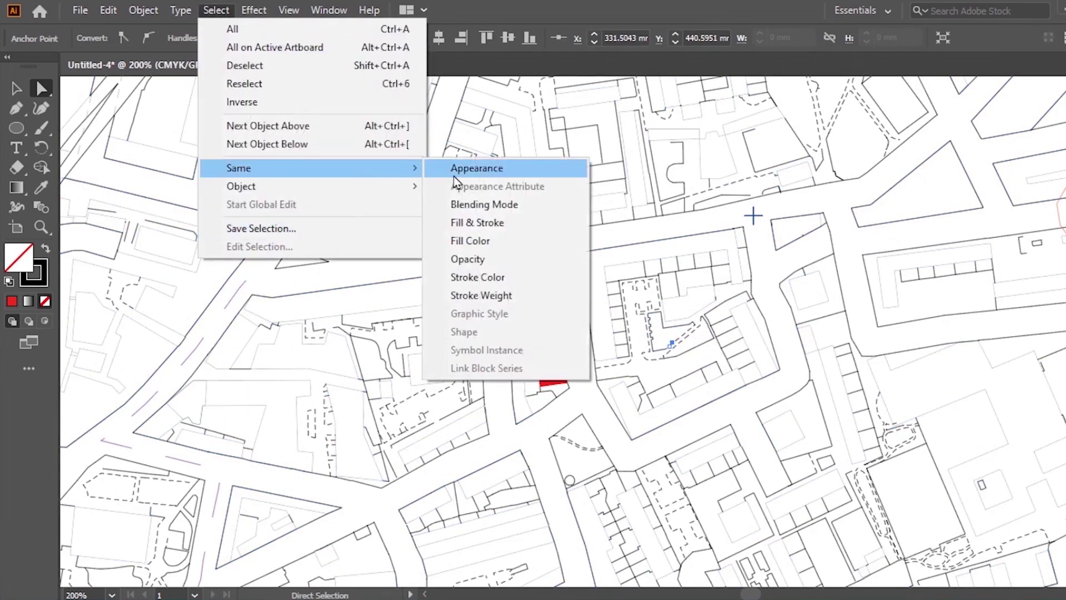
pyautogui.click(455, 171)
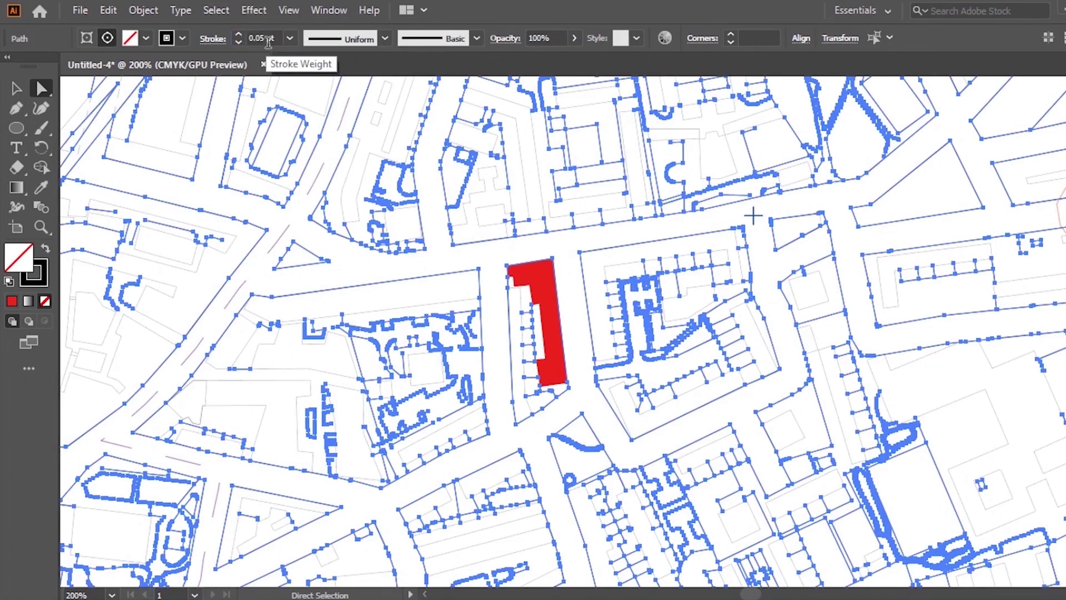
pyautogui.click(562, 237)
# - Remove the blue cross marker north-east of the red building together with all paths sharing its stroke colour
pyautogui.scroll(3, 519, 278)
pyautogui.click(753, 340)
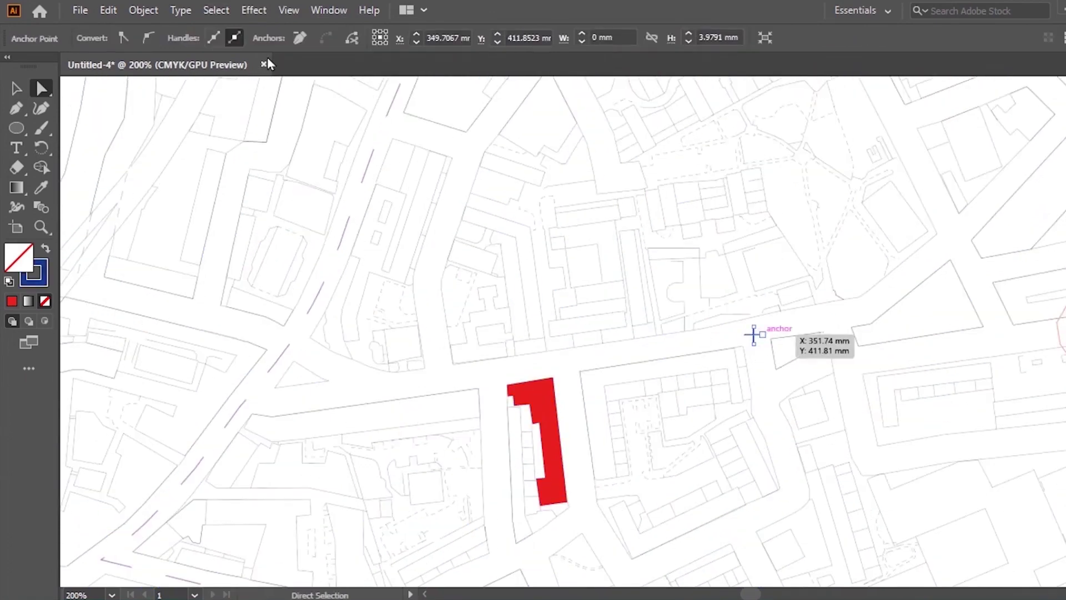
pyautogui.click(216, 10)
pyautogui.moveTo(373, 170)
pyautogui.click(504, 279)
pyautogui.click(436, 320)
# - Delete the stray path in the map's north-eastern part
pyautogui.scroll(7, 373, 336)
pyautogui.scroll(2, 393, 352)
pyautogui.hscroll(10, 546, 355)
pyautogui.click(635, 369)
pyautogui.press('Delete')
pyautogui.click(636, 370)
# - Select another stray path further north and delete all paths with the same stroke colour
pyautogui.scroll(5, 627, 322)
pyautogui.click(460, 313)
pyautogui.click(216, 10)
pyautogui.moveTo(333, 169)
pyautogui.click(517, 277)
pyautogui.press('Delete')
# - Select all paths with the same appearance as the light blue line in the western part of the map
pyautogui.hscroll(-10, 472, 295)
pyautogui.hscroll(-10, 443, 289)
pyautogui.scroll(-15, 444, 292)
pyautogui.click(152, 212)
pyautogui.click(216, 10)
pyautogui.click(474, 173)
pyautogui.scroll(-10, 428, 268)
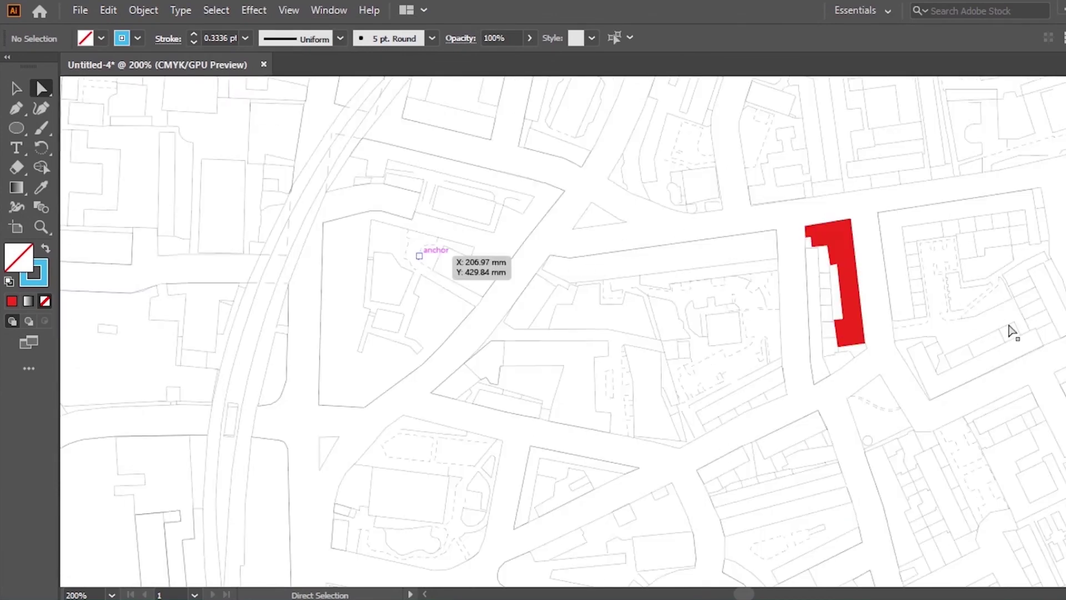
pyautogui.hotkey('ctrl', '+')
pyautogui.hscroll(5, 664, 316)
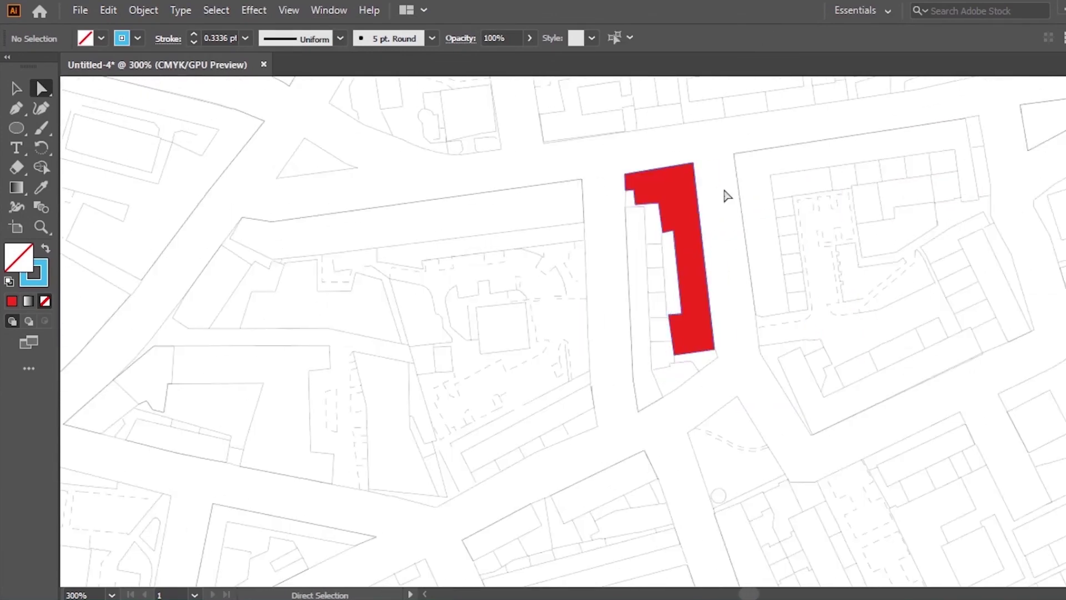
pyautogui.scroll(-13, 541, 360)
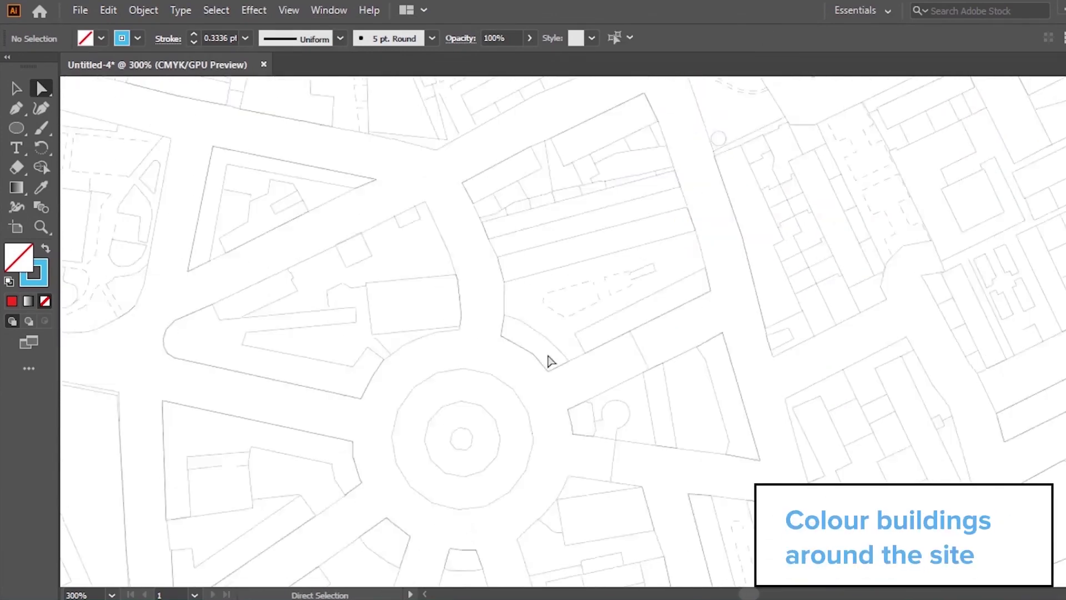
# - Delete two stray coloured paths in the southern part of the map, below the circular plaza
pyautogui.hotkey('ctrl', '-')
pyautogui.hotkey('ctrl', '-')
pyautogui.hotkey('ctrl', '-')
pyautogui.click(592, 461)
pyautogui.press('Delete')
pyautogui.press('Delete')
pyautogui.click(453, 516)
pyautogui.press('Delete')
pyautogui.press('Delete')
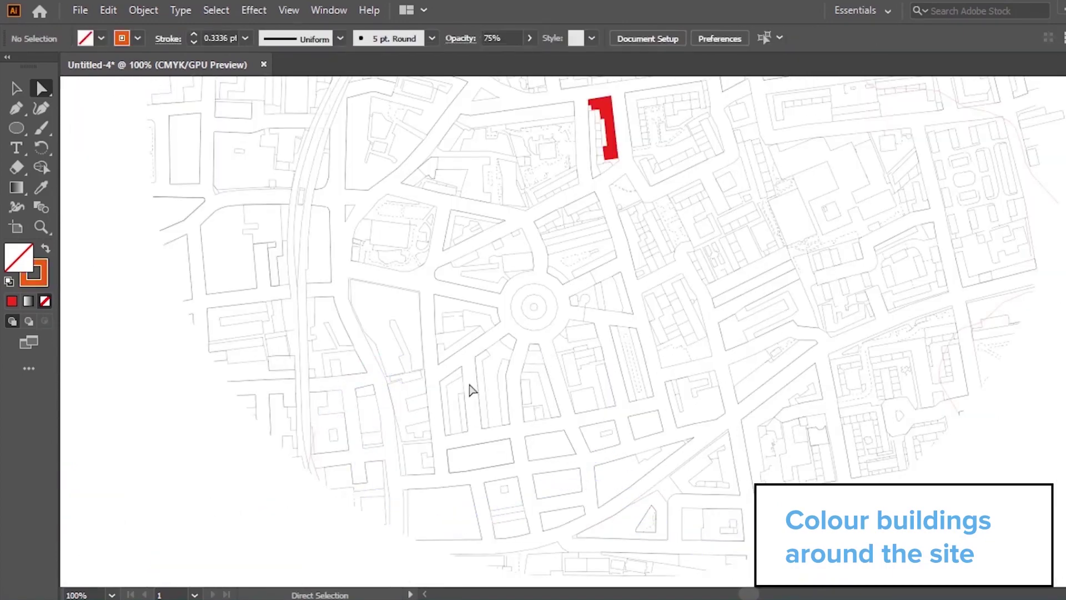
# - Delete the stray paths near the map's south-eastern and eastern edges
pyautogui.click(949, 395)
pyautogui.press('Delete')
pyautogui.press('Delete')
pyautogui.scroll(4, 951, 396)
pyautogui.click(982, 189)
pyautogui.press('Delete')
pyautogui.press('Delete')
pyautogui.scroll(7, 608, 376)
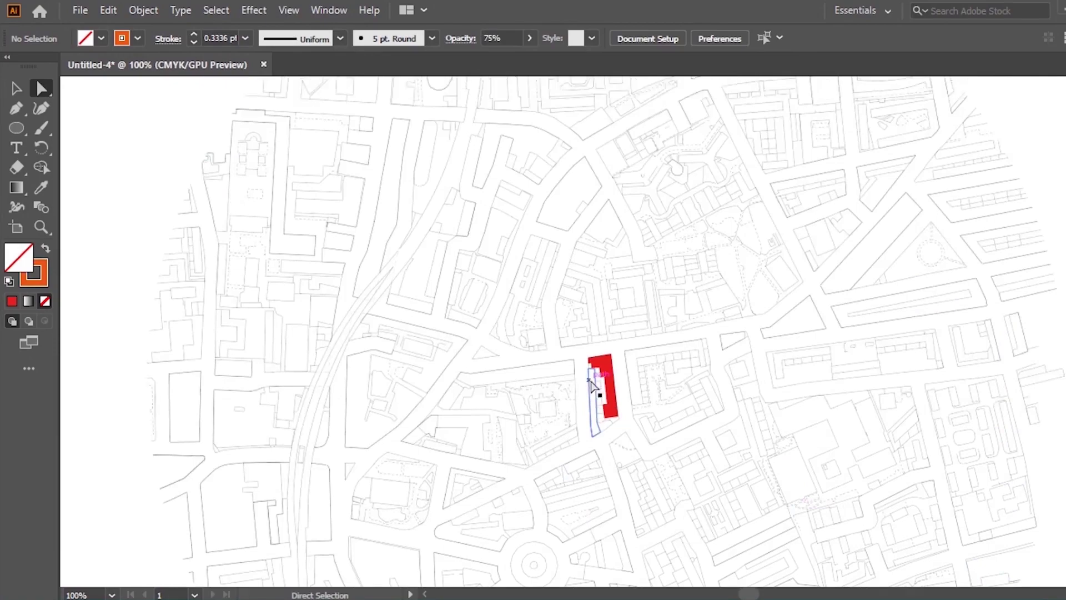
# - Change the site building from a solid red fill to a 1 pt red outline without fill
pyautogui.scroll(-7, 607, 376)
pyautogui.click(606, 322)
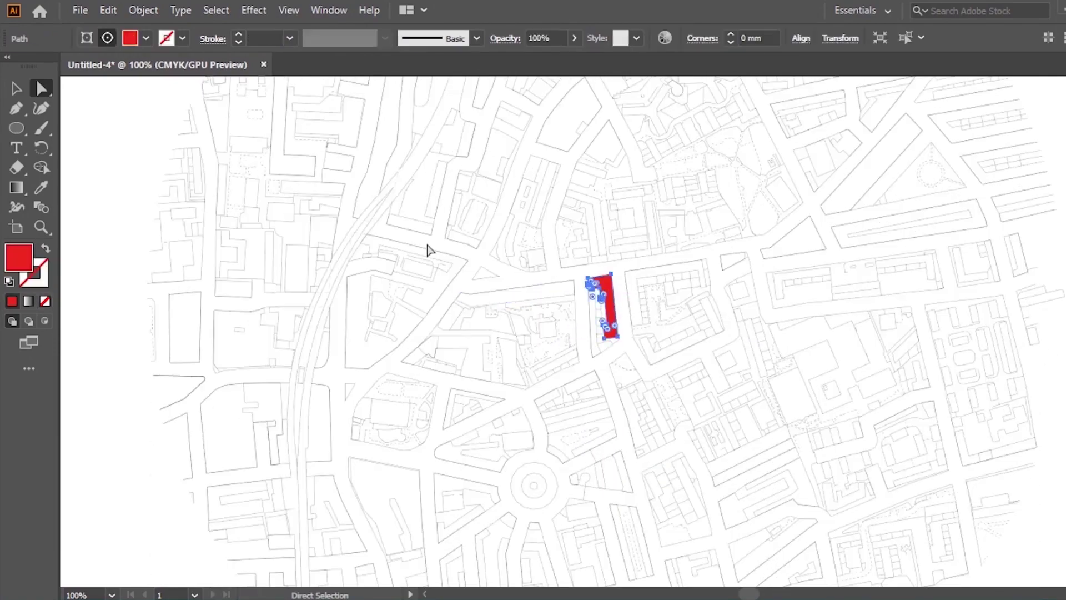
pyautogui.click(326, 249)
pyautogui.scroll(-3, 533, 438)
pyautogui.hotkey('ctrl', '0')
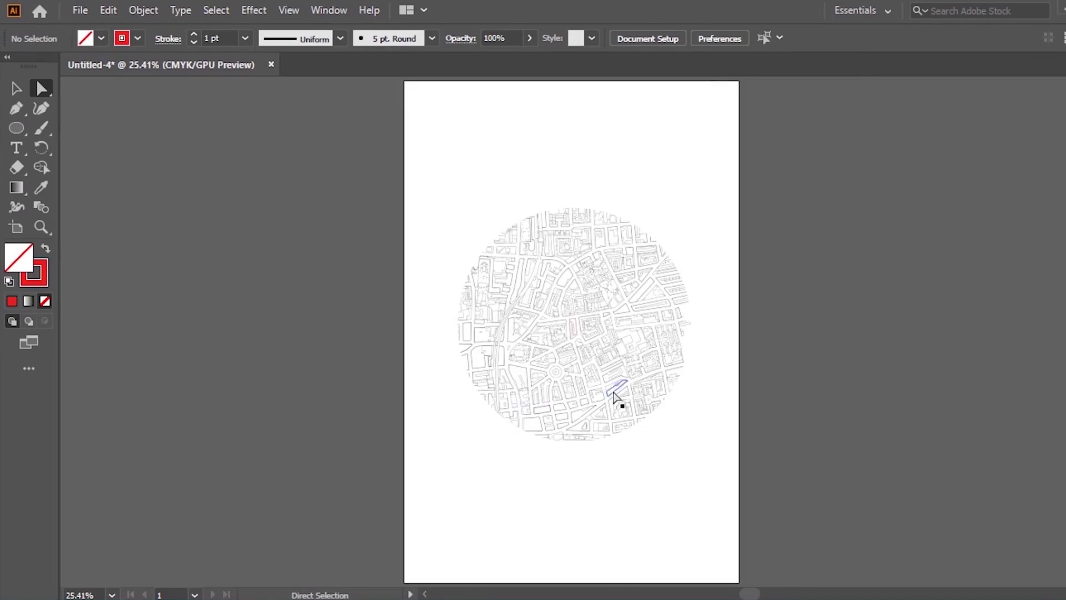
pyautogui.hotkey('ctrl', '+')
pyautogui.hotkey('ctrl', '+')
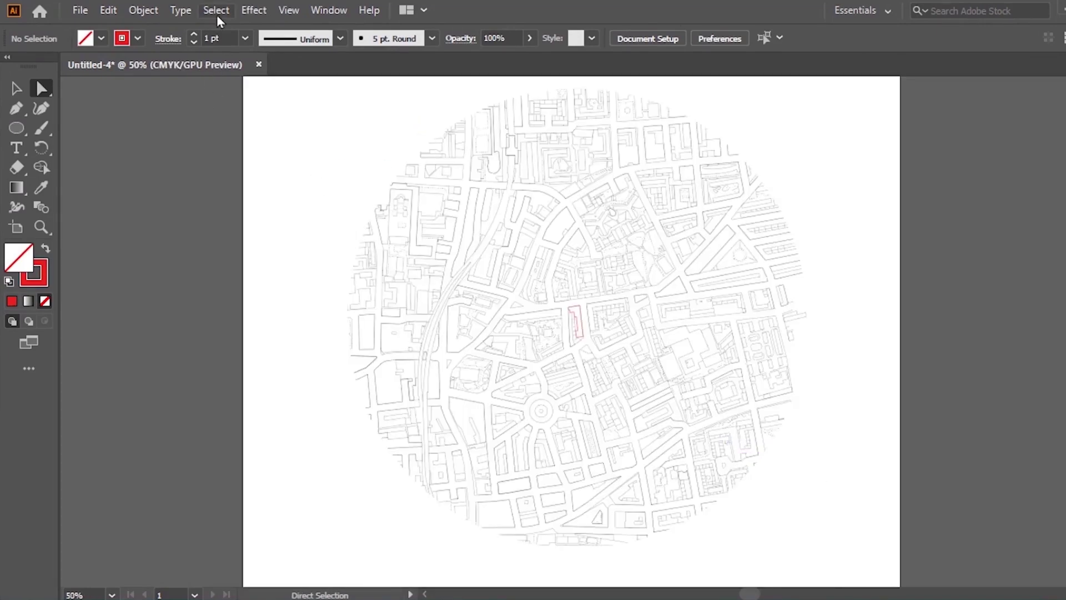
# - Try to turn the clipped circular map into a Live Paint group
pyautogui.click(420, 267)
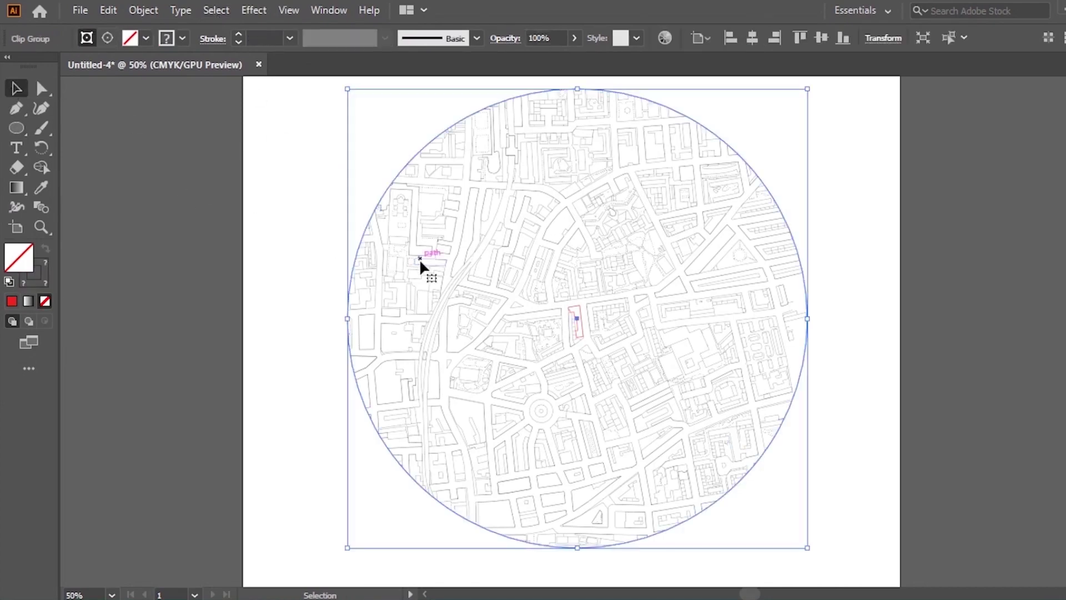
pyautogui.click(143, 11)
pyautogui.moveTo(381, 508)
pyautogui.click(846, 466)
pyautogui.moveTo(677, 405); pyautogui.dragTo(859, 576)
pyautogui.click(143, 10)
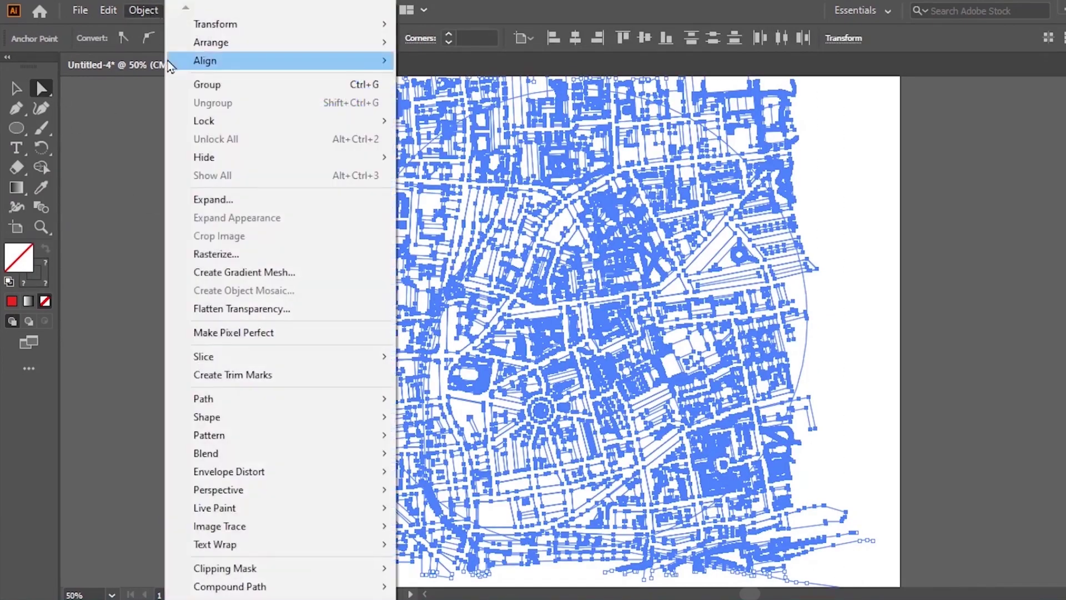
pyautogui.moveTo(369, 511)
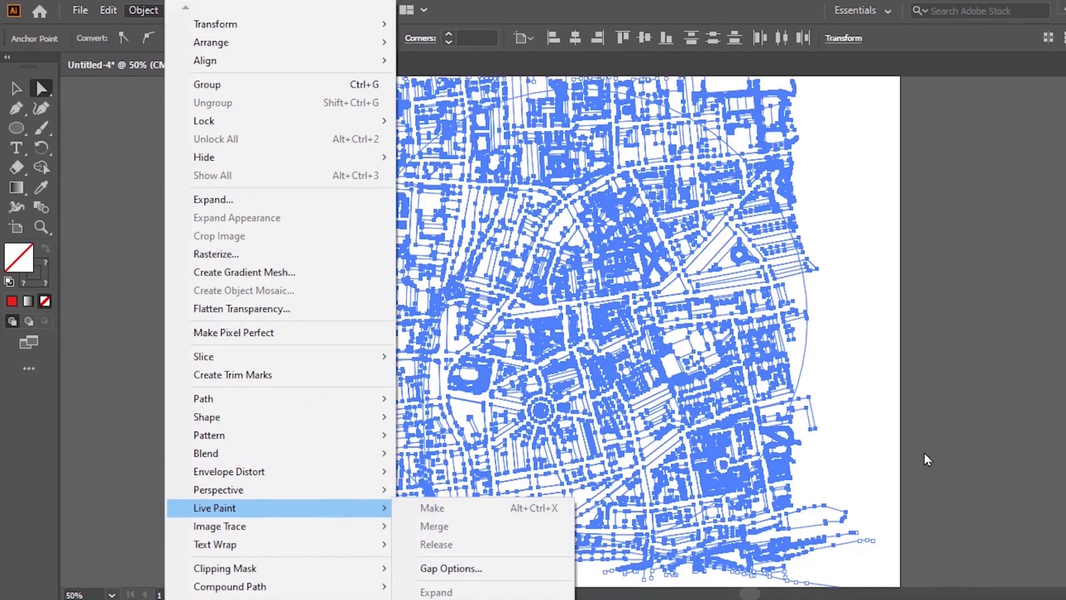
pyautogui.click(882, 442)
pyautogui.click(728, 423)
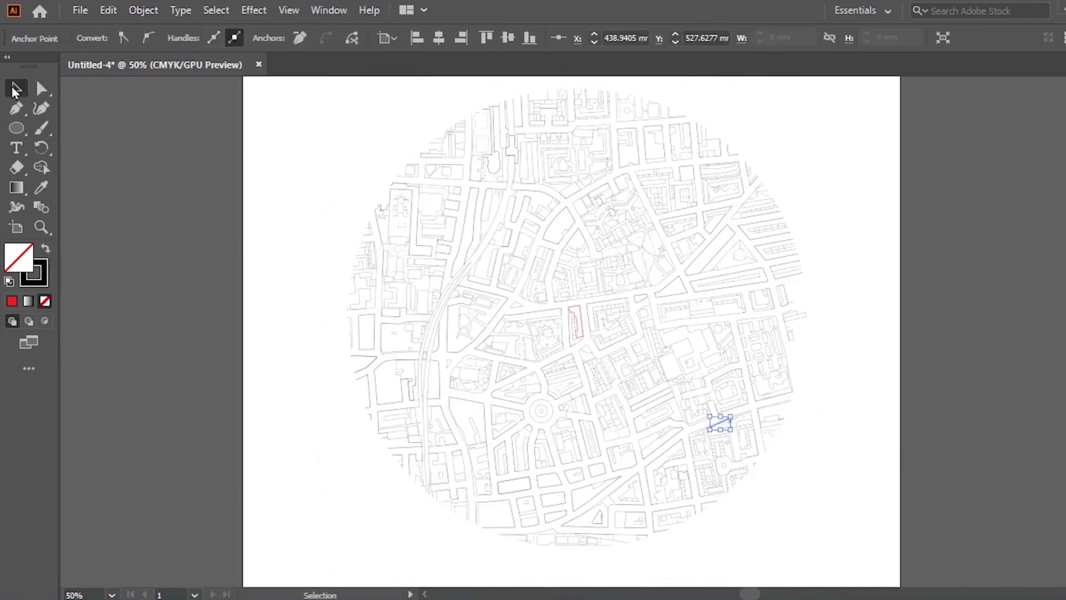
# - Release the clipping mask that crops the map to the circle
pyautogui.click(15, 88)
pyautogui.click(410, 229)
pyautogui.rightClick(412, 233)
pyautogui.click(495, 362)
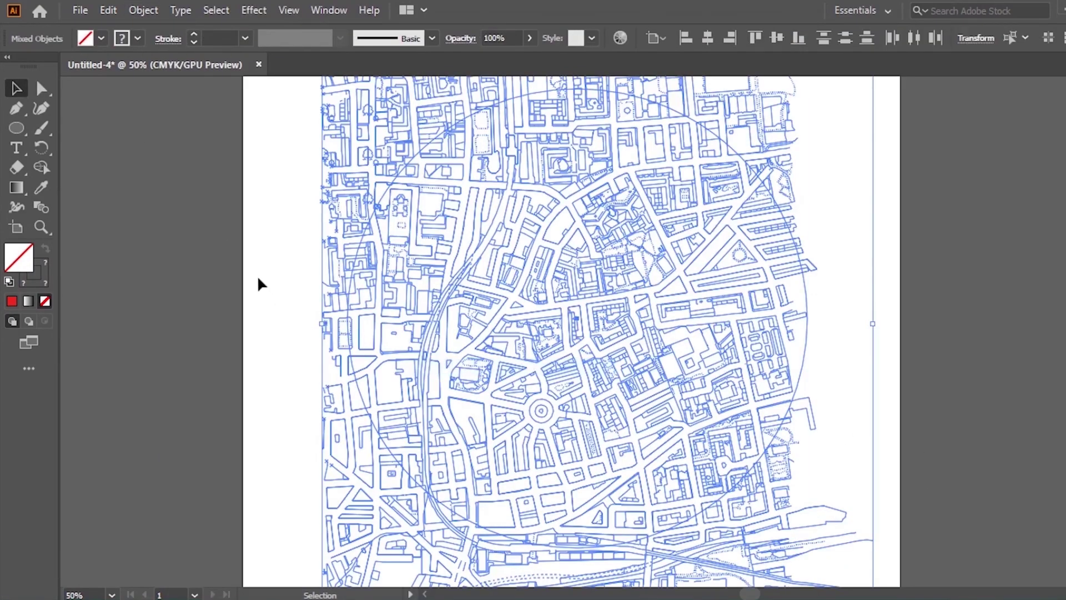
# - Convert the grouped street map linework into a Live Paint group and suppress future appearance-loss warnings
pyautogui.click(283, 186)
pyautogui.click(351, 193)
pyautogui.click(145, 8)
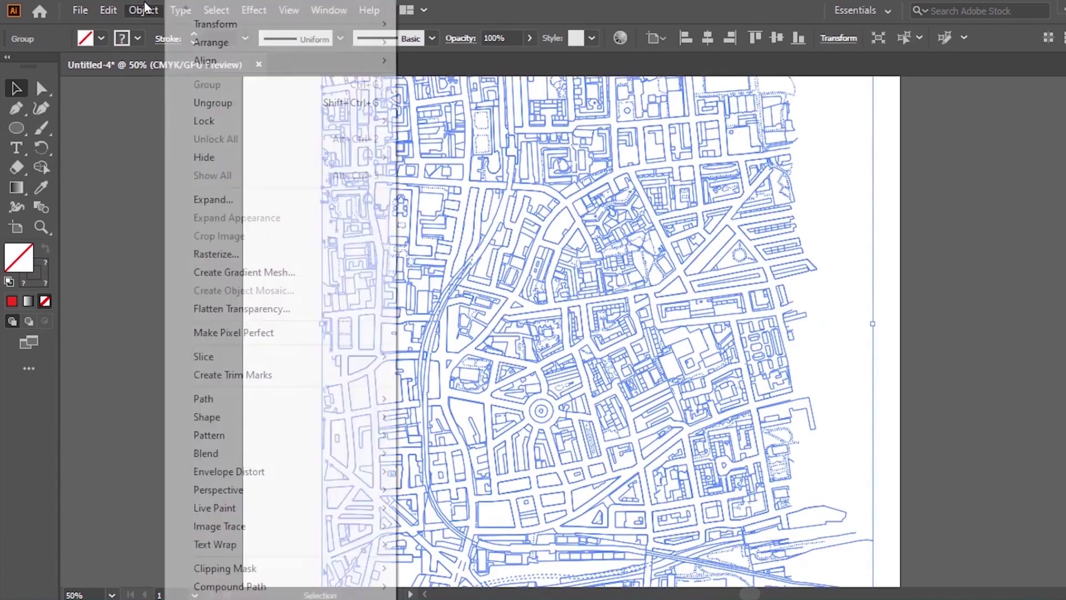
pyautogui.moveTo(356, 509)
pyautogui.click(437, 516)
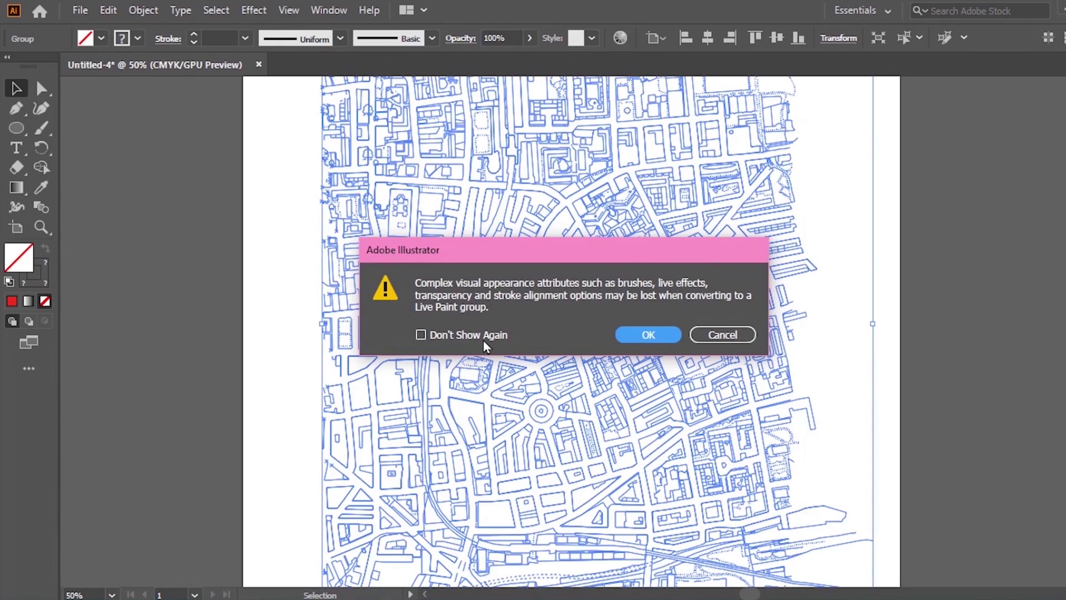
pyautogui.click(421, 336)
pyautogui.click(648, 335)
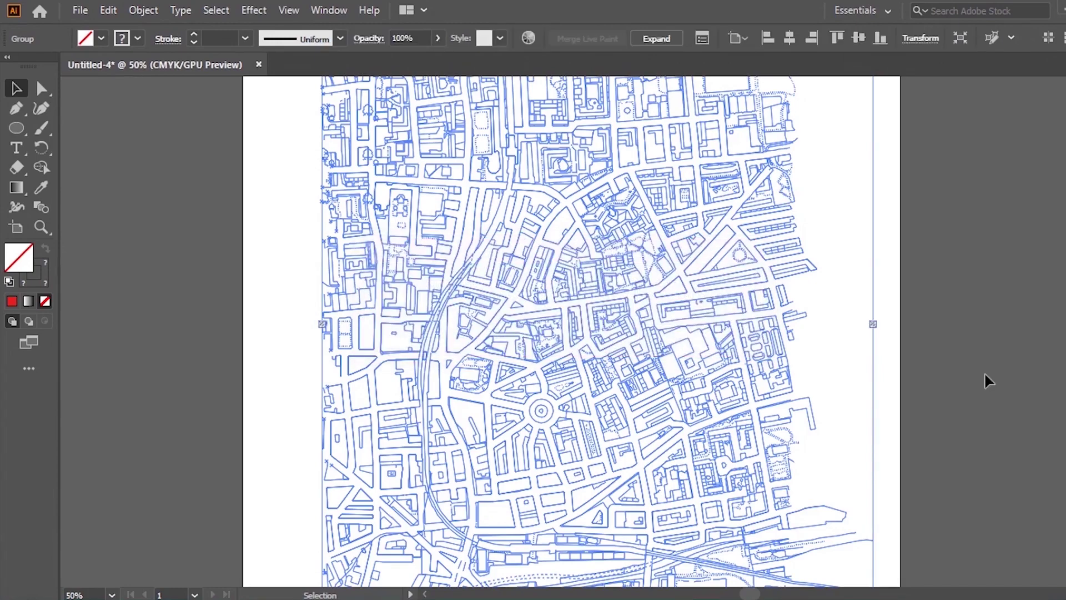
pyautogui.click(968, 371)
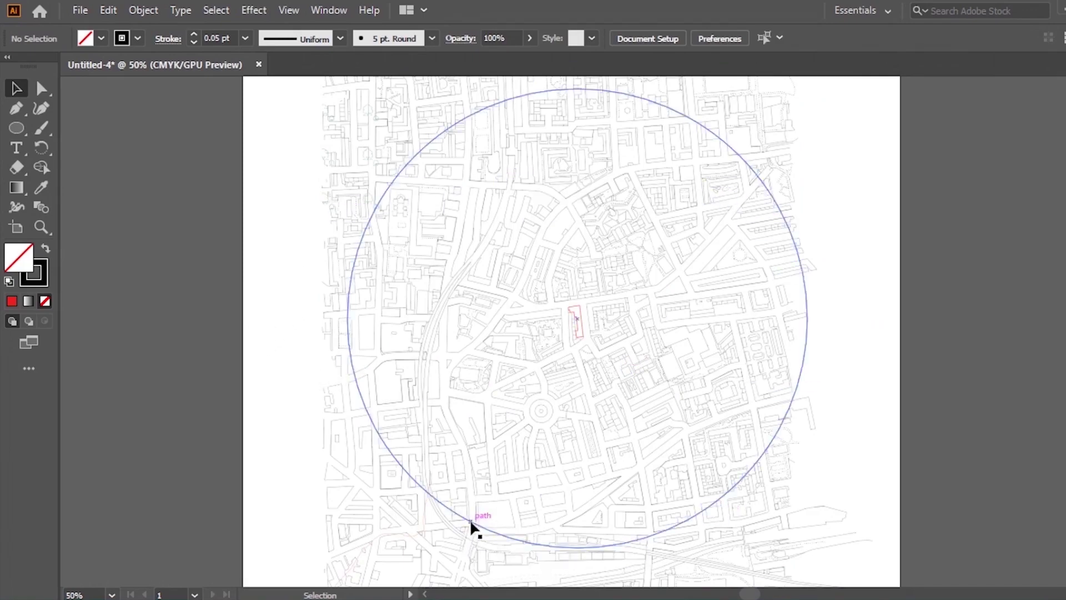
# - Give the circle around the site a dark blue 5 pt stroke
pyautogui.click(440, 500)
pyautogui.click(138, 38)
pyautogui.click(102, 65)
pyautogui.click(194, 34)
pyautogui.click(193, 35)
pyautogui.click(193, 34)
pyautogui.click(194, 34)
pyautogui.click(228, 253)
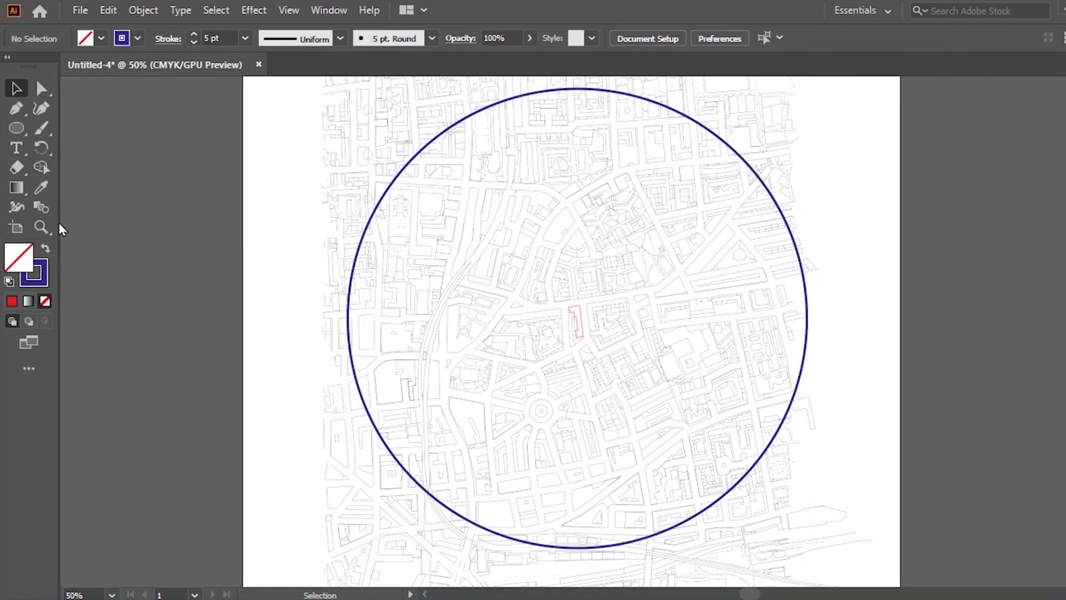
pyautogui.click(41, 169)
pyautogui.click(19, 189)
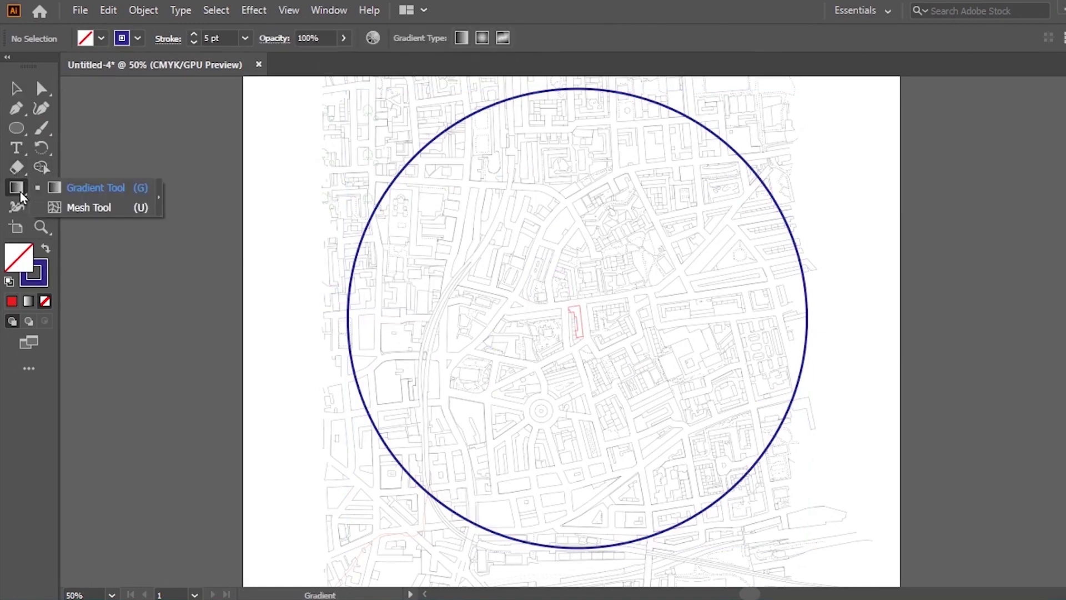
pyautogui.click(21, 211)
pyautogui.press('v')
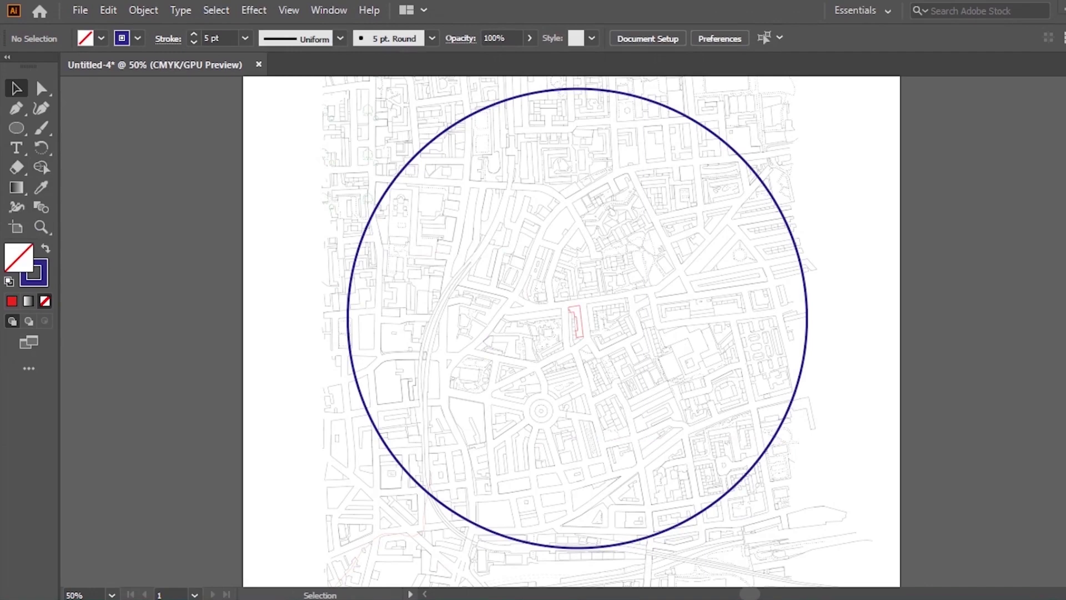
# - Add the Live Paint Bucket and Live Paint Selection Tool to the basic tool set
pyautogui.click(32, 371)
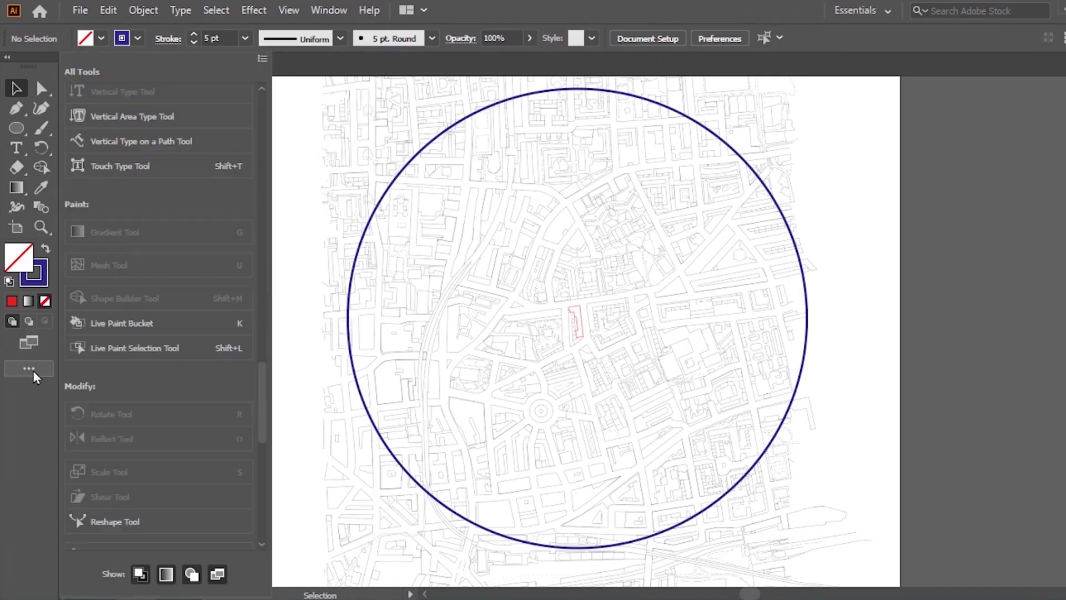
pyautogui.moveTo(141, 323); pyautogui.dragTo(22, 244)
pyautogui.moveTo(125, 348); pyautogui.dragTo(43, 249)
pyautogui.click(33, 456)
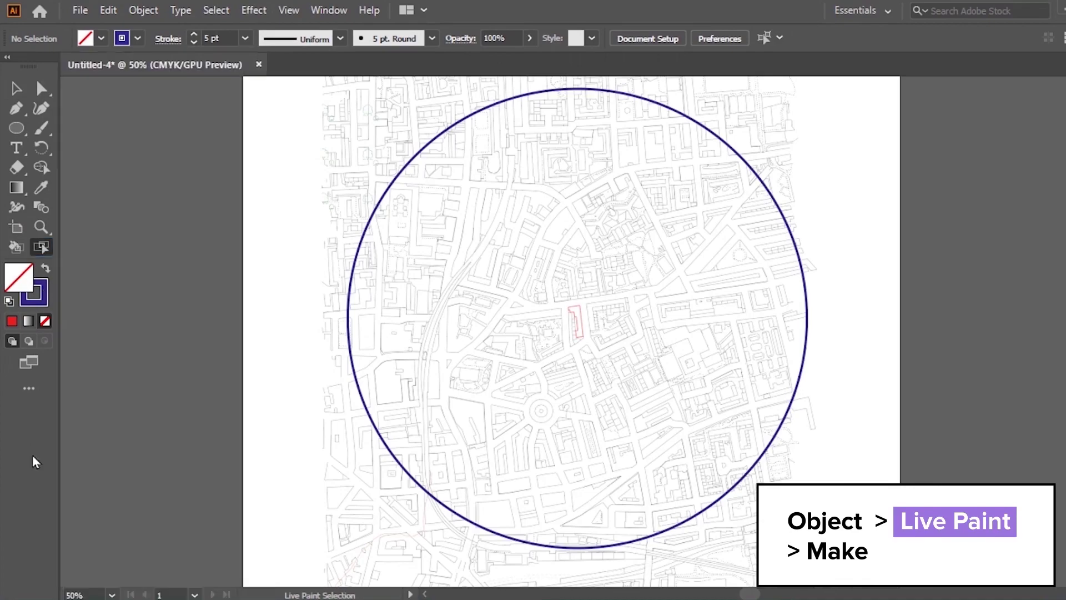
# - Choose the Live Paint Bucket with a light grey fill and no stroke
pyautogui.click(17, 247)
pyautogui.click(46, 269)
pyautogui.doubleClick(24, 280)
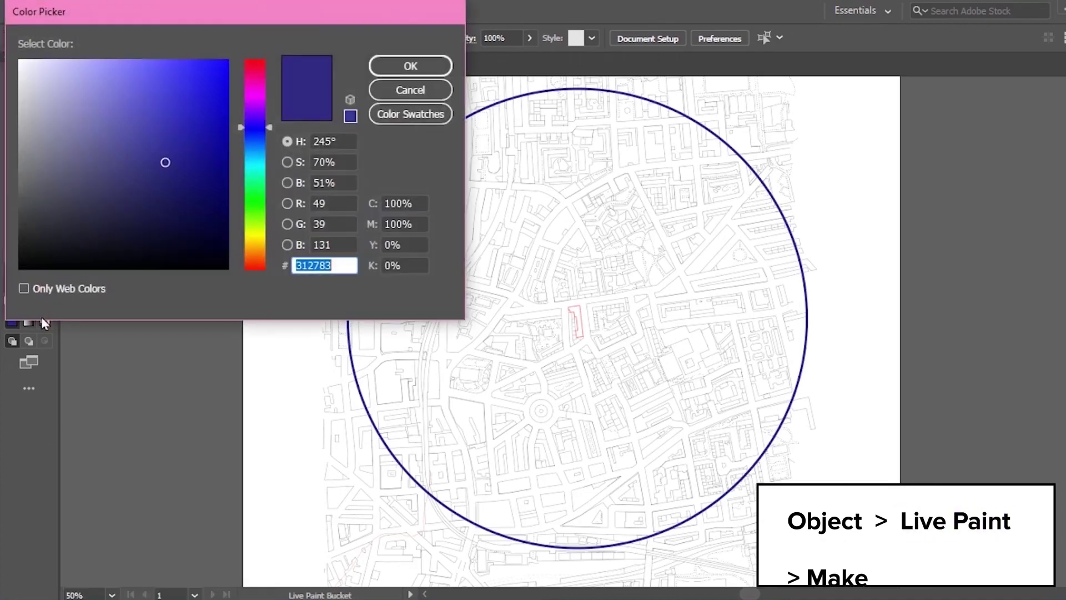
pyautogui.moveTo(16, 147); pyautogui.dragTo(17, 84)
pyautogui.click(411, 66)
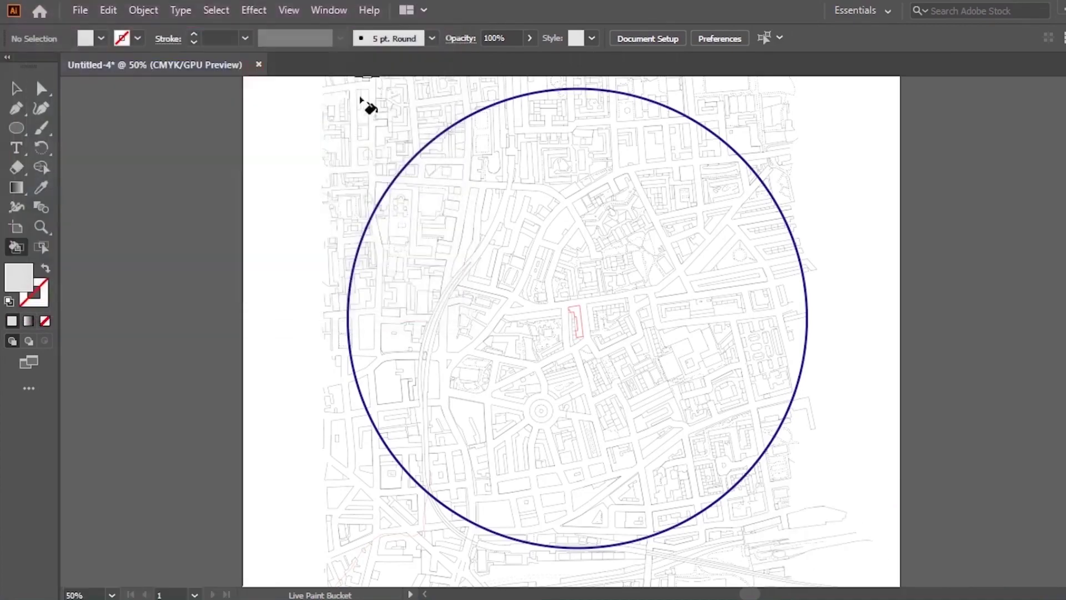
# - Paint the first large buildings in the north-western part of the circle light grey with the Live Paint Bucket
pyautogui.hotkey('ctrl', '+')
pyautogui.scroll(6, 389, 278)
pyautogui.click(288, 299)
pyautogui.click(366, 340)
pyautogui.click(378, 222)
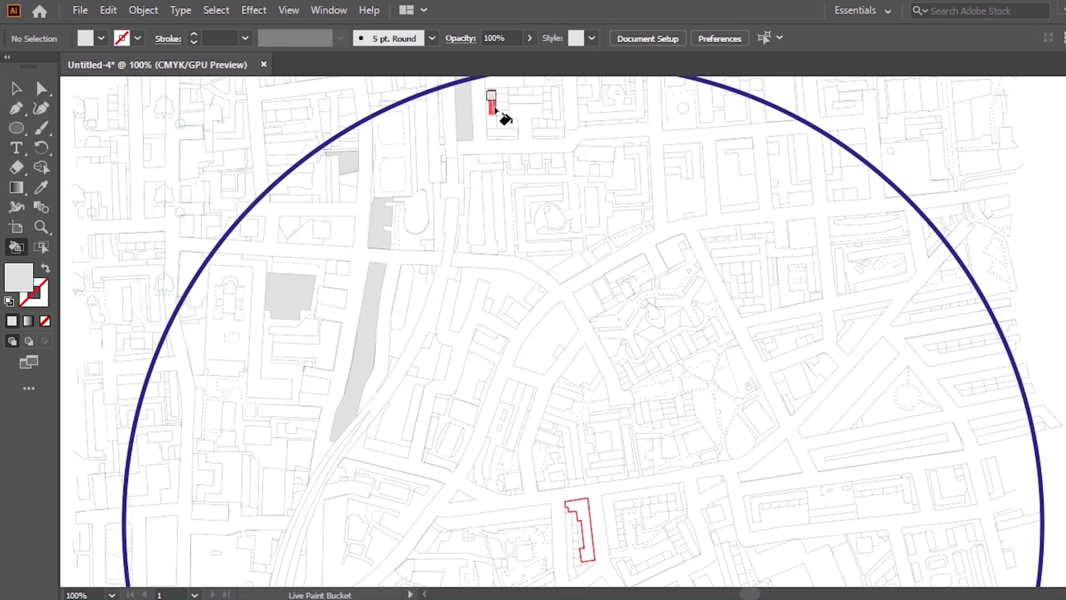
# - Paint the building blocks along the circle's northern and north-eastern edge light grey
pyautogui.scroll(3, 504, 117)
pyautogui.click(540, 219)
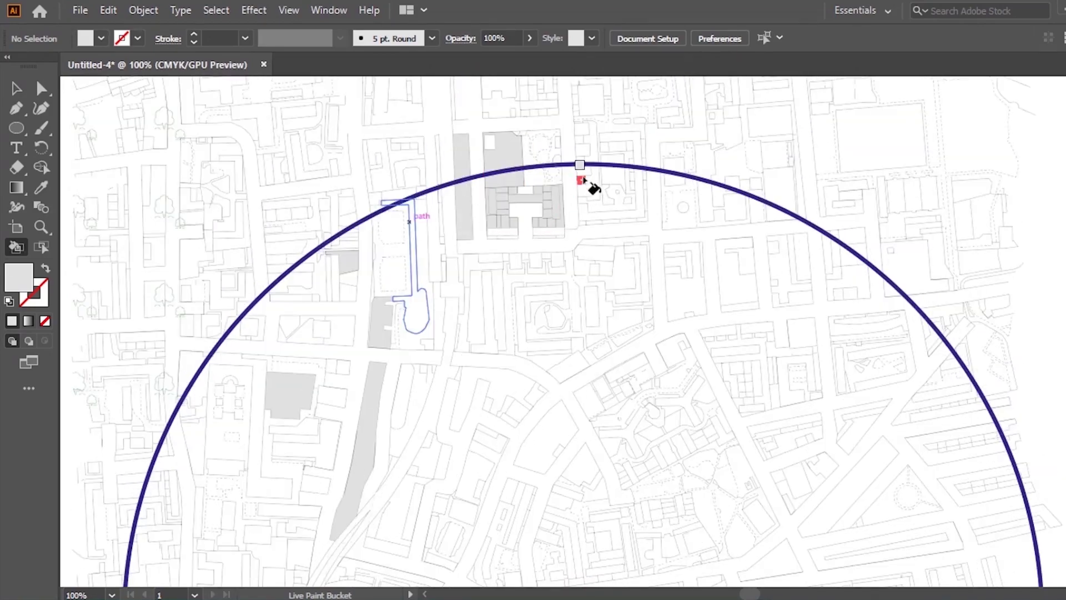
pyautogui.click(588, 219)
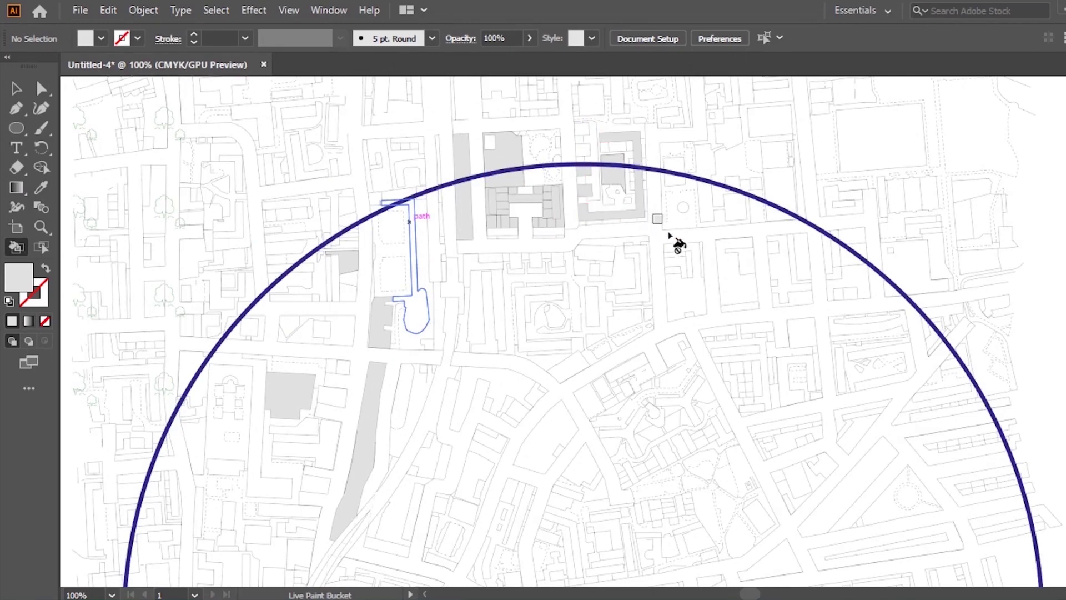
pyautogui.click(683, 220)
pyautogui.click(807, 266)
pyautogui.click(838, 285)
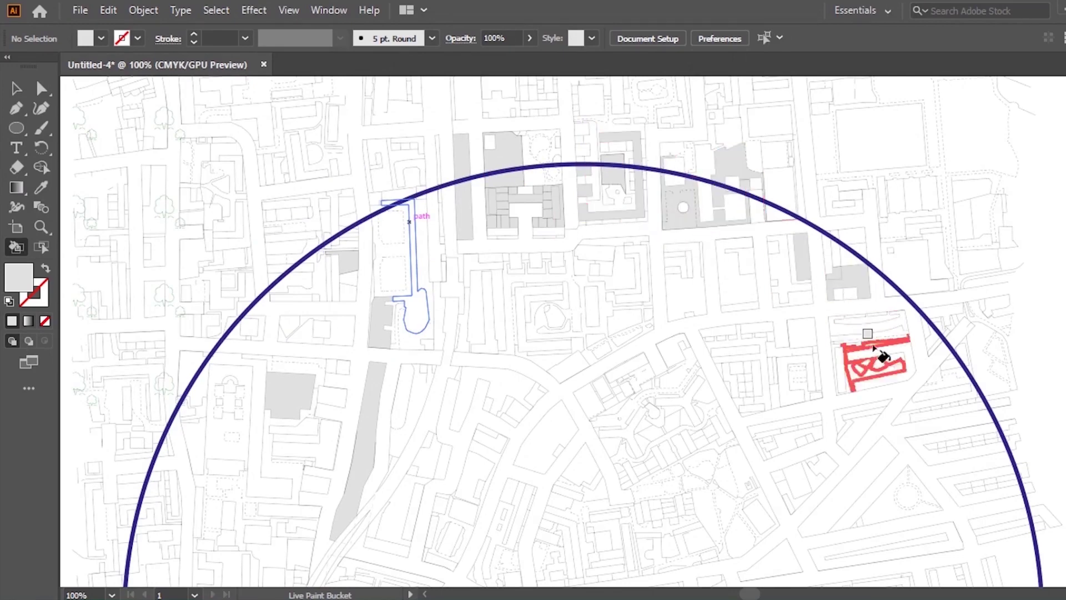
# - Paint the north-eastern courtyard block and the parallel terraces crossing the circle's eastern edge light grey
pyautogui.click(864, 329)
pyautogui.click(883, 381)
pyautogui.click(841, 381)
pyautogui.scroll(-3, 905, 443)
pyautogui.scroll(-1, 908, 373)
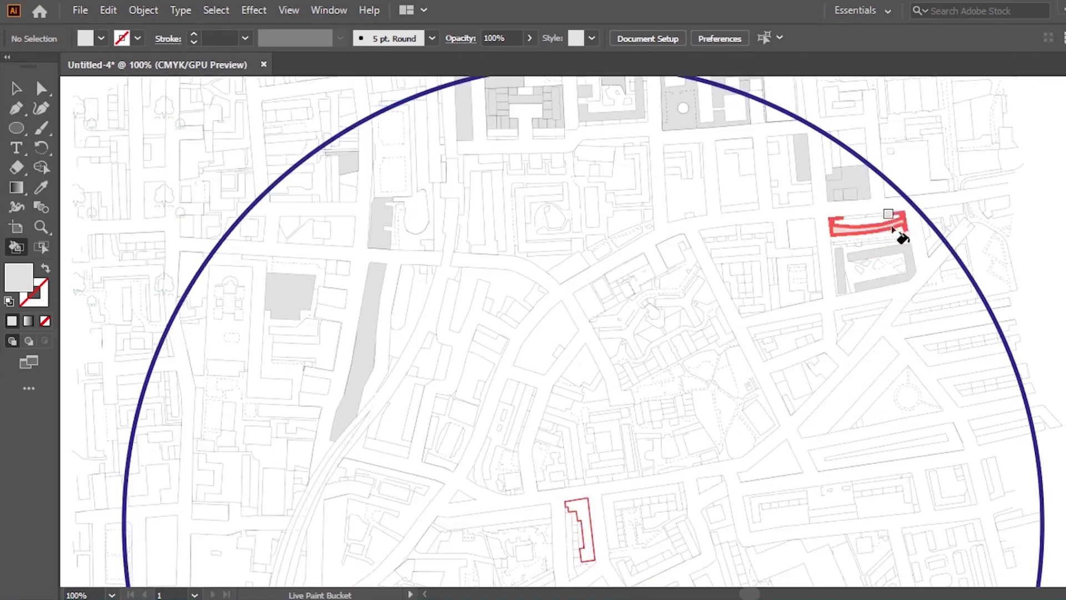
pyautogui.click(937, 288)
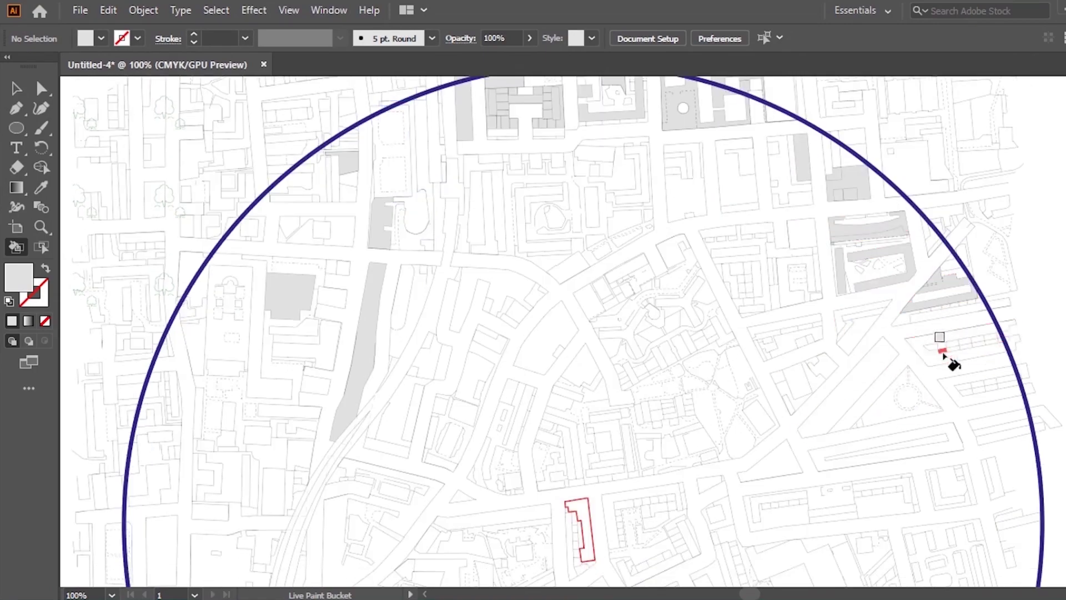
pyautogui.click(926, 351)
pyautogui.click(947, 386)
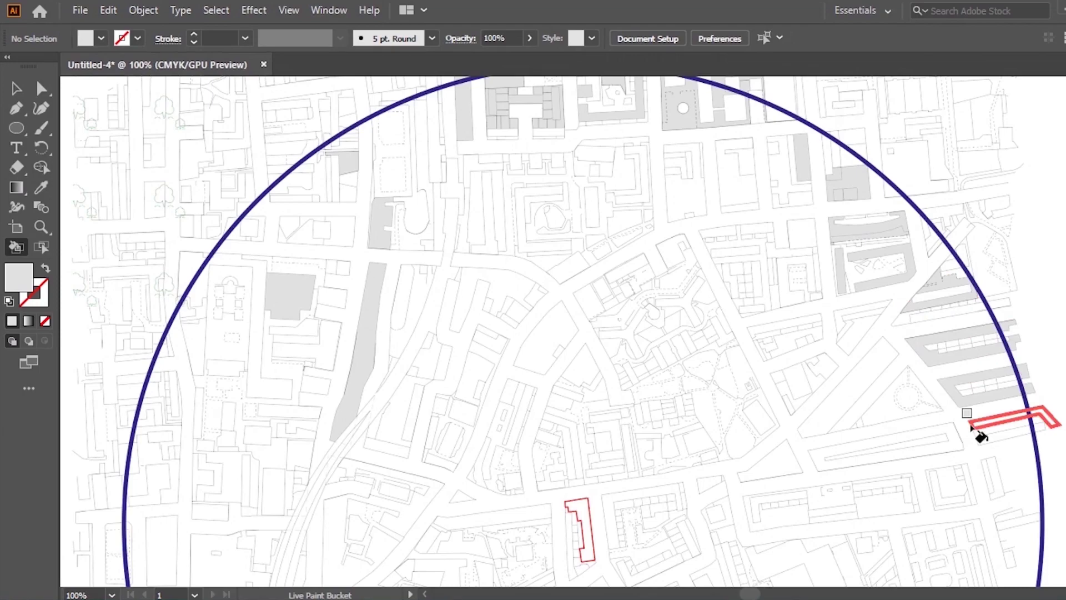
pyautogui.click(969, 413)
pyautogui.scroll(-5, 971, 444)
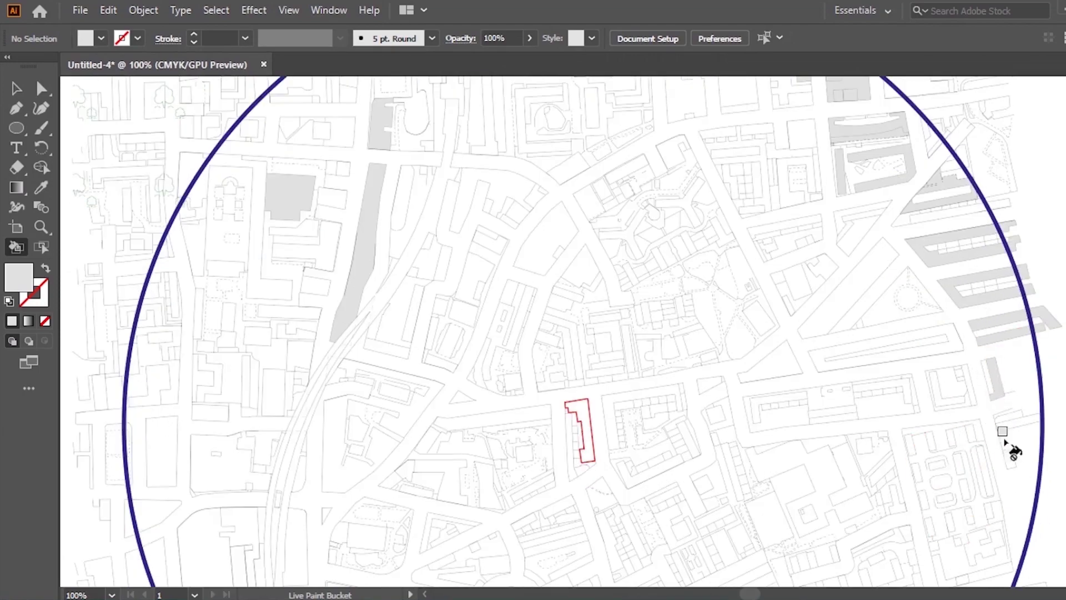
# - Paint the blocks west of the north-eastern courtyard and the triangular block around the small round feature light grey
pyautogui.scroll(5, 839, 274)
pyautogui.click(803, 236)
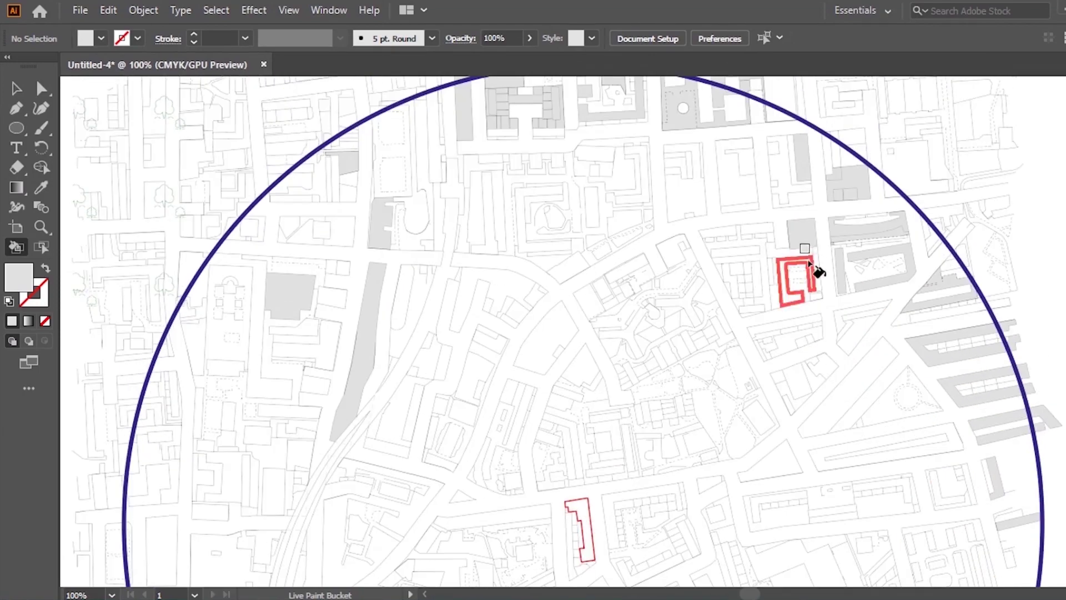
pyautogui.click(808, 259)
pyautogui.click(810, 329)
pyautogui.click(792, 329)
pyautogui.click(813, 382)
pyautogui.click(888, 412)
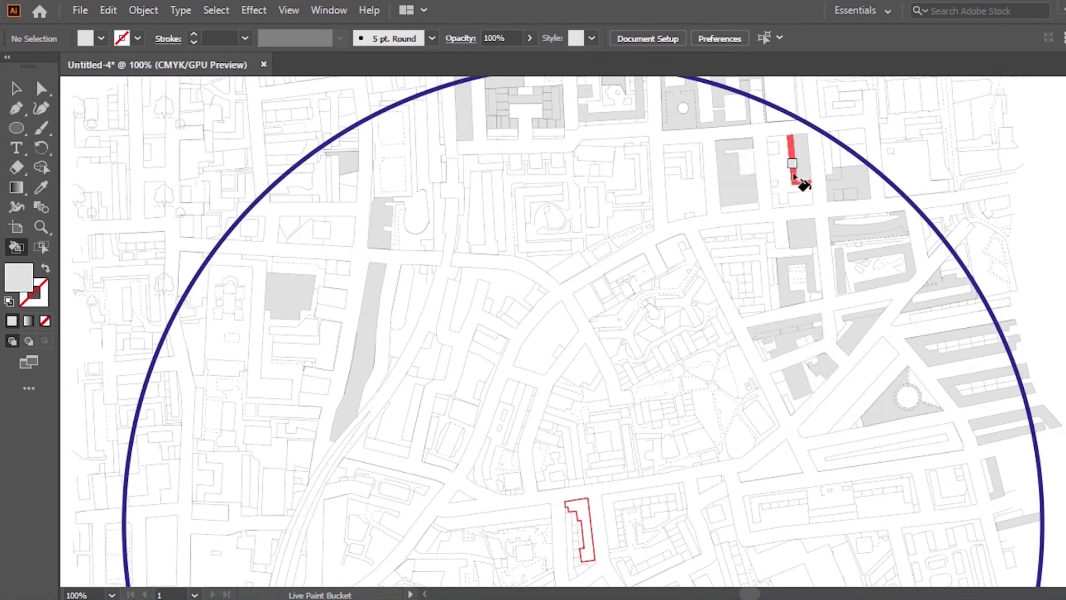
# - Paint the row of street blocks just south of the circle's north-eastern edge light grey, working westwards
pyautogui.click(797, 179)
pyautogui.click(688, 188)
pyautogui.click(644, 177)
pyautogui.click(602, 166)
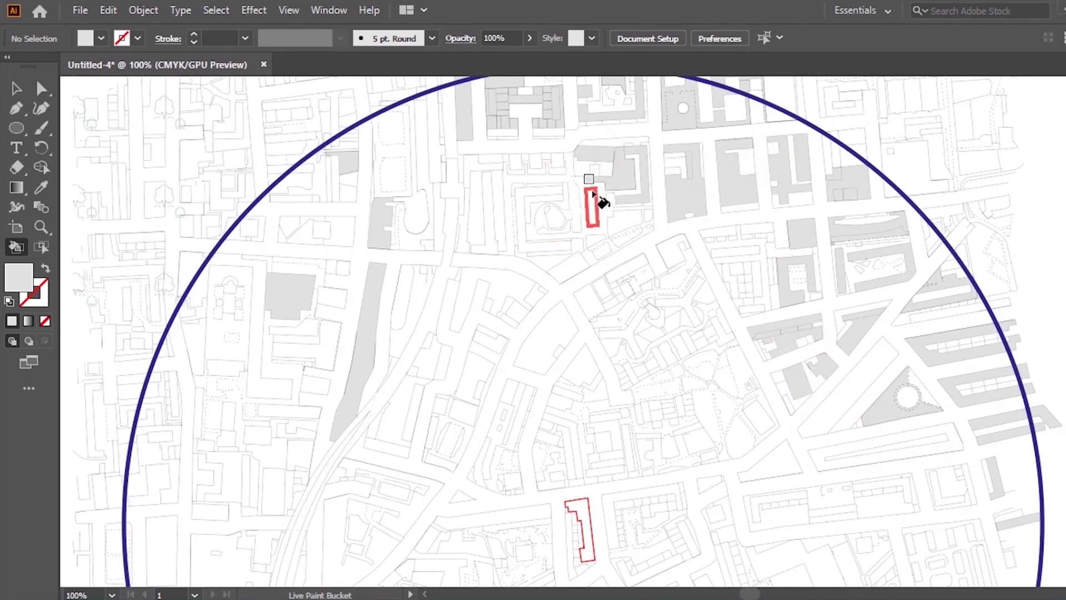
# - Paint the buildings around the north-central courtyard and along the diagonal street below it light grey
pyautogui.click(592, 194)
pyautogui.click(624, 221)
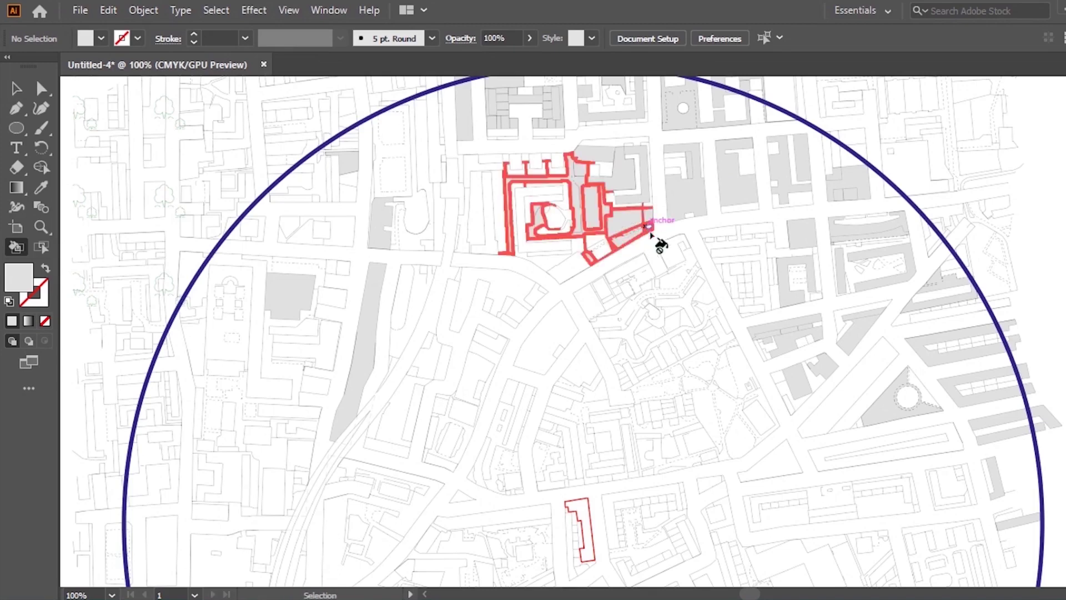
pyautogui.click(523, 192)
pyautogui.click(596, 174)
pyautogui.click(591, 264)
# - Paint the remaining north-western blocks and the large building complexes in the circle's western part light grey
pyautogui.click(350, 179)
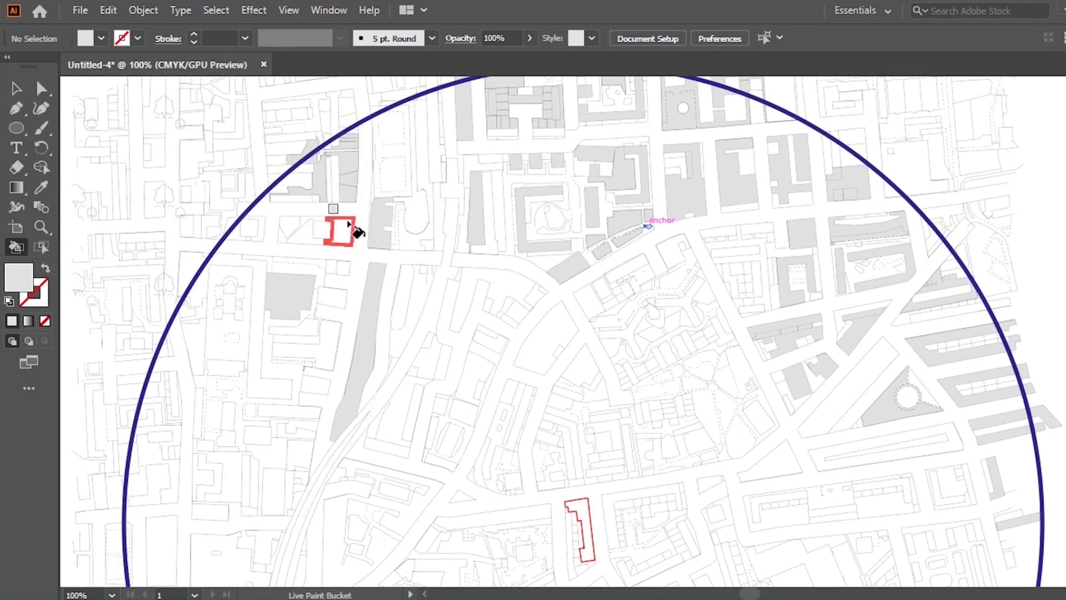
pyautogui.click(328, 345)
pyautogui.click(333, 300)
pyautogui.click(213, 342)
pyautogui.click(315, 386)
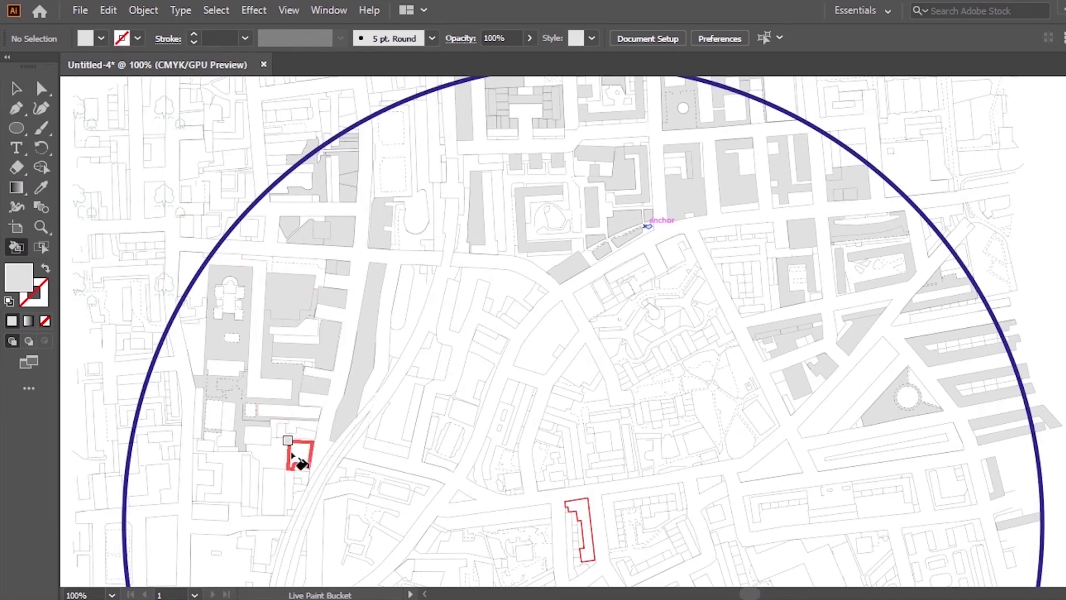
# - Paint the remaining buildings west of the railway, out to the circle's western edge, light grey
pyautogui.click(295, 456)
pyautogui.click(165, 390)
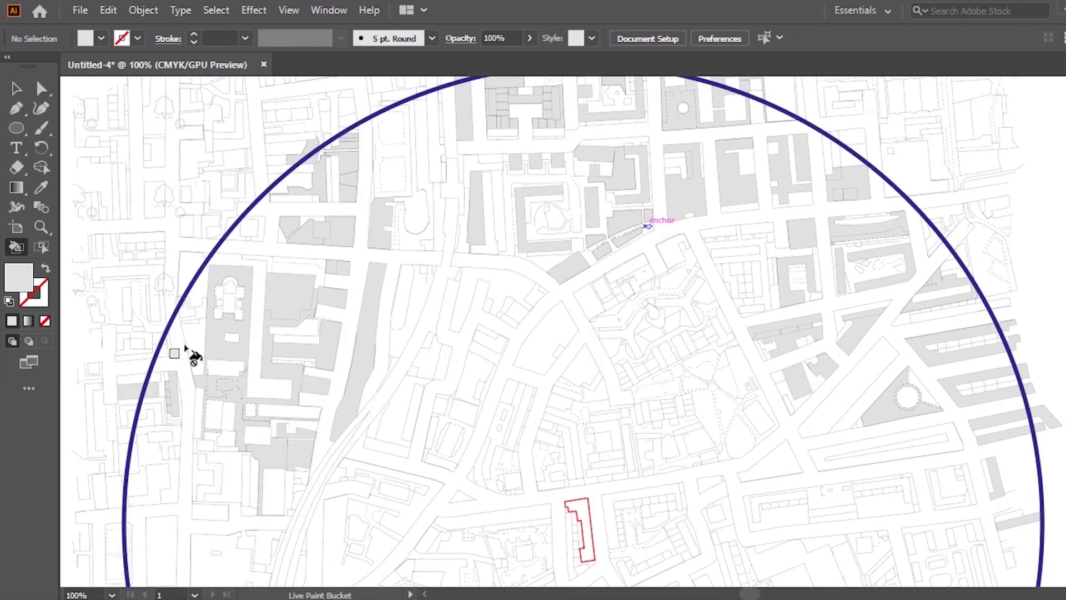
pyautogui.scroll(-5, 201, 360)
pyautogui.click(159, 260)
pyautogui.click(160, 196)
pyautogui.click(226, 242)
pyautogui.click(216, 240)
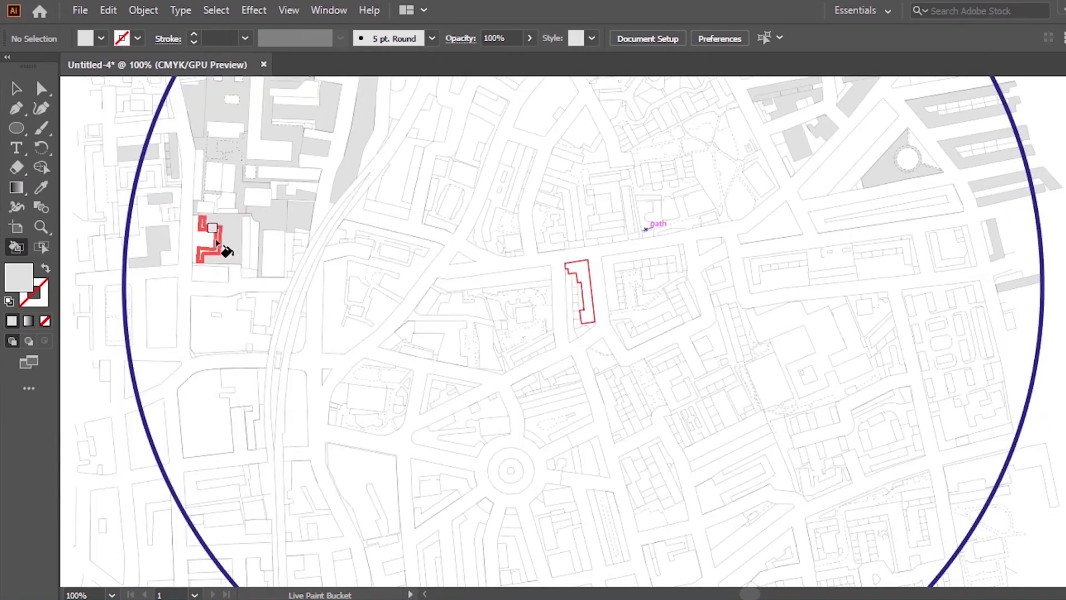
# - Paint the large blocks on both sides of the railway and those along the circle's west-south-western edge light grey
pyautogui.click(171, 323)
pyautogui.click(228, 332)
pyautogui.click(270, 318)
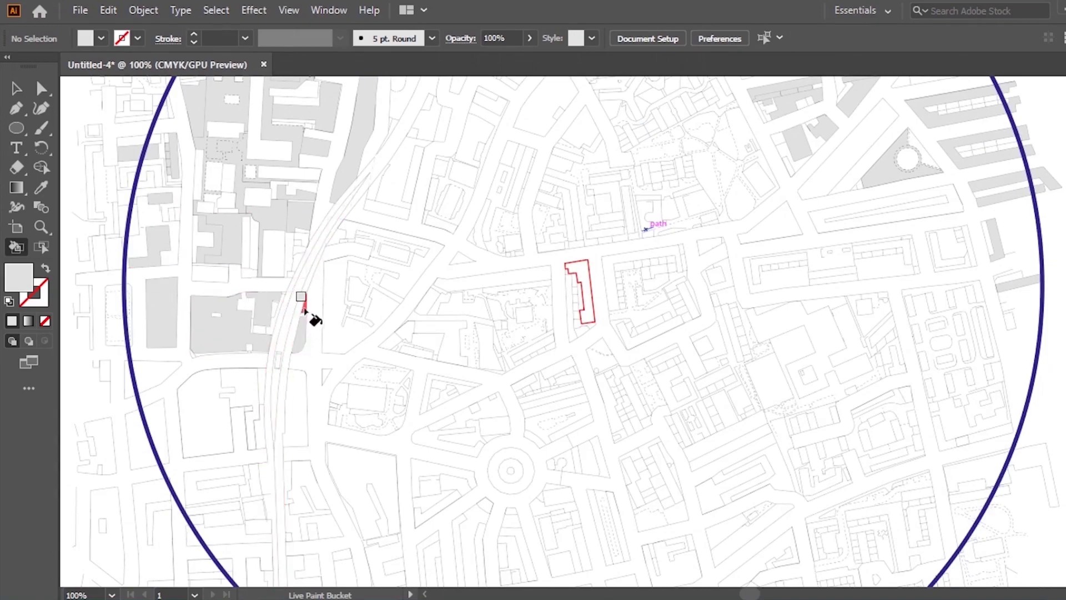
pyautogui.click(261, 400)
pyautogui.click(299, 406)
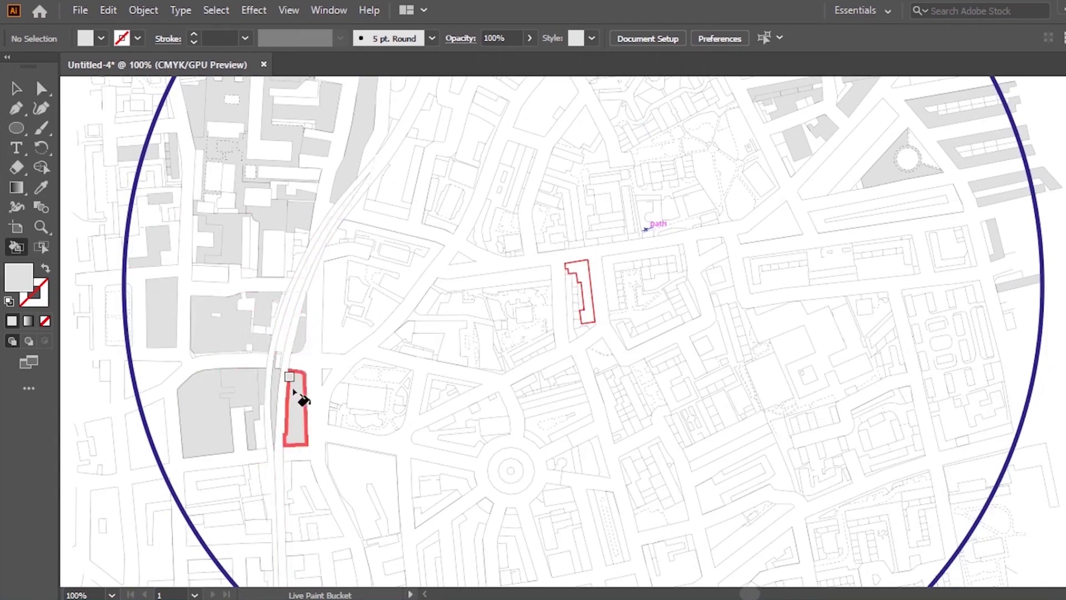
pyautogui.click(146, 380)
pyautogui.click(158, 424)
# - Paint the south-western blocks on both sides of the railway, down to the circle's edge, light grey
pyautogui.scroll(-5, 218, 427)
pyautogui.click(229, 279)
pyautogui.click(232, 318)
pyautogui.click(254, 292)
pyautogui.click(254, 265)
pyautogui.click(315, 282)
pyautogui.click(323, 314)
pyautogui.click(314, 365)
pyautogui.click(346, 364)
pyautogui.click(347, 425)
pyautogui.click(350, 454)
# - Paint the large southern blocks and the narrow strips along the circle's southern edge light grey, working eastwards
pyautogui.click(418, 458)
pyautogui.click(478, 449)
pyautogui.click(522, 507)
pyautogui.click(572, 509)
pyautogui.click(539, 465)
pyautogui.click(486, 470)
pyautogui.click(533, 430)
pyautogui.click(611, 425)
pyautogui.click(645, 506)
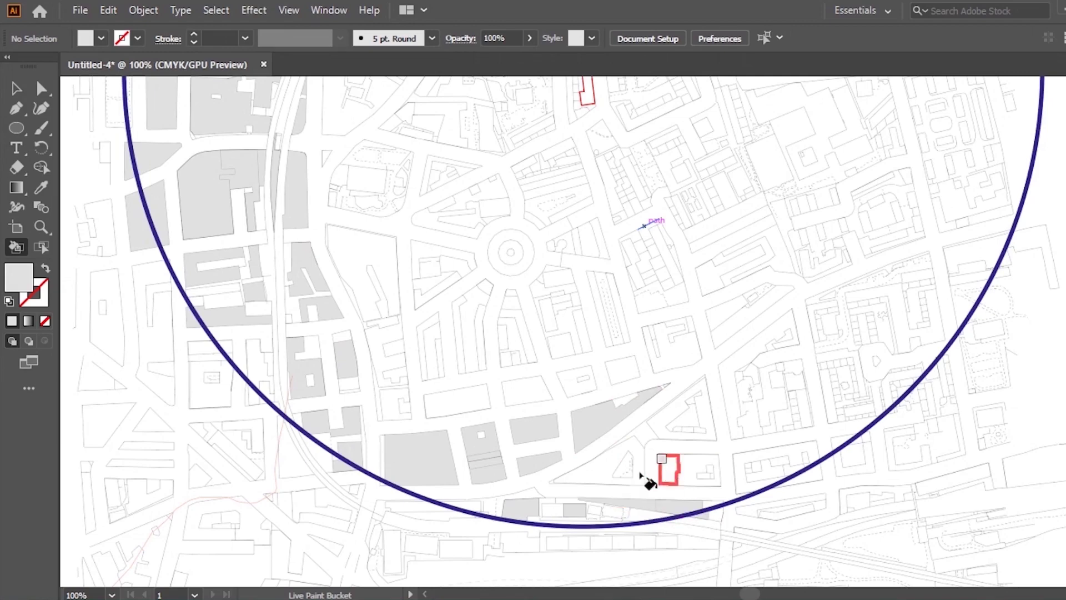
# - Paint the southern triangular blocks and the courtyard blocks east of them light grey
pyautogui.click(666, 474)
pyautogui.click(603, 467)
pyautogui.click(669, 424)
pyautogui.click(741, 472)
pyautogui.click(717, 475)
pyautogui.click(806, 419)
pyautogui.click(765, 421)
pyautogui.click(751, 422)
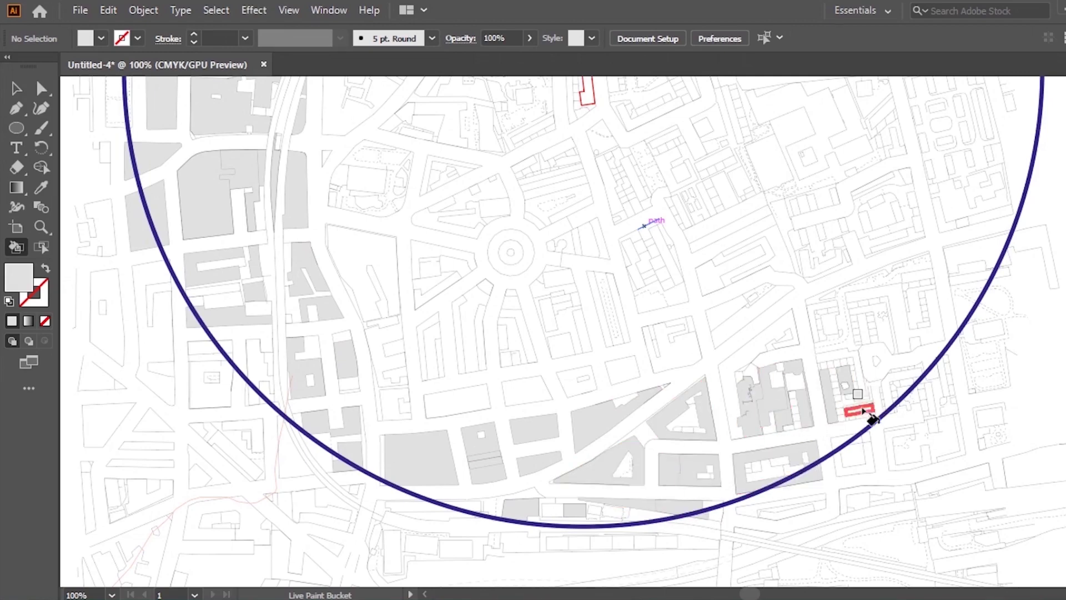
# - Paint the south-eastern courtyard blocks and the eastern blocks inside the circle's edge light grey
pyautogui.click(886, 388)
pyautogui.click(899, 339)
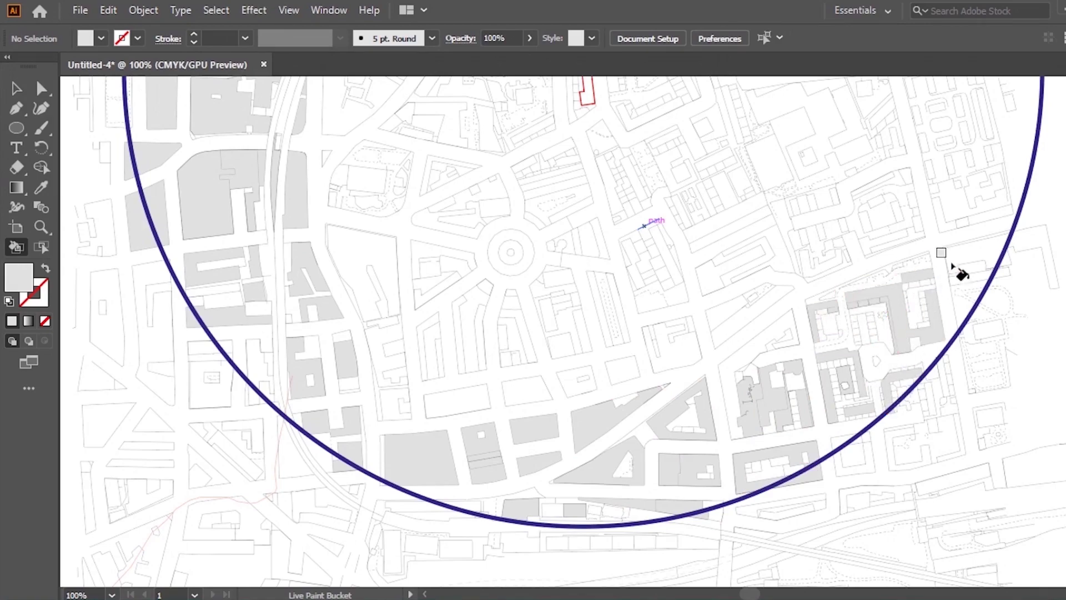
pyautogui.scroll(5, 702, 428)
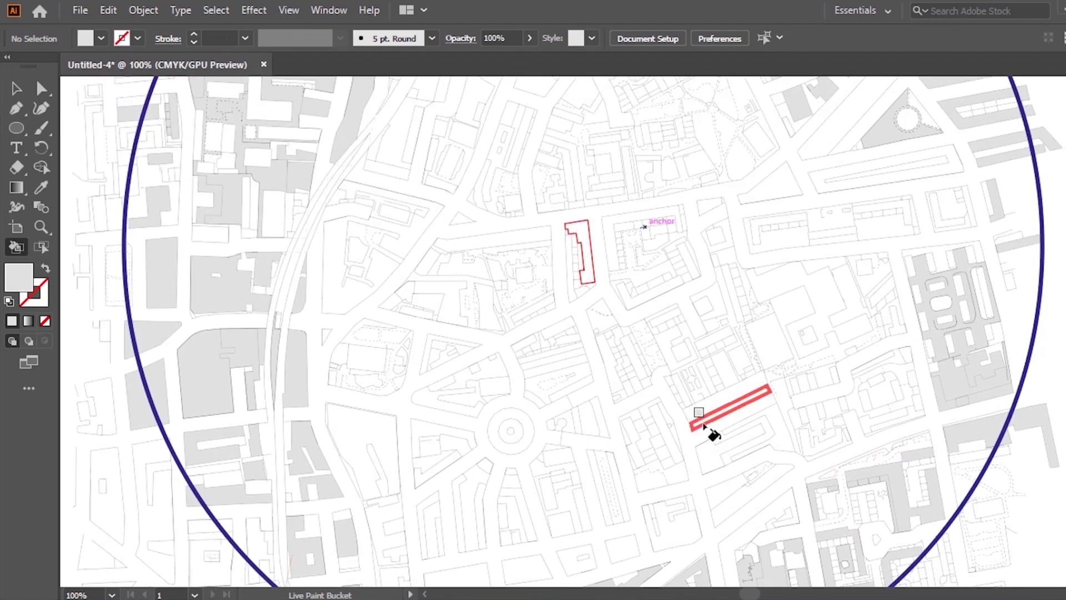
pyautogui.scroll(2, 702, 427)
pyautogui.click(948, 277)
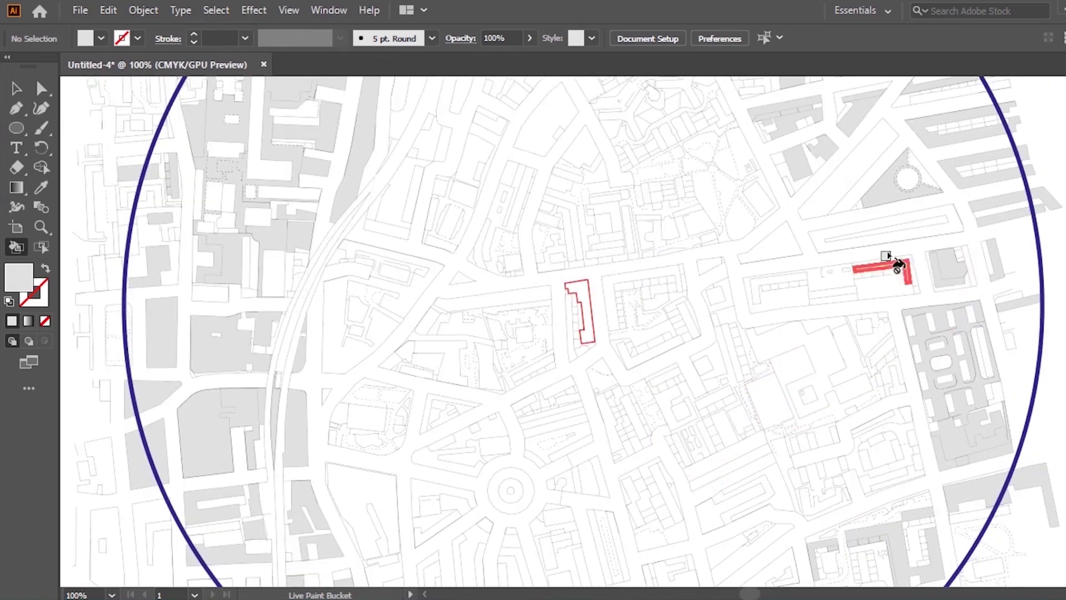
# - Darken the fill to a medium grey and paint the blocks just east of the railway, west of the site
pyautogui.doubleClick(18, 280)
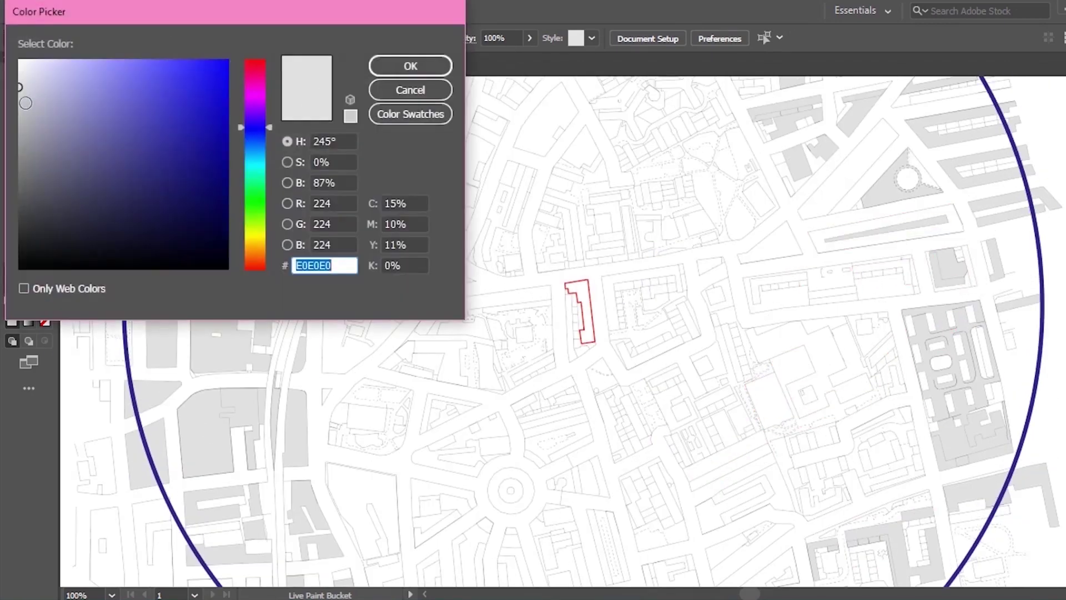
pyautogui.moveTo(19, 114); pyautogui.dragTo(17, 122)
pyautogui.click(401, 66)
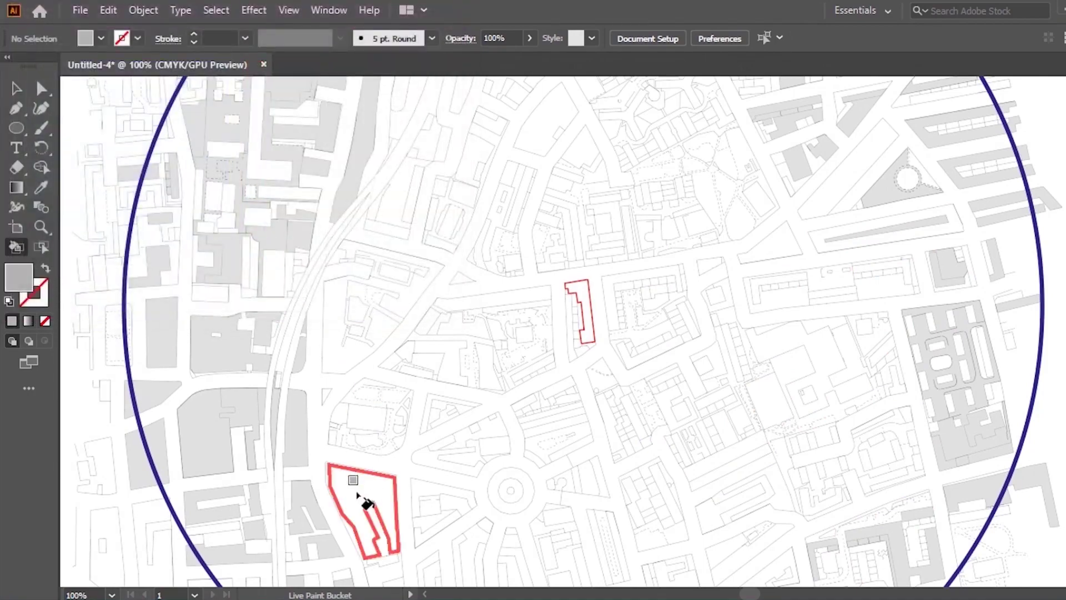
pyautogui.click(359, 494)
pyautogui.click(364, 424)
pyautogui.click(337, 340)
# - Paint the buildings on both sides of the diagonal street north of the site medium grey, undoing the large curved block's fill
pyautogui.scroll(6, 388, 278)
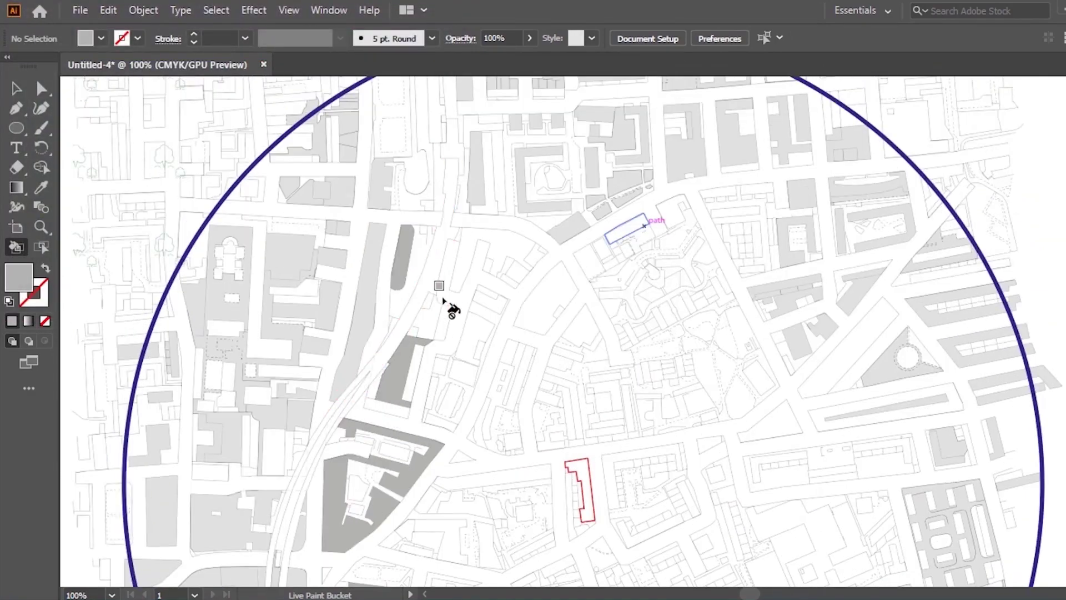
pyautogui.click(512, 281)
pyautogui.click(494, 269)
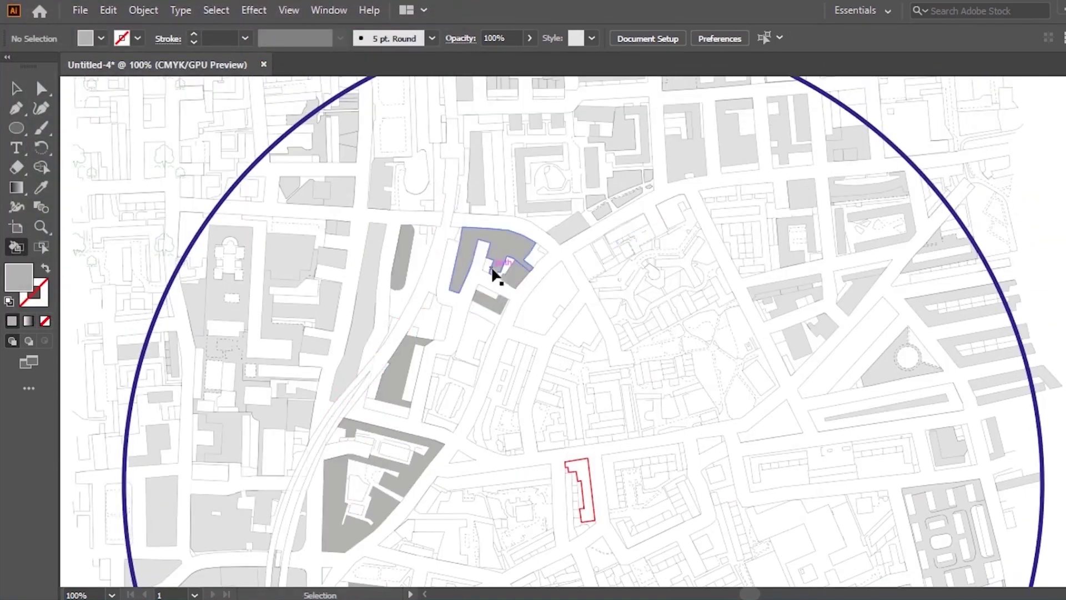
pyautogui.hotkey('ctrl', 'z')
pyautogui.click(596, 259)
pyautogui.click(618, 241)
pyautogui.click(679, 216)
pyautogui.click(753, 190)
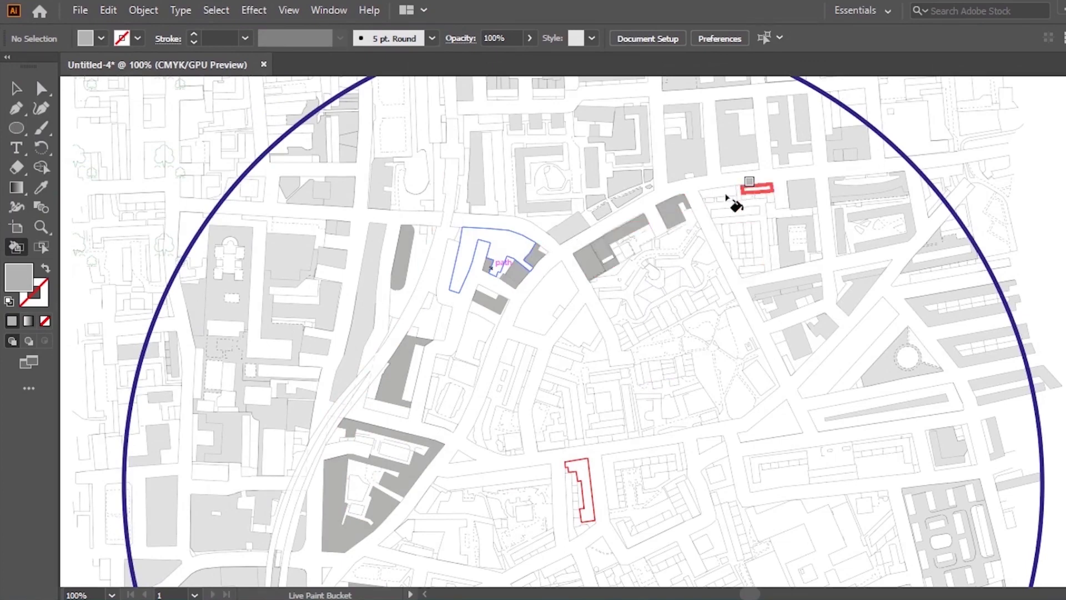
# - Paint the north-eastern courtyard buildings, the triangular block and the long diagonal block medium grey
pyautogui.click(727, 194)
pyautogui.click(742, 213)
pyautogui.click(761, 242)
pyautogui.click(753, 272)
pyautogui.click(798, 305)
pyautogui.click(778, 337)
pyautogui.click(789, 413)
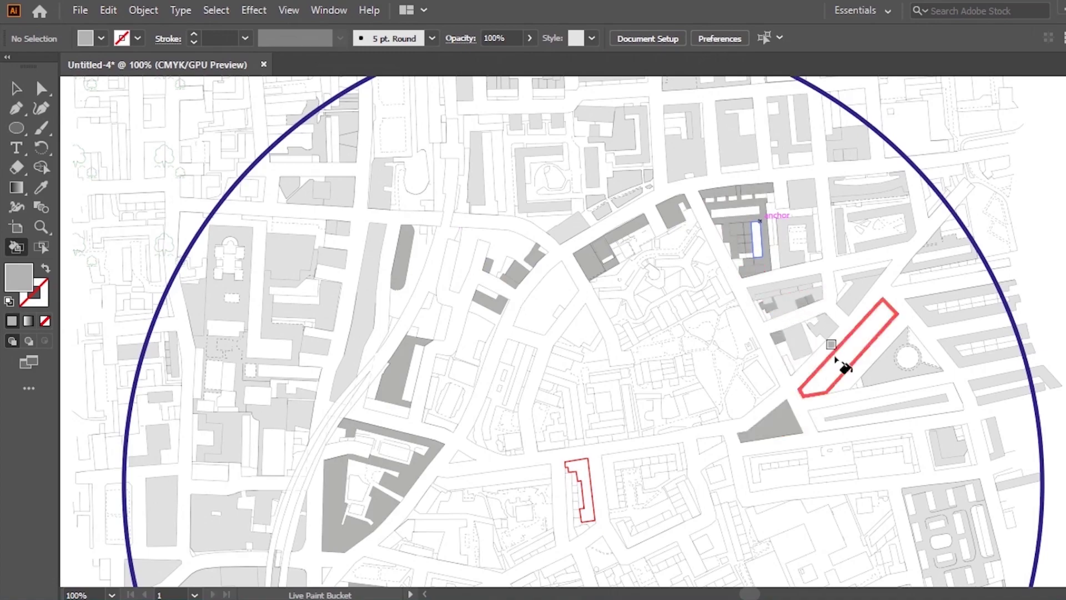
pyautogui.click(835, 357)
# - Paint the long eastern courtyard block and the large building complex south of it medium grey
pyautogui.scroll(-2, 787, 425)
pyautogui.click(834, 381)
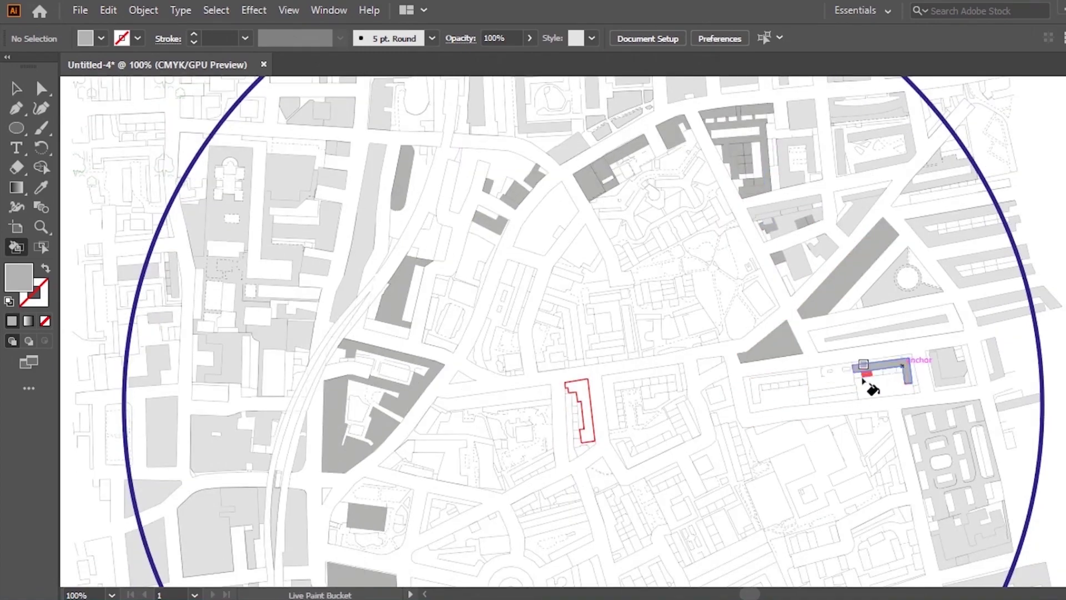
pyautogui.click(825, 400)
pyautogui.click(792, 378)
pyautogui.click(821, 447)
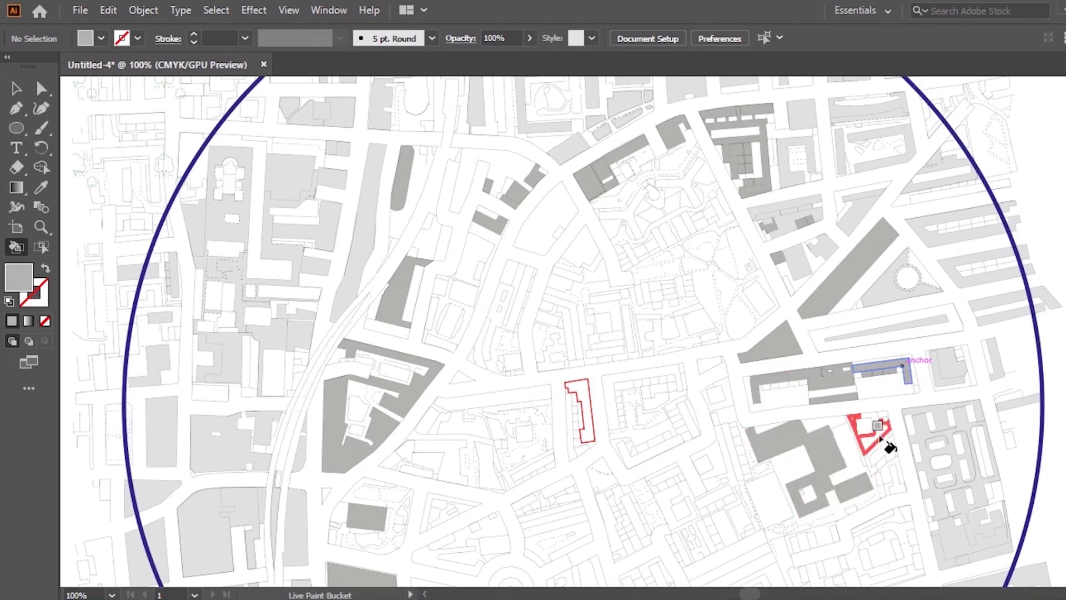
pyautogui.click(870, 438)
# - Paint the two courtyard blocks south of the large eastern complex medium grey
pyautogui.scroll(-3, 871, 437)
pyautogui.click(911, 414)
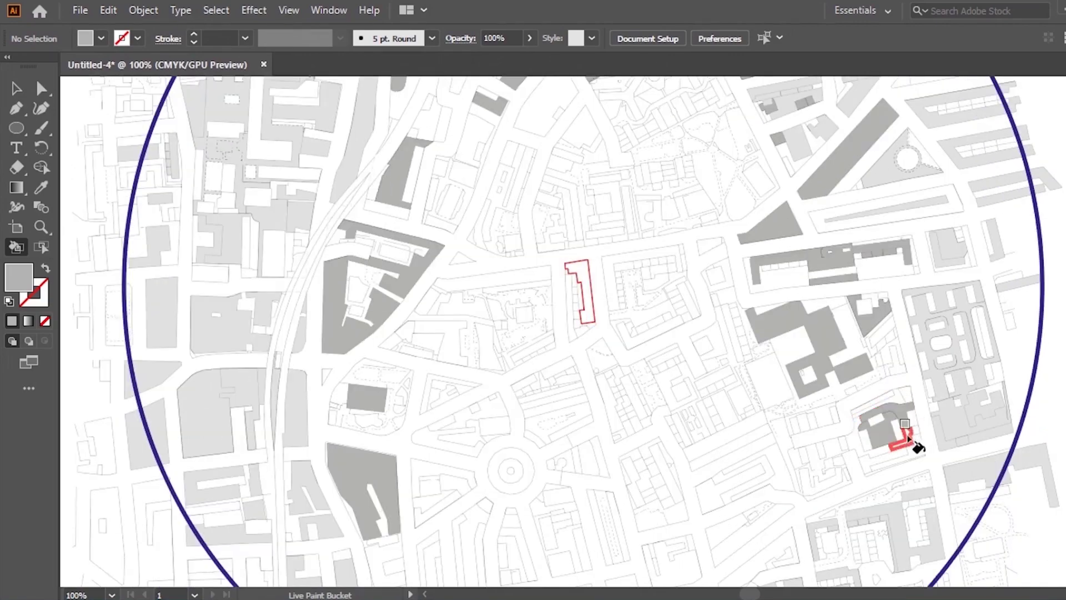
pyautogui.click(827, 469)
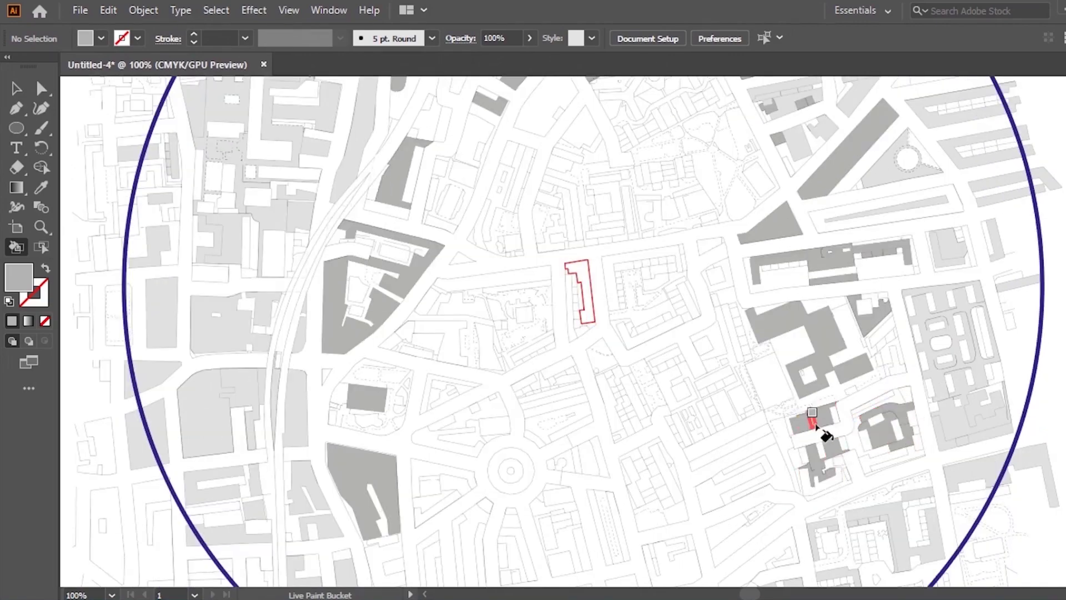
pyautogui.click(826, 490)
# - Paint the inner ring of southern blocks medium grey, working westwards to the buildings beside the railway
pyautogui.scroll(-2, 794, 444)
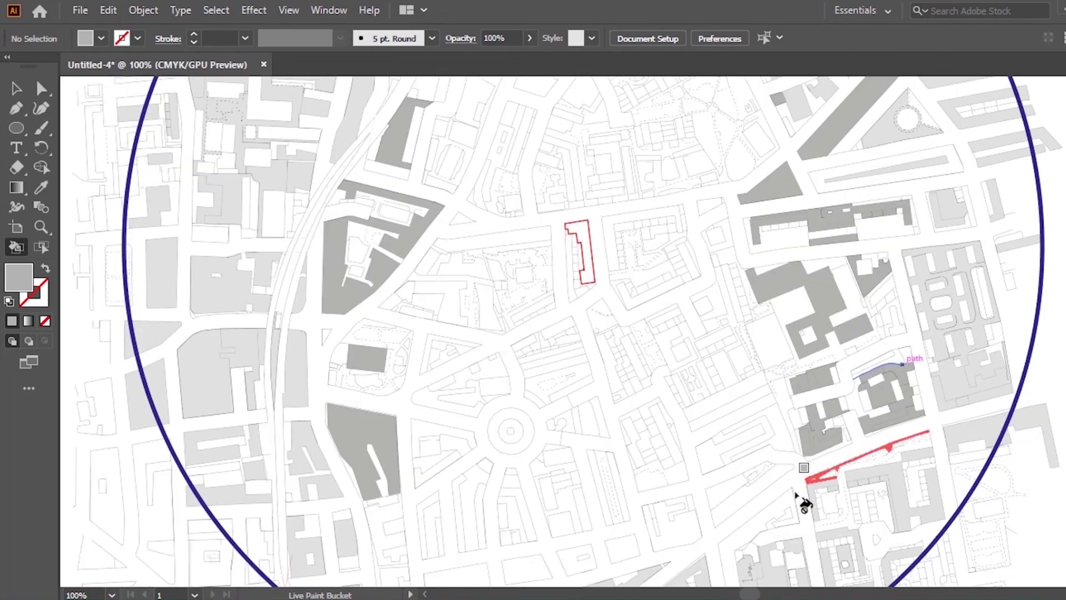
pyautogui.click(686, 537)
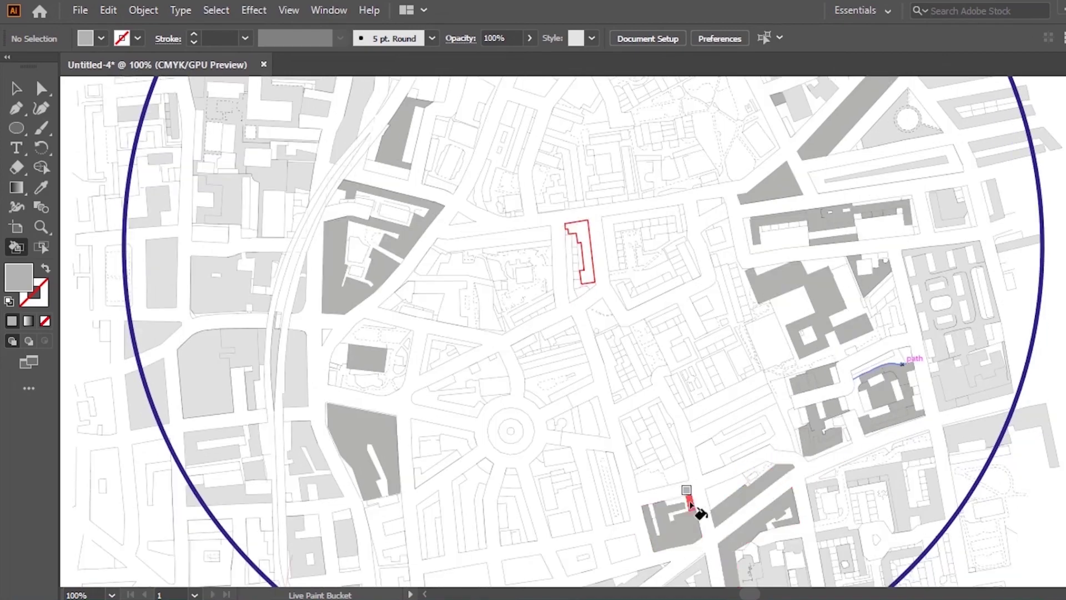
pyautogui.click(622, 550)
pyautogui.click(571, 561)
pyautogui.click(526, 570)
pyautogui.click(467, 577)
pyautogui.scroll(-5, 491, 514)
pyautogui.moveTo(395, 491); pyautogui.dragTo(387, 448)
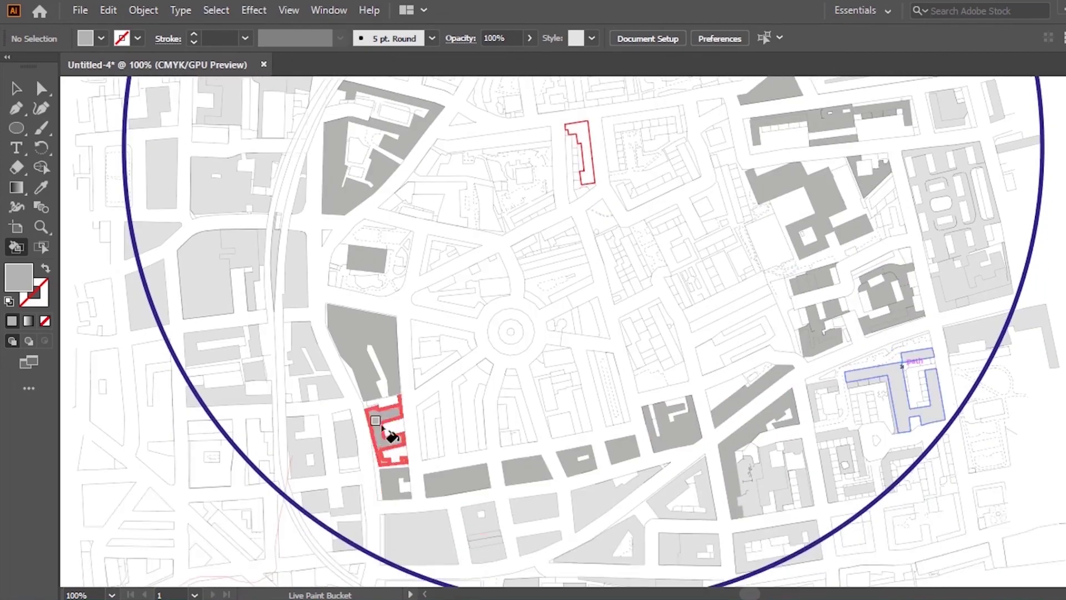
# - Paint the blocks and the long diagonal strip south-east of the roundabout medium grey
pyautogui.scroll(4, 417, 472)
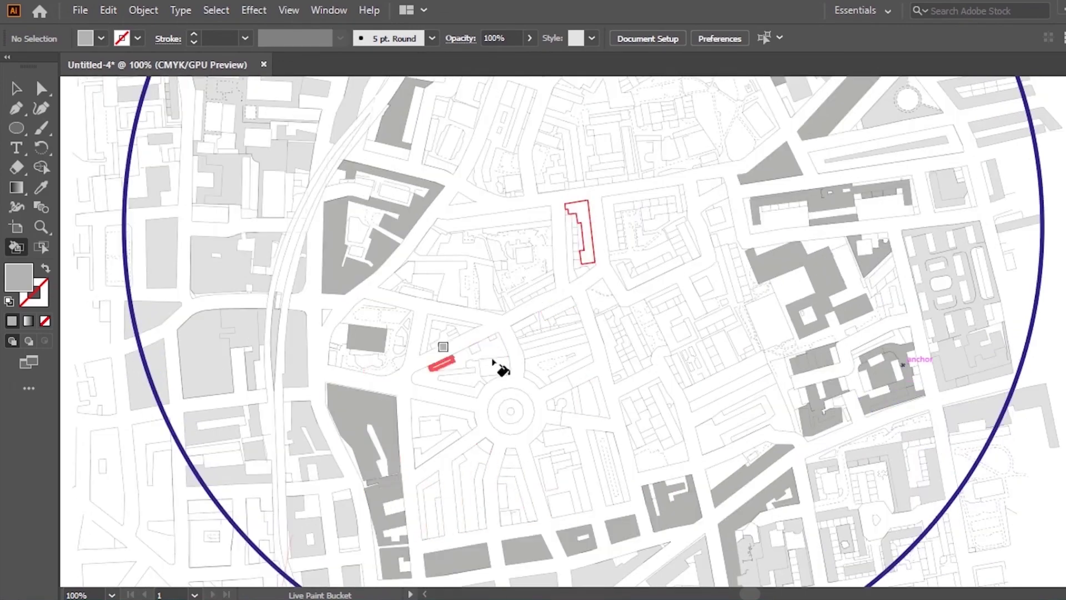
pyautogui.scroll(3, 500, 417)
pyautogui.moveTo(672, 513)
pyautogui.mouseDown()
pyautogui.moveTo(672, 488)
pyautogui.moveTo(657, 475)
pyautogui.moveTo(664, 500)
pyautogui.moveTo(655, 461)
pyautogui.moveTo(636, 462)
pyautogui.moveTo(646, 448)
pyautogui.moveTo(714, 495)
pyautogui.moveTo(740, 436)
pyautogui.mouseUp()
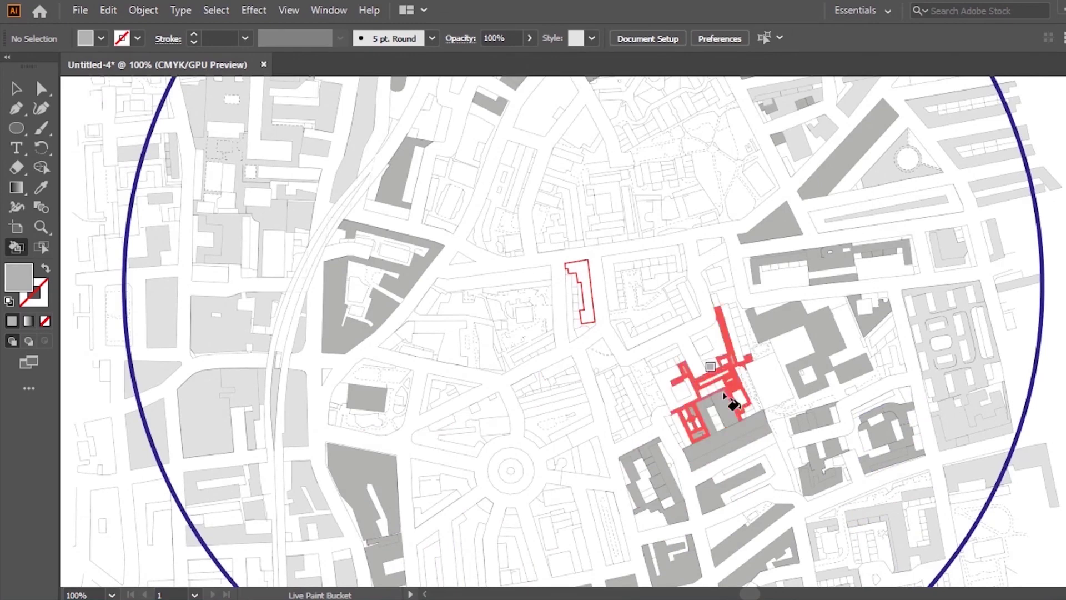
pyautogui.click(730, 407)
pyautogui.hotkey('ctrl', 'z')
pyautogui.hotkey('ctrl', 'z')
pyautogui.hotkey('ctrl', 'z')
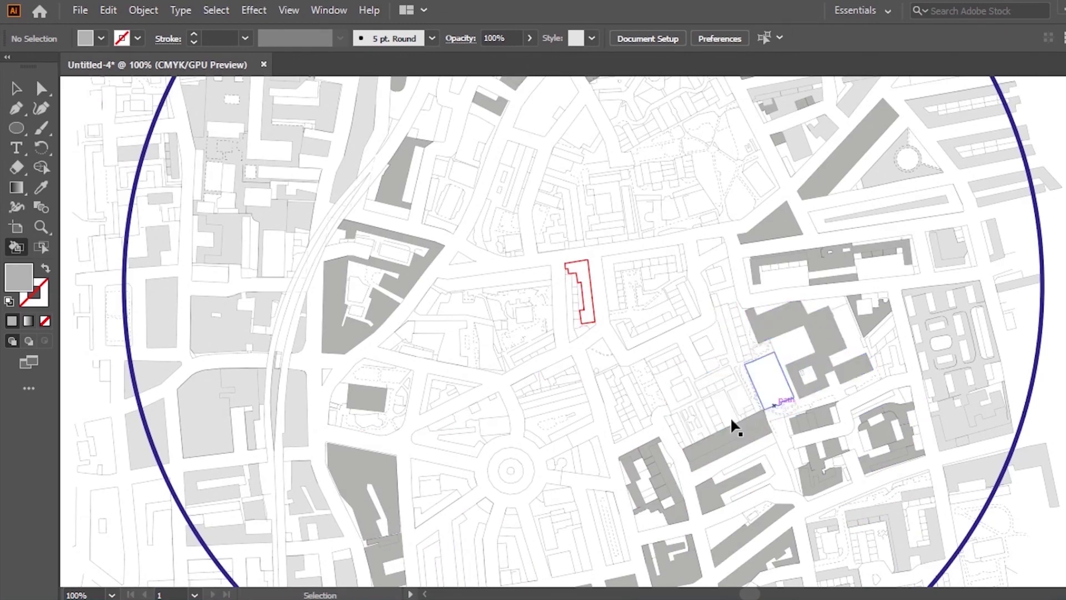
# - Paint the buildings north of the long diagonal strip and the neighbouring ones to the west medium grey
pyautogui.click(745, 425)
pyautogui.moveTo(744, 417); pyautogui.dragTo(751, 416)
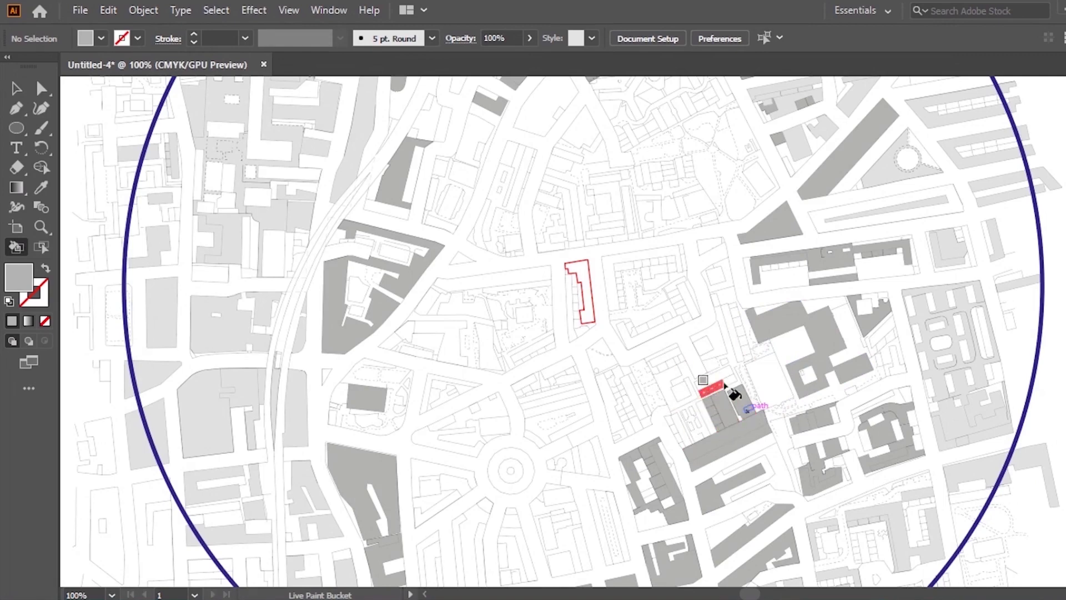
pyautogui.moveTo(671, 388)
pyautogui.mouseDown()
pyautogui.moveTo(698, 357)
pyautogui.moveTo(660, 381)
pyautogui.mouseUp()
pyautogui.click(631, 393)
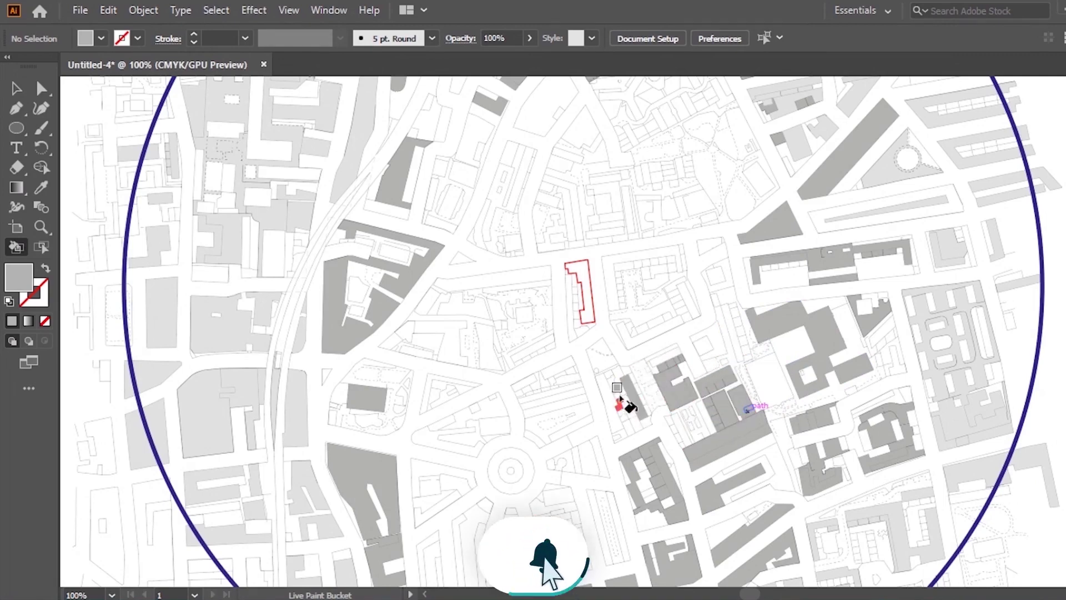
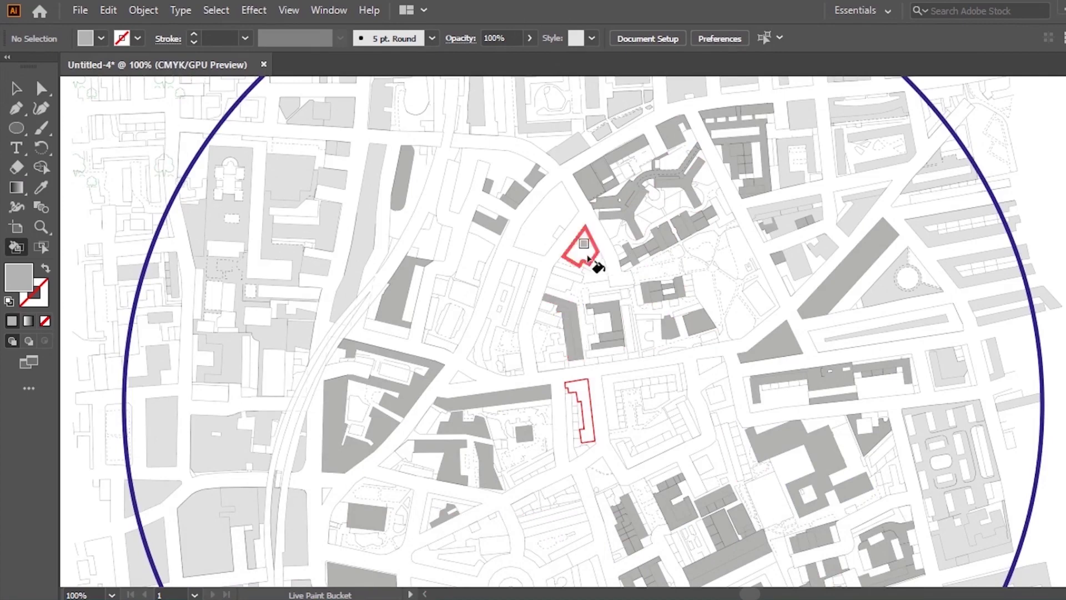
# - Paint the blocks north-west of the site, between the diagonal streets and the railway, medium grey
pyautogui.click(525, 279)
pyautogui.click(508, 273)
pyautogui.click(511, 361)
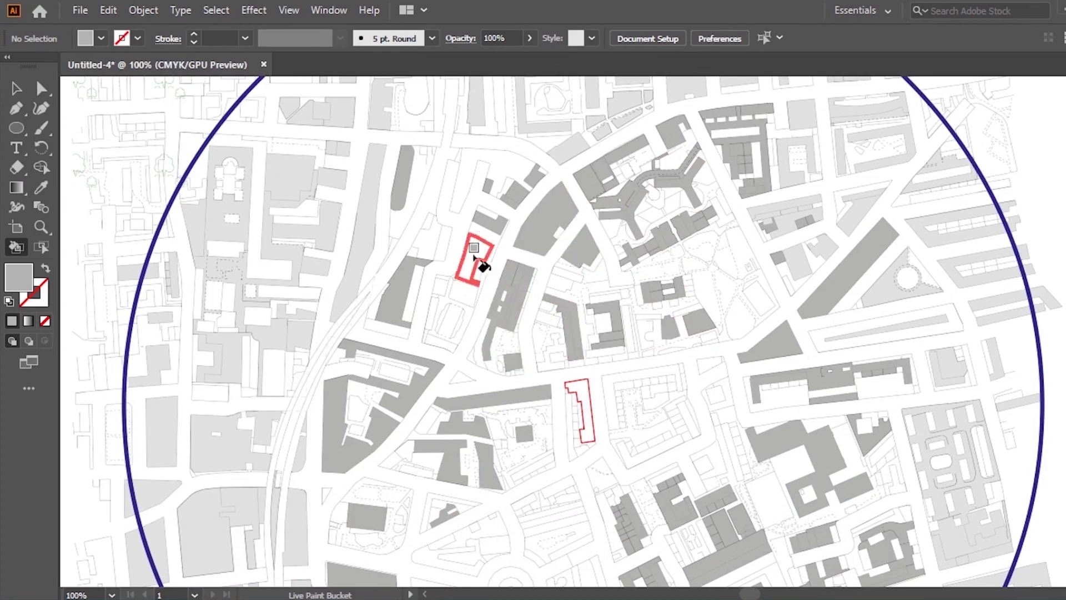
pyautogui.click(482, 265)
pyautogui.click(451, 317)
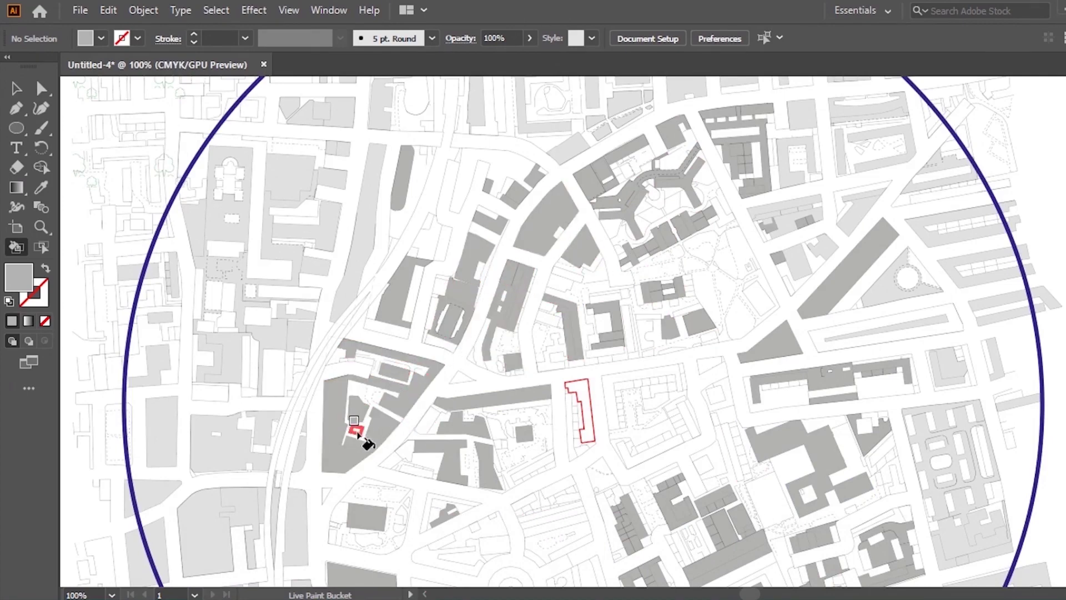
# - Fill the remaining gaps in the blocks west of the site and in the large eastern complex with medium grey
pyautogui.click(402, 450)
pyautogui.click(431, 424)
pyautogui.scroll(-2, 868, 438)
pyautogui.click(843, 392)
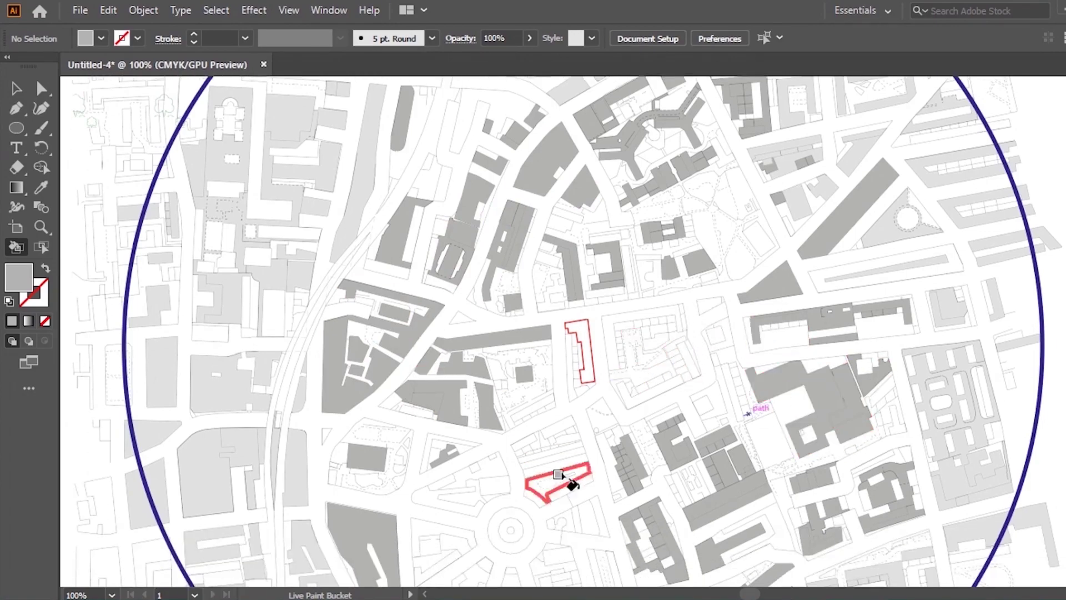
# - Set the fill colour to dark grey 5B5B5B and paint the buildings immediately west and east of the red site outline
pyautogui.doubleClick(19, 277)
pyautogui.write('5B5B5B')
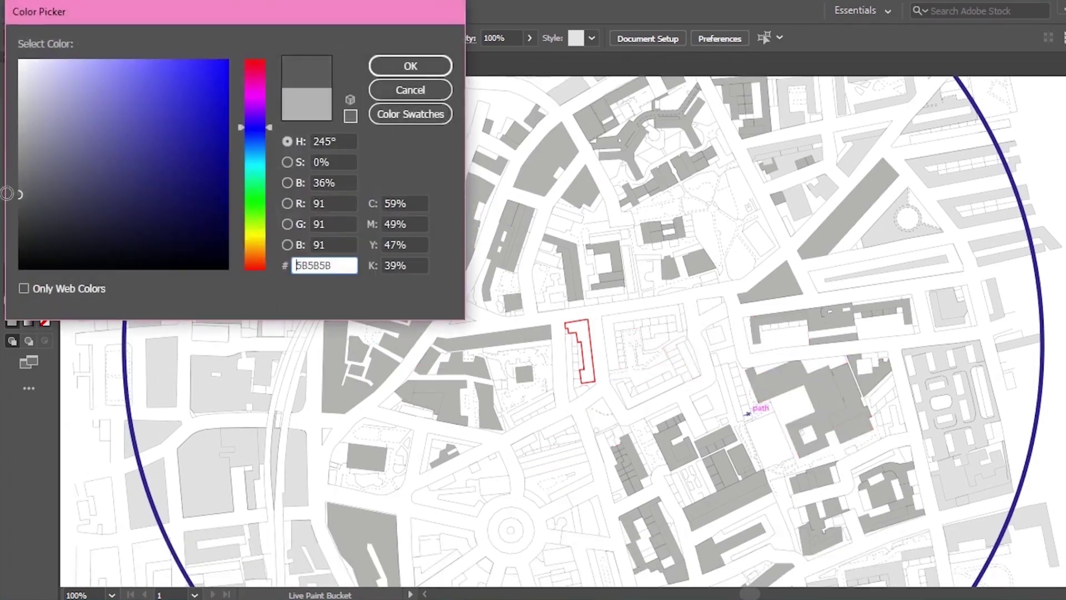
pyautogui.click(410, 66)
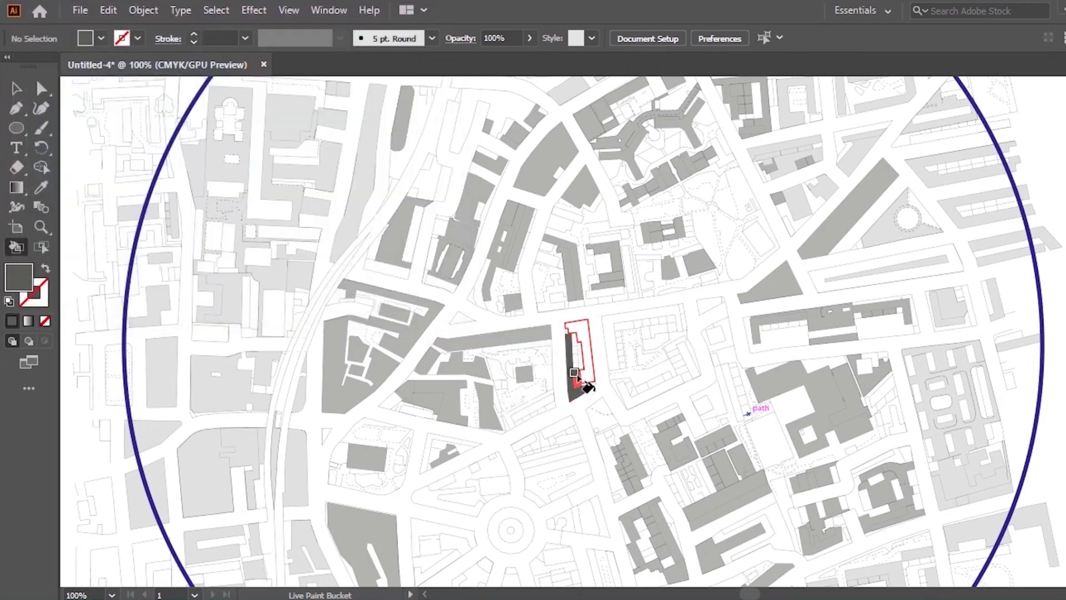
pyautogui.click(625, 332)
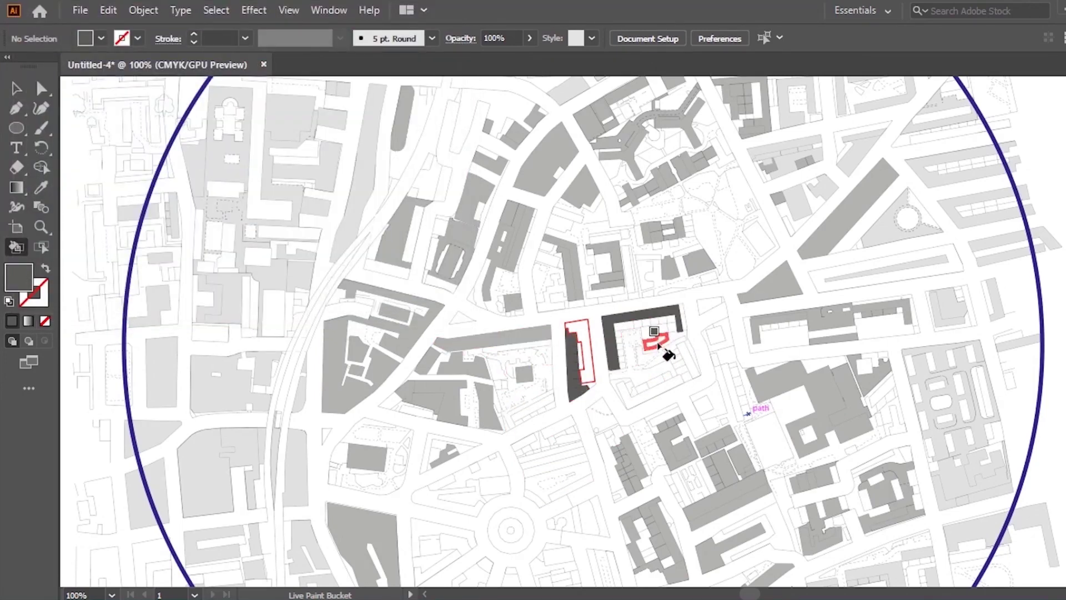
# - Paint the rest of the courtyard block east of the site and the small blocks beyond it dark grey
pyautogui.click(622, 364)
pyautogui.click(715, 335)
pyautogui.click(732, 388)
pyautogui.click(673, 389)
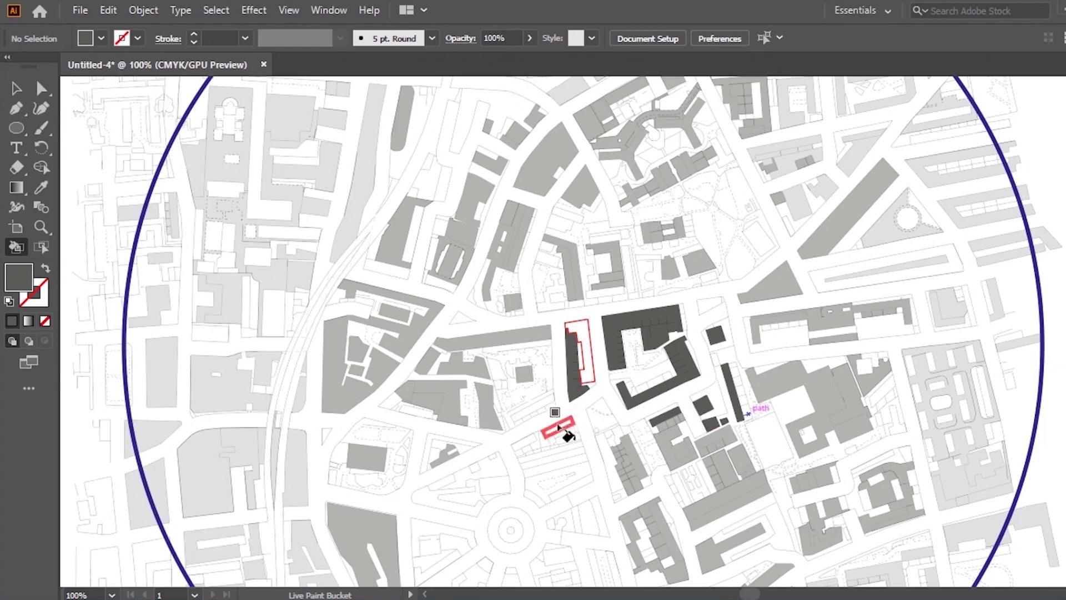
# - Paint the buildings across the street north of the site dark grey and undo the last stray fill
pyautogui.hotkey('ctrl', '+')
pyautogui.click(558, 278)
pyautogui.click(632, 274)
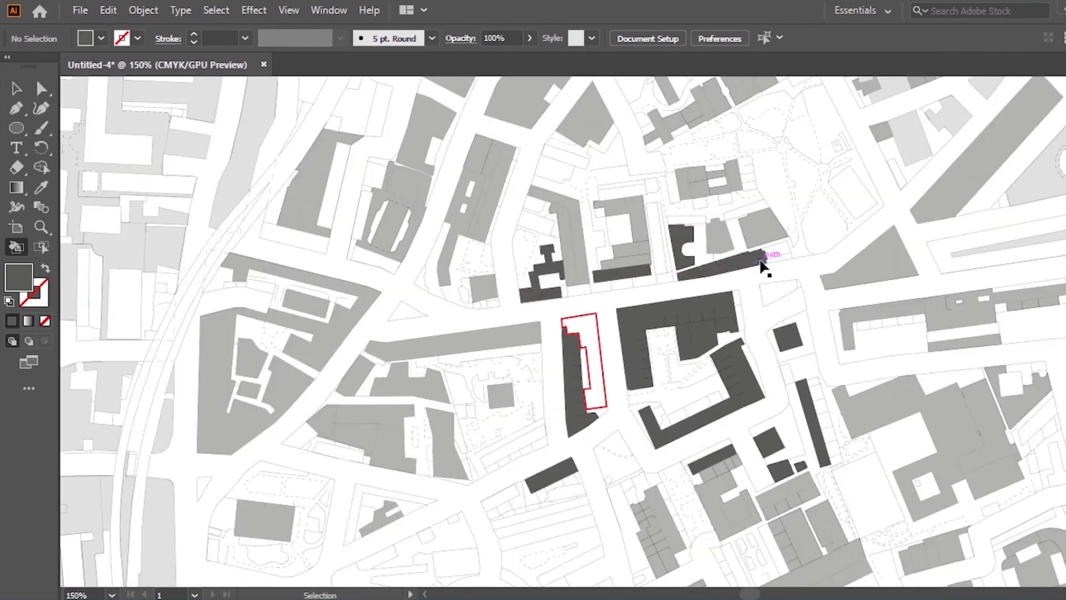
pyautogui.click(825, 241)
pyautogui.hotkey('ctrl', 'z')
pyautogui.scroll(-2, 494, 375)
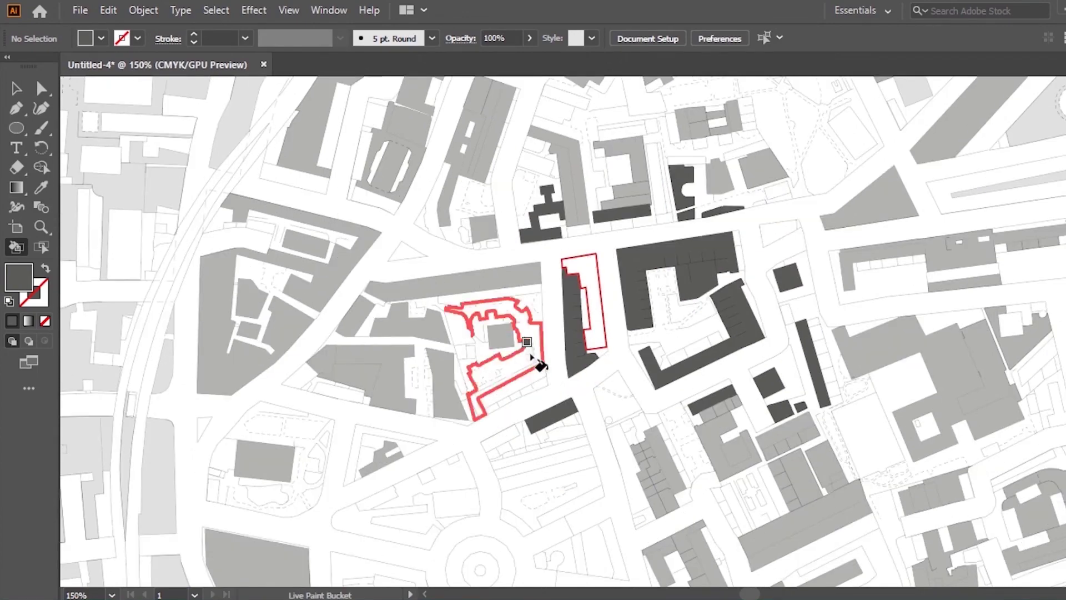
pyautogui.click(532, 358)
pyautogui.scroll(-1, 527, 377)
pyautogui.click(516, 396)
pyautogui.click(561, 429)
pyautogui.click(574, 456)
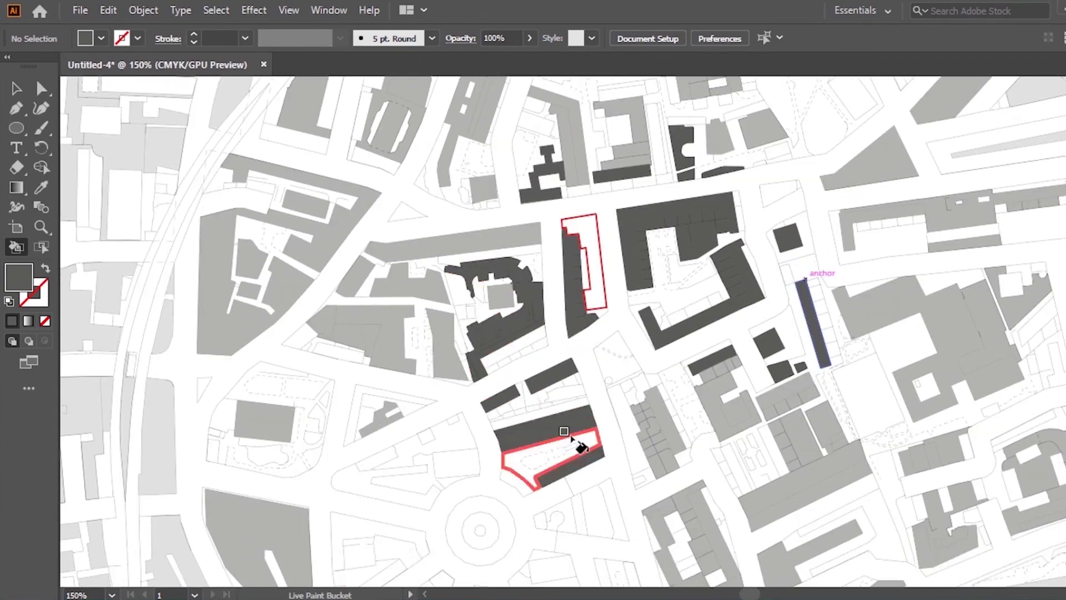
pyautogui.scroll(-3, 572, 437)
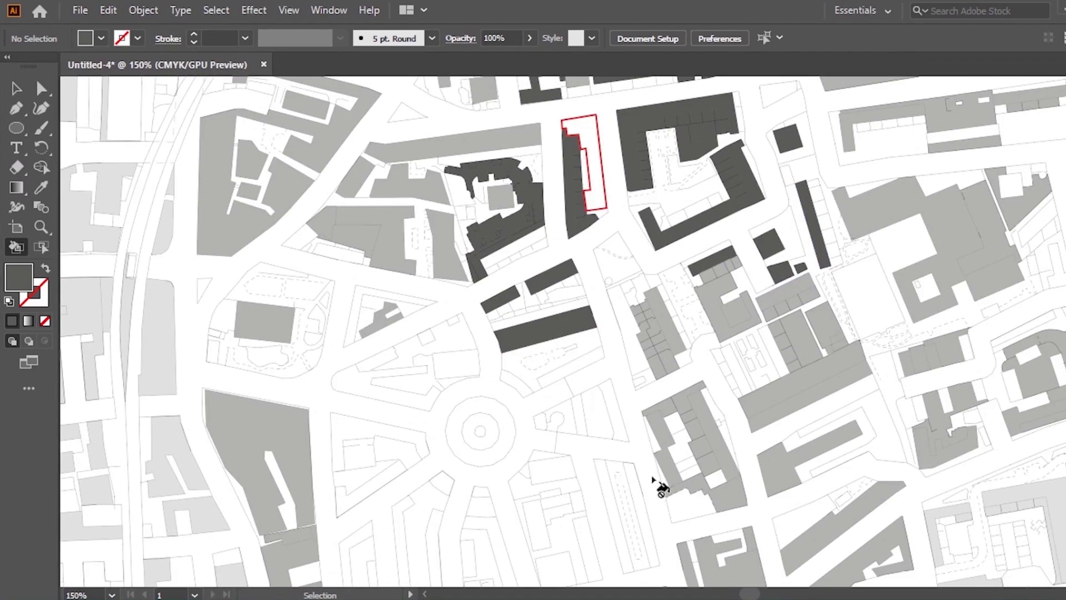
pyautogui.hotkey('ctrl', 'z')
pyautogui.hotkey('ctrl', 'z')
pyautogui.hotkey('ctrl', 'z')
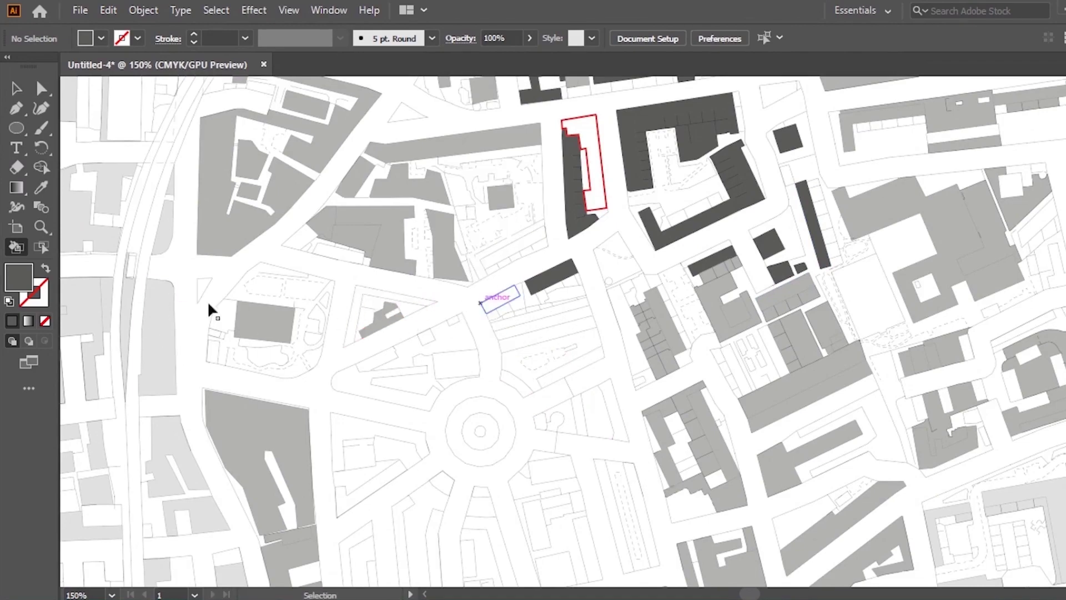
# - Restore the dark grey fill north of the courtyard block and paint the small street-front building beside it dark grey
pyautogui.scroll(-2, 464, 295)
pyautogui.scroll(7, 483, 300)
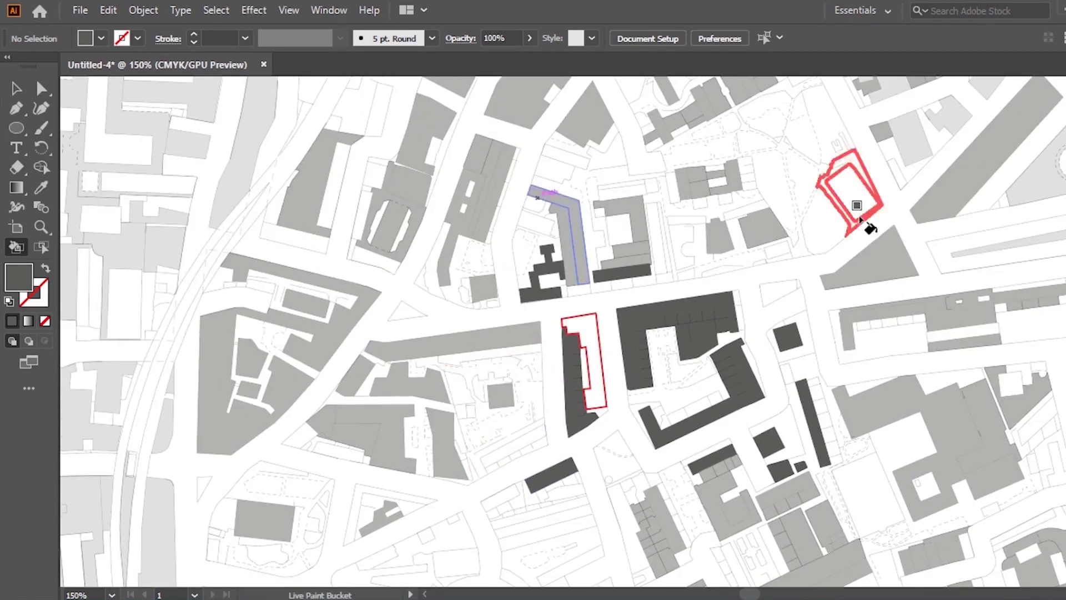
pyautogui.click(112, 11)
pyautogui.click(114, 28)
pyautogui.click(111, 12)
pyautogui.click(111, 27)
pyautogui.click(108, 13)
pyautogui.click(107, 40)
pyautogui.click(109, 12)
pyautogui.click(105, 41)
pyautogui.click(778, 252)
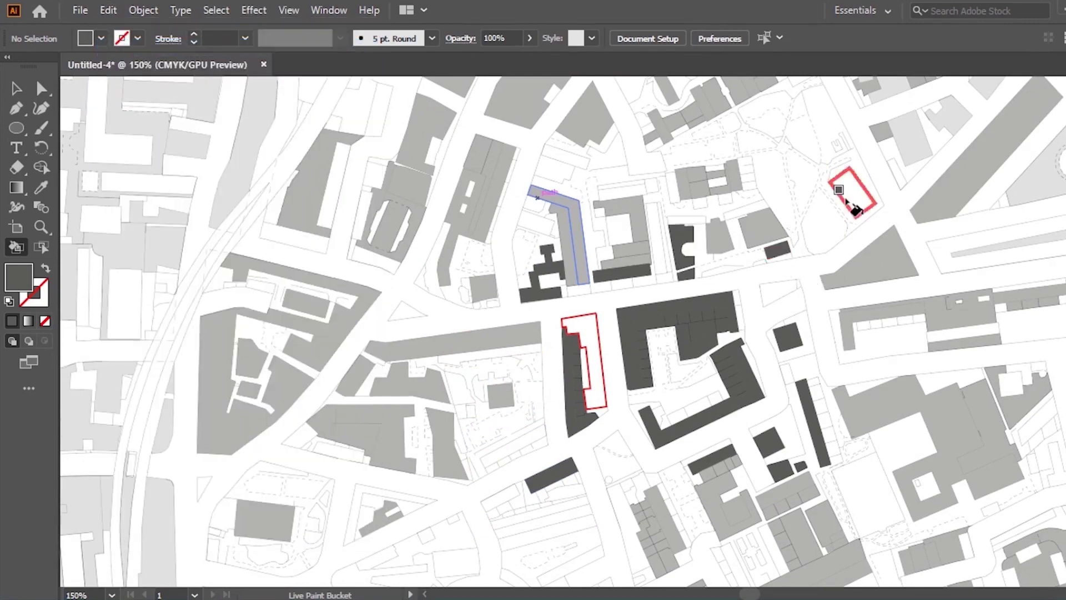
# - Paint the buildings beside the north-eastern park and the terraces south-west of the site dark grey
pyautogui.scroll(-4, 595, 290)
pyautogui.scroll(4, 900, 156)
pyautogui.scroll(-4, 516, 297)
pyautogui.click(514, 296)
# - Set the fill colour to light green A8E5BB and paint the courtyard east of the site and the gardens west and south-west
pyautogui.doubleClick(20, 276)
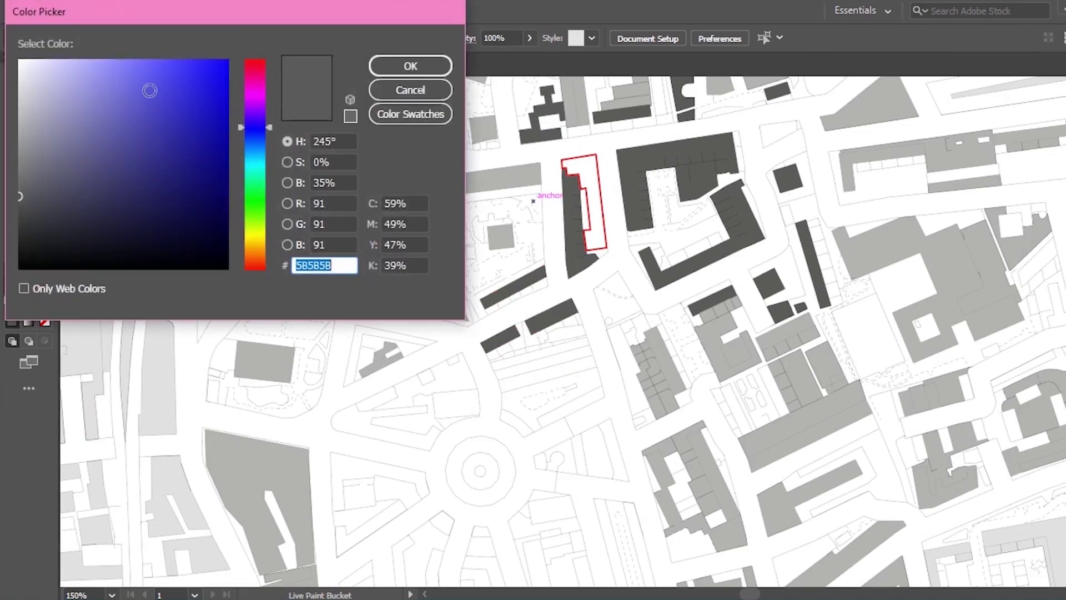
pyautogui.click(258, 188)
pyautogui.click(74, 79)
pyautogui.click(410, 65)
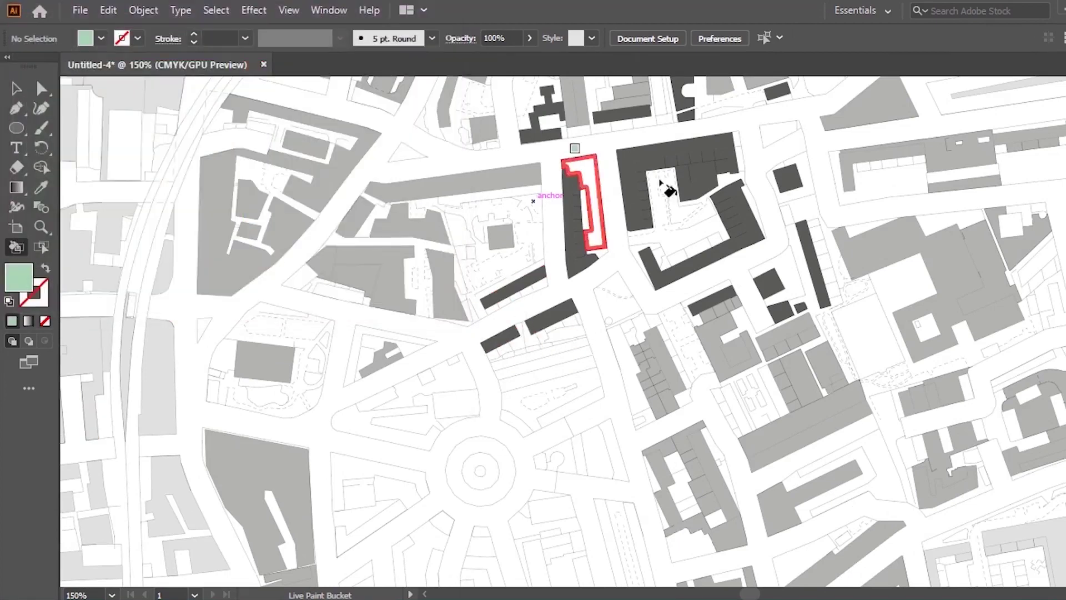
pyautogui.scroll(2, 855, 333)
pyautogui.click(674, 276)
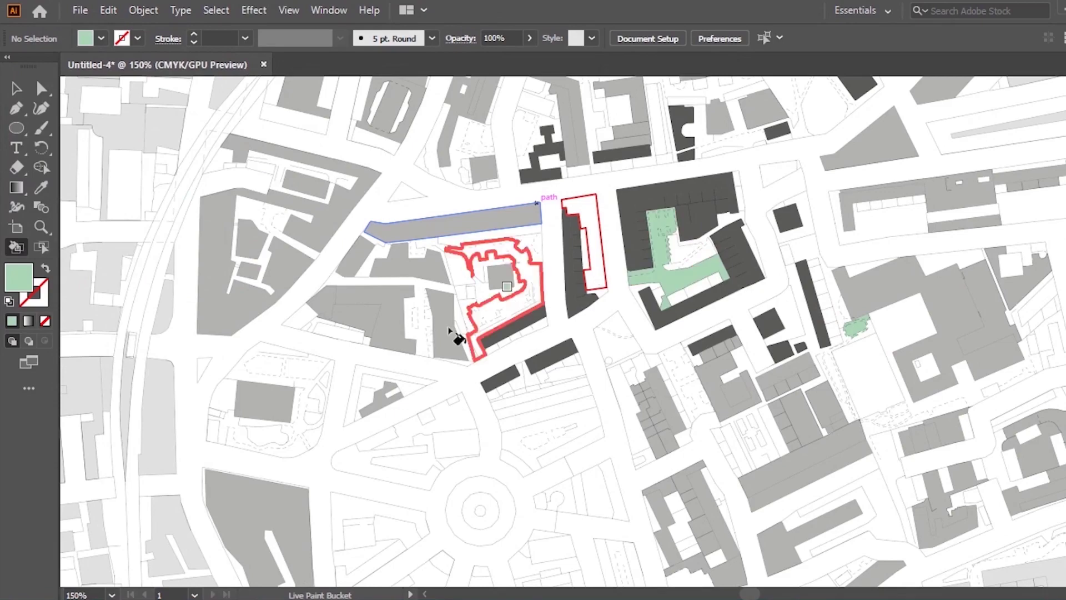
pyautogui.click(511, 309)
pyautogui.click(306, 366)
pyautogui.click(263, 364)
pyautogui.click(295, 444)
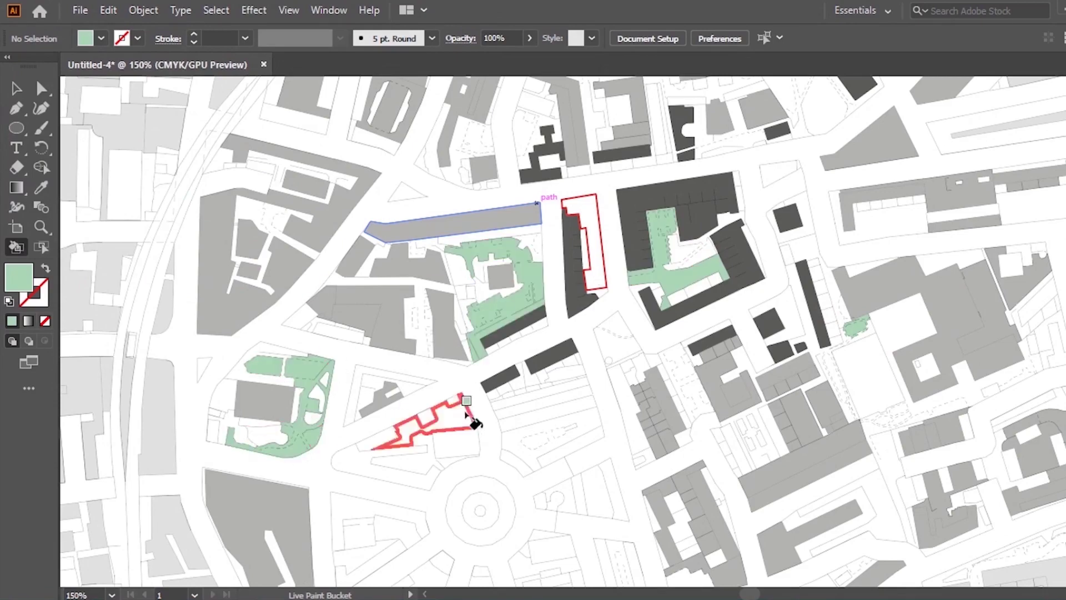
# - Paint the gardens near the roundabout, the small squares south of the site, the eastern complex's grounds and the roundabout rings light green
pyautogui.scroll(-5, 685, 317)
pyautogui.click(544, 307)
pyautogui.click(626, 445)
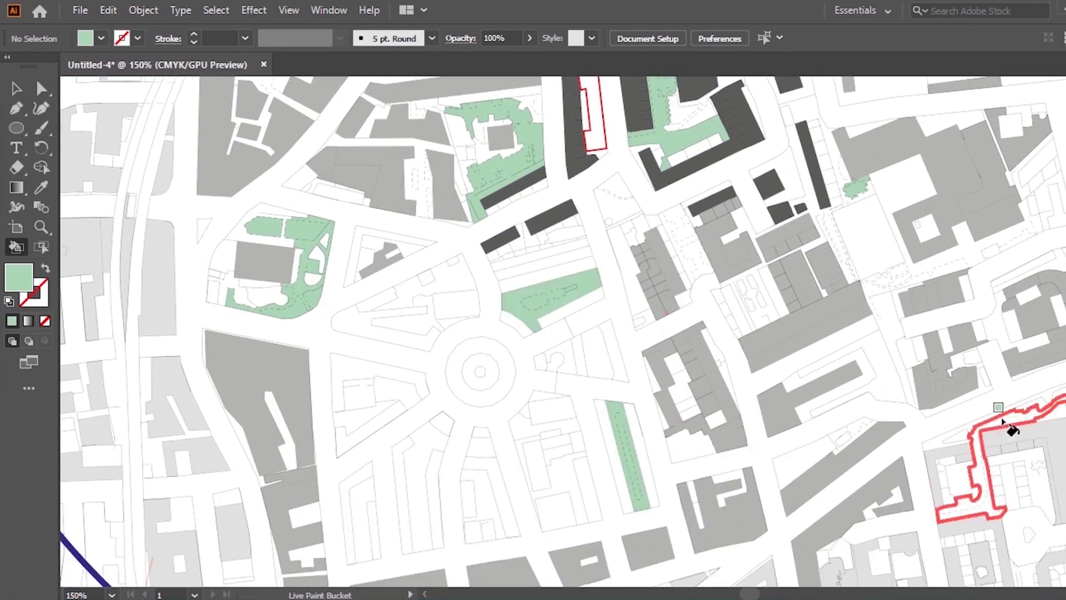
pyautogui.click(916, 270)
pyautogui.click(833, 236)
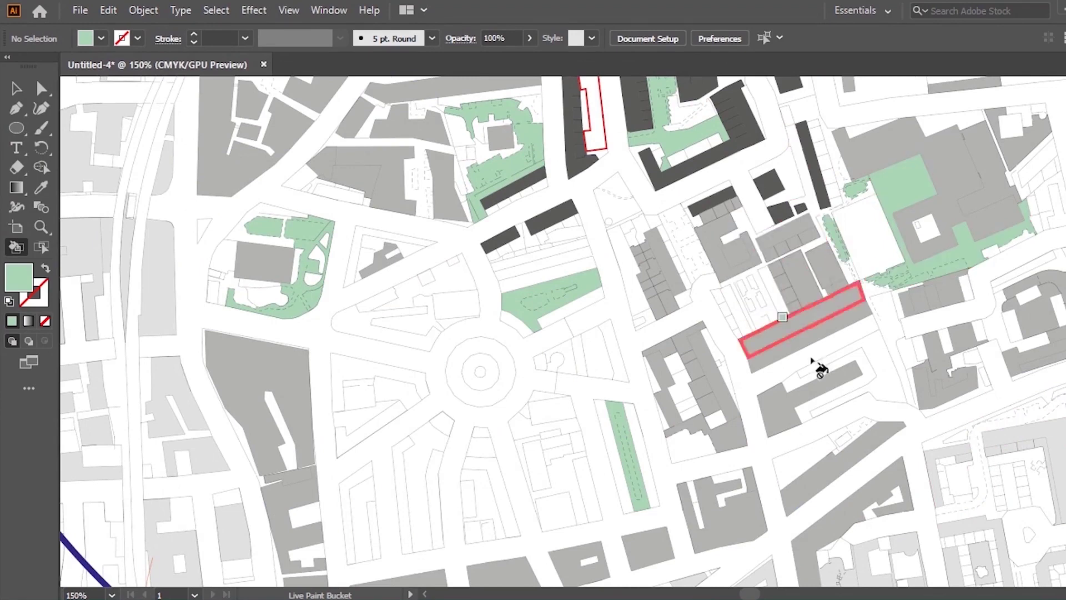
pyautogui.click(620, 195)
pyautogui.click(687, 261)
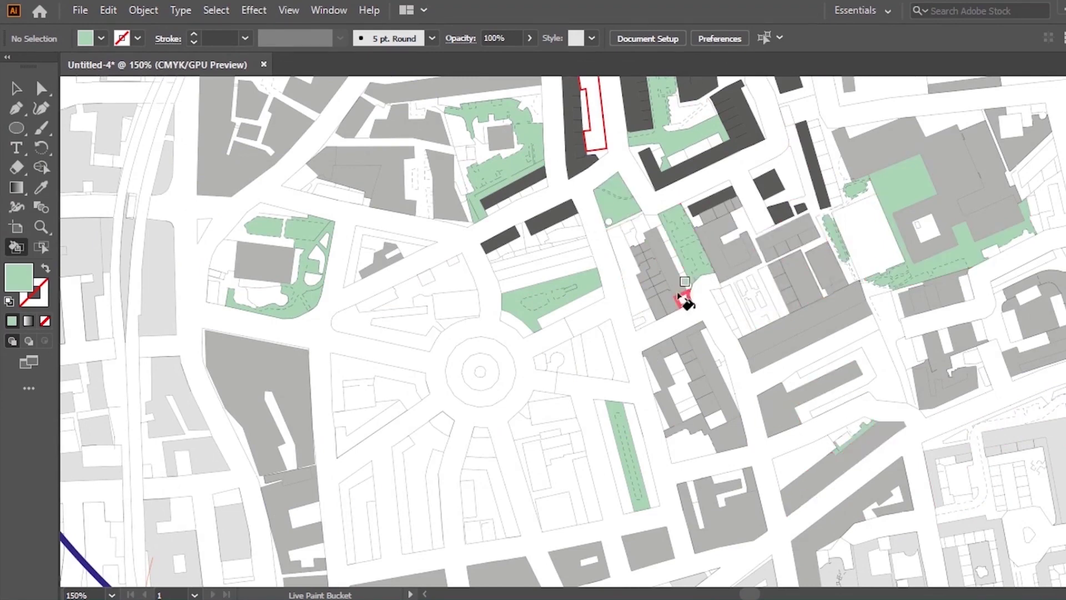
pyautogui.click(487, 412)
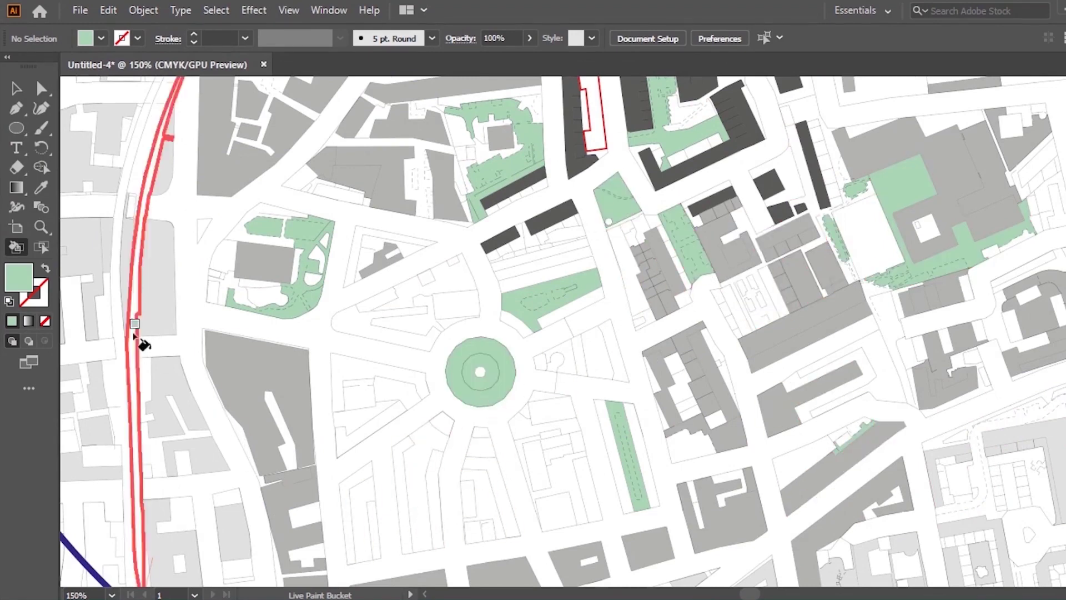
# - Set the fill colour to lilac C7ADE0 and paint the buildings east and south-east of the roundabout
pyautogui.doubleClick(23, 272)
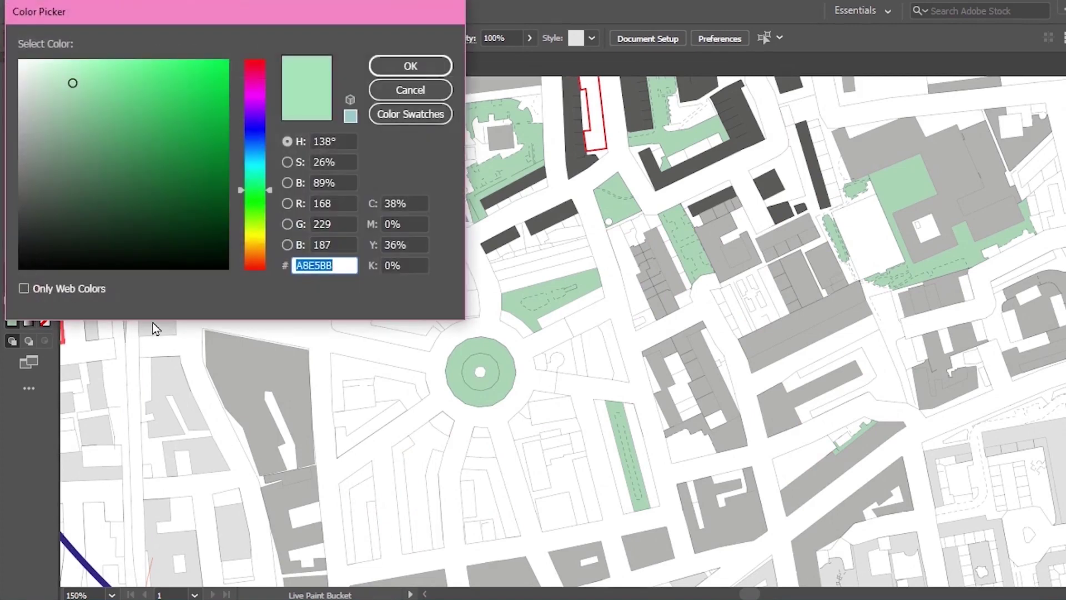
pyautogui.click(247, 112)
pyautogui.moveTo(51, 117)
pyautogui.mouseDown()
pyautogui.moveTo(36, 119)
pyautogui.moveTo(45, 85)
pyautogui.moveTo(66, 83)
pyautogui.mouseUp()
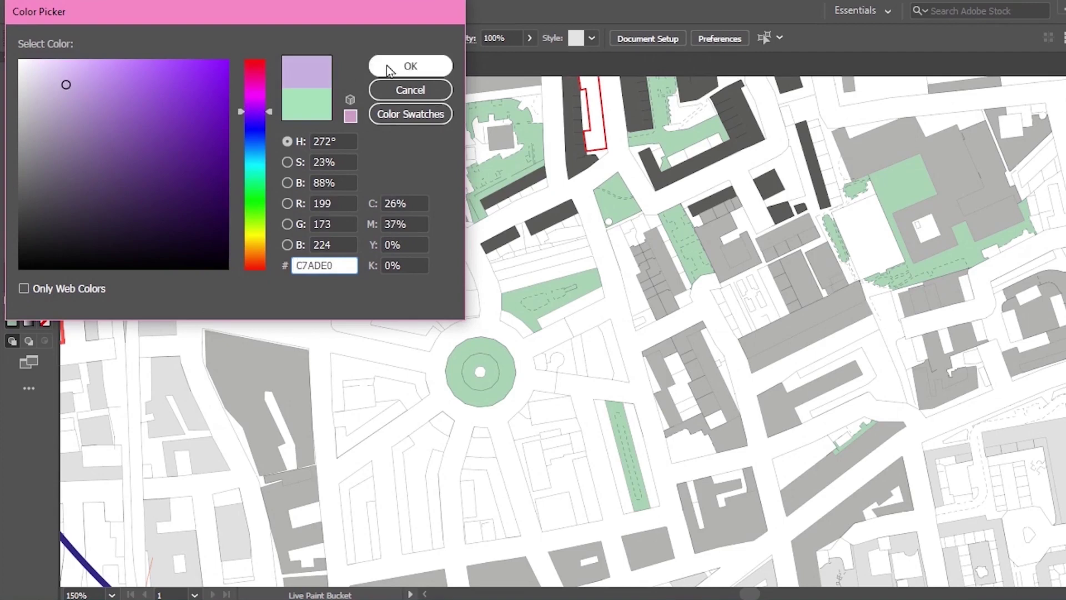
pyautogui.click(389, 66)
pyautogui.click(600, 358)
pyautogui.click(555, 411)
pyautogui.click(565, 482)
pyautogui.click(538, 465)
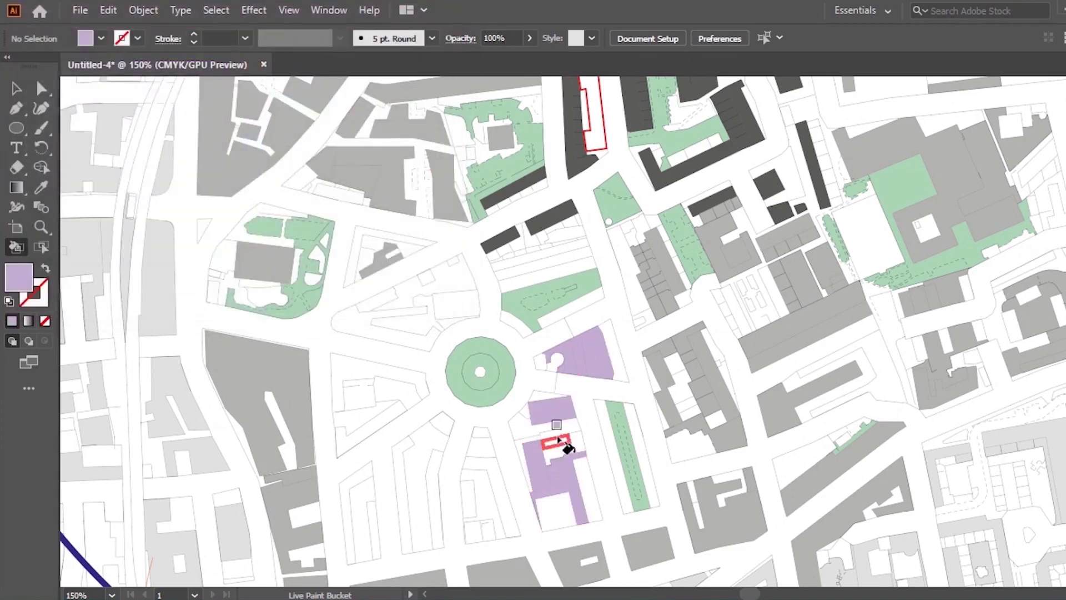
pyautogui.click(557, 438)
pyautogui.click(554, 504)
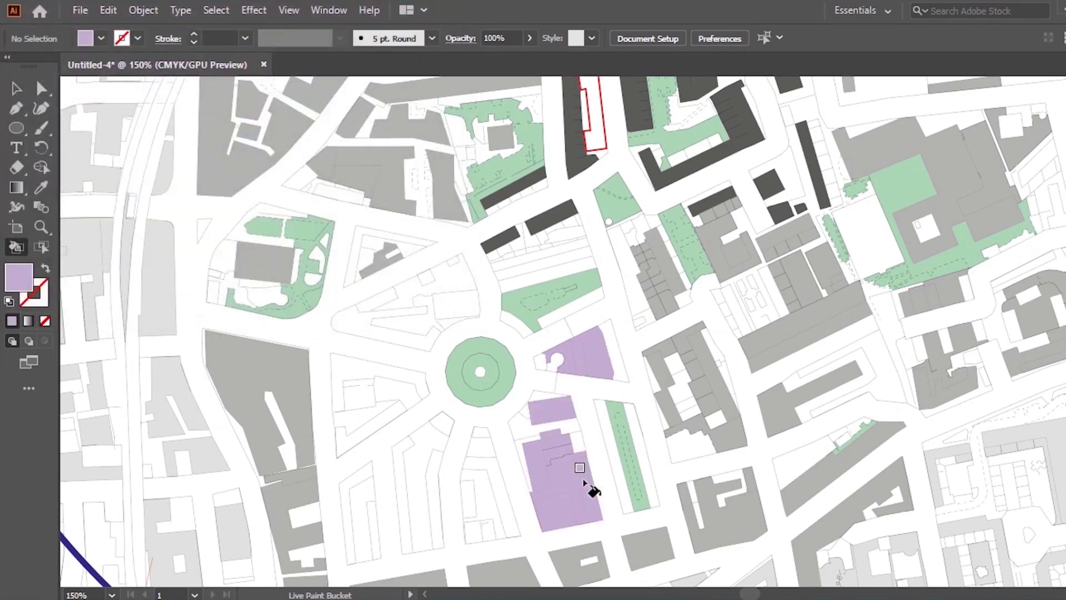
# - Sample the lilac from a painted building and fill the buildings in the wedge directly south of the roundabout with it
pyautogui.press('b')
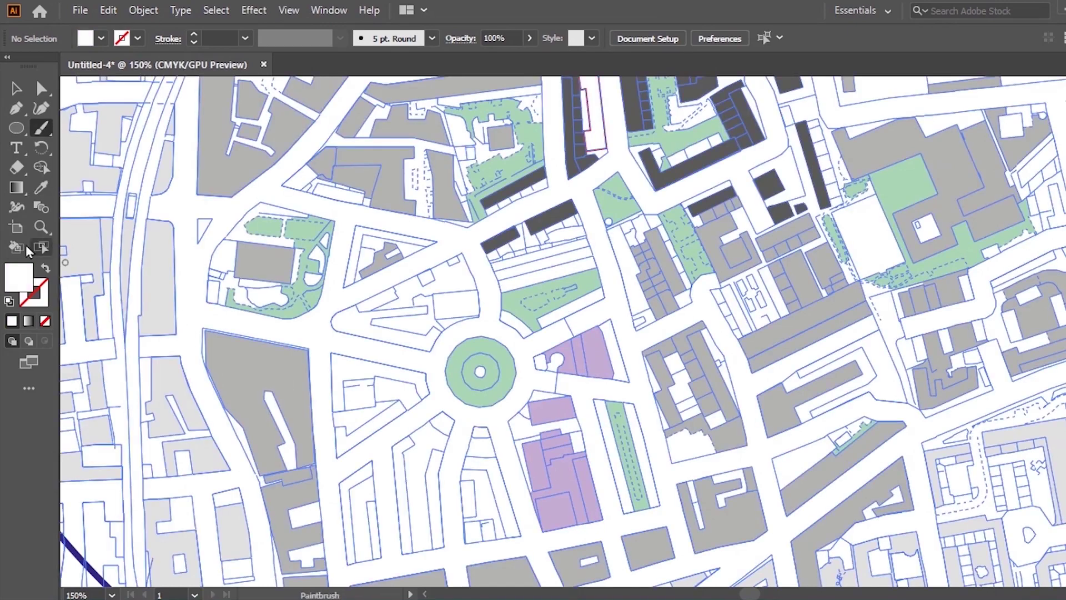
pyautogui.click(22, 227)
pyautogui.click(16, 247)
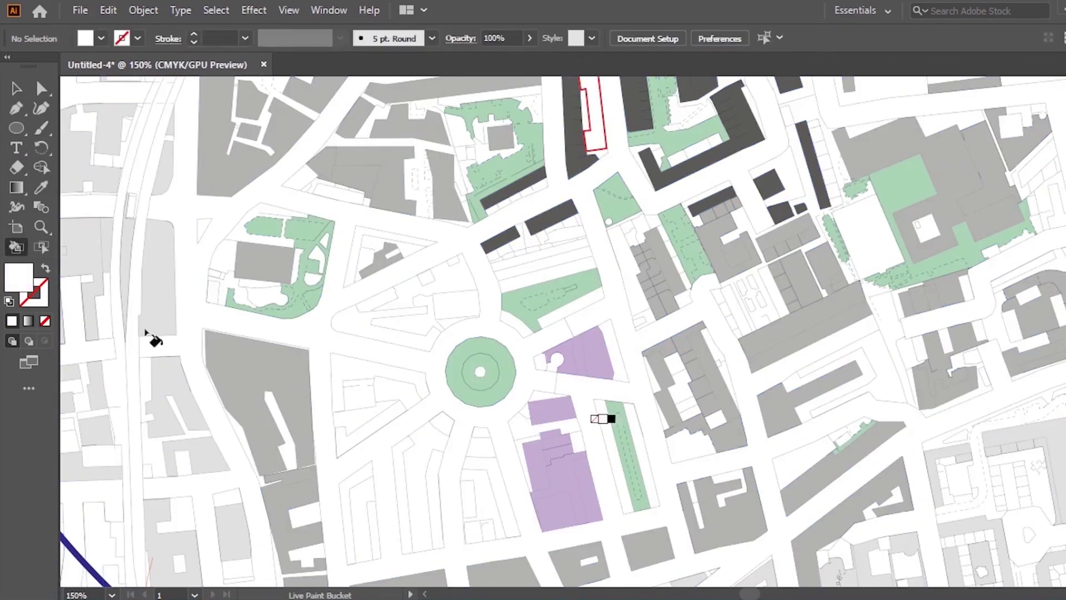
pyautogui.press('i')
pyautogui.click(590, 481)
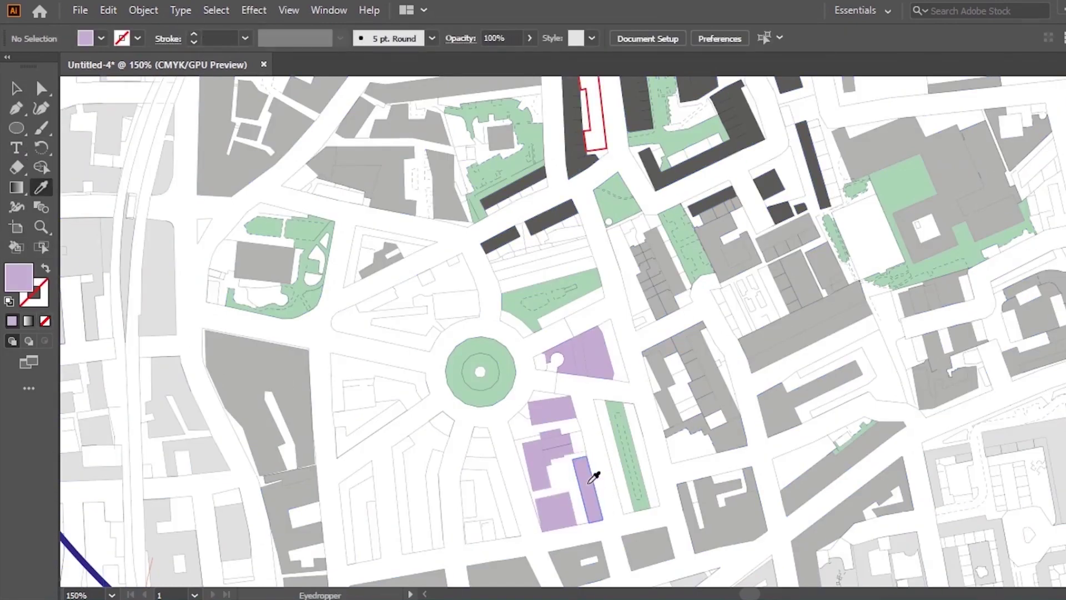
pyautogui.click(16, 247)
pyautogui.click(488, 511)
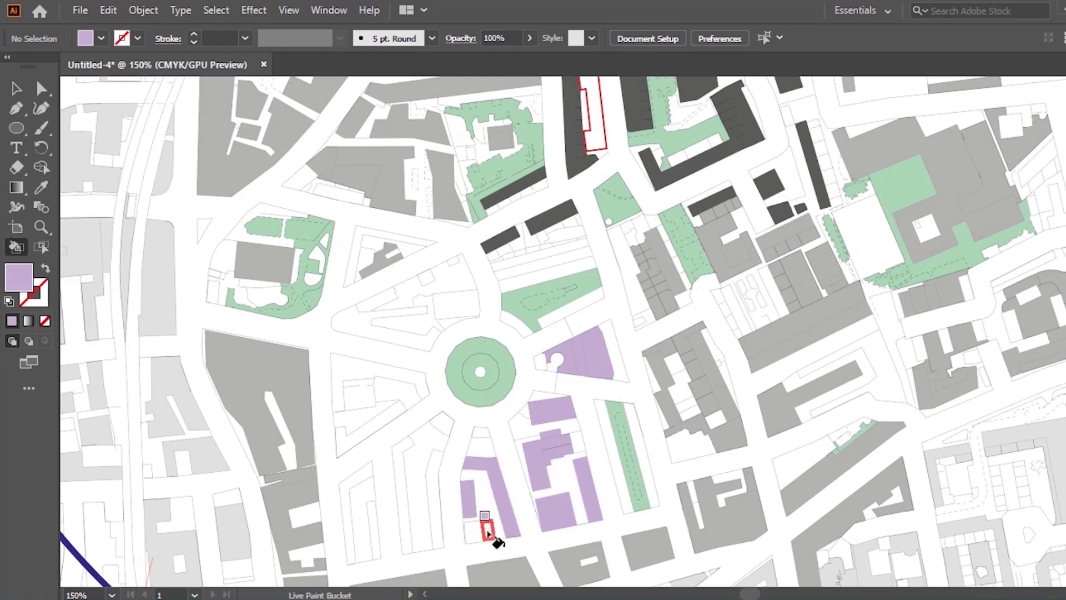
# - Paint the small buildings at the roundabout's southern edge and the long terraces south-west of it lilac
pyautogui.click(483, 434)
pyautogui.click(444, 424)
pyautogui.click(435, 465)
pyautogui.click(401, 458)
pyautogui.click(355, 481)
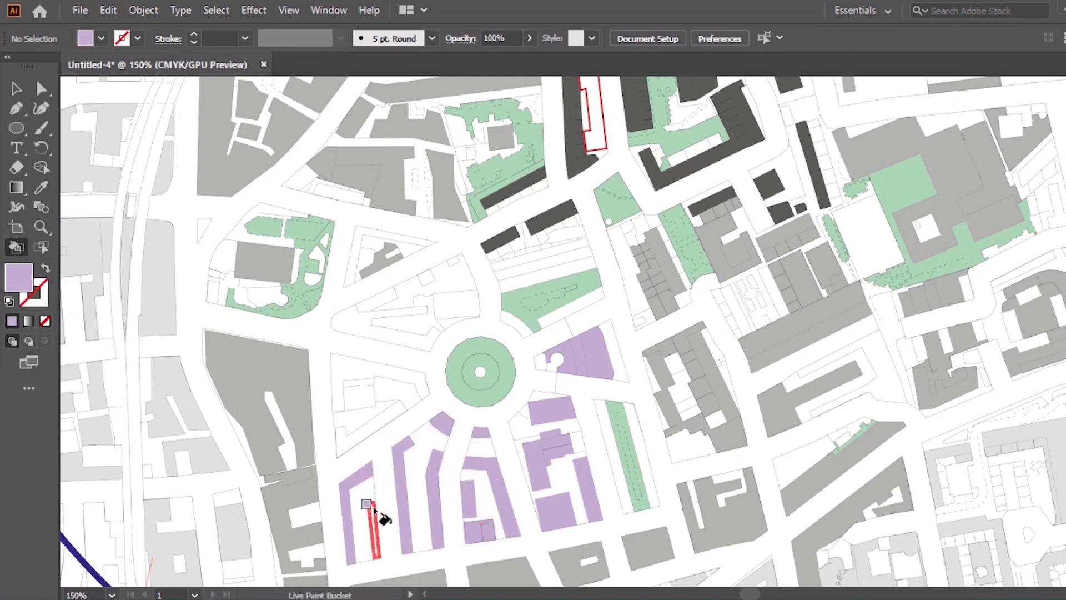
pyautogui.click(373, 519)
# - Paint the buildings in the two wedges west and north-west of the roundabout lilac
pyautogui.click(369, 428)
pyautogui.click(365, 395)
pyautogui.click(368, 368)
pyautogui.click(371, 328)
pyautogui.click(444, 300)
pyautogui.click(426, 277)
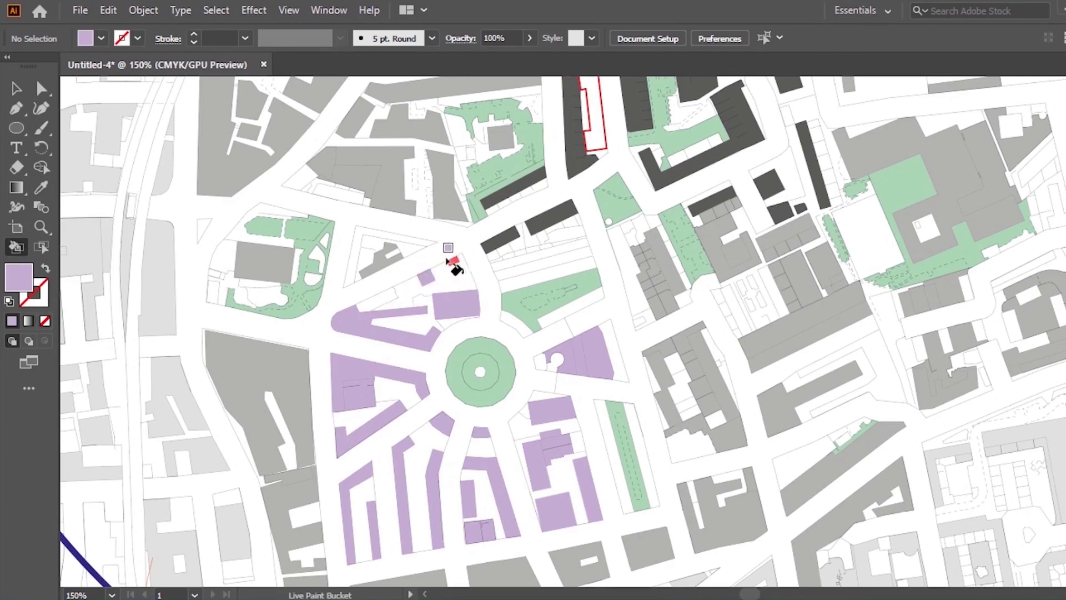
# - Paint the remaining buildings north-west of the roundabout and the terraces north-east of it lilac
pyautogui.click(453, 260)
pyautogui.click(395, 237)
pyautogui.click(382, 298)
pyautogui.click(548, 278)
pyautogui.click(515, 238)
pyautogui.click(550, 219)
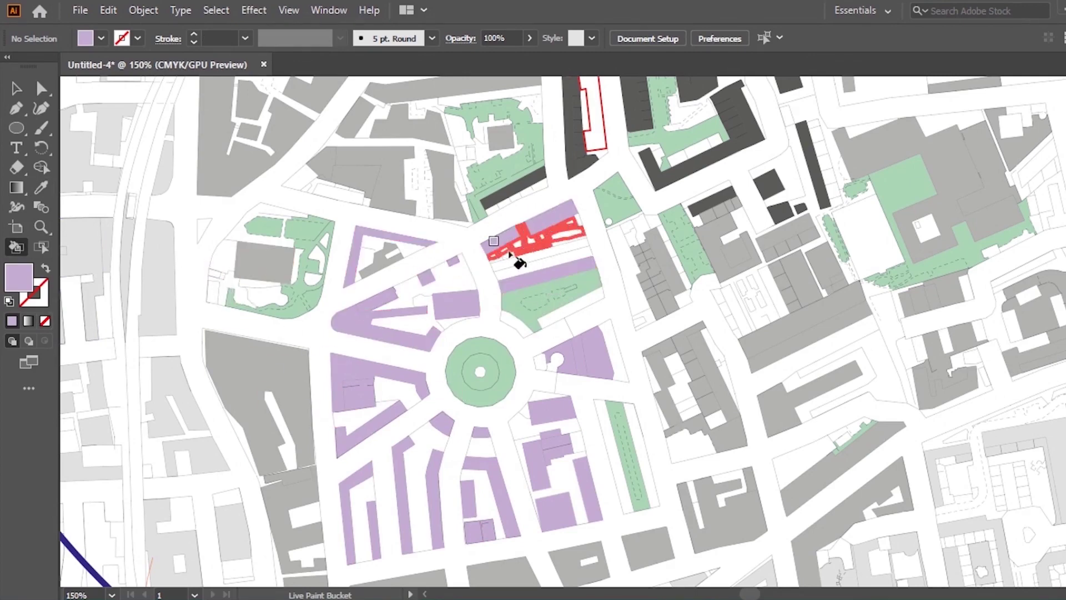
pyautogui.click(517, 256)
# - Sample the light green from a painted garden and fill the open spaces between the lilac buildings around the roundabout
pyautogui.press('i')
pyautogui.click(550, 307)
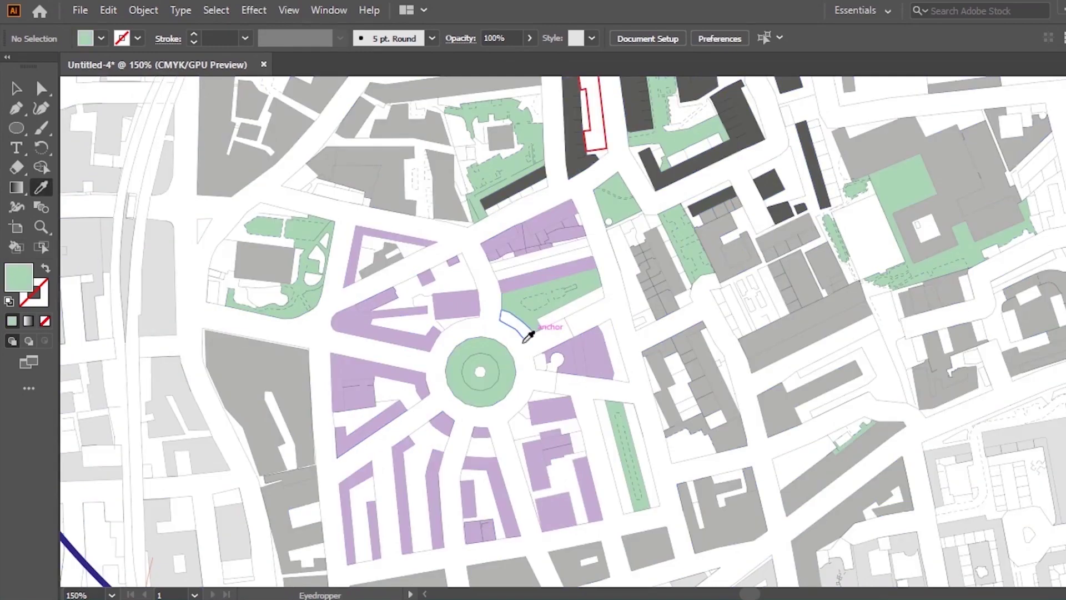
pyautogui.press('k')
pyautogui.click(472, 478)
pyautogui.click(425, 483)
pyautogui.click(365, 514)
pyautogui.click(391, 397)
pyautogui.click(374, 416)
pyautogui.click(527, 429)
pyautogui.click(561, 478)
pyautogui.click(447, 298)
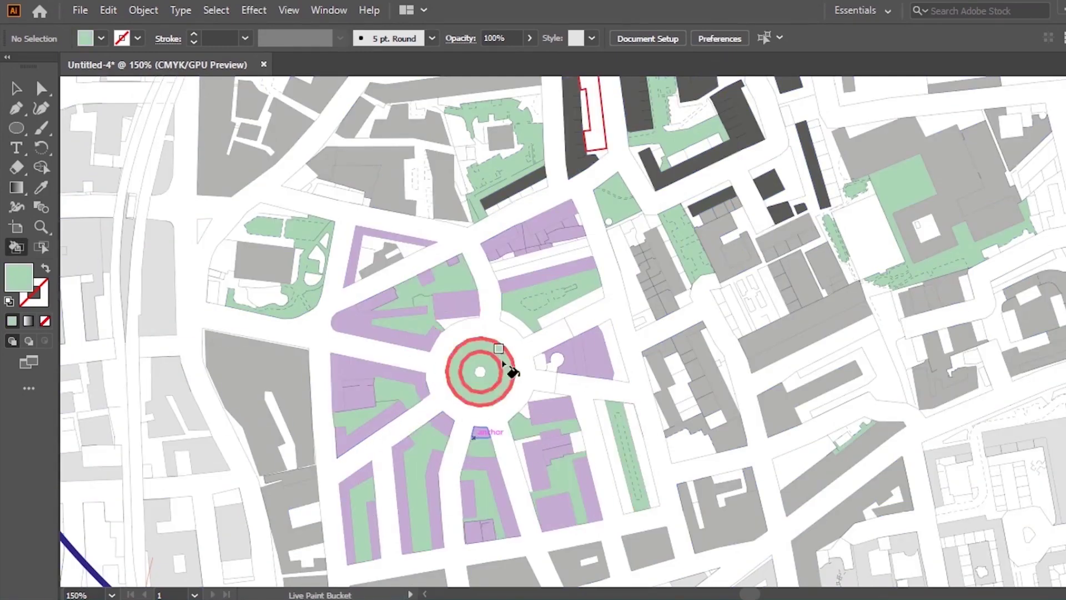
# - Try to select a lilac building near the roundabout and extend the selection to matching shapes
pyautogui.scroll(8, 503, 363)
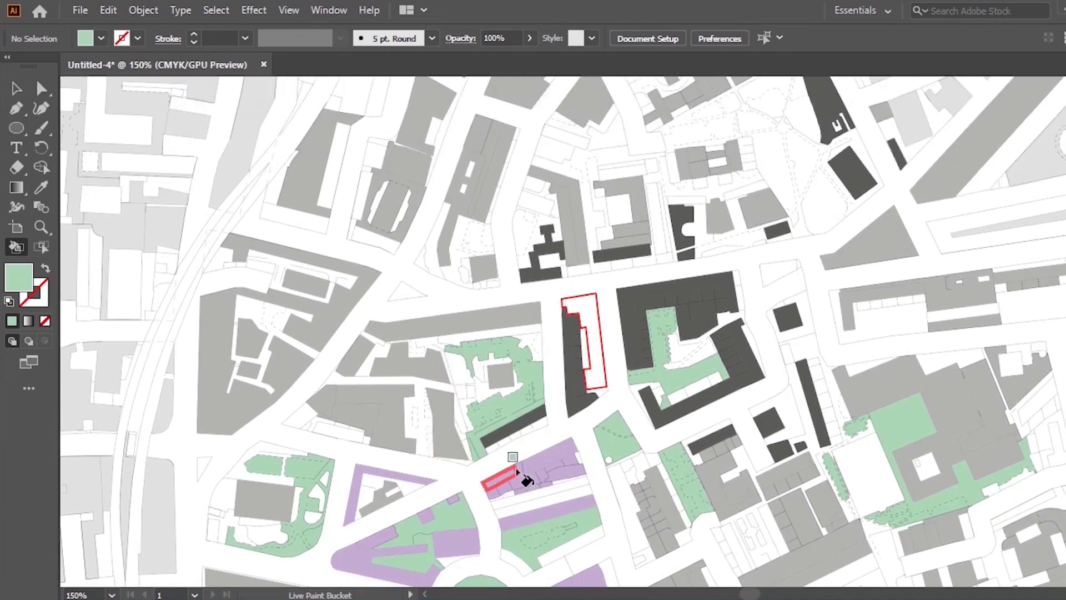
pyautogui.hotkey('ctrl', '0')
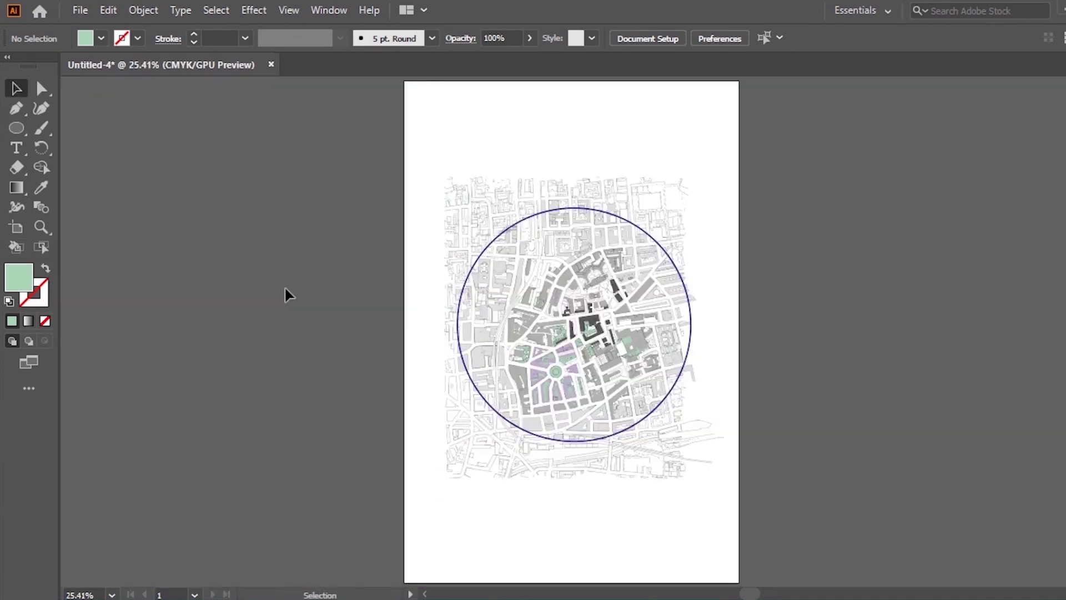
pyautogui.hotkey('ctrl', '=')
pyautogui.hotkey('ctrl', '=')
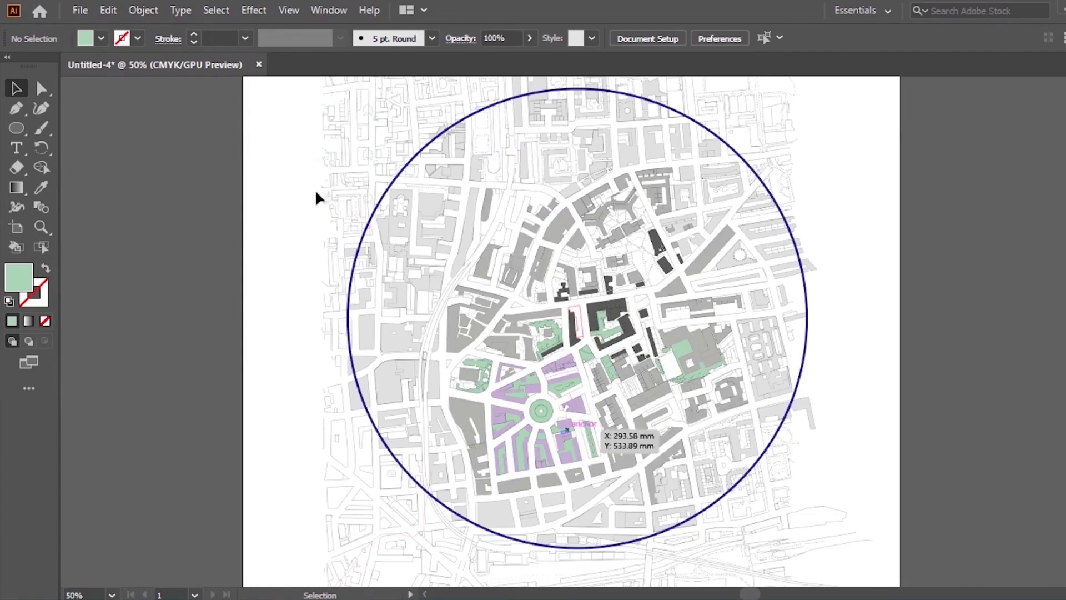
pyautogui.click(42, 91)
pyautogui.click(507, 414)
pyautogui.click(216, 10)
pyautogui.moveTo(397, 187)
pyautogui.click(356, 383)
pyautogui.hotkey('ctrl', '=')
pyautogui.hotkey('ctrl', '=')
pyautogui.hotkey('ctrl', '=')
pyautogui.scroll(-3, 357, 385)
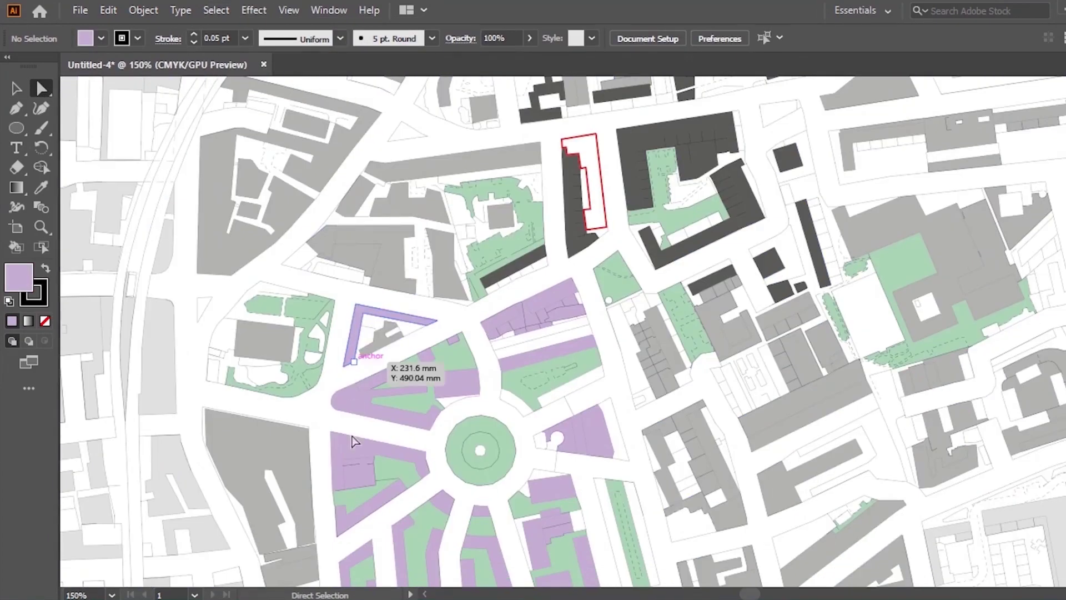
# - Expand the Live Paint artwork of the whole map into separate shapes and clear the selection
pyautogui.hotkey('ctrl', 'a')
pyautogui.click(143, 10)
pyautogui.moveTo(314, 507)
pyautogui.click(442, 547)
pyautogui.click(317, 418)
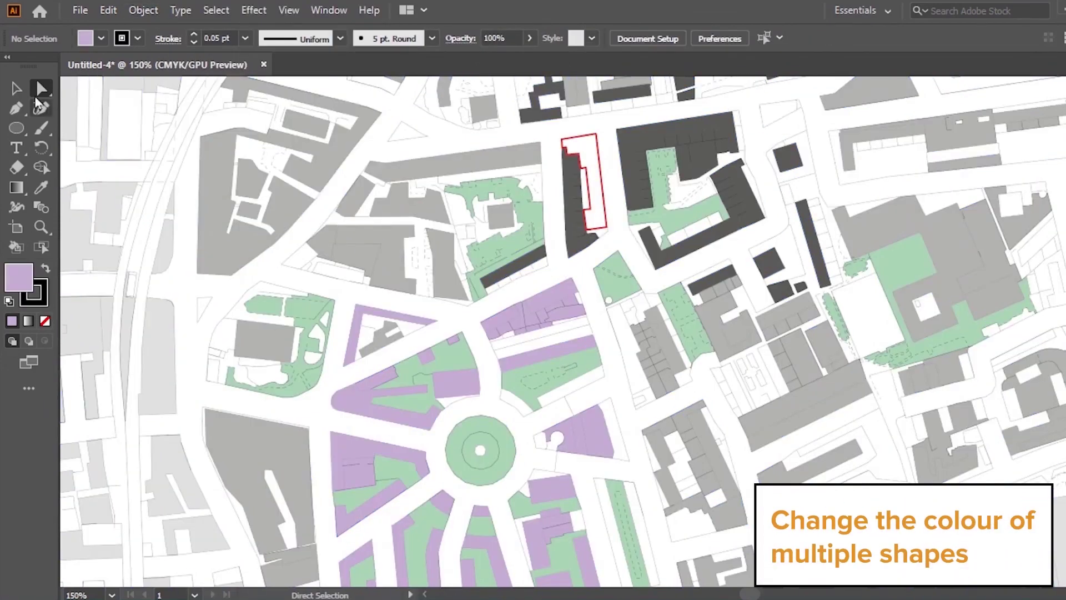
# - Select every lilac building around the roundabout by matching fill colour and recolour them all a dark grey-green
pyautogui.click(351, 411)
pyautogui.click(216, 10)
pyautogui.moveTo(352, 171)
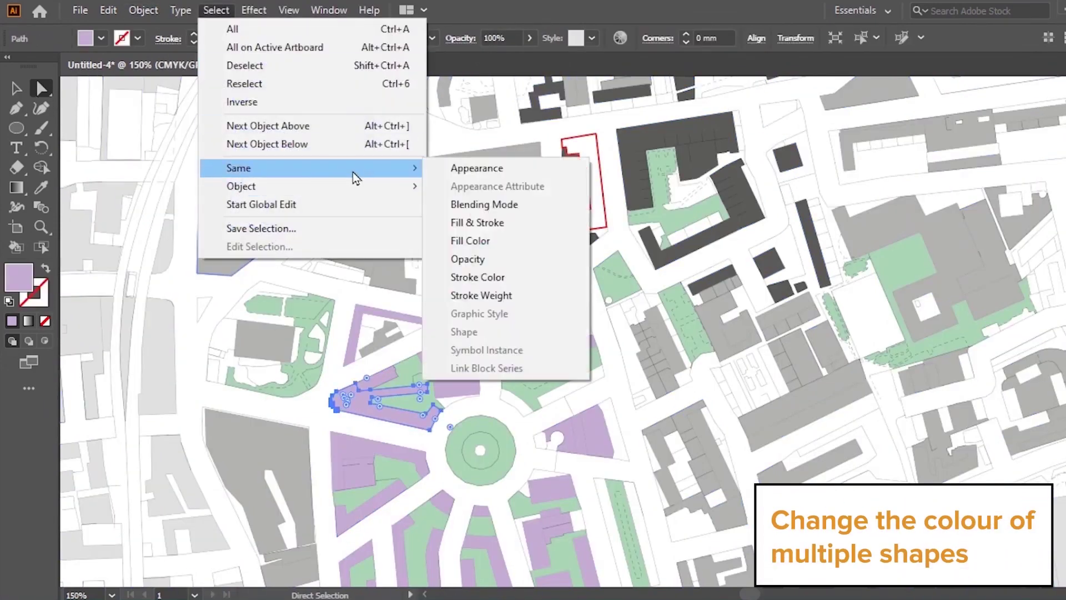
pyautogui.click(495, 237)
pyautogui.doubleClick(19, 277)
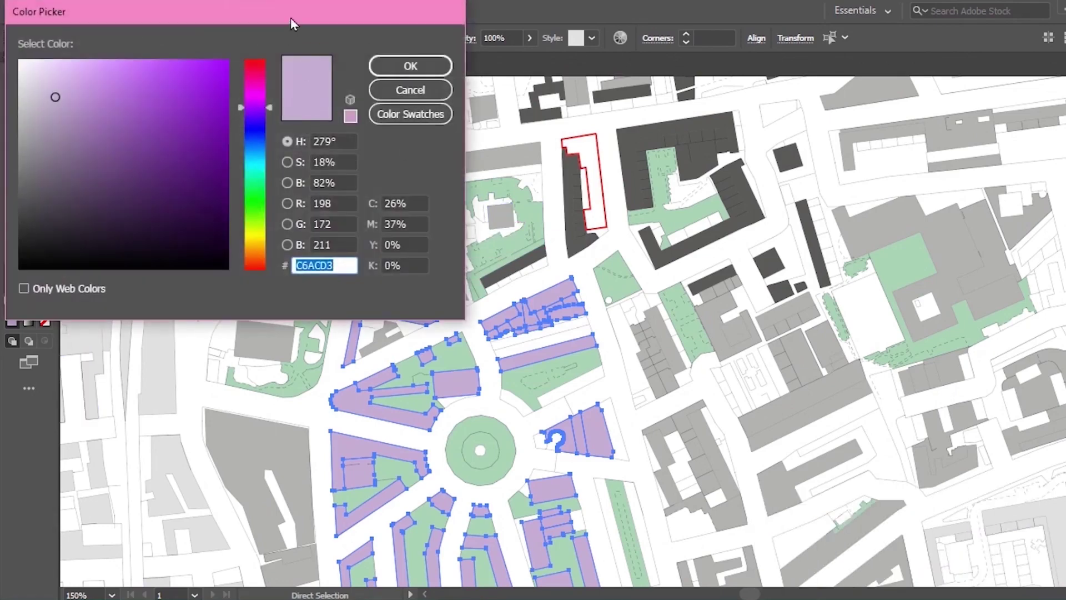
pyautogui.moveTo(291, 19); pyautogui.dragTo(909, 76)
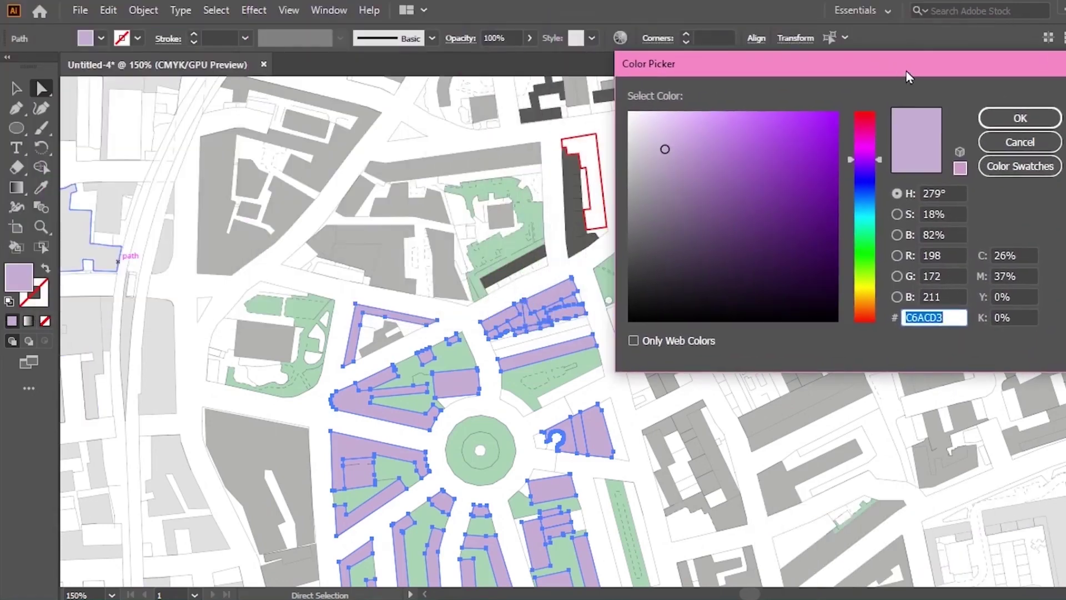
pyautogui.click(864, 238)
pyautogui.click(647, 207)
pyautogui.press('Return')
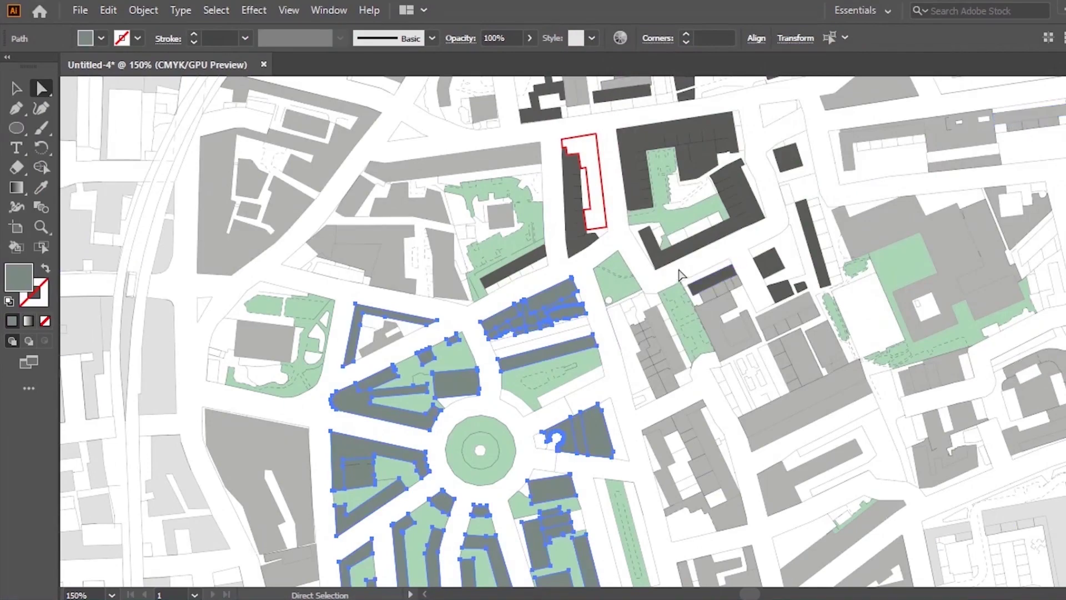
pyautogui.click(681, 275)
# - Select the red site outline north of the roundabout and reapply red as its stroke colour
pyautogui.scroll(5, 638, 291)
pyautogui.click(596, 313)
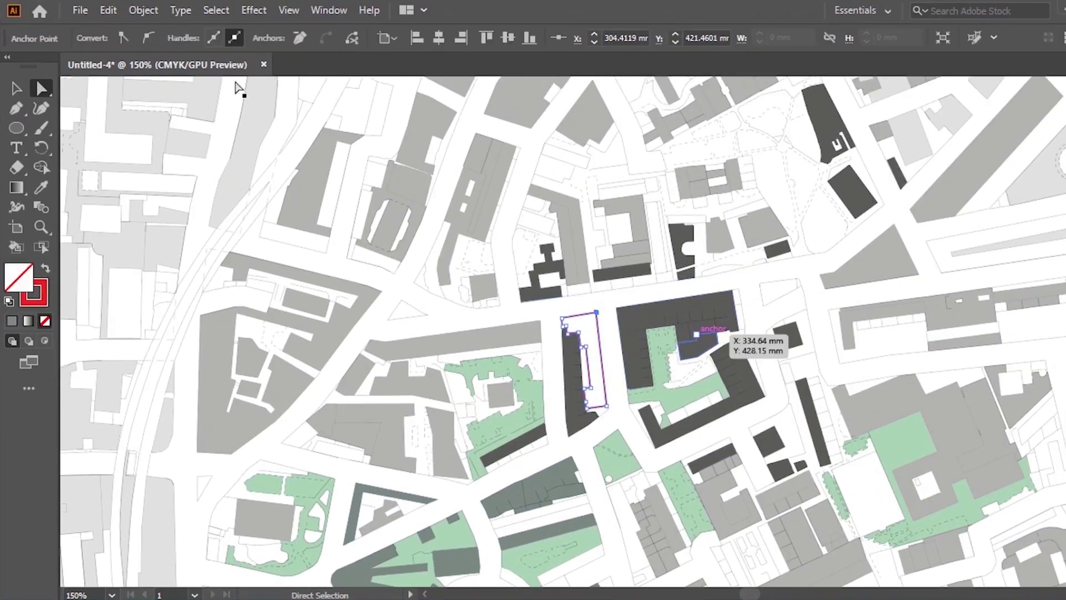
pyautogui.click(17, 89)
pyautogui.click(491, 313)
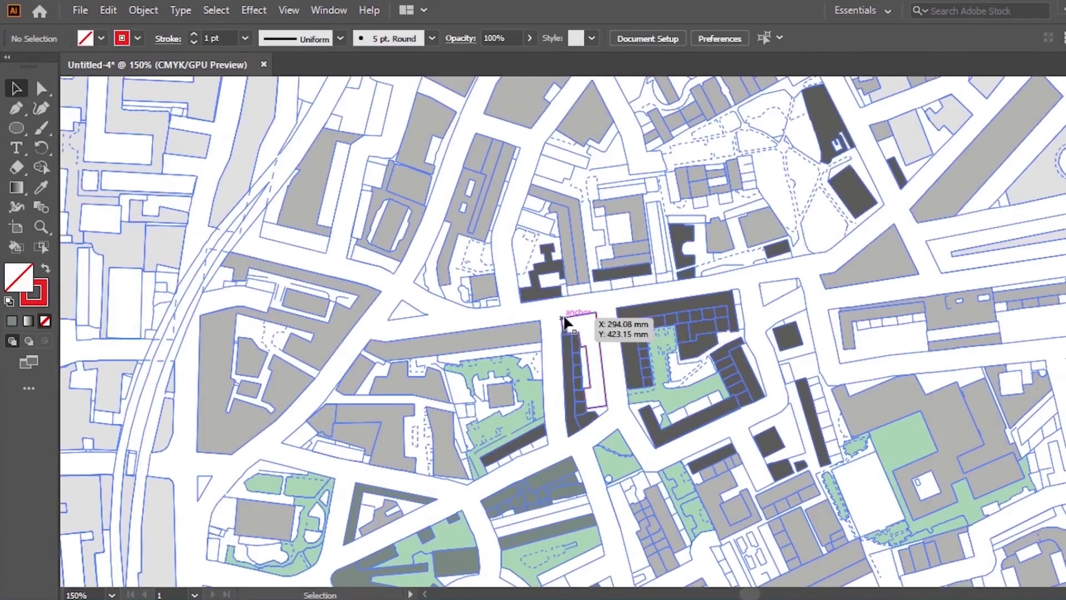
pyautogui.click(562, 318)
pyautogui.click(38, 89)
pyautogui.click(605, 312)
pyautogui.click(577, 316)
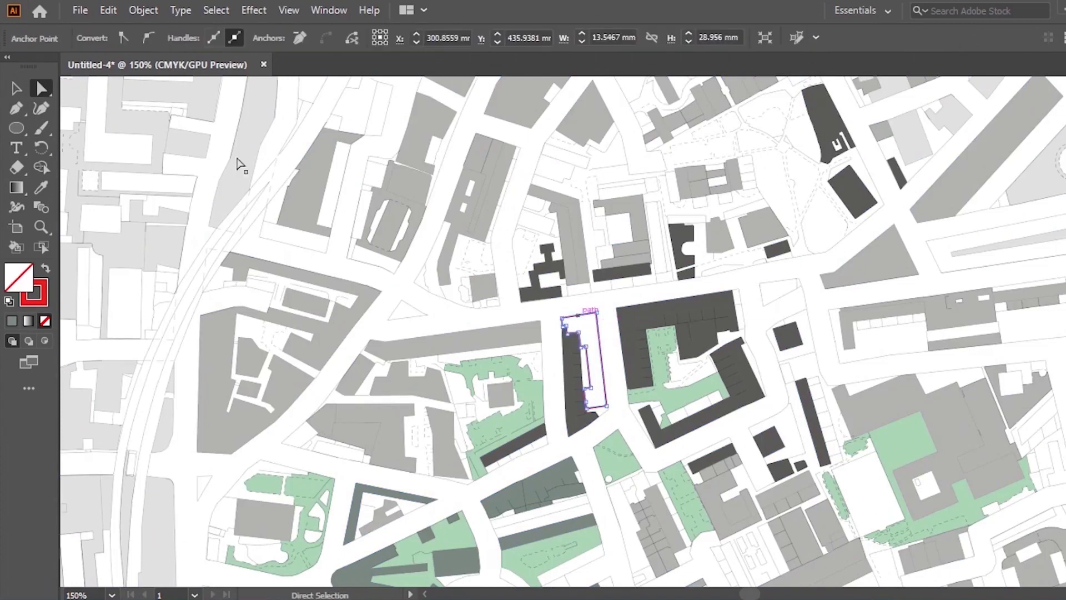
pyautogui.doubleClick(46, 296)
pyautogui.moveTo(805, 291); pyautogui.dragTo(857, 86)
pyautogui.click(1020, 118)
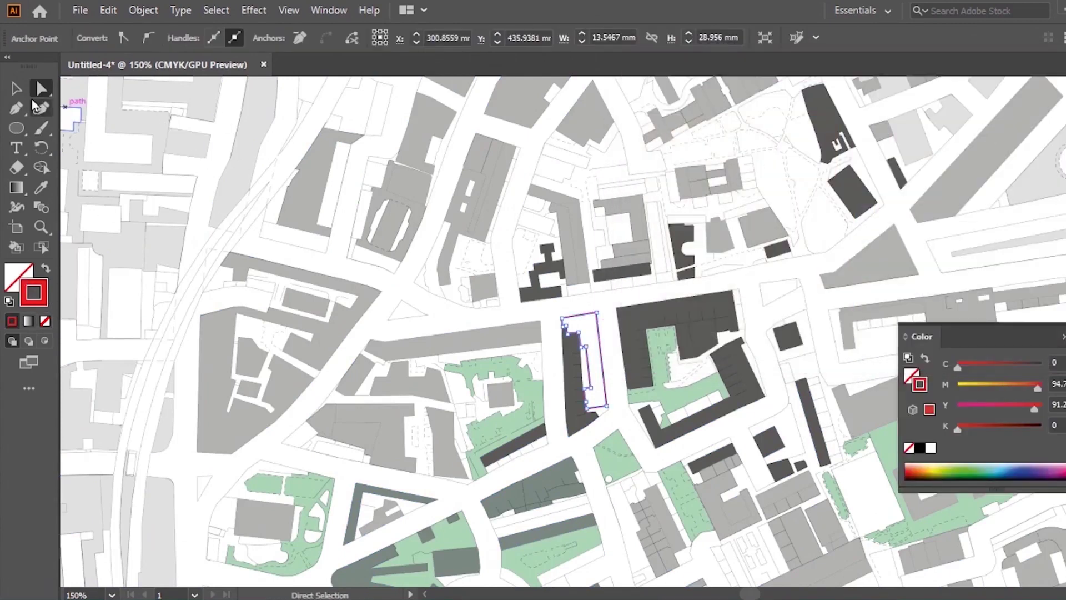
pyautogui.press('v')
pyautogui.click(1063, 337)
pyautogui.click(761, 317)
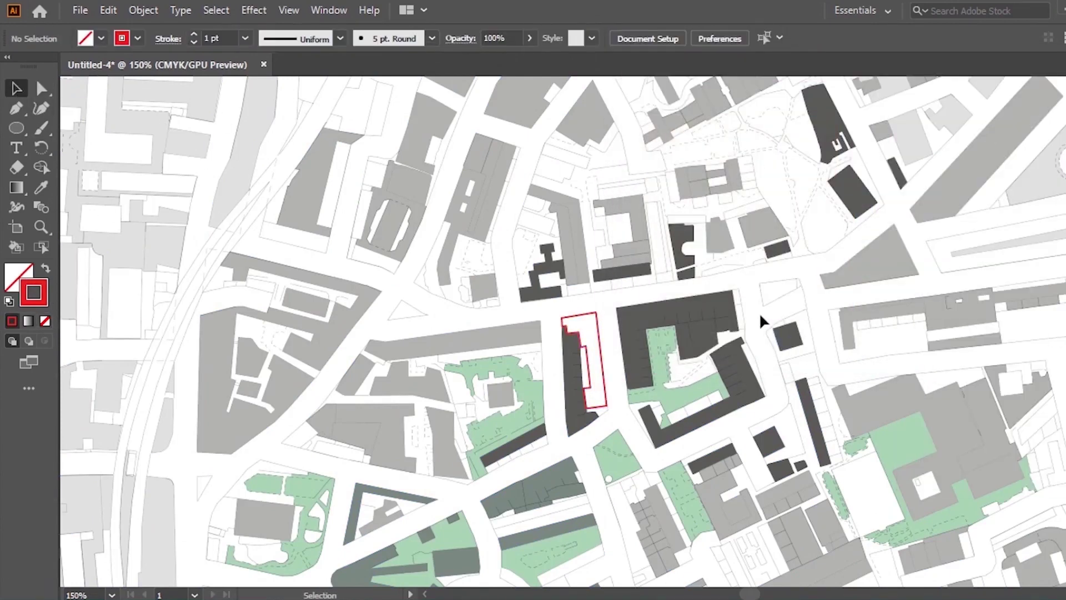
# - Select all the artwork and clip it to the large circle with a clipping mask
pyautogui.hotkey('ctrl', '0')
pyautogui.hotkey('ctrl', '+')
pyautogui.hotkey('ctrl', '+')
pyautogui.scroll(-2, 758, 312)
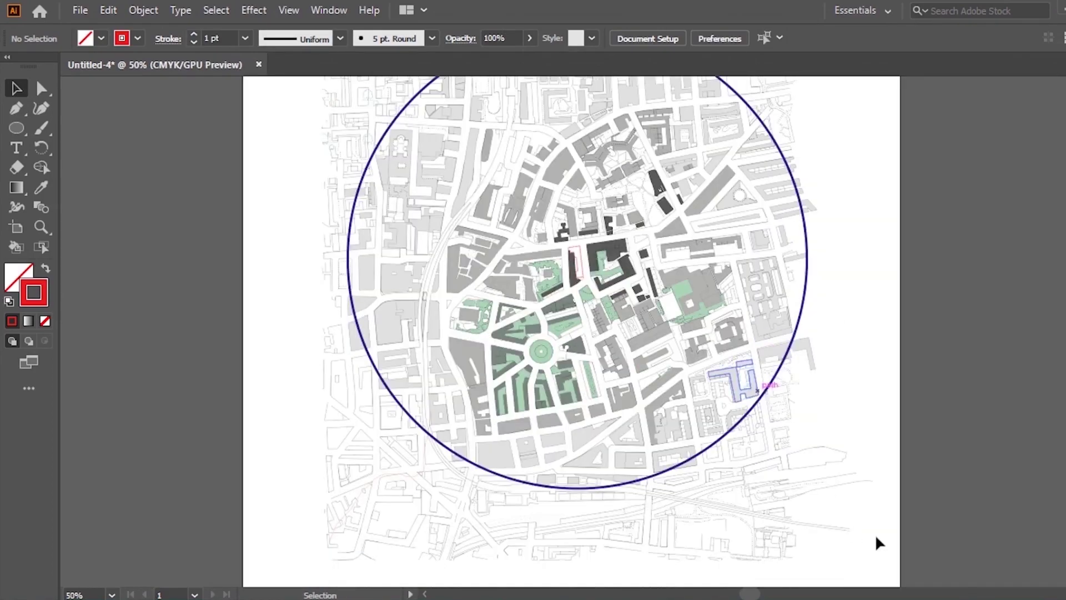
pyautogui.hotkey('ctrl', 'a')
pyautogui.rightClick(736, 441)
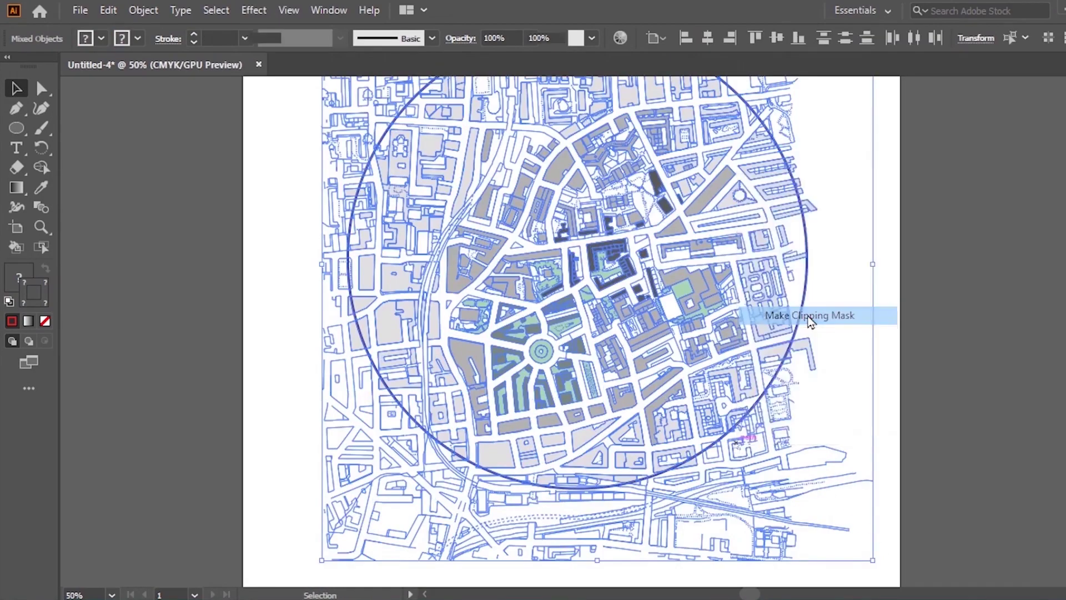
pyautogui.click(809, 315)
pyautogui.click(836, 330)
pyautogui.scroll(2, 832, 339)
# - Select one thin map line, extend the selection to all paths of the same stroke weight, and make their strokes white
pyautogui.click(45, 97)
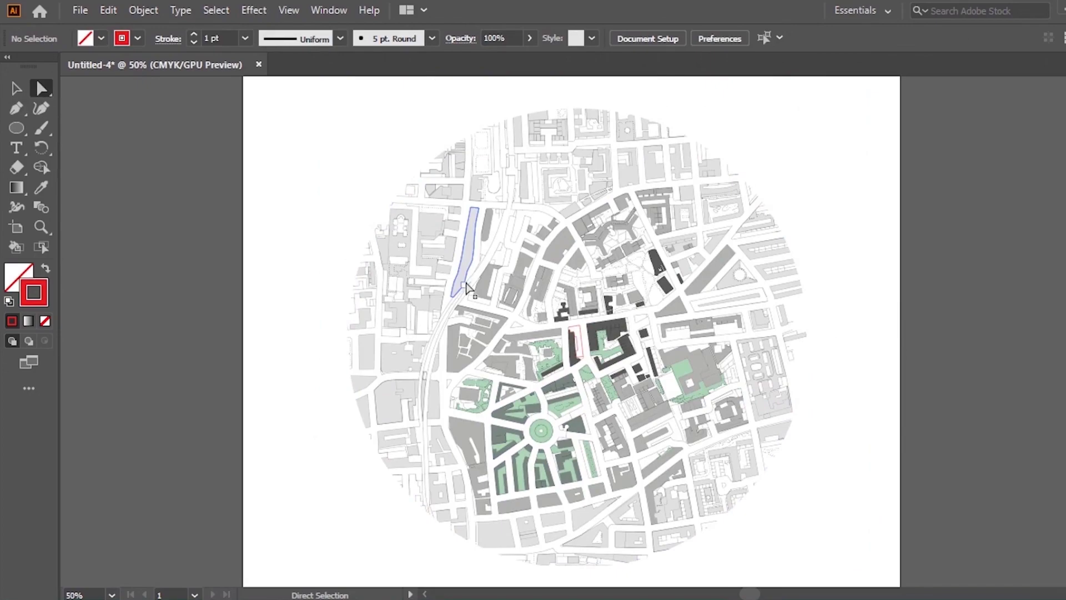
pyautogui.hotkey('ctrl', '+')
pyautogui.hotkey('ctrl', '+')
pyautogui.hotkey('ctrl', '+')
pyautogui.click(511, 256)
pyautogui.click(216, 10)
pyautogui.moveTo(333, 166)
pyautogui.click(555, 291)
pyautogui.click(182, 37)
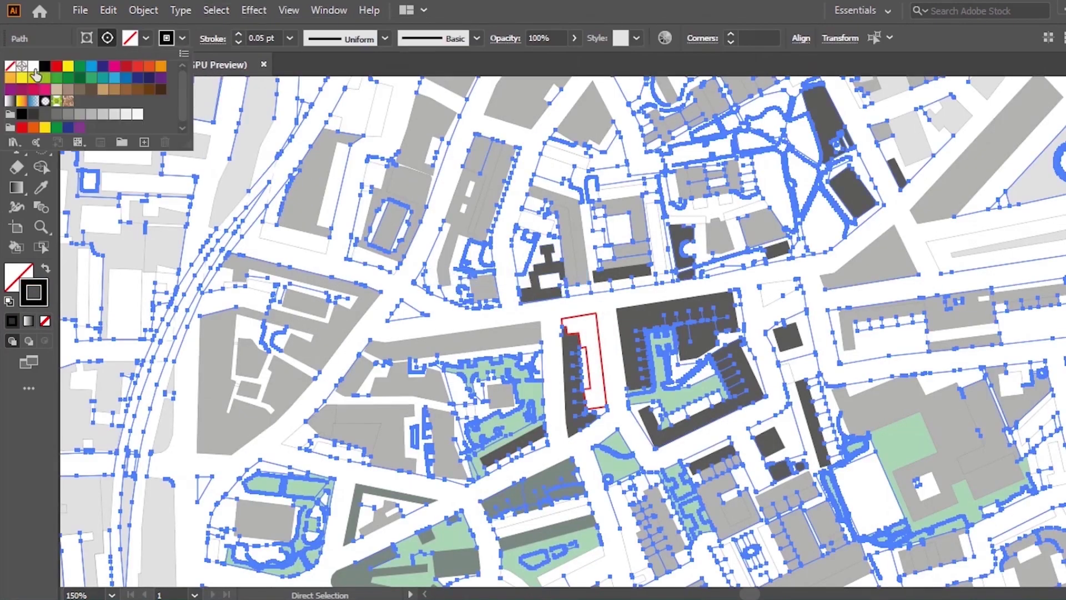
pyautogui.click(33, 66)
pyautogui.click(330, 274)
pyautogui.click(330, 272)
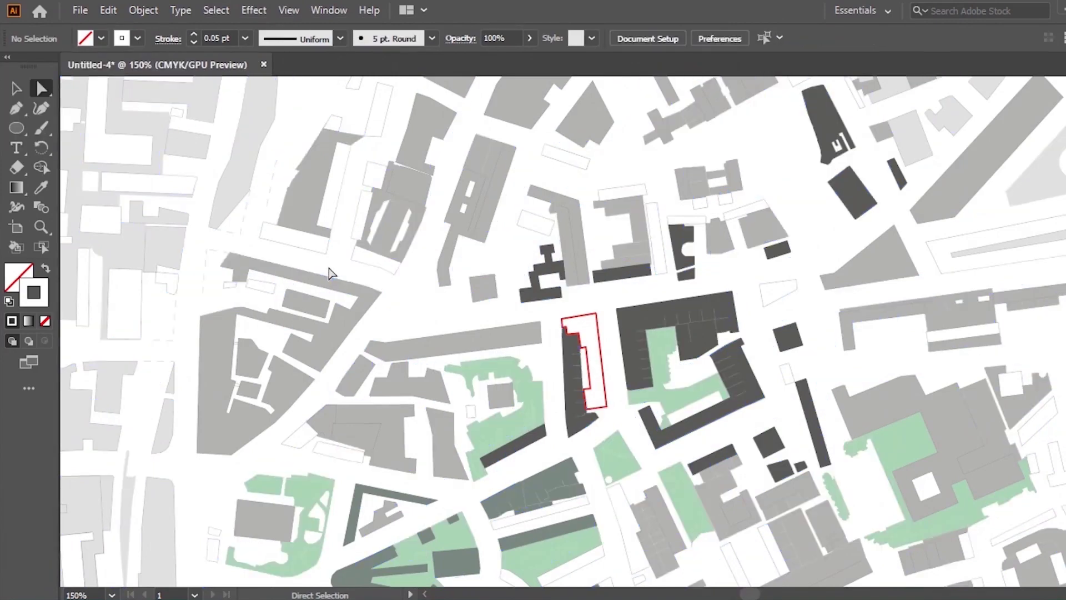
# - Select a remaining black building outline, extend the selection to all paths of the same stroke colour, and make their strokes white
pyautogui.click(361, 269)
pyautogui.click(216, 10)
pyautogui.moveTo(250, 167)
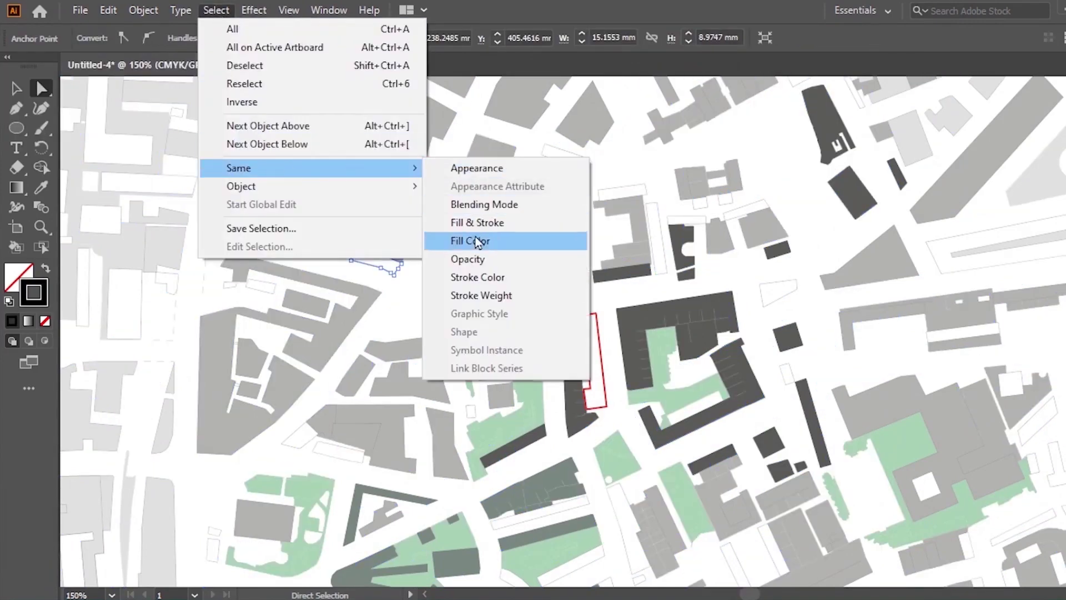
pyautogui.click(477, 277)
pyautogui.click(182, 37)
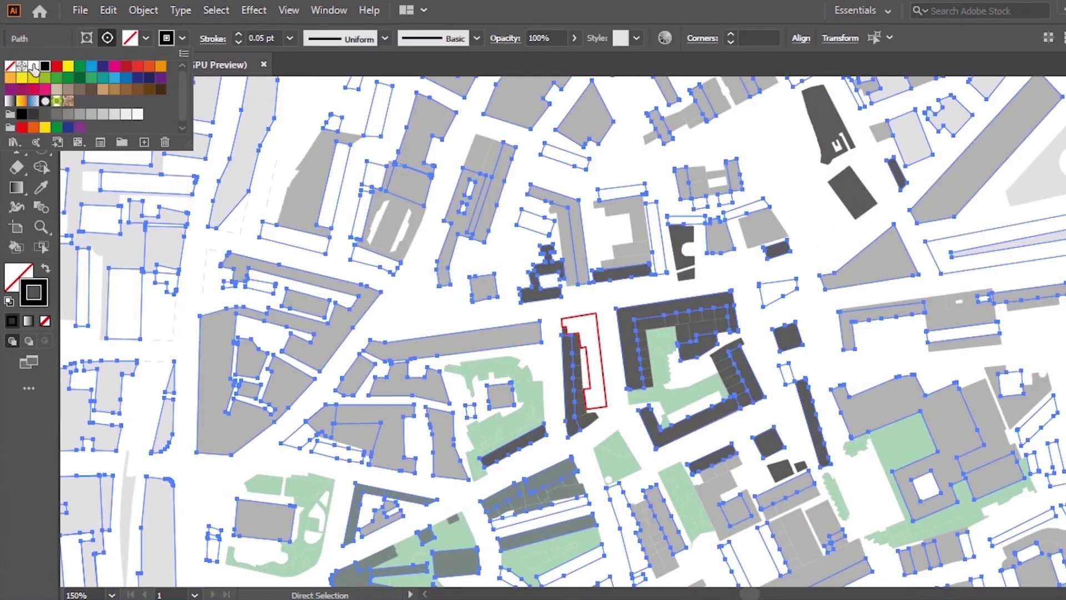
pyautogui.click(307, 201)
pyautogui.click(346, 241)
pyautogui.click(393, 284)
# - Swap the site outline's stroke and fill so the site shape is filled solid red without a stroke
pyautogui.hotkey('ctrl', '-')
pyautogui.hotkey('ctrl', '-')
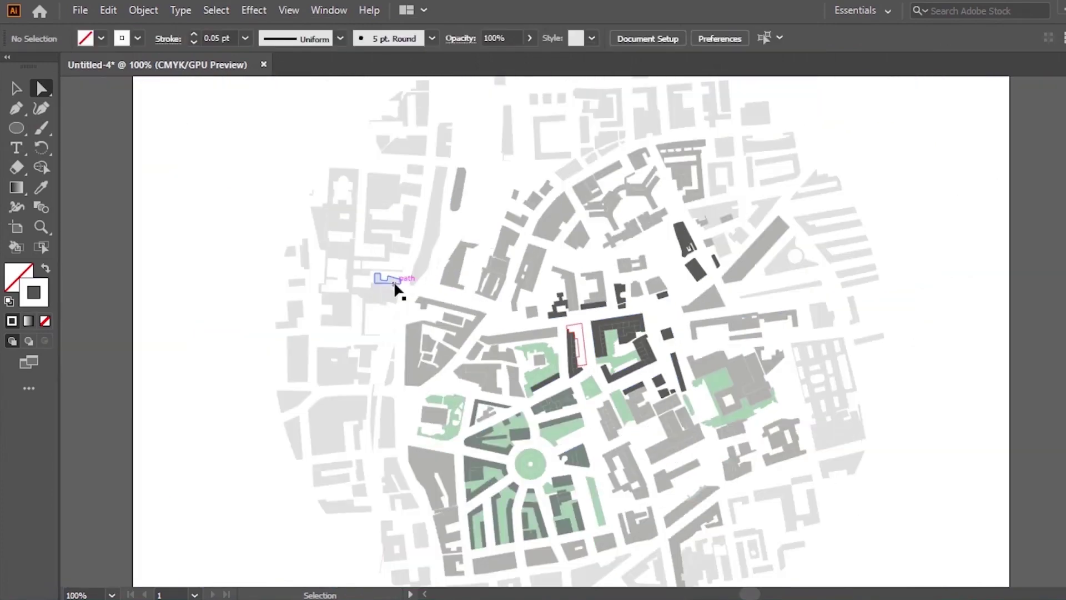
pyautogui.click(582, 323)
pyautogui.click(45, 270)
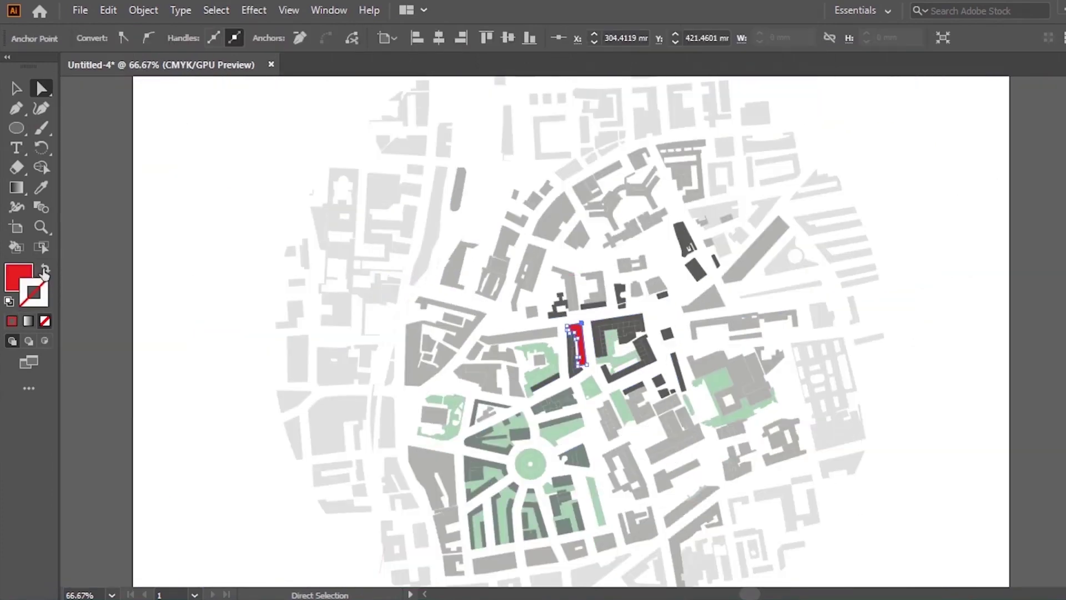
pyautogui.click(109, 158)
# - Adjust the site shape's fill to a deeper, slightly muted red
pyautogui.click(576, 327)
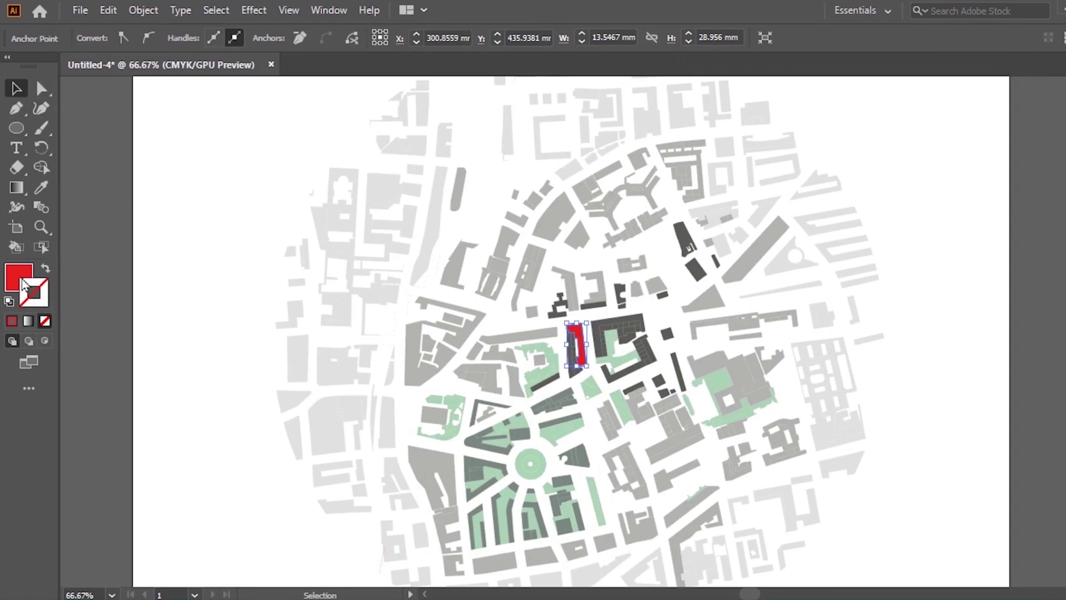
pyautogui.doubleClick(24, 286)
pyautogui.click(752, 150)
pyautogui.click(1019, 115)
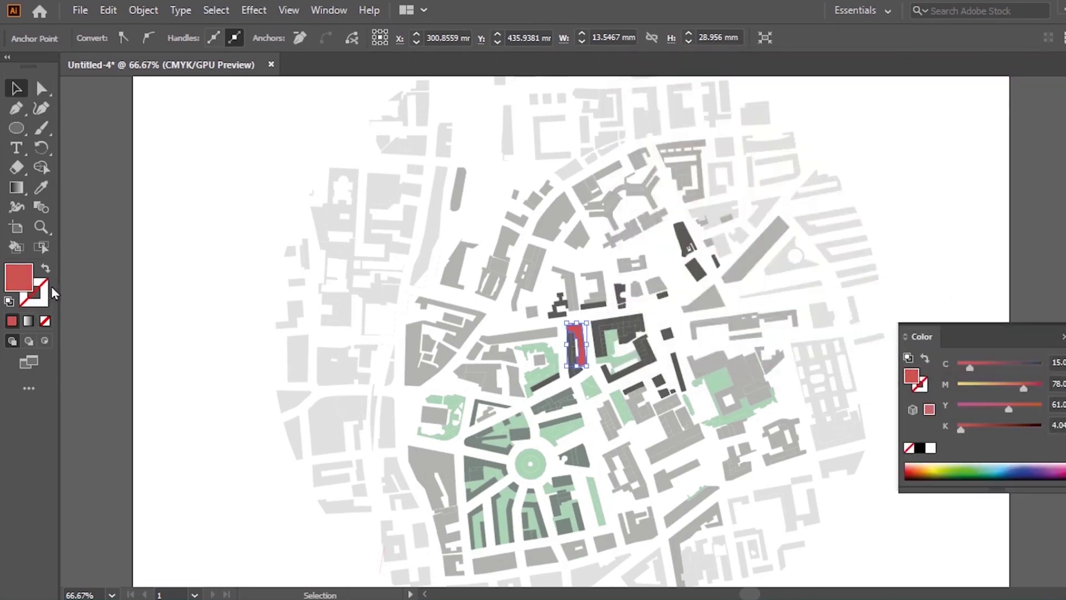
pyautogui.doubleClick(23, 286)
pyautogui.click(781, 157)
pyautogui.click(1019, 114)
pyautogui.click(1028, 268)
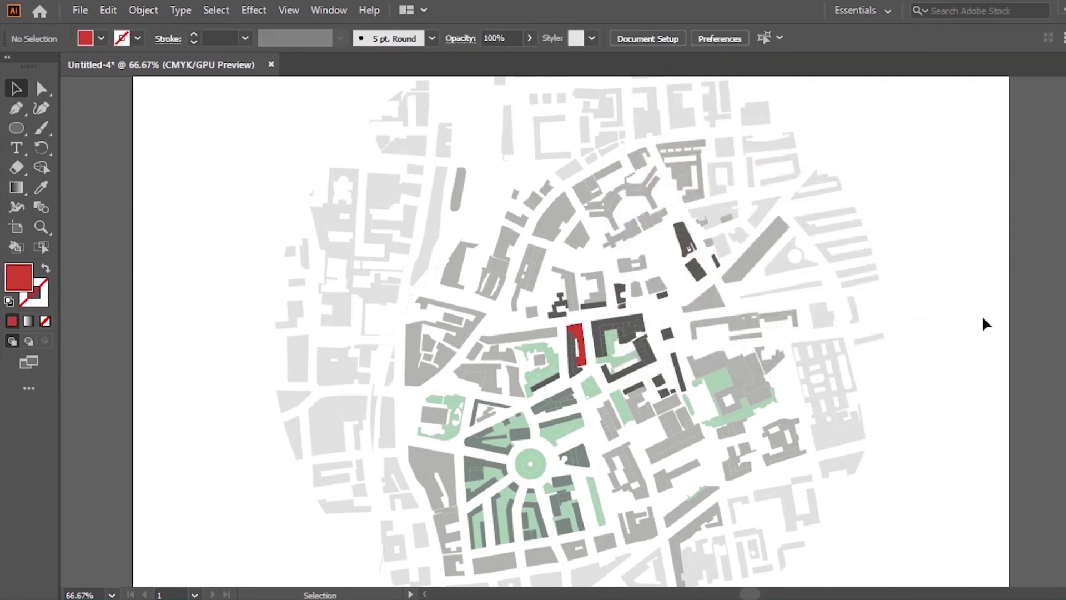
# - Switch to the SunCalc page in the browser and capture a screenshot of the sun path diagram, then return to Illustrator
pyautogui.scroll(-3, 878, 250)
pyautogui.scroll(5, 971, 333)
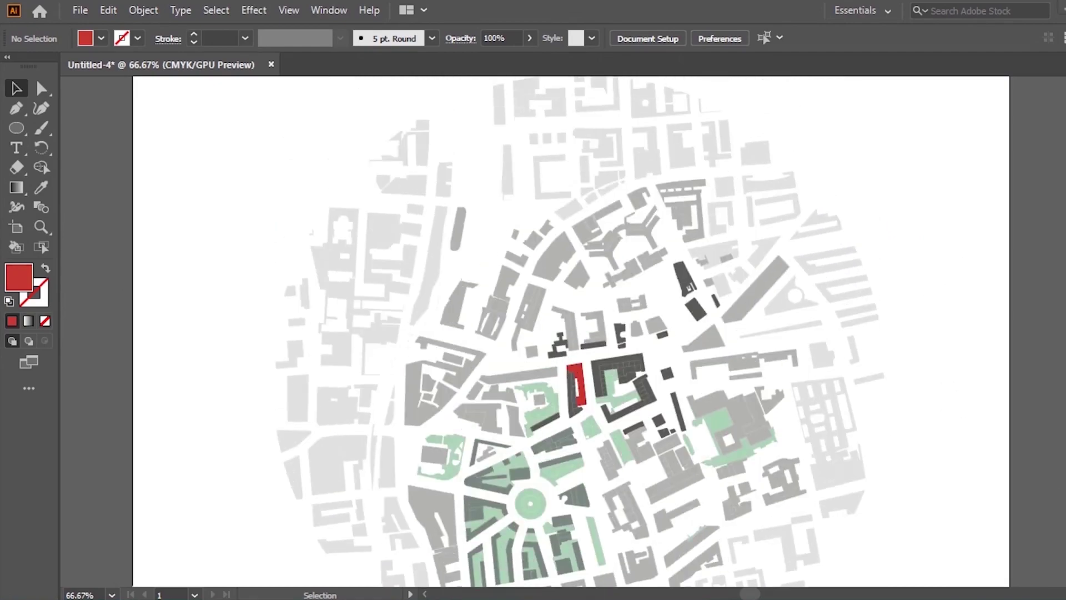
pyautogui.click(482, 591)
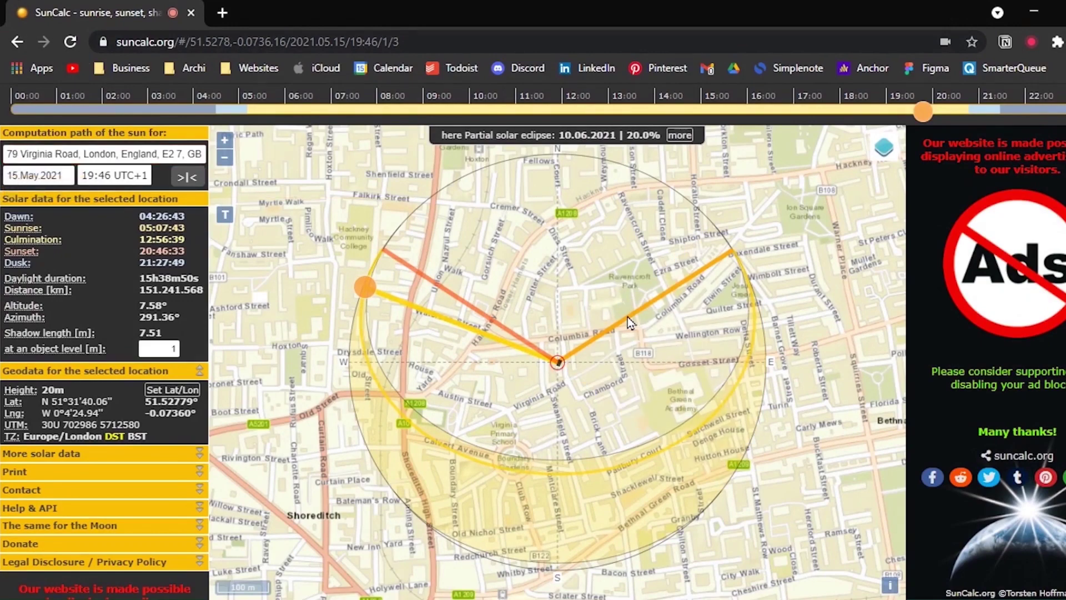
pyautogui.click(389, 597)
pyautogui.click(772, 62)
pyautogui.moveTo(245, 132); pyautogui.dragTo(883, 593)
pyautogui.click(955, 12)
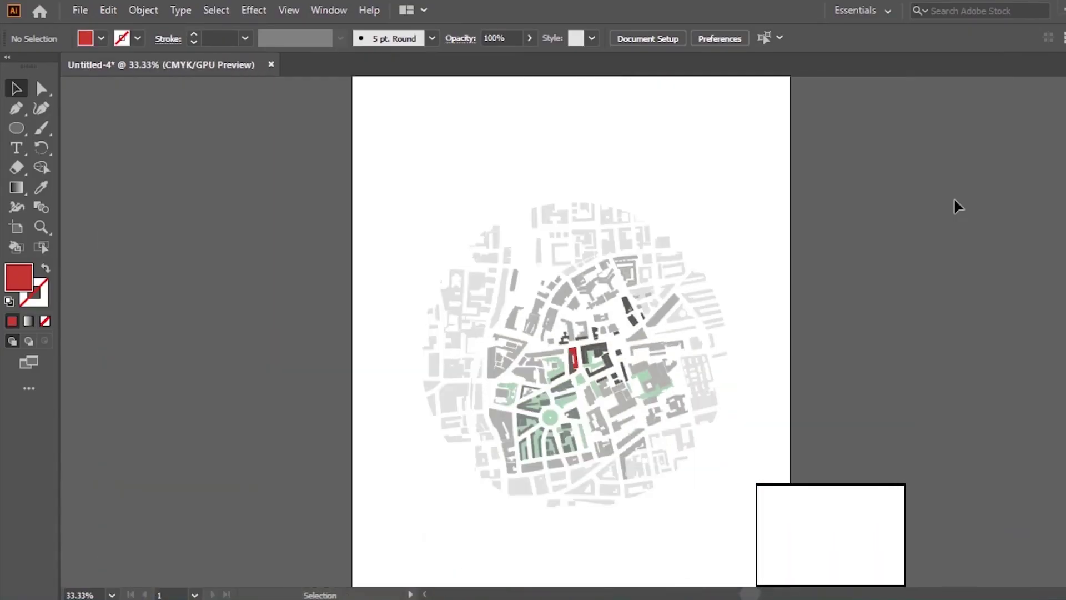
# - Paste the sun path screenshot, enlarge it and place it beside the west edge of the artboard as a reference
pyautogui.hotkey('ctrl', 'v')
pyautogui.moveTo(619, 340); pyautogui.dragTo(278, 214)
pyautogui.moveTo(331, 281); pyautogui.dragTo(488, 395)
pyautogui.moveTo(390, 327); pyautogui.dragTo(291, 346)
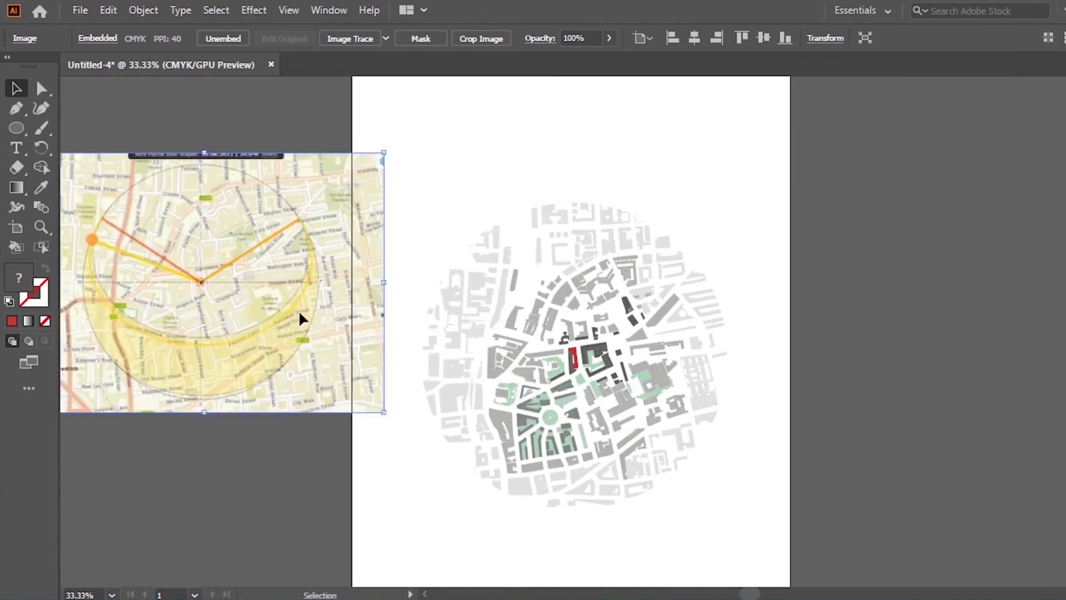
pyautogui.click(308, 484)
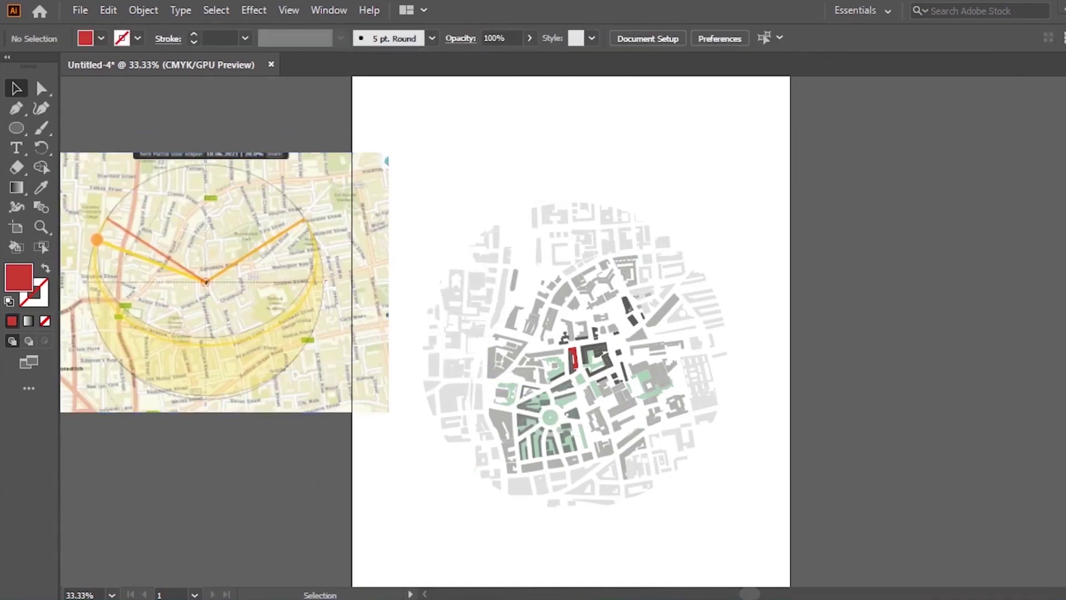
# - Centre the clipped circular map horizontally and vertically on the artboard
pyautogui.click(625, 422)
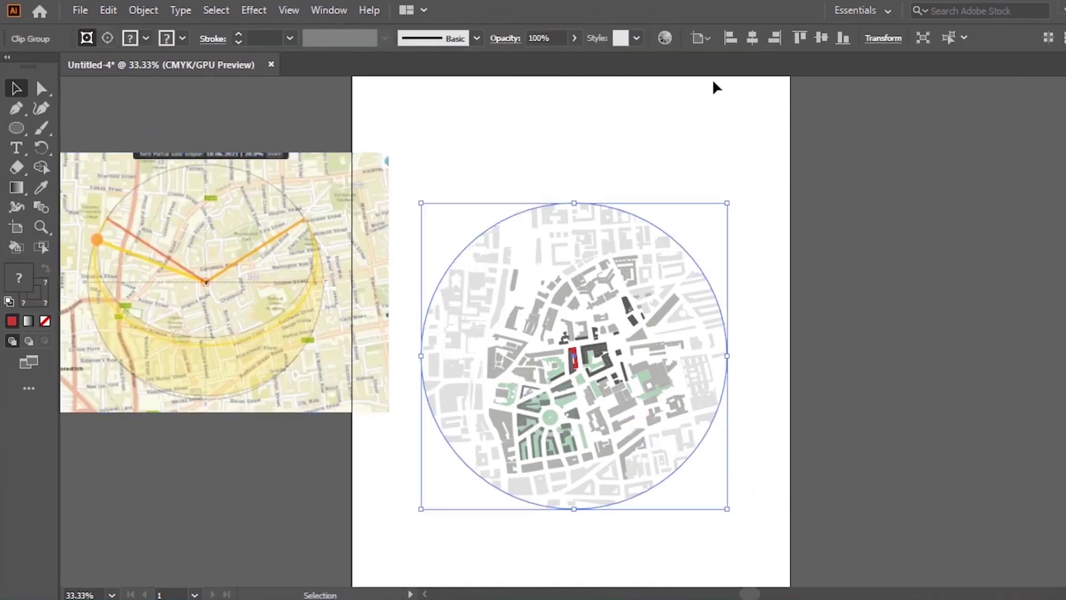
pyautogui.click(701, 38)
pyautogui.click(752, 38)
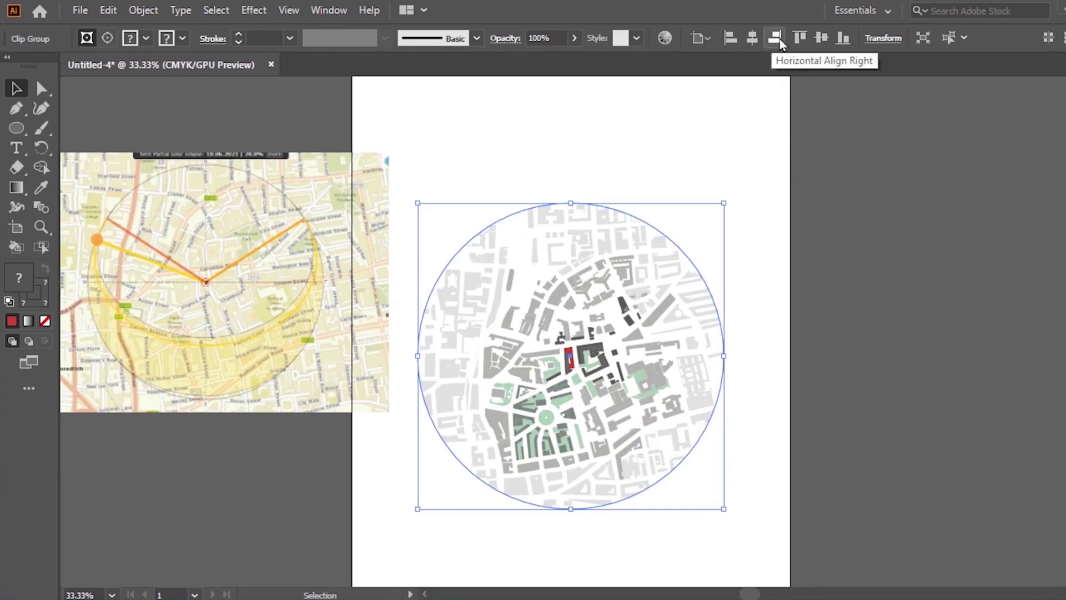
pyautogui.click(821, 37)
pyautogui.click(833, 241)
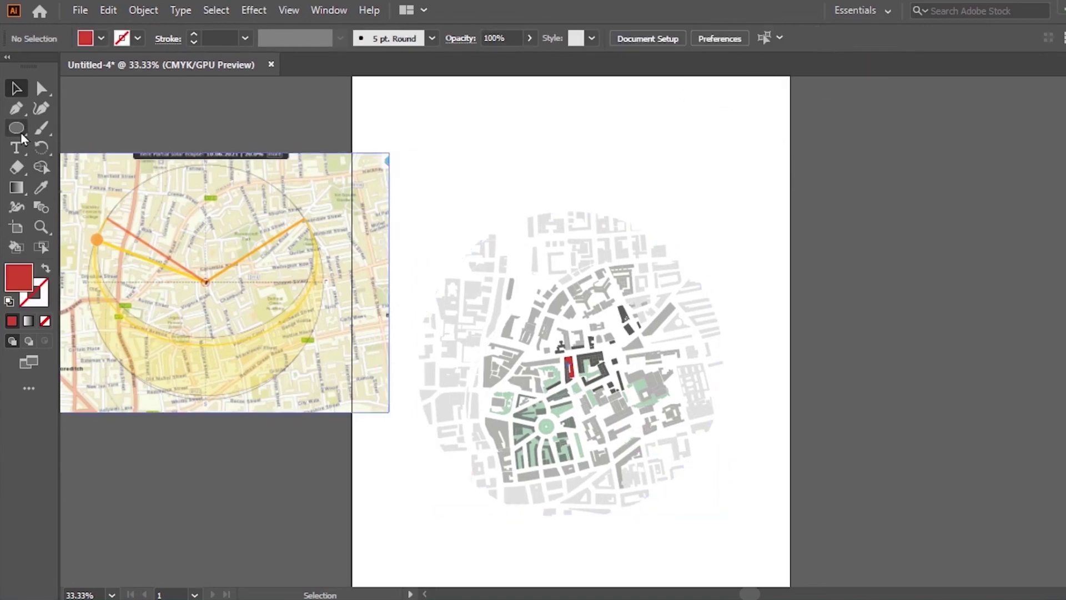
# - Draw a small circle filled yellow (fff200) over the red site and centre it horizontally and vertically on the artboard
pyautogui.doubleClick(20, 283)
pyautogui.write('fff200')
pyautogui.press('Return')
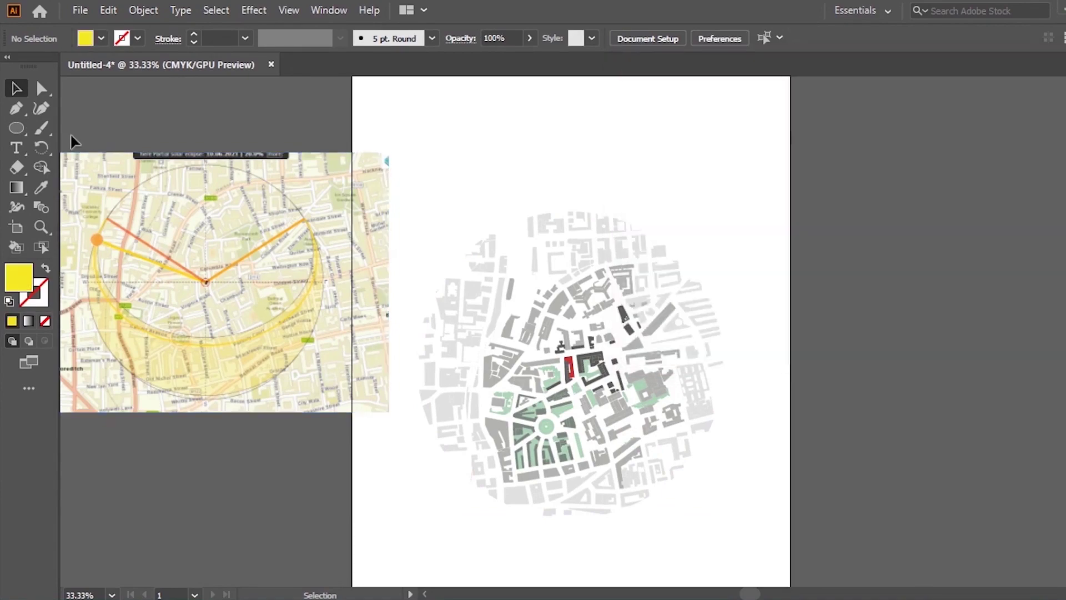
pyautogui.hotkey('ctrl', '+')
pyautogui.hotkey('ctrl', '+')
pyautogui.hotkey('ctrl', '+')
pyautogui.hotkey('ctrl', '+')
pyautogui.hotkey('ctrl', '+')
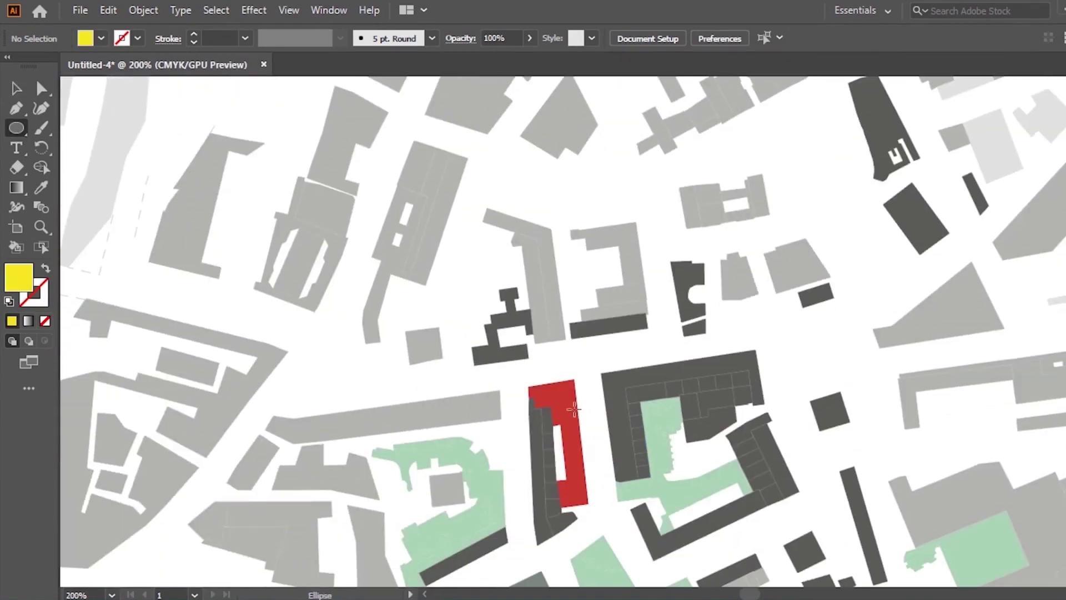
pyautogui.moveTo(578, 470); pyautogui.dragTo(582, 481)
pyautogui.click(708, 38)
pyautogui.click(776, 37)
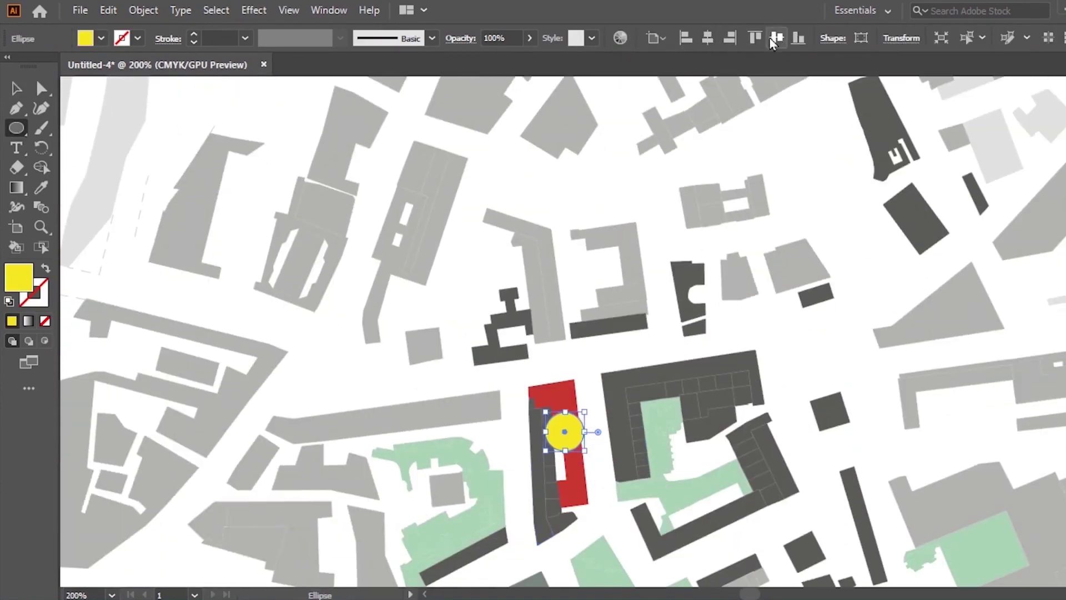
pyautogui.click(14, 91)
pyautogui.click(336, 361)
# - Copy the yellow circle straight up to the northern edge of the circular map and enlarge the copy
pyautogui.hotkey('ctrl', '-')
pyautogui.hotkey('ctrl', '-')
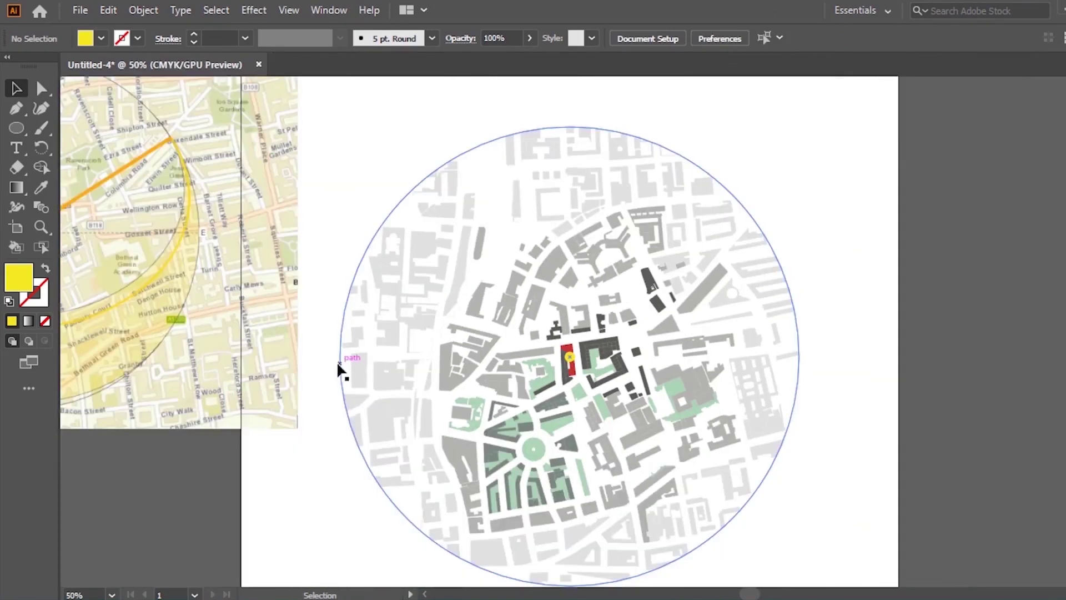
pyautogui.click(567, 362)
pyautogui.moveTo(572, 360); pyautogui.dragTo(567, 129)
pyautogui.click(826, 288)
pyautogui.scroll(2, 826, 287)
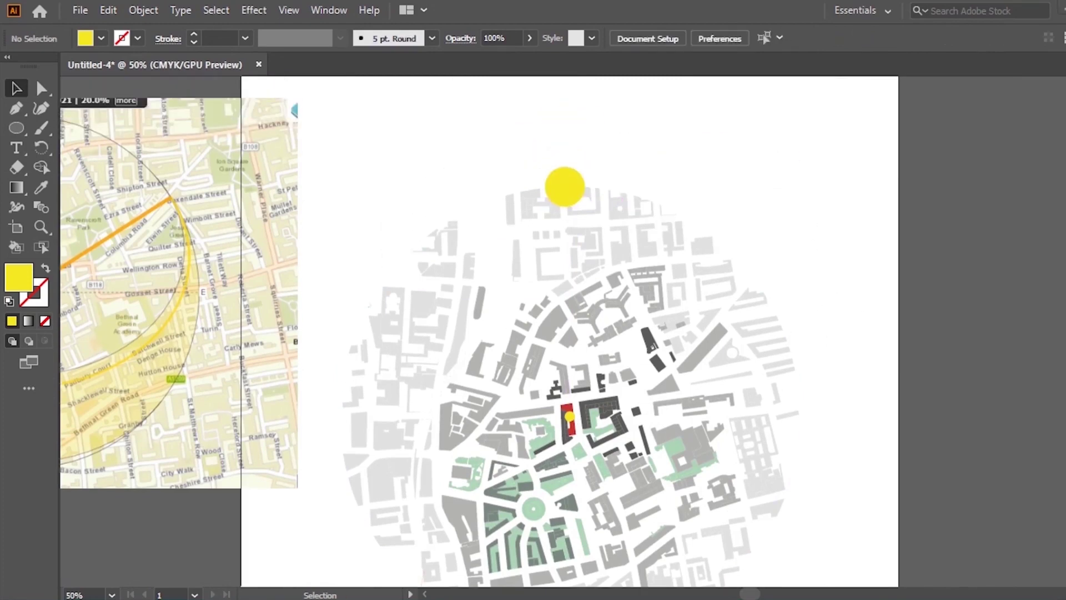
# - Try to rotate the small centre circle by 60° about the centre of the large northern circle
pyautogui.click(569, 416)
pyautogui.click(46, 156)
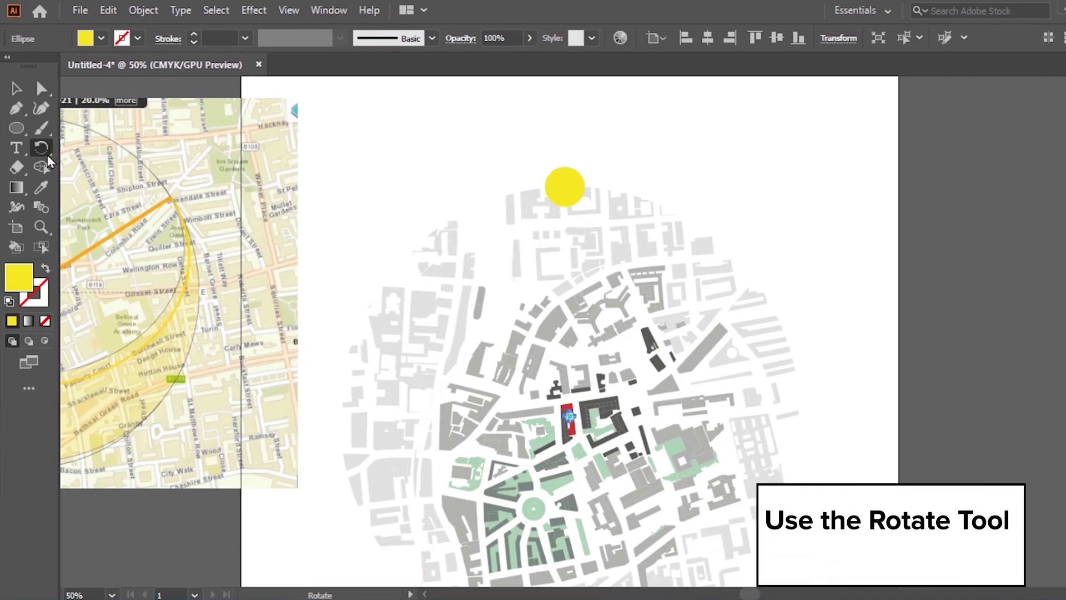
pyautogui.click(87, 148)
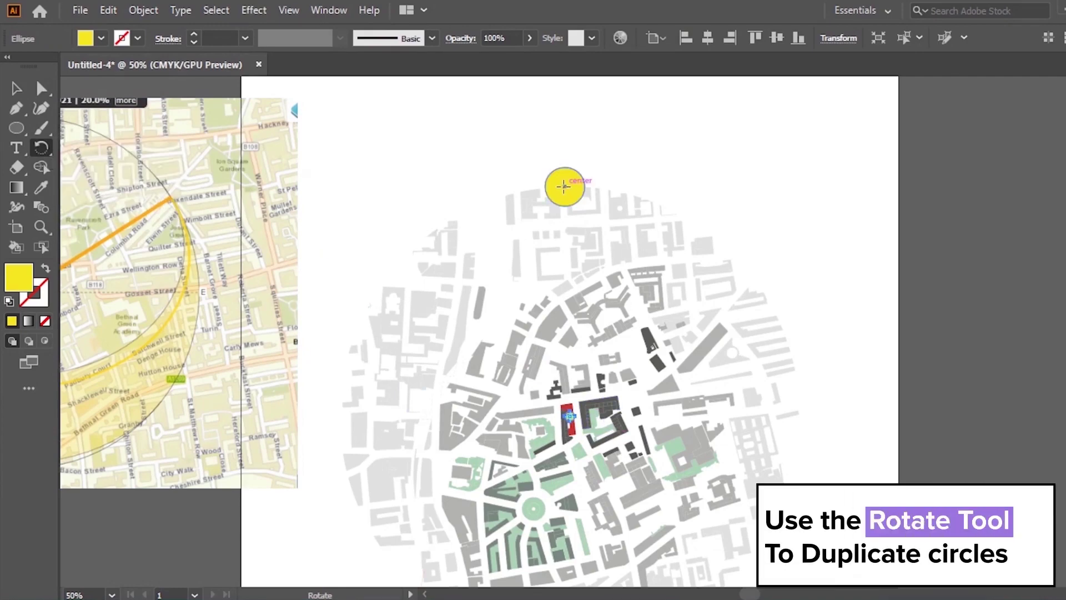
pyautogui.hotkey('ctrl', '+')
pyautogui.hotkey('ctrl', '+')
pyautogui.hotkey('ctrl', '+')
pyautogui.hotkey('ctrl', '+')
pyautogui.hotkey('ctrl', '+')
pyautogui.hotkey('ctrl', '+')
pyautogui.hotkey('ctrl', '+')
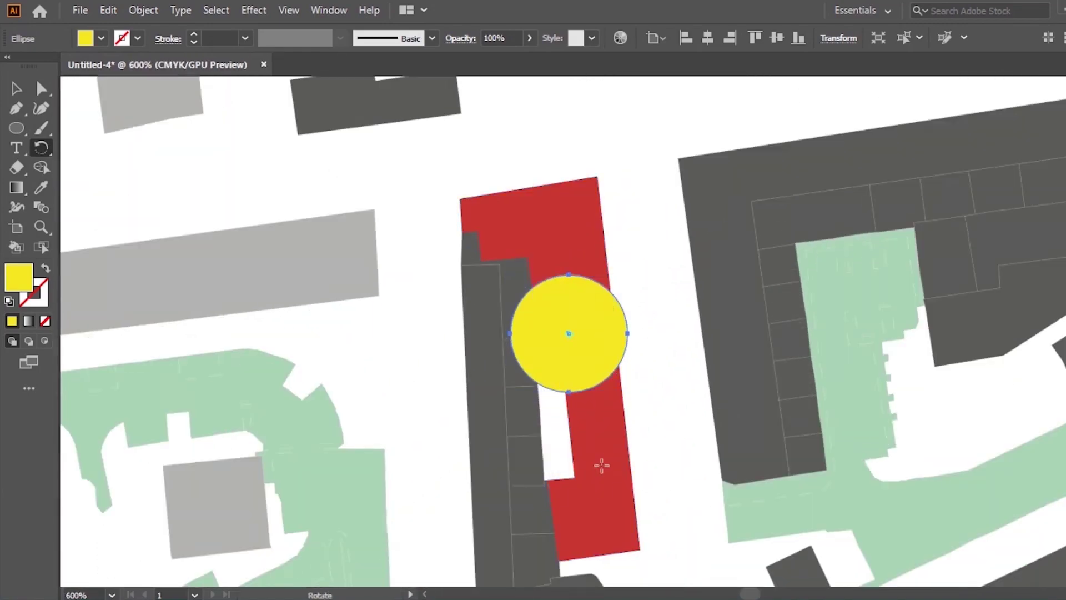
pyautogui.scroll(5, 602, 433)
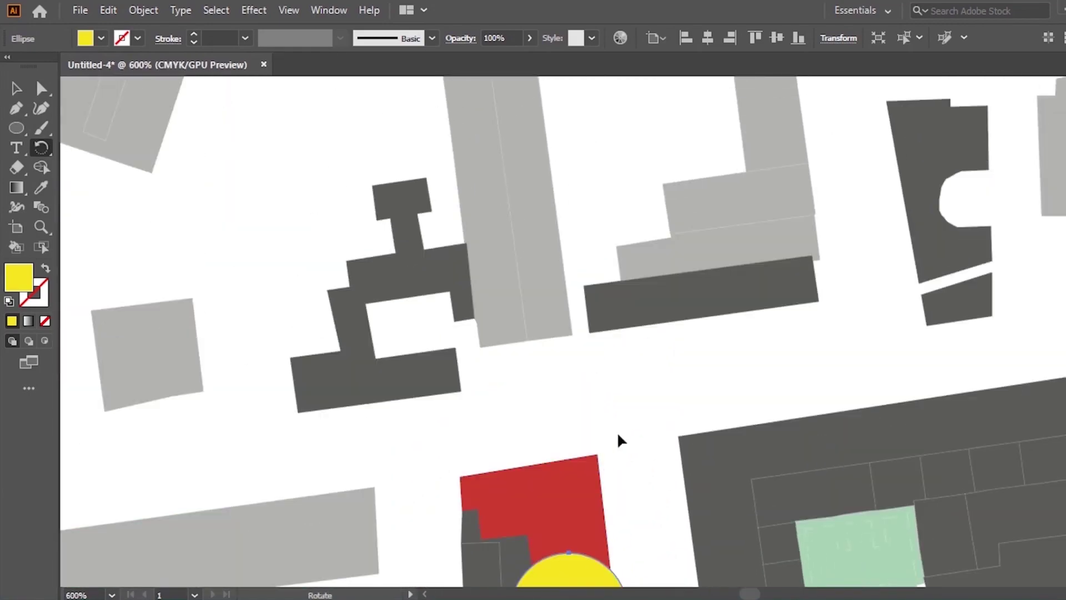
pyautogui.scroll(10, 617, 428)
pyautogui.scroll(15, 611, 395)
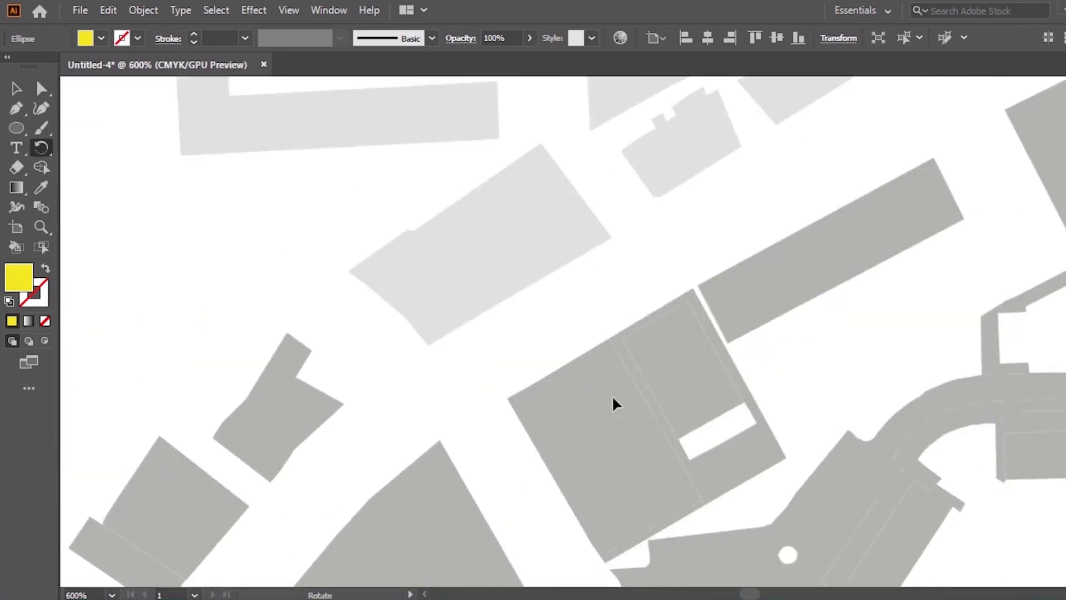
pyautogui.scroll(3, 498, 309)
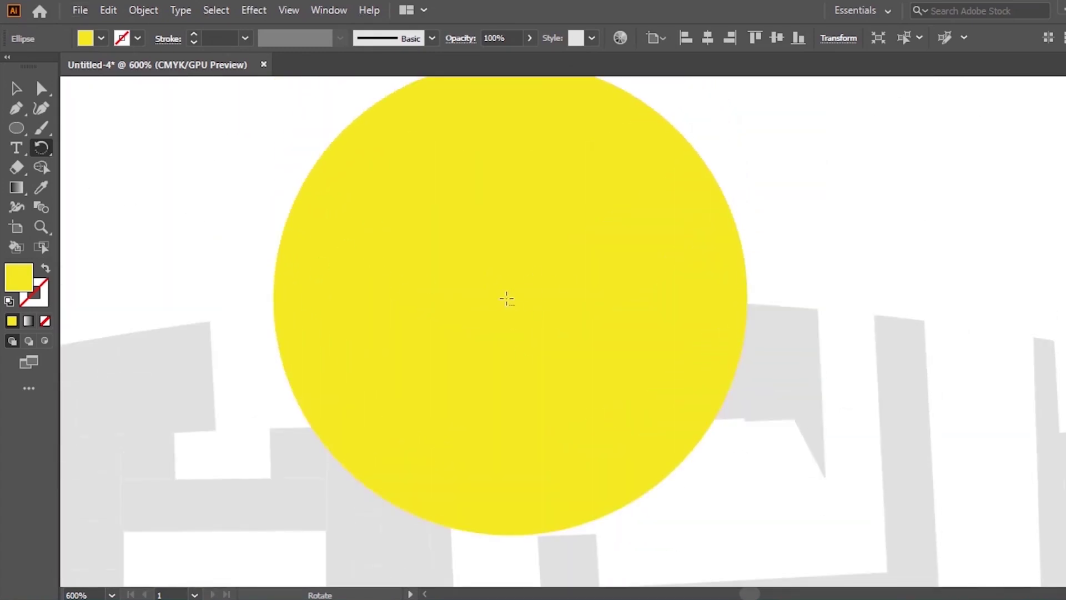
pyautogui.keyDown('alt'); pyautogui.click(501, 301); pyautogui.keyUp('alt')
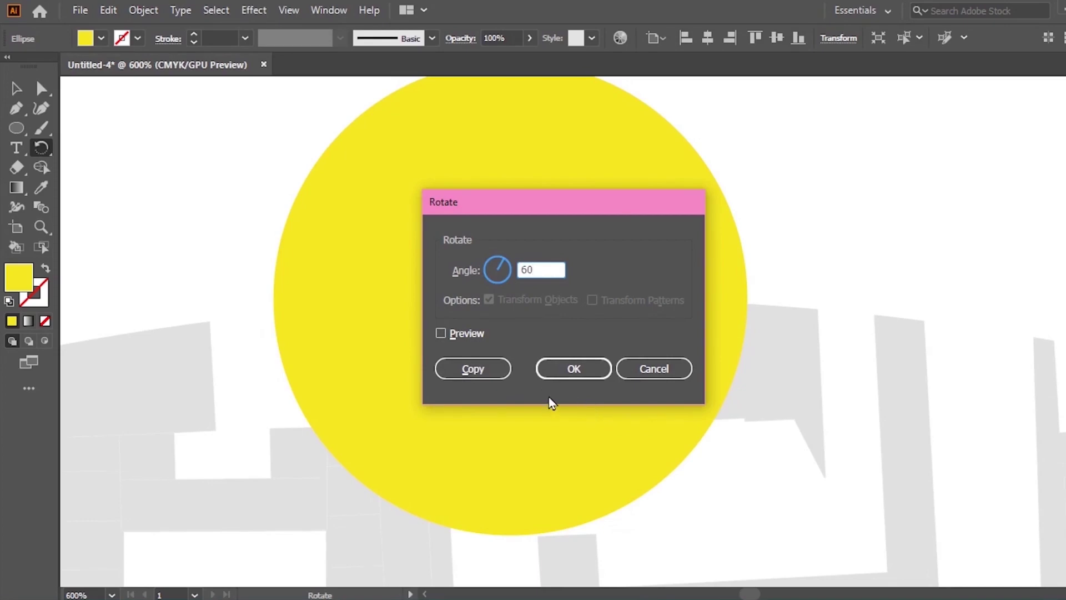
pyautogui.click(601, 371)
pyautogui.hotkey('ctrl', '-')
pyautogui.hotkey('ctrl', '-')
pyautogui.hotkey('ctrl', '-')
pyautogui.hotkey('ctrl', '-')
pyautogui.hotkey('ctrl', '-')
pyautogui.hotkey('ctrl', '-')
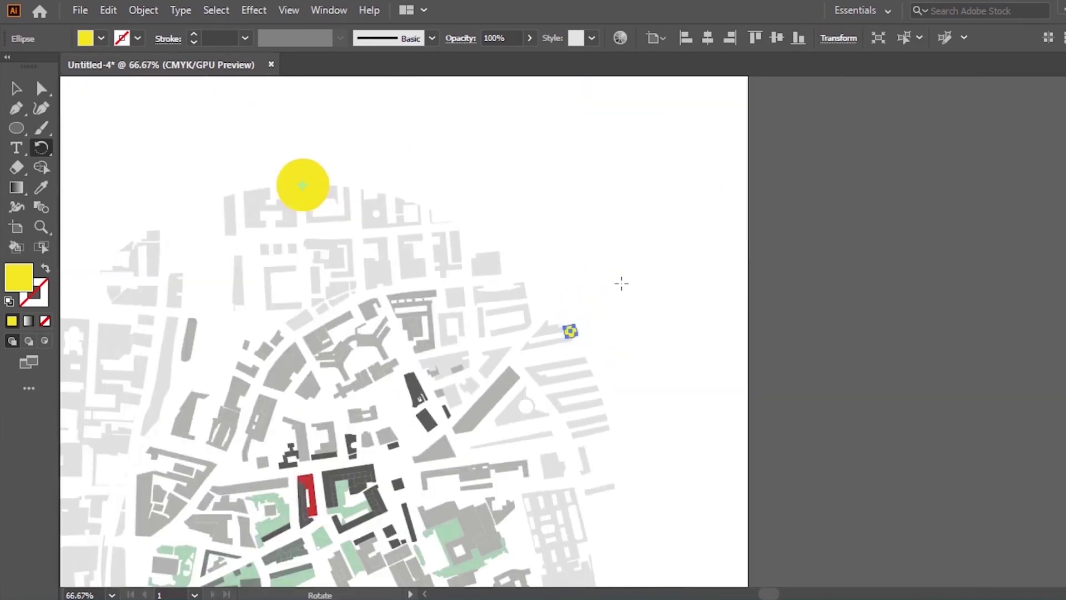
pyautogui.scroll(-2, 585, 382)
pyautogui.hscroll(-6, 584, 382)
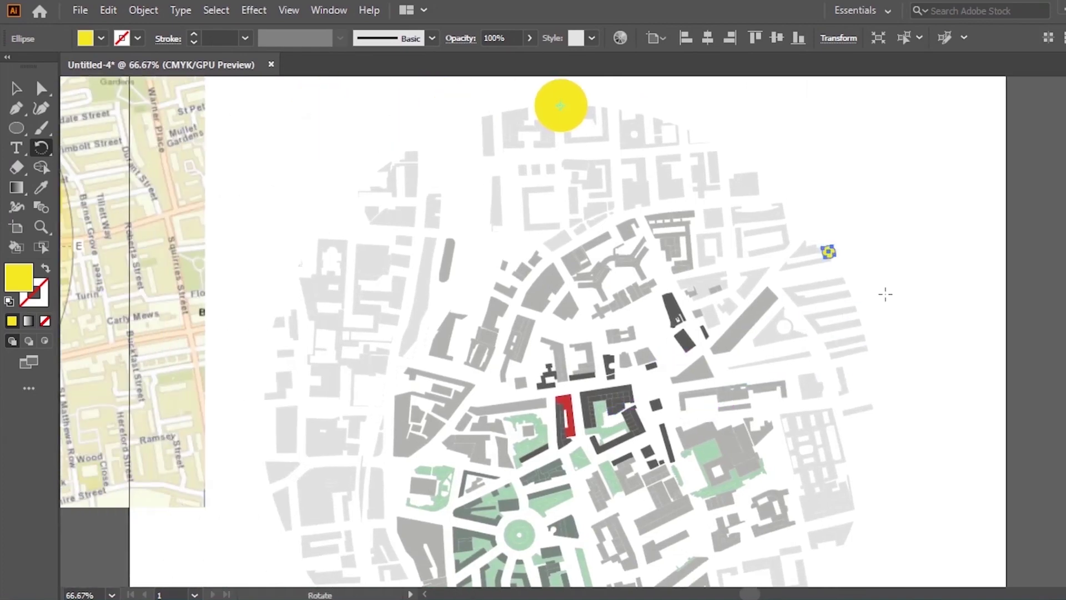
pyautogui.scroll(1, 566, 333)
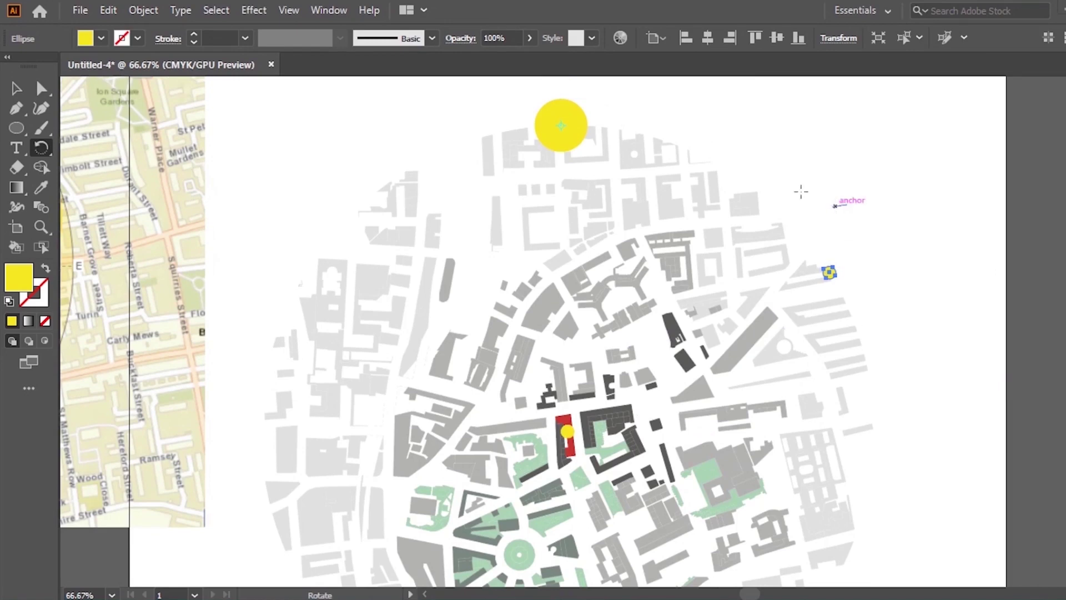
pyautogui.moveTo(647, 225); pyautogui.dragTo(563, 297)
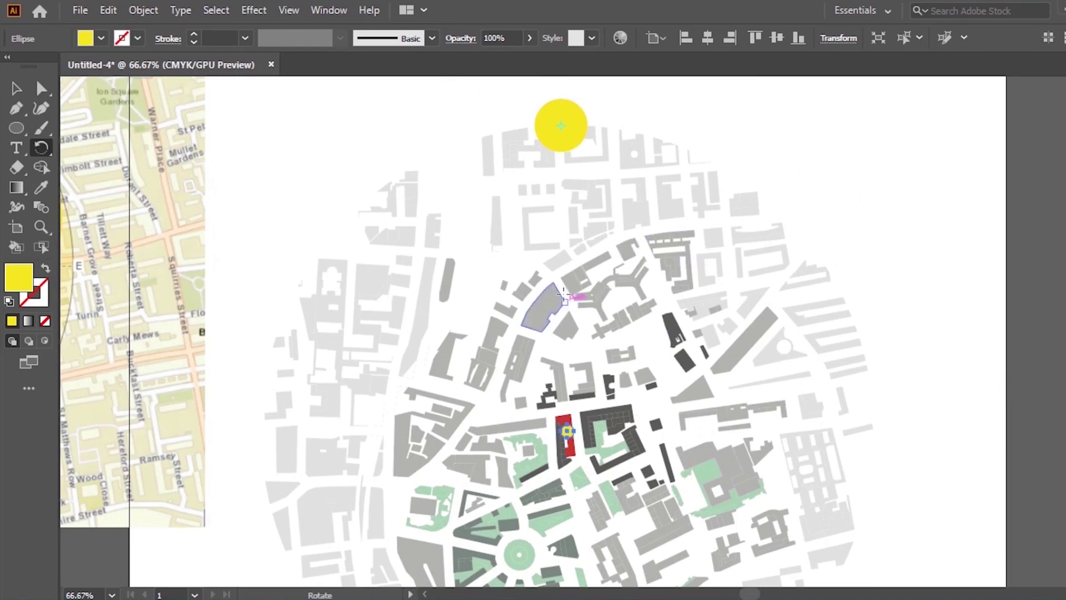
# - Create a copy of the small centre circle rotated 60° about the centre of the large northern circle
pyautogui.keyDown('alt'); pyautogui.click(559, 125); pyautogui.keyUp('alt')
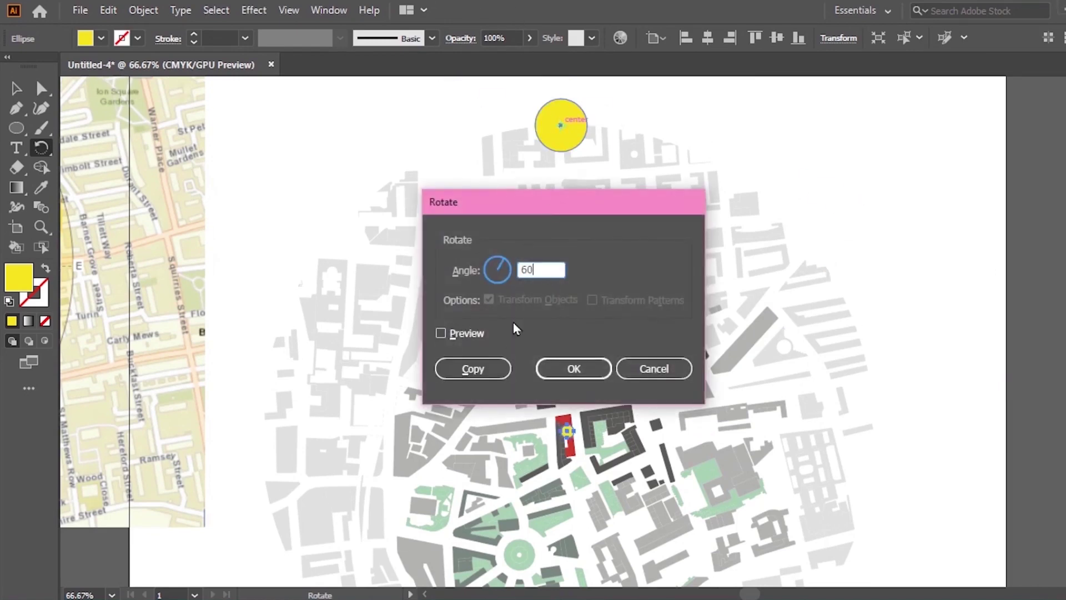
pyautogui.click(503, 333)
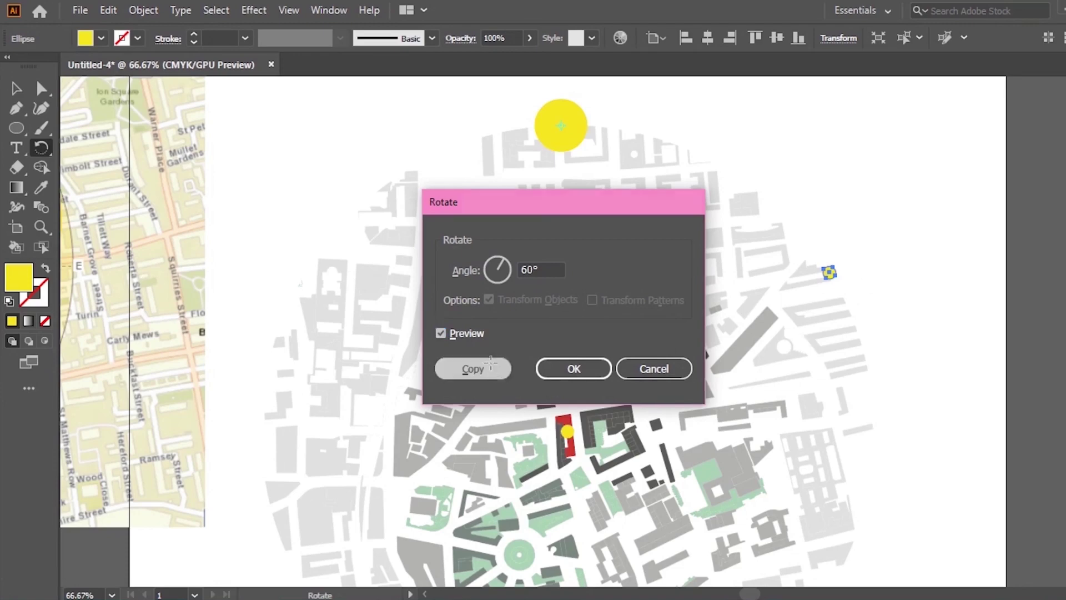
pyautogui.click(472, 368)
# - Try to rotate the new north-eastern circle about its own centre
pyautogui.keyDown('alt'); pyautogui.click(829, 273); pyautogui.keyUp('alt')
pyautogui.click(475, 367)
pyautogui.hotkey('ctrl', 'z')
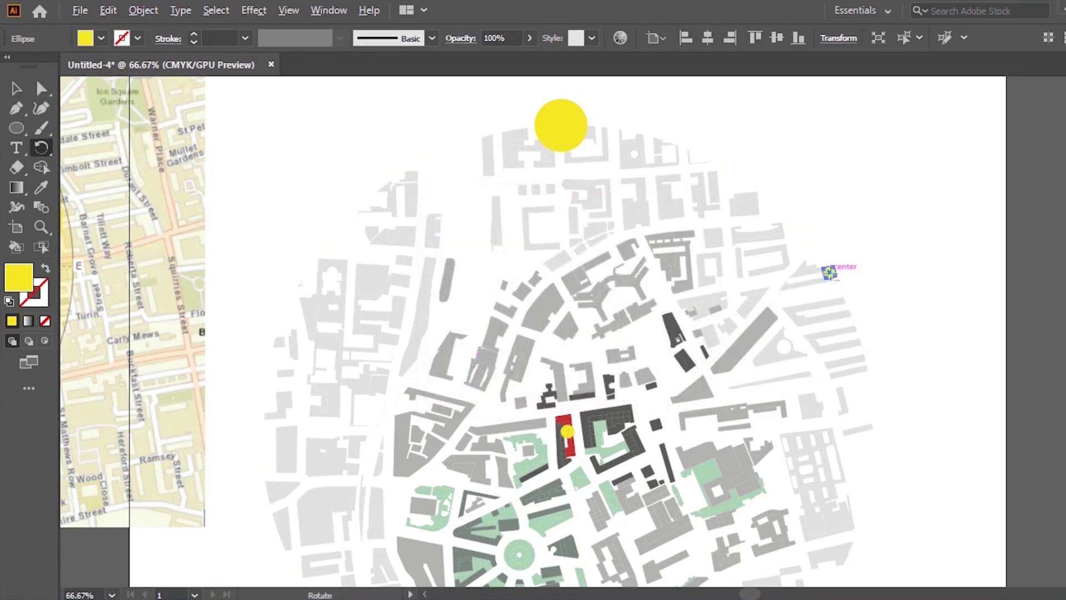
pyautogui.press('Return')
pyautogui.write('-60')
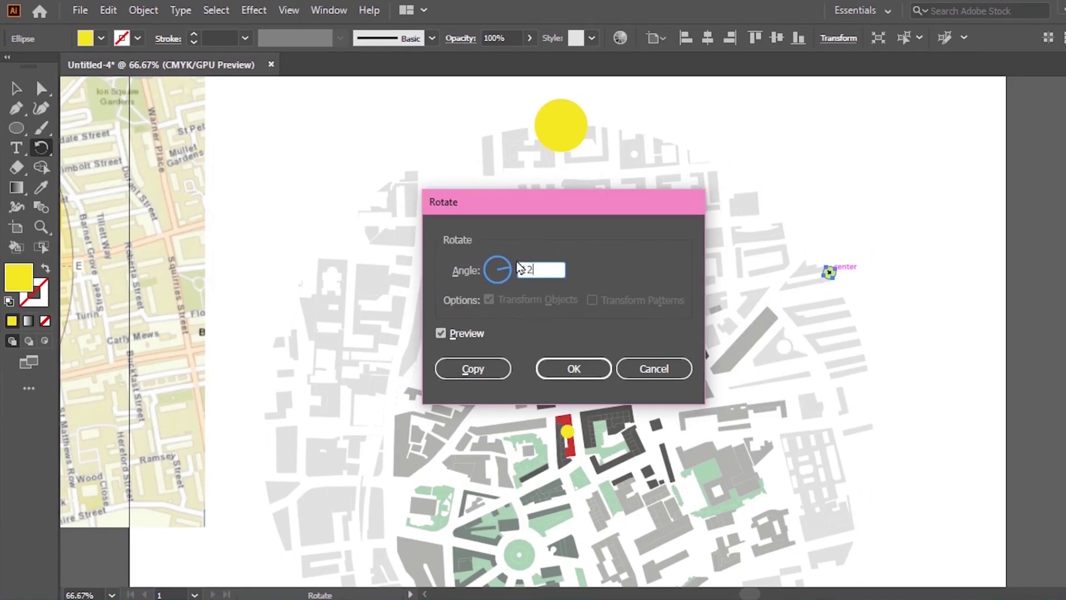
pyautogui.click(573, 369)
# - Create a copy of the small centre circle rotated 60° about the north-eastern circle's centre, placing it at the map's south-eastern edge
pyautogui.scroll(-5, 687, 296)
pyautogui.hotkey('ctrl', '-')
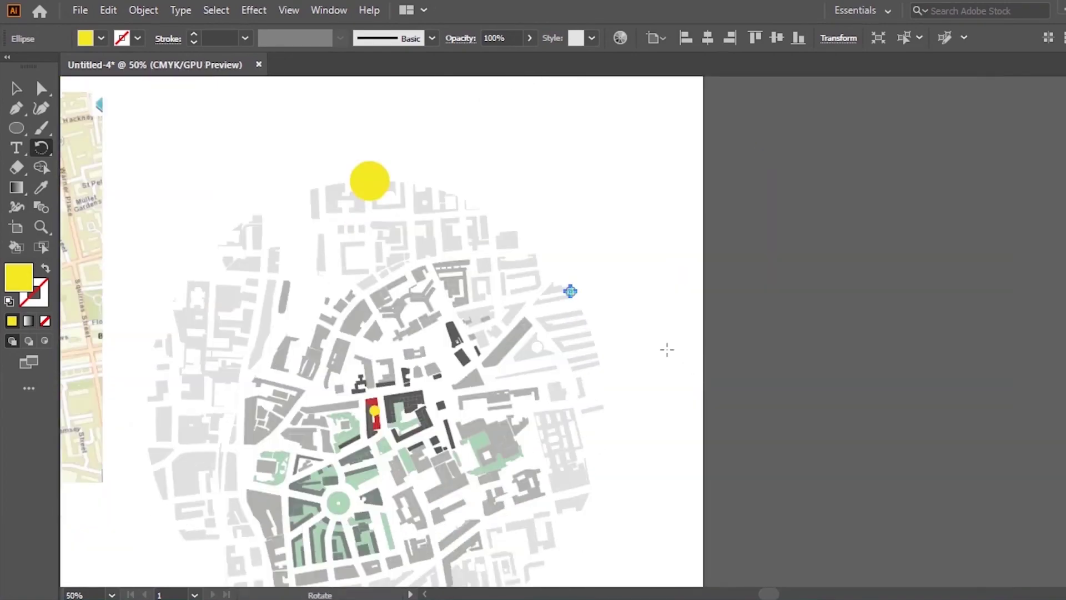
pyautogui.scroll(-2, 666, 350)
pyautogui.hscroll(-6, 599, 409)
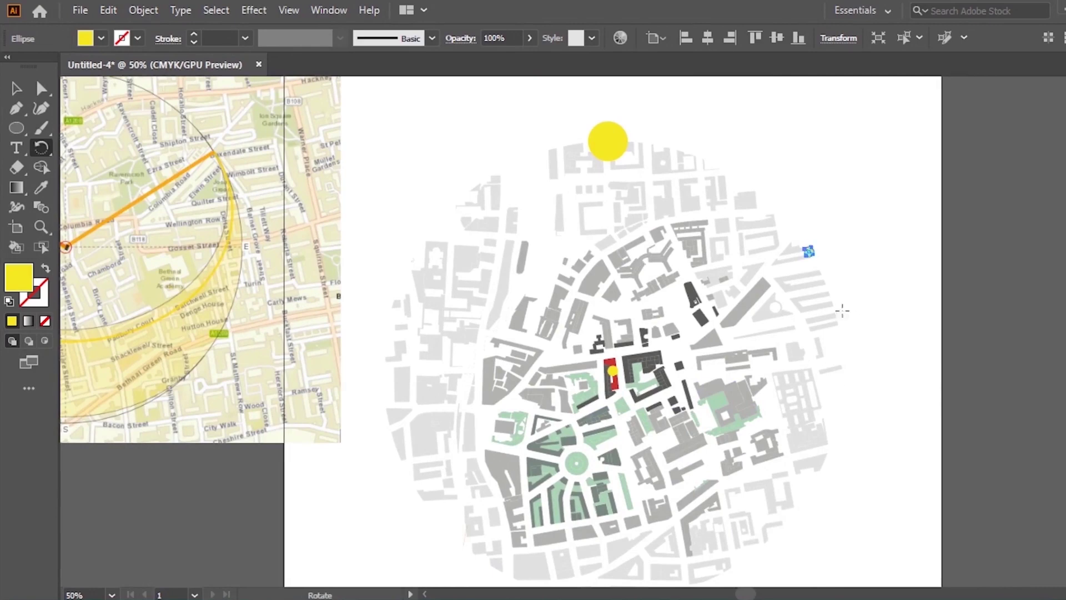
pyautogui.press('v')
pyautogui.click(612, 369)
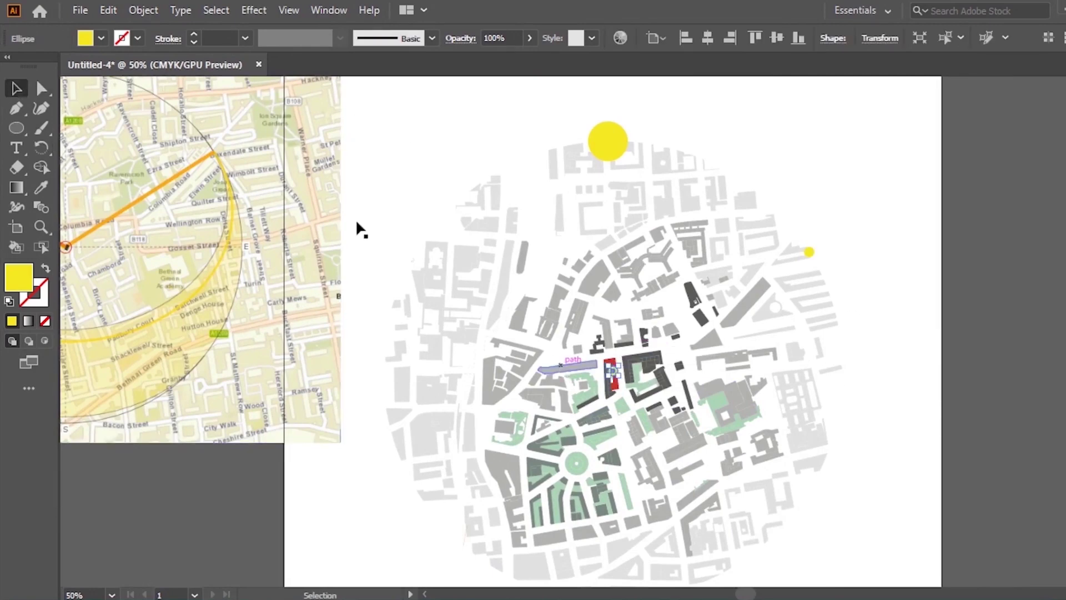
pyautogui.click(45, 148)
pyautogui.keyDown('alt'); pyautogui.click(809, 251); pyautogui.keyUp('alt')
pyautogui.click(575, 370)
pyautogui.click(19, 91)
pyautogui.click(360, 145)
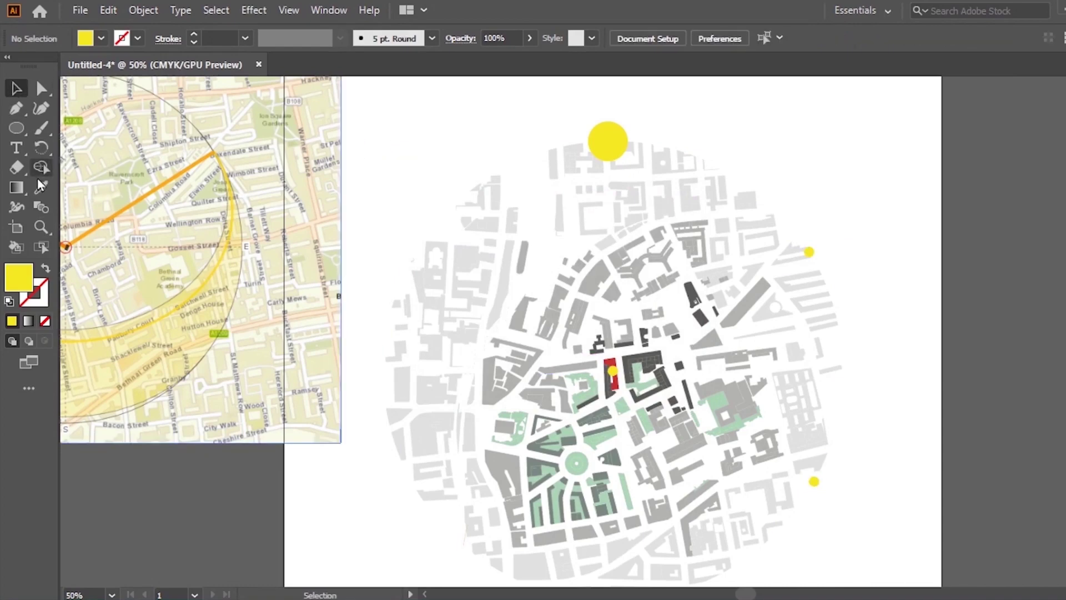
# - Create a copy of the centre circle rotated 60° about the south-eastern circle's centre, placing it at the map's southern edge
pyautogui.press('r')
pyautogui.click(20, 95)
pyautogui.click(612, 370)
pyautogui.click(41, 147)
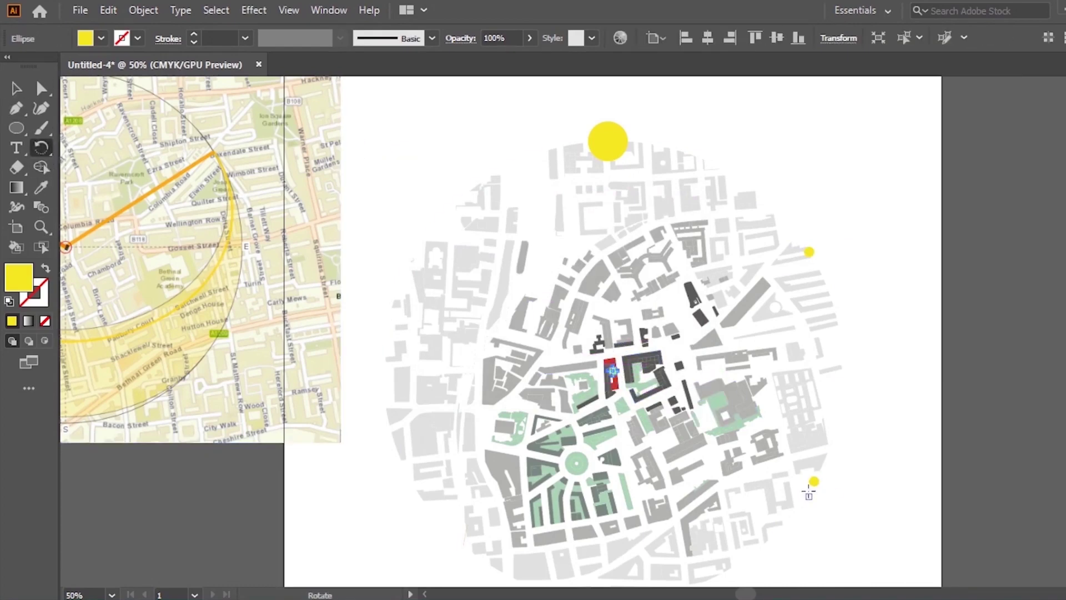
pyautogui.keyDown('alt'); pyautogui.click(814, 481); pyautogui.keyUp('alt')
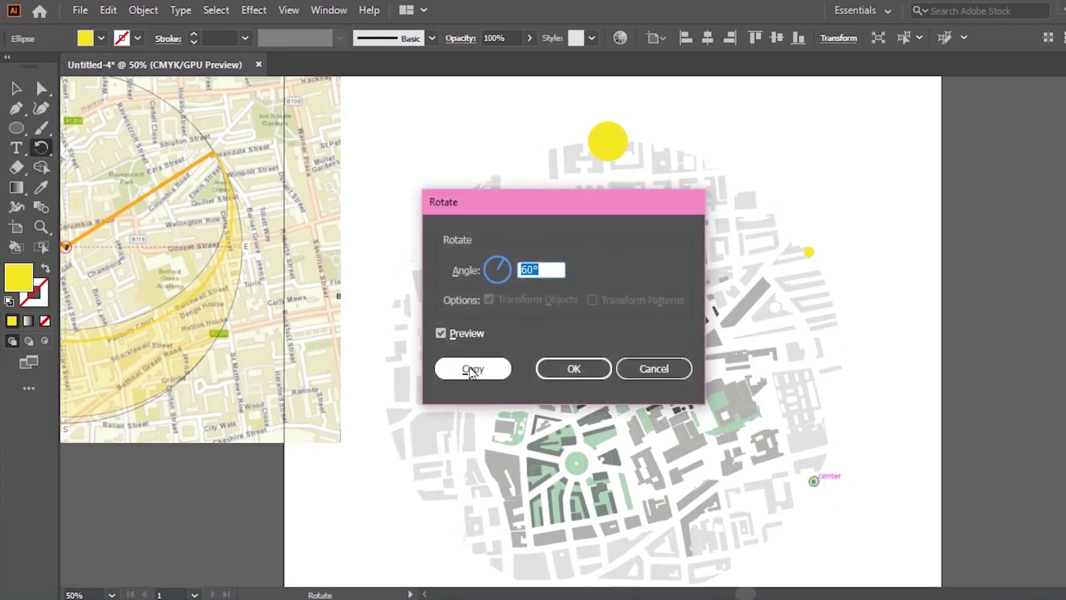
pyautogui.click(474, 369)
# - Create a copy of the centre circle rotated 60° about the southern circle's centre, placing it at the map's south-western edge
pyautogui.scroll(-5, 610, 383)
pyautogui.scroll(3, 613, 380)
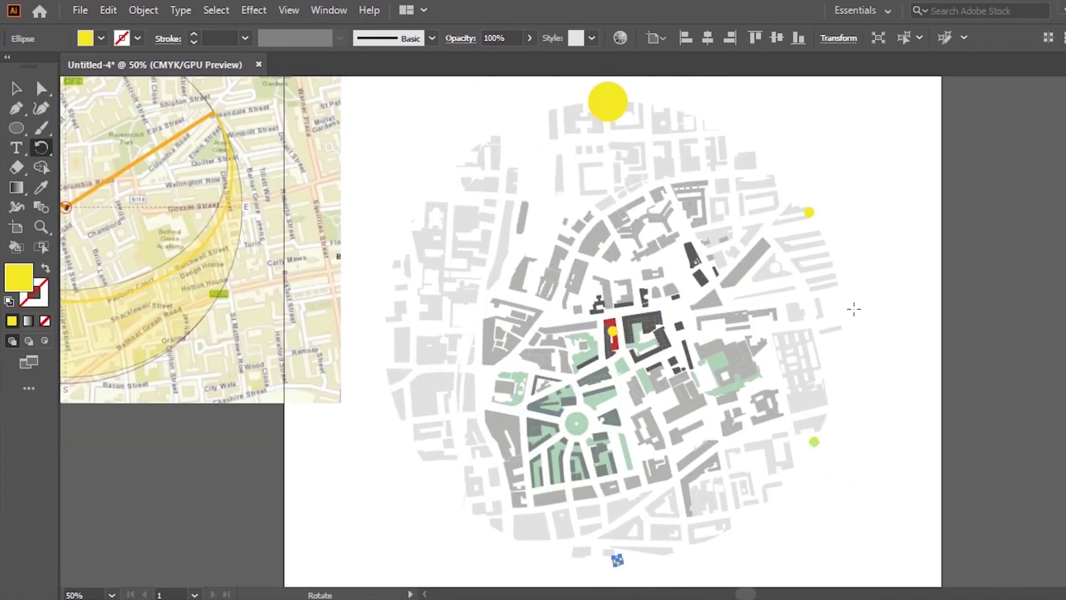
pyautogui.click(19, 92)
pyautogui.click(613, 331)
pyautogui.press('r')
pyautogui.keyDown('alt'); pyautogui.click(612, 331); pyautogui.keyUp('alt')
pyautogui.click(473, 369)
pyautogui.keyDown('alt'); pyautogui.click(617, 560); pyautogui.keyUp('alt')
pyautogui.click(466, 368)
# - Create a copy of the centre circle rotated 60° about the south-western circle's centre, placing it at the map's north-western edge
pyautogui.click(20, 90)
pyautogui.click(41, 147)
pyautogui.keyDown('alt'); pyautogui.click(416, 450); pyautogui.keyUp('alt')
pyautogui.click(473, 369)
pyautogui.click(18, 89)
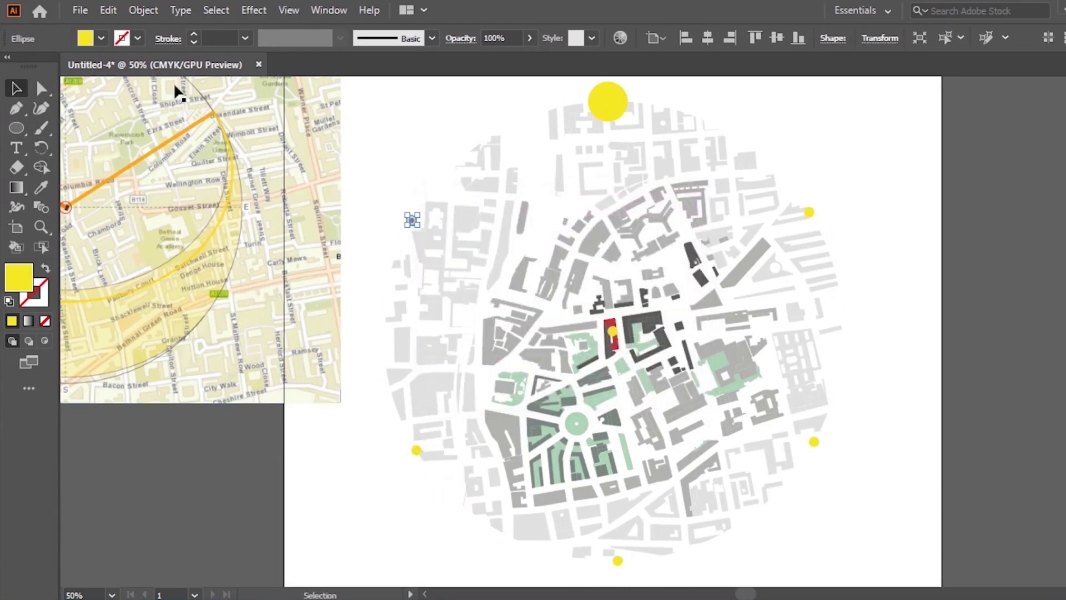
# - Delete the large northern circle and the small circle over the red site
pyautogui.click(778, 103)
pyautogui.click(612, 331)
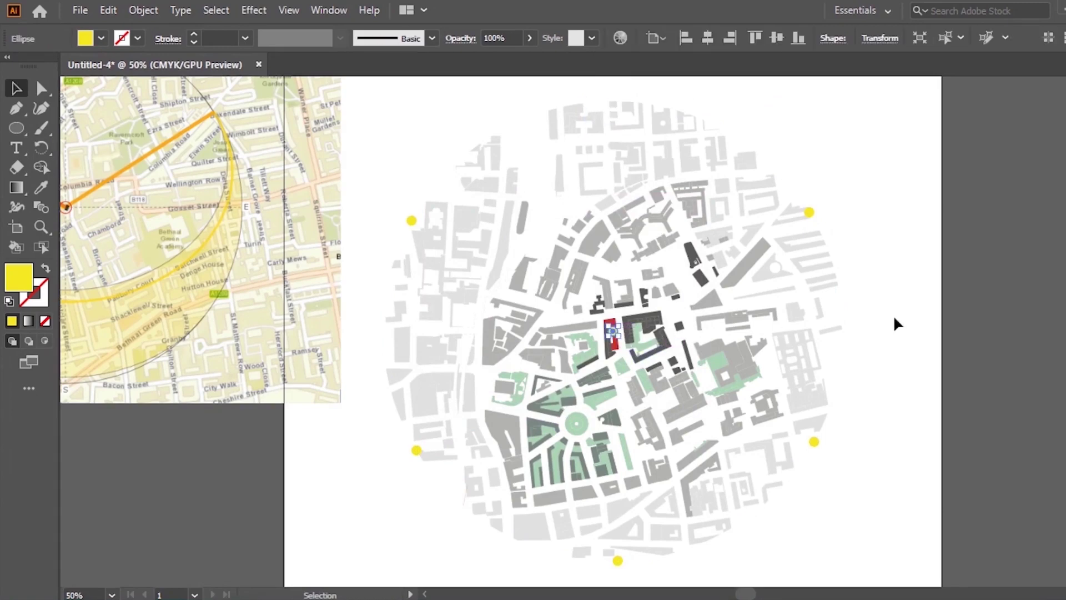
pyautogui.click(812, 220)
pyautogui.click(611, 329)
pyautogui.click(900, 265)
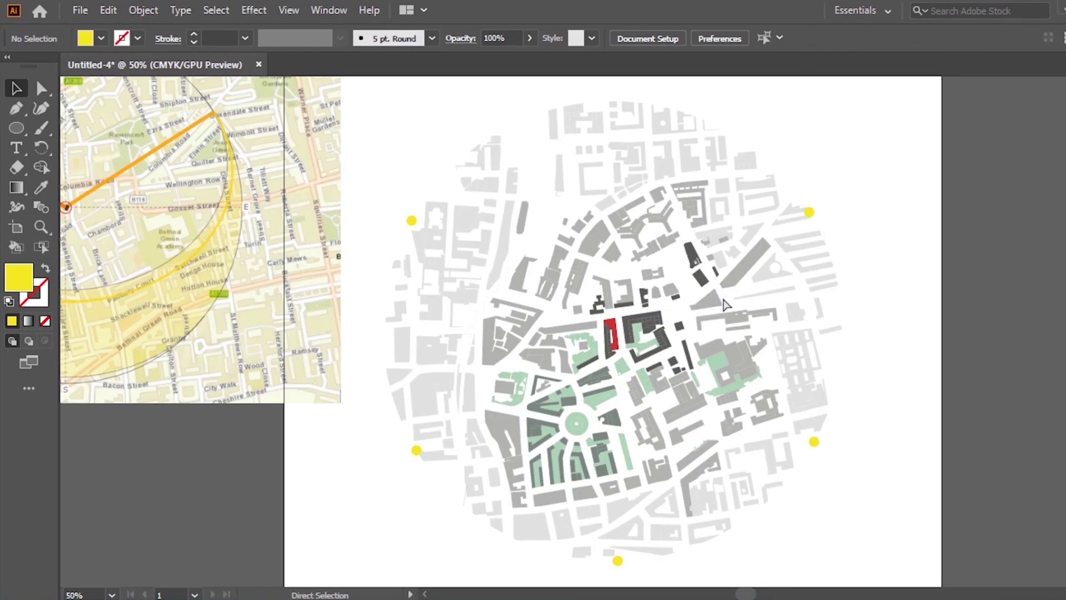
# - Move the north-western and north-eastern circles slightly outward and south along the map edge, following the sun path reference
pyautogui.hotkey('ctrl', '-')
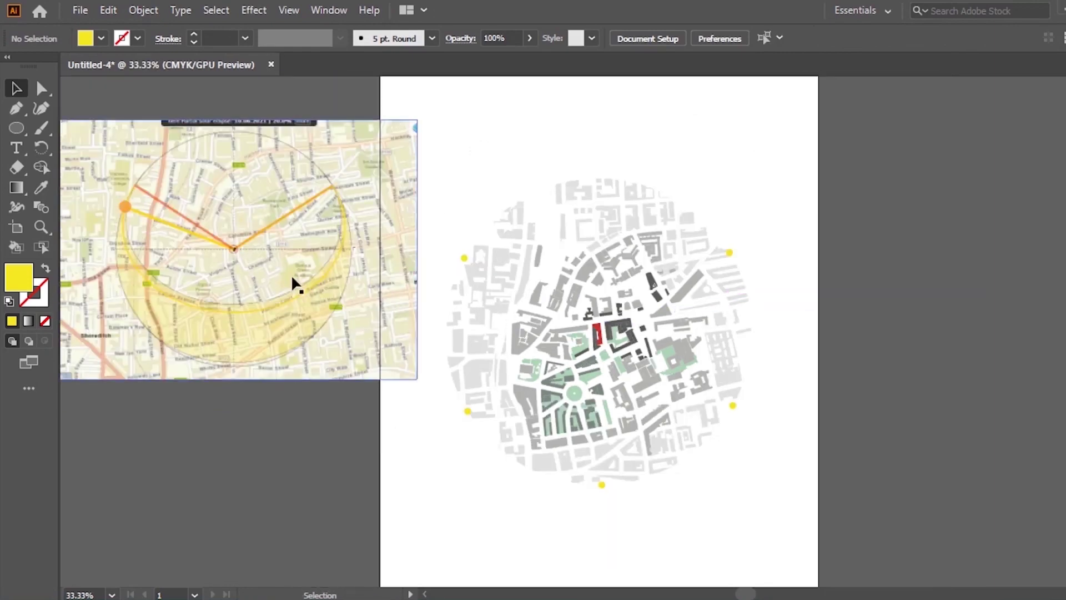
pyautogui.hotkey('ctrl', '+')
pyautogui.hotkey('ctrl', '+')
pyautogui.moveTo(362, 190); pyautogui.dragTo(342, 218)
pyautogui.moveTo(887, 173); pyautogui.dragTo(911, 221)
pyautogui.hotkey('ctrl', '-')
pyautogui.hotkey('ctrl', '-')
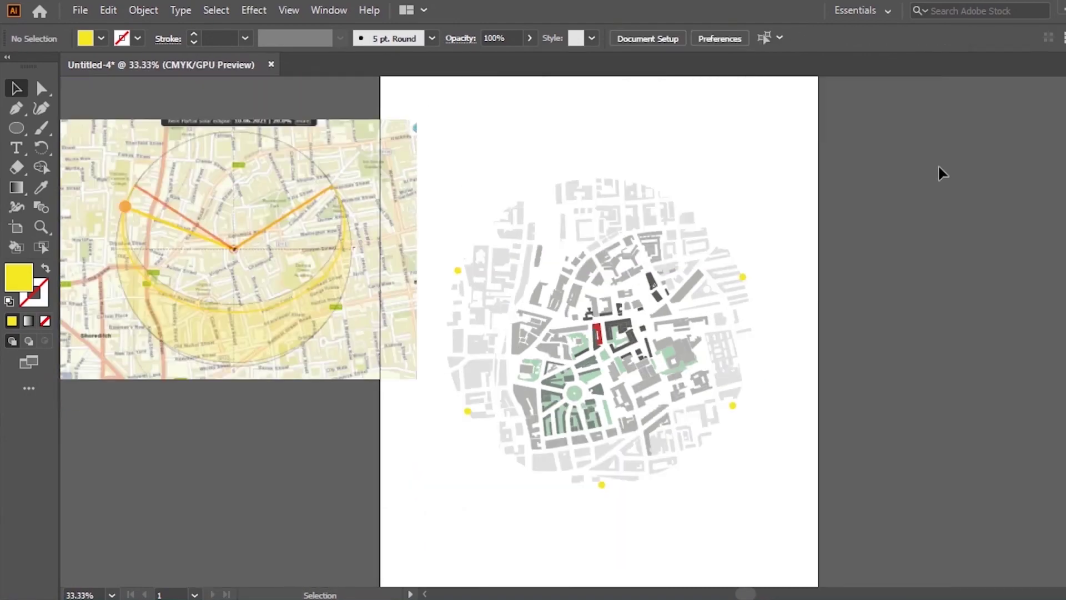
# - Enlarge the north-eastern and south-eastern yellow circles from their centres to roughly three times their diameter
pyautogui.click(745, 276)
pyautogui.hotkey('ctrl', '+')
pyautogui.hotkey('ctrl', '+')
pyautogui.hotkey('ctrl', '+')
pyautogui.hotkey('ctrl', '+')
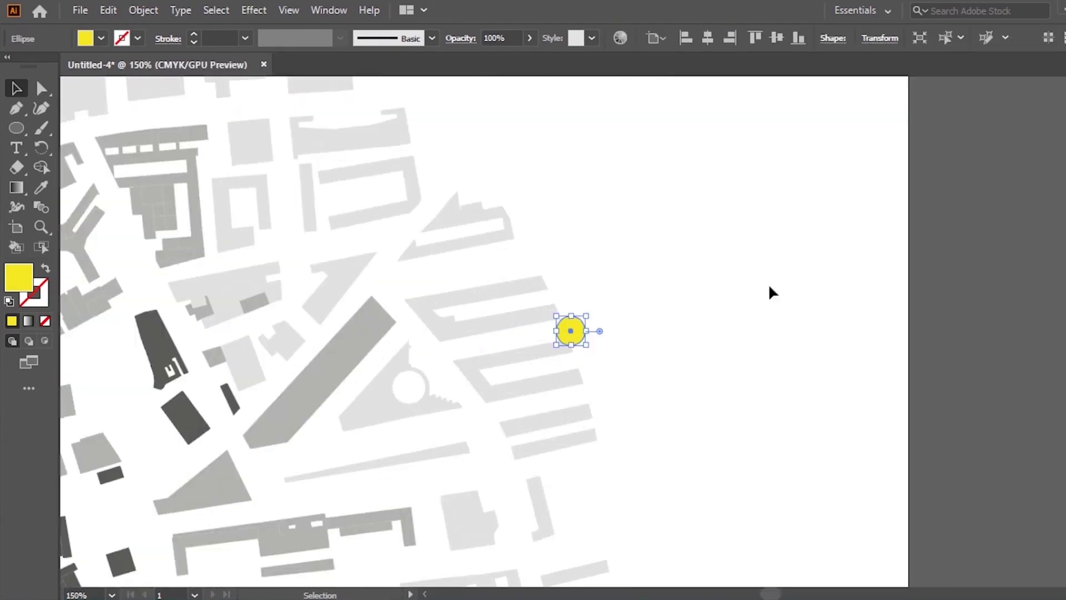
pyautogui.moveTo(587, 345); pyautogui.dragTo(632, 383)
pyautogui.scroll(-10, 697, 289)
pyautogui.click(525, 393)
pyautogui.moveTo(541, 408); pyautogui.dragTo(587, 444)
pyautogui.click(668, 385)
# - Enlarge the southern and south-western yellow circles from their centres to match the eastern ones
pyautogui.scroll(-9, 668, 384)
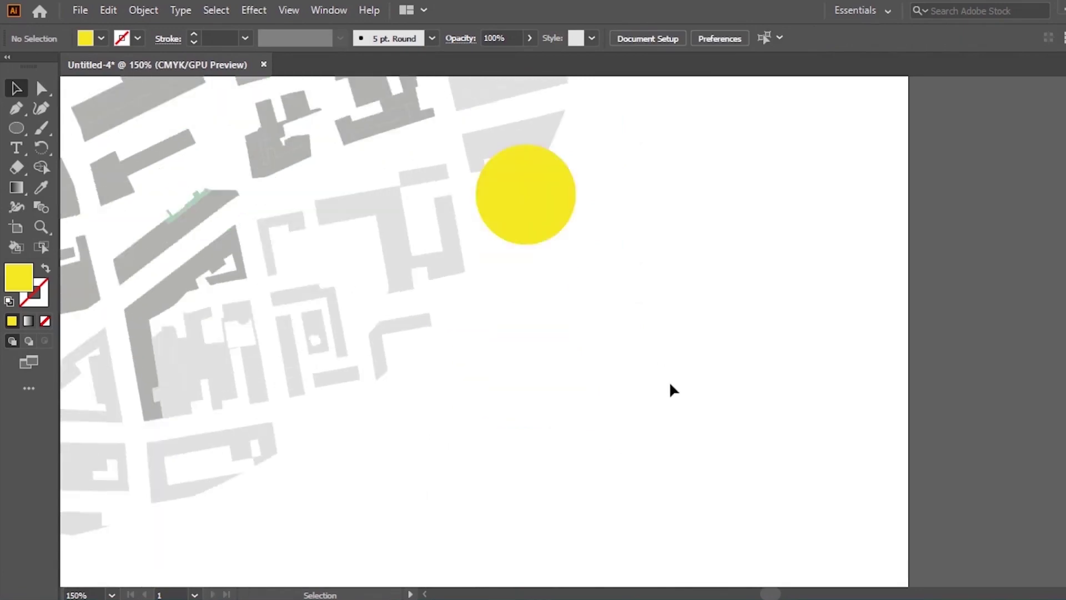
pyautogui.hscroll(-4, 391, 450)
pyautogui.hscroll(-5, 390, 450)
pyautogui.click(473, 383)
pyautogui.moveTo(487, 388); pyautogui.dragTo(529, 423)
pyautogui.click(566, 441)
pyautogui.hscroll(-6, 566, 440)
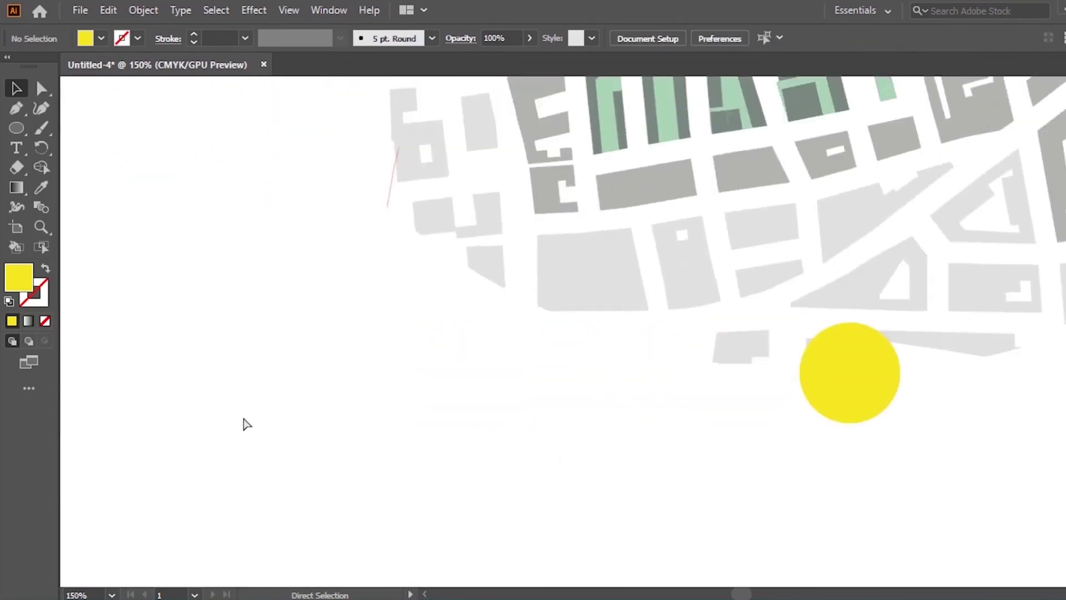
pyautogui.scroll(6, 265, 424)
pyautogui.click(251, 404)
pyautogui.moveTo(261, 413); pyautogui.dragTo(302, 445)
pyautogui.click(166, 452)
# - Enlarge the north-western yellow circle from its centre to match the other four circles
pyautogui.hotkey('ctrl', '0')
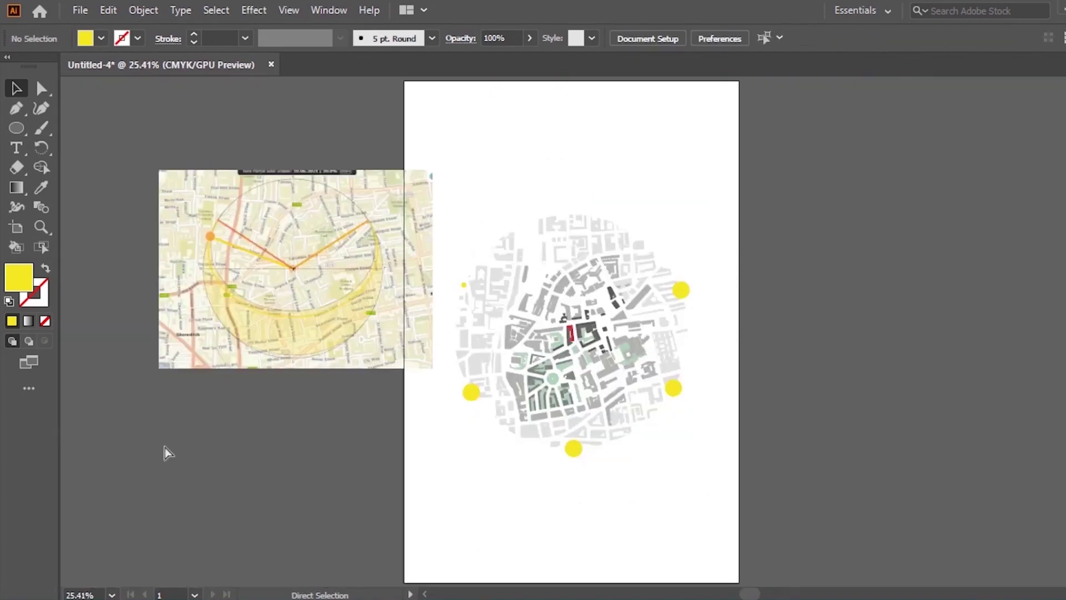
pyautogui.hotkey('ctrl', '1')
pyautogui.click(149, 150)
pyautogui.moveTo(159, 160); pyautogui.dragTo(183, 191)
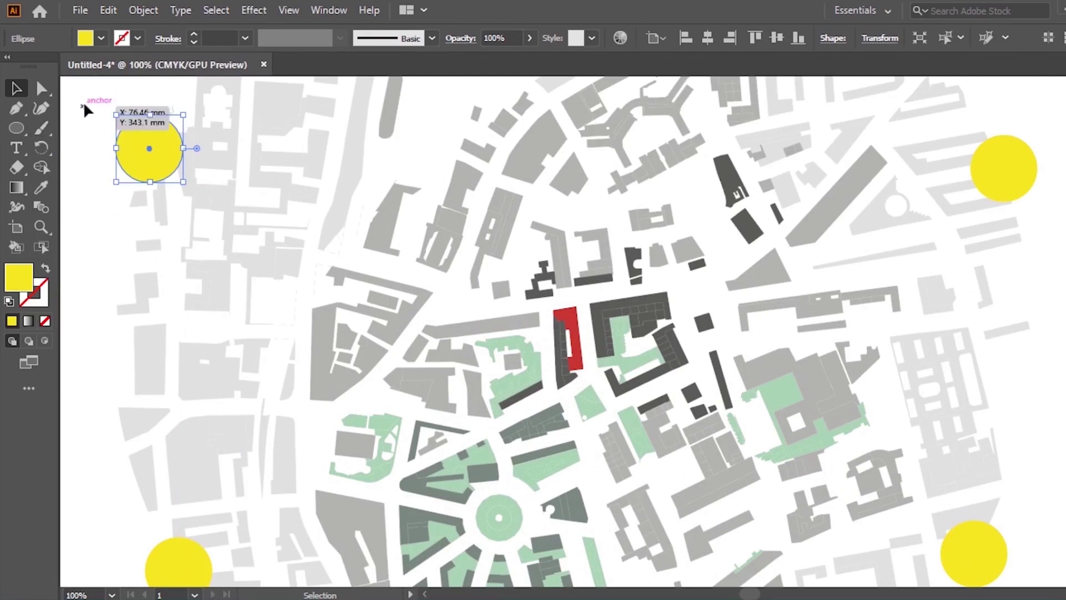
pyautogui.click(395, 348)
# - Recolour the north-eastern circle with the orange sampled from the north-eastern line in the sun path reference
pyautogui.hotkey('ctrl', '-')
pyautogui.hotkey('ctrl', '-')
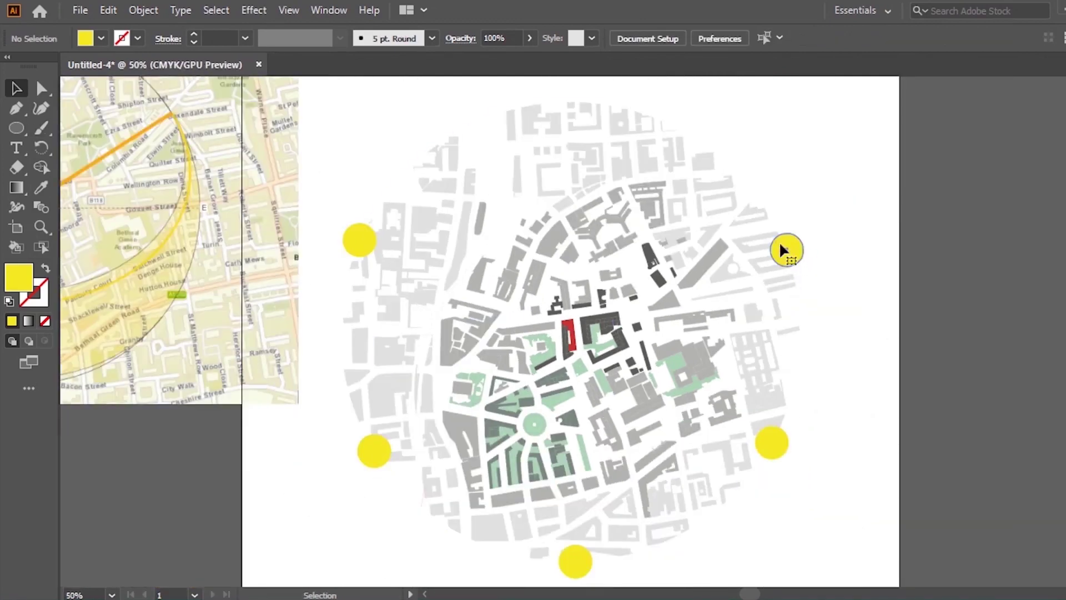
pyautogui.click(783, 251)
pyautogui.press('i')
pyautogui.click(108, 149)
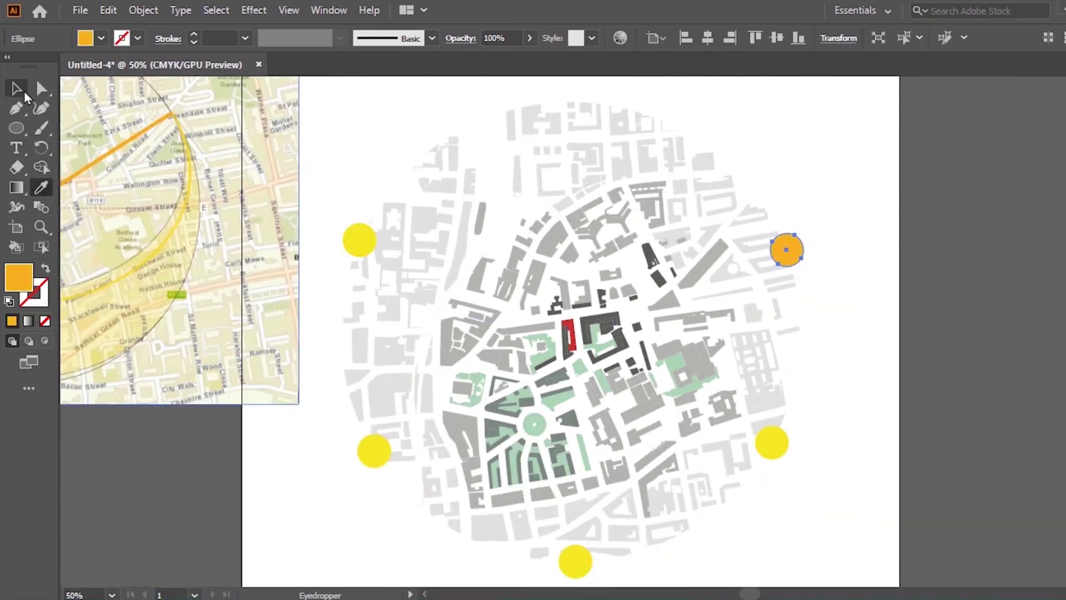
pyautogui.click(22, 91)
pyautogui.click(433, 283)
# - Recolour the north-western circle with the orange-red sampled from the north-western line in the sun path reference
pyautogui.hscroll(-5, 526, 291)
pyautogui.click(598, 239)
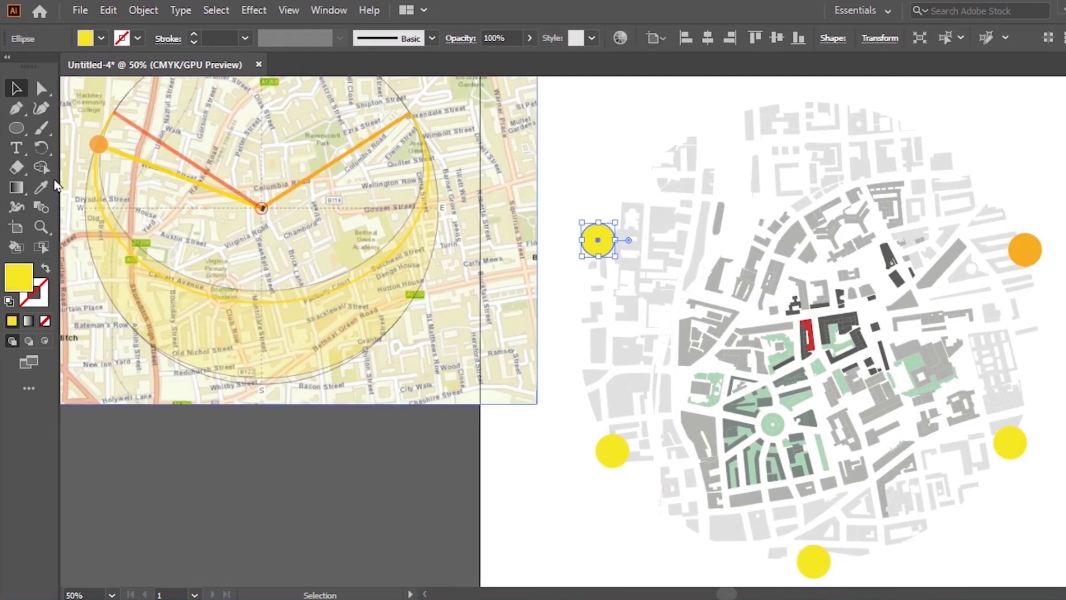
pyautogui.press('i')
pyautogui.click(147, 135)
pyautogui.click(16, 87)
pyautogui.click(402, 455)
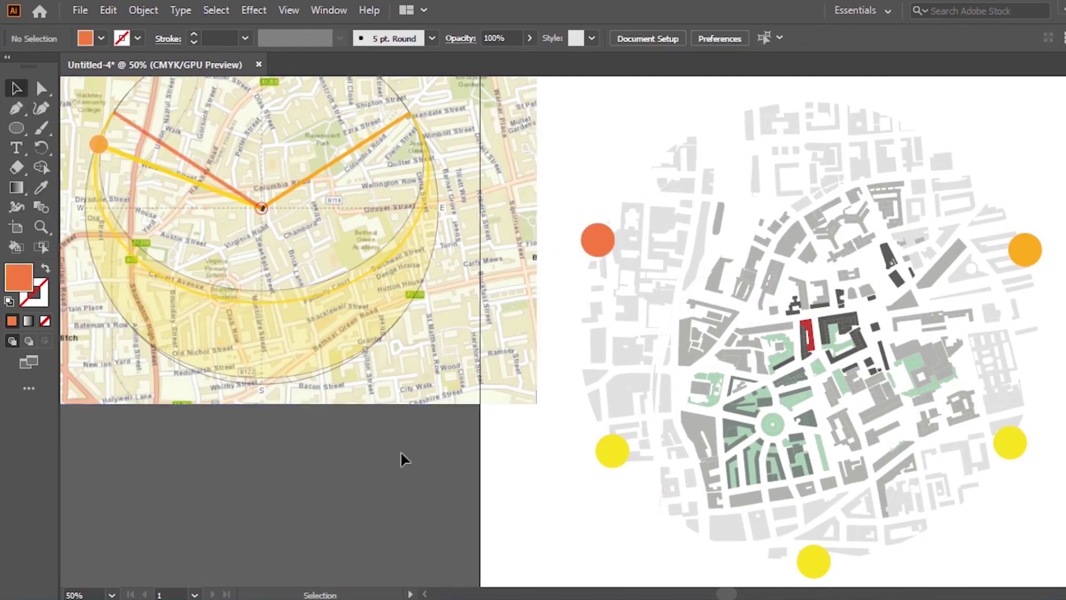
# - Recolour the north-eastern circle with a medium blue fill
pyautogui.hscroll(4, 401, 451)
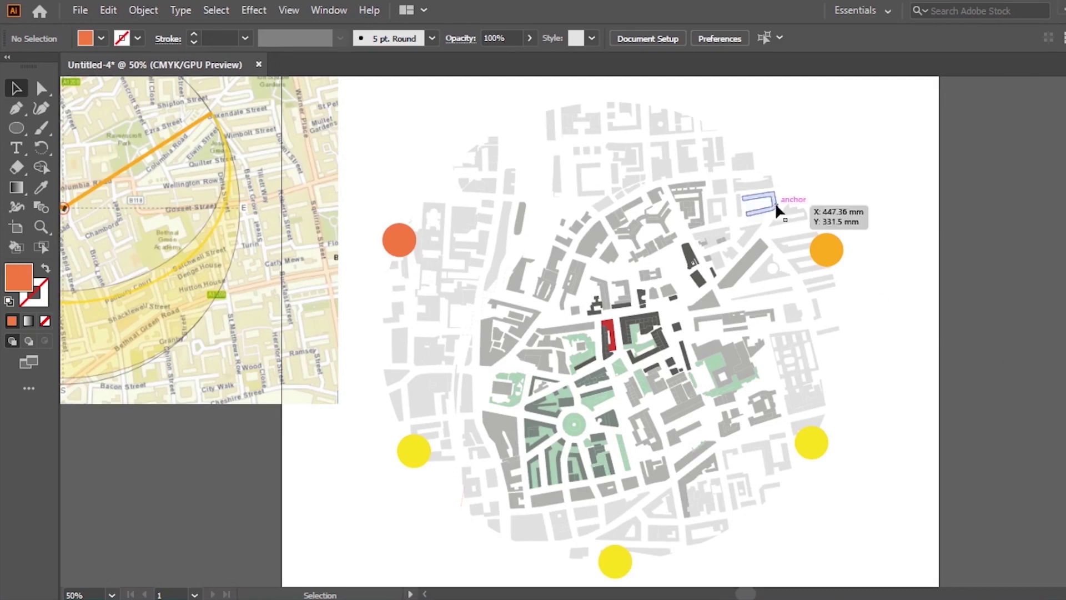
pyautogui.click(837, 254)
pyautogui.doubleClick(22, 280)
pyautogui.click(871, 186)
pyautogui.moveTo(725, 127); pyautogui.dragTo(768, 114)
pyautogui.click(1040, 121)
pyautogui.click(919, 328)
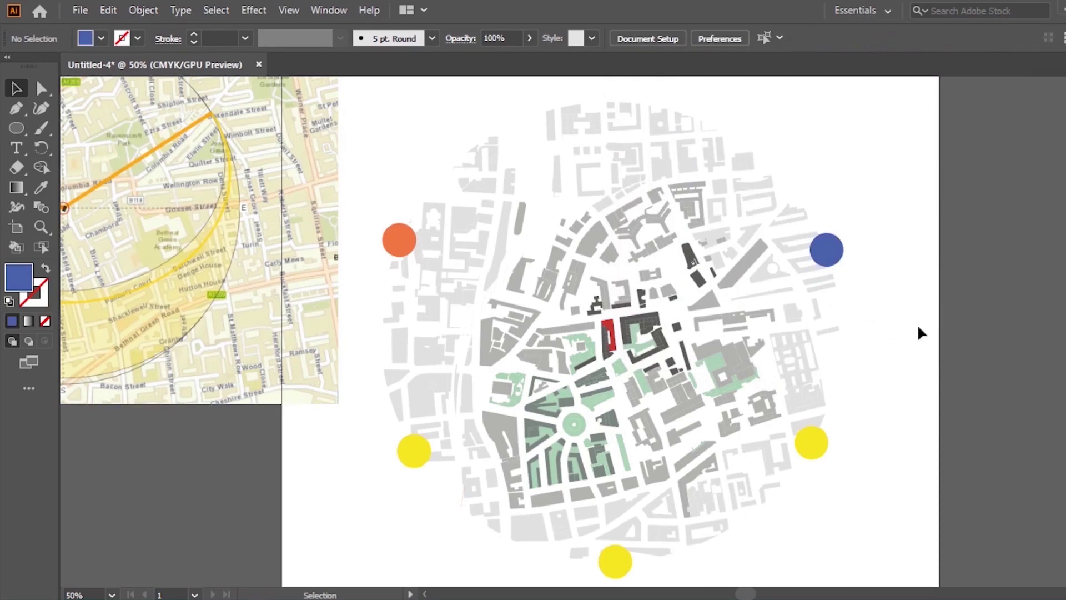
# - Fill the southern circle with the orange F9A428
pyautogui.click(622, 567)
pyautogui.doubleClick(18, 276)
pyautogui.write('F8A428')
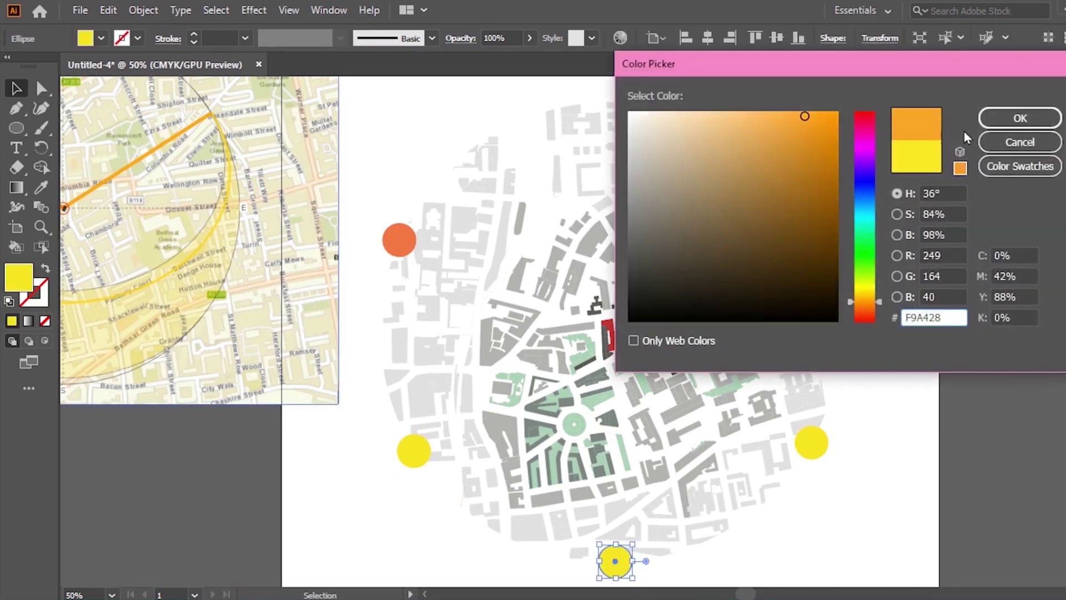
pyautogui.press('Return')
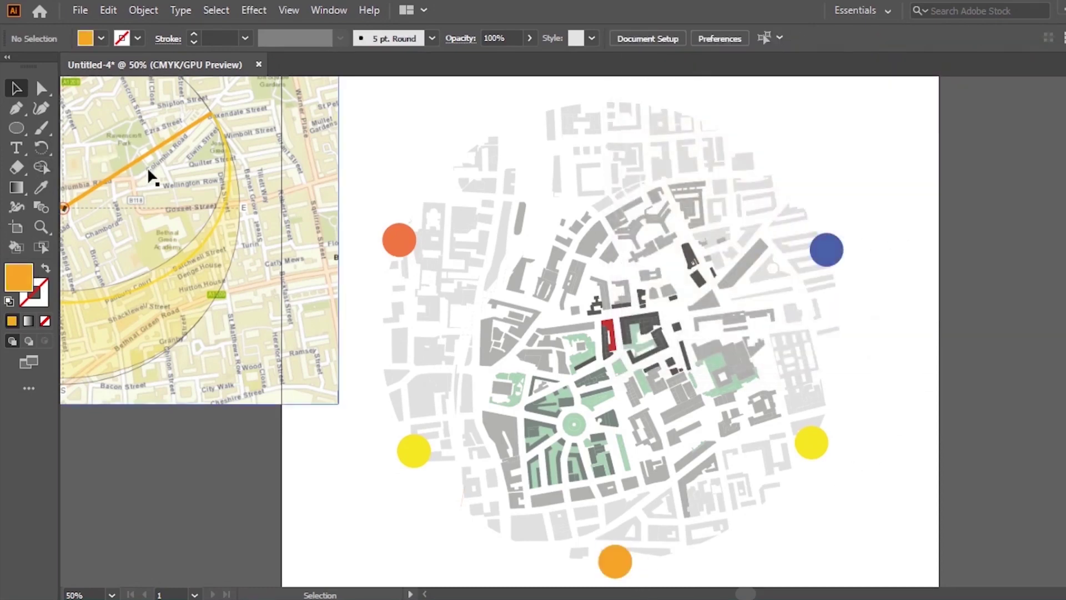
pyautogui.click(1061, 331)
# - Try to draw a straight line from the red site building to the blue north-eastern circle
pyautogui.press('F7')
pyautogui.click(16, 108)
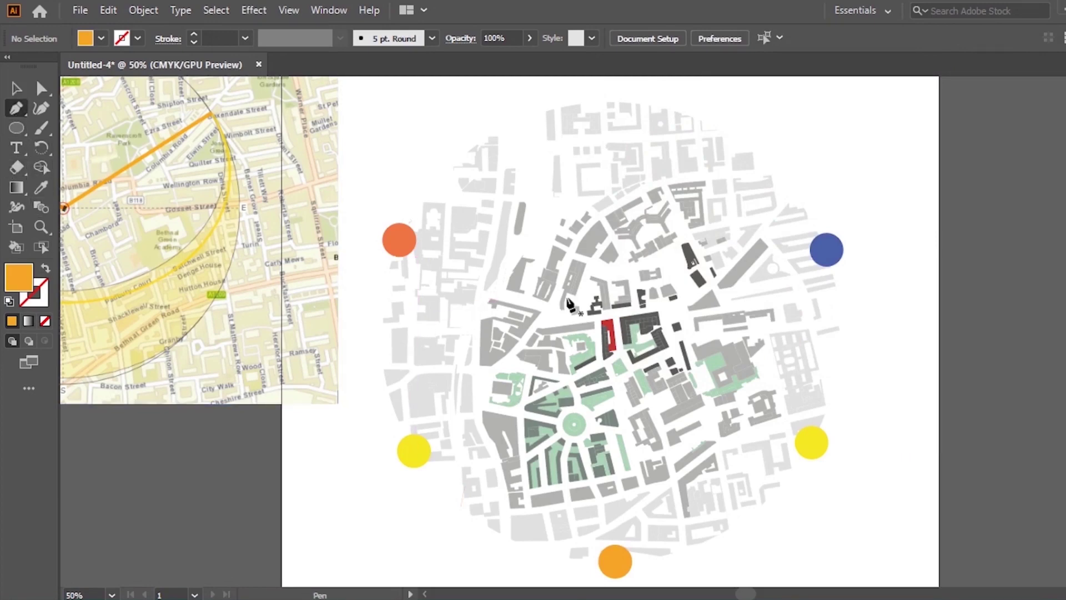
pyautogui.press('i')
pyautogui.click(827, 250)
pyautogui.press('p')
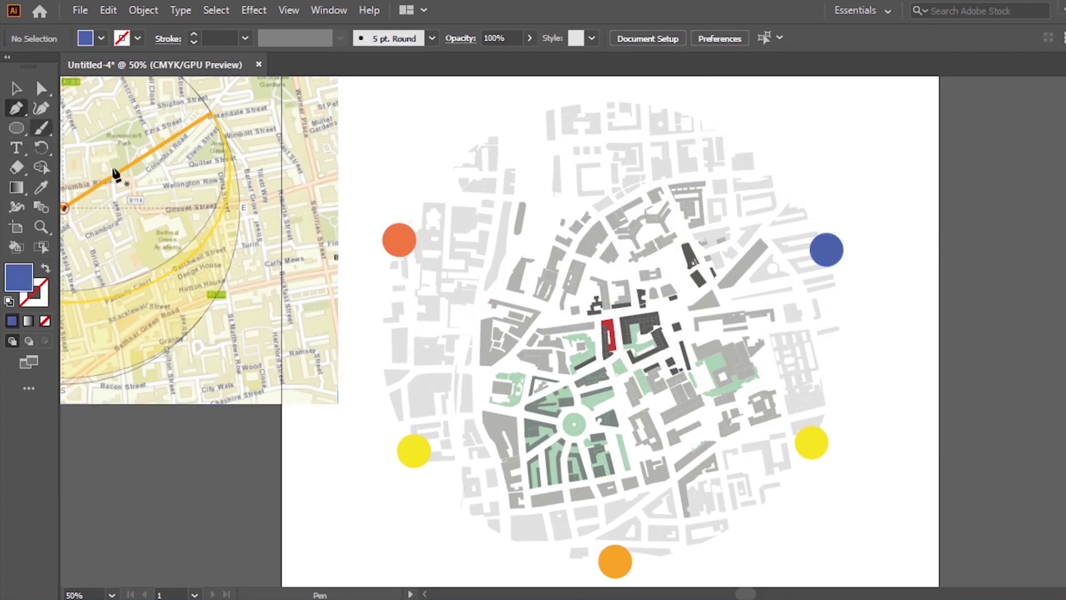
pyautogui.click(610, 339)
pyautogui.click(817, 259)
pyautogui.click(18, 94)
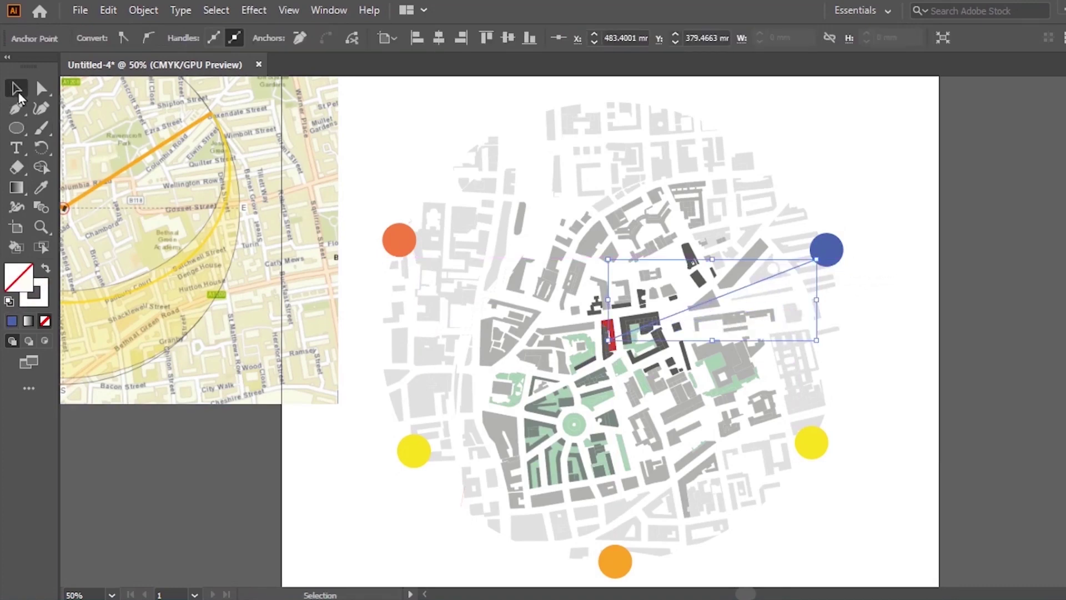
pyautogui.click(342, 496)
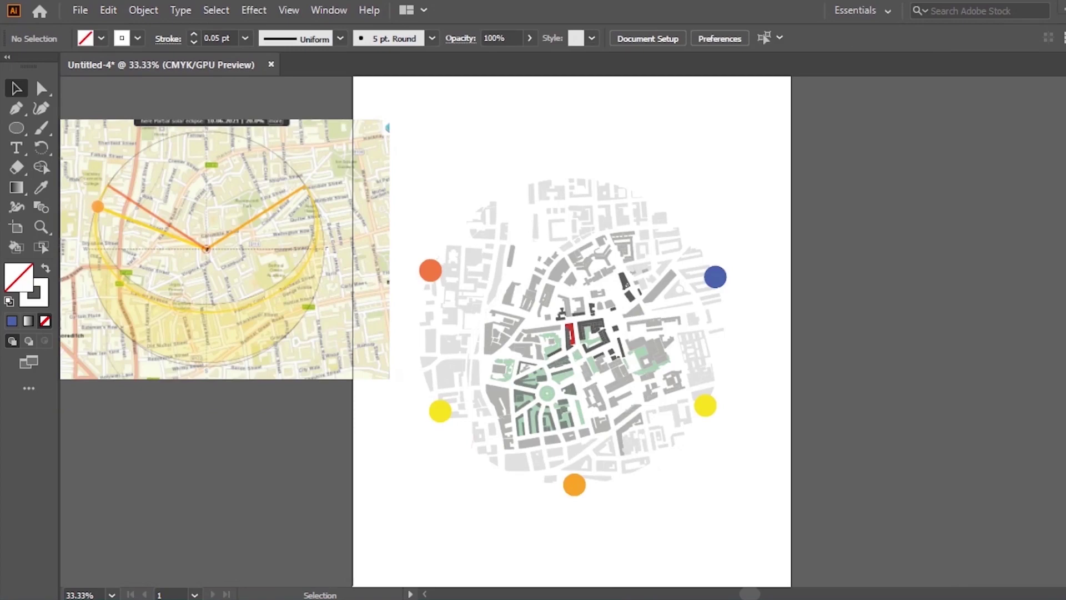
# - Name the empty layer Details and rename Layer 1 as Diagram
pyautogui.press('F7')
pyautogui.doubleClick(992, 323)
pyautogui.write('Details')
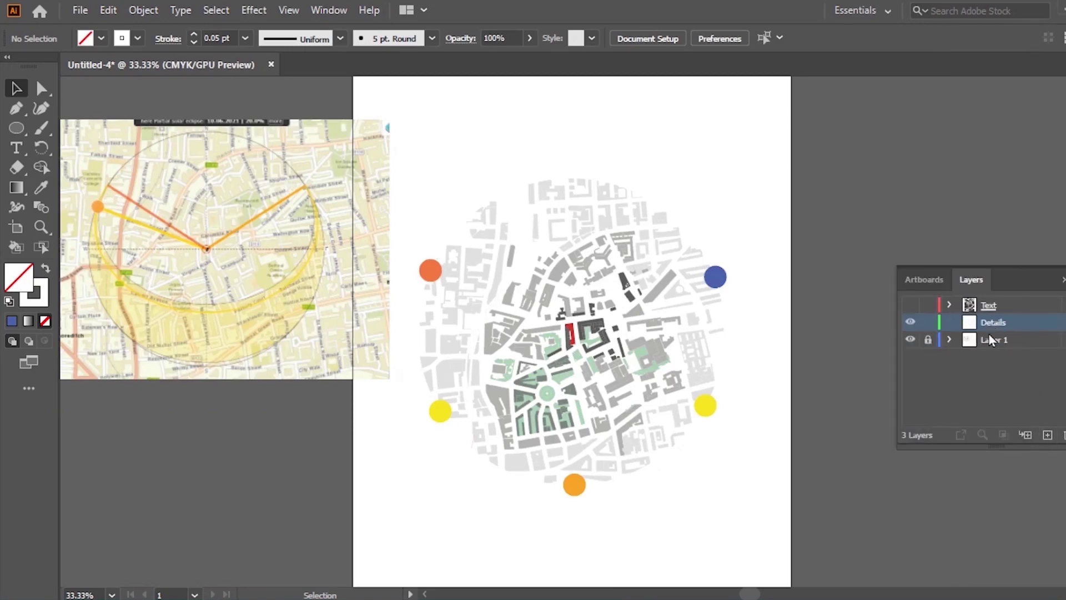
pyautogui.doubleClick(990, 339)
pyautogui.write('Diagram')
pyautogui.press('Return')
pyautogui.press('F7')
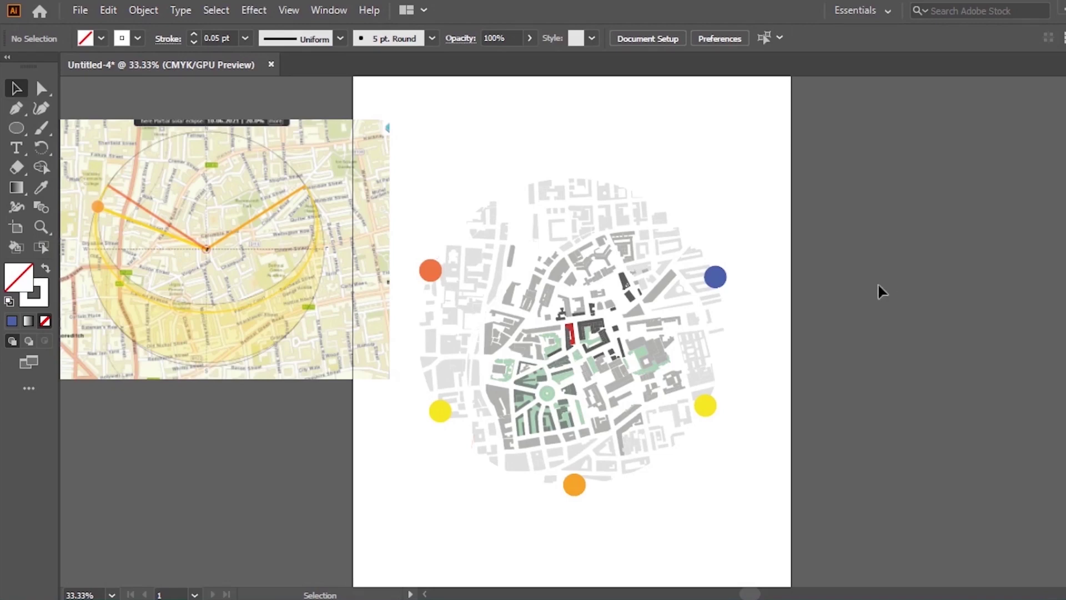
# - Draw a straight line with a 6 pt stroke from the red site building to the blue north-eastern circle
pyautogui.click(17, 109)
pyautogui.click(245, 41)
pyautogui.click(249, 199)
pyautogui.hotkey('ctrl', '=')
pyautogui.hotkey('ctrl', '=')
pyautogui.hotkey('ctrl', '=')
pyautogui.press('F7')
pyautogui.press('F7')
pyautogui.click(579, 337)
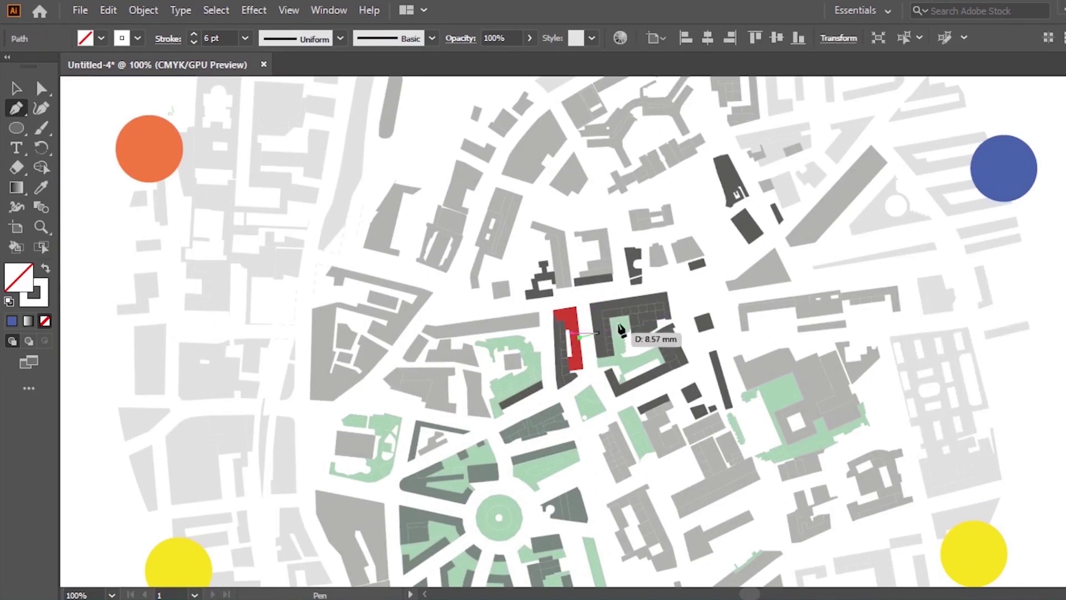
pyautogui.click(973, 182)
# - Stroke the north-eastern line with the blue sampled from its circle and set its weight to 8 pt
pyautogui.press('i')
pyautogui.click(1006, 178)
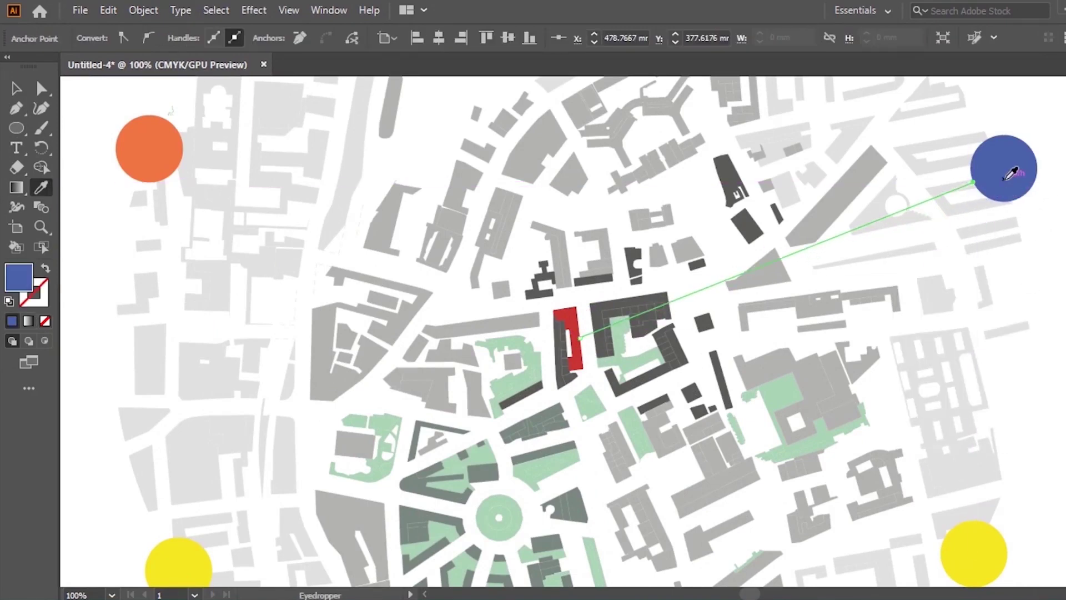
pyautogui.click(47, 270)
pyautogui.click(16, 88)
pyautogui.click(90, 131)
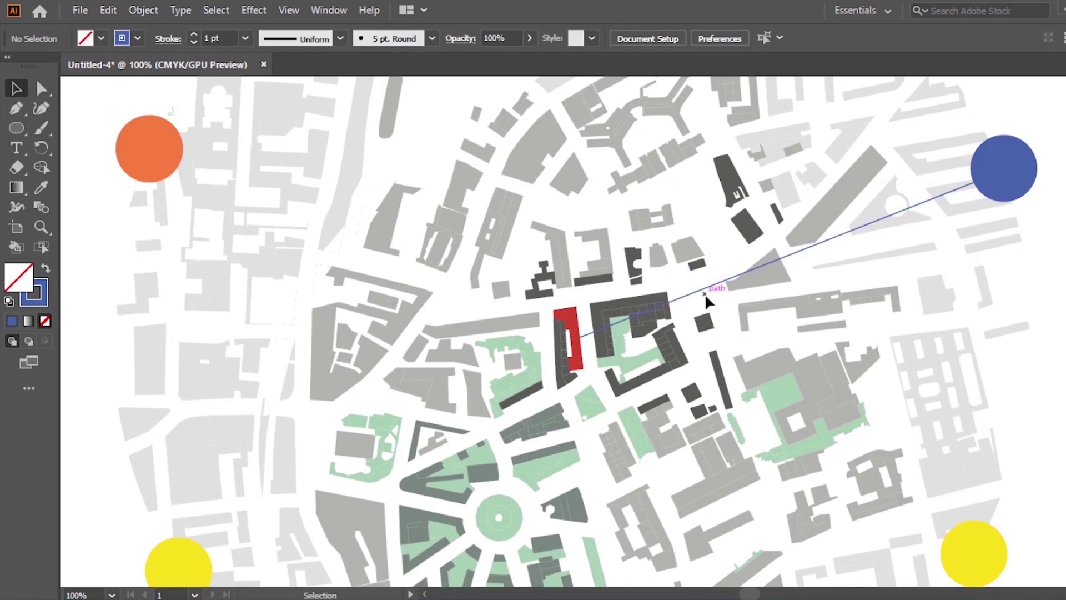
pyautogui.click(701, 288)
pyautogui.click(245, 38)
pyautogui.click(262, 233)
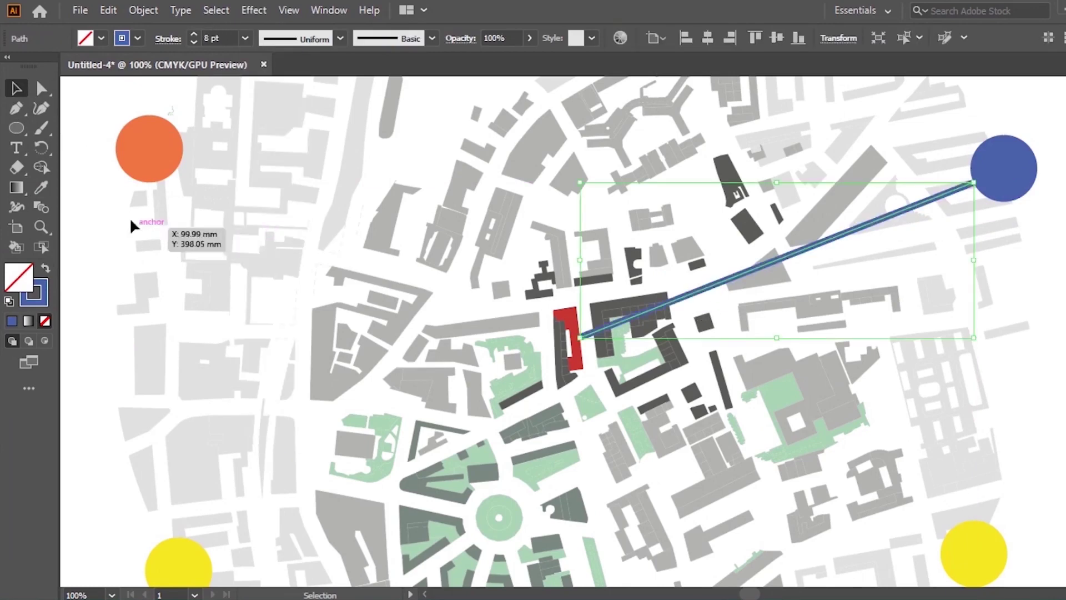
pyautogui.click(116, 214)
# - Try to draw a line from the blue line's end at the site to the north-western circle
pyautogui.scroll(2, 104, 210)
pyautogui.scroll(1, 105, 210)
pyautogui.click(16, 108)
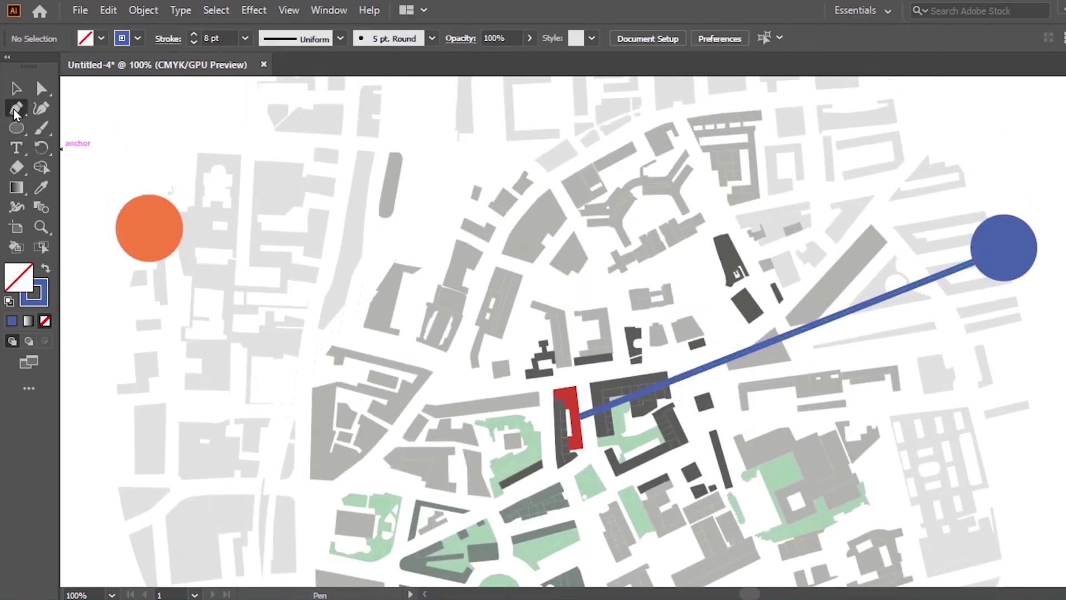
pyautogui.click(580, 417)
pyautogui.click(179, 248)
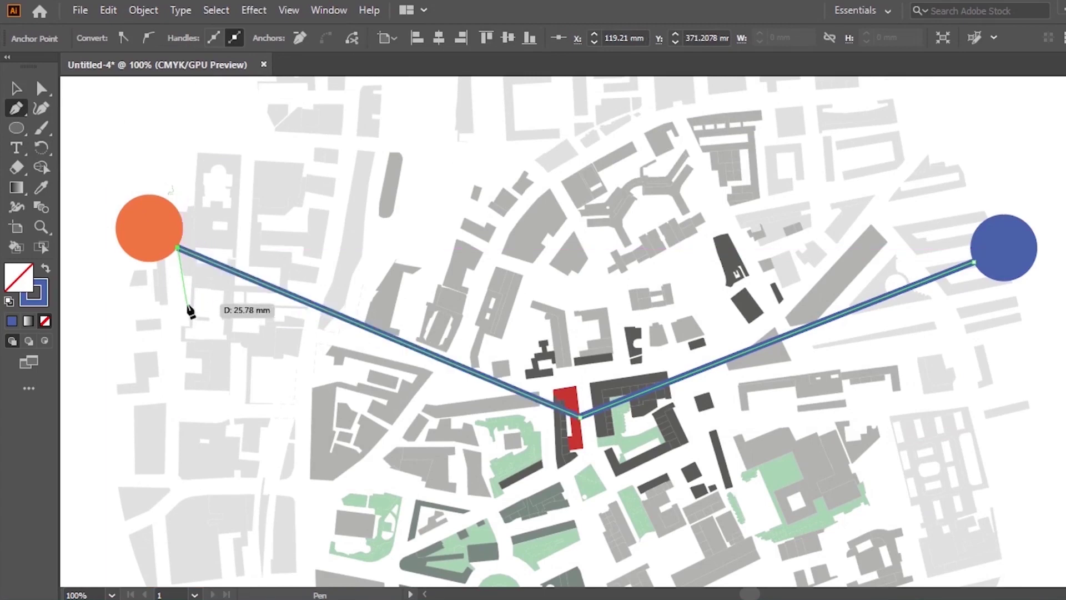
pyautogui.hotkey('ctrl', 'z')
pyautogui.click(16, 88)
pyautogui.click(85, 101)
# - Draw a separate straight line from the north-western circle to the red site building and stroke it with that circle's orange-red
pyautogui.click(16, 108)
pyautogui.click(172, 251)
pyautogui.click(575, 417)
pyautogui.press('i')
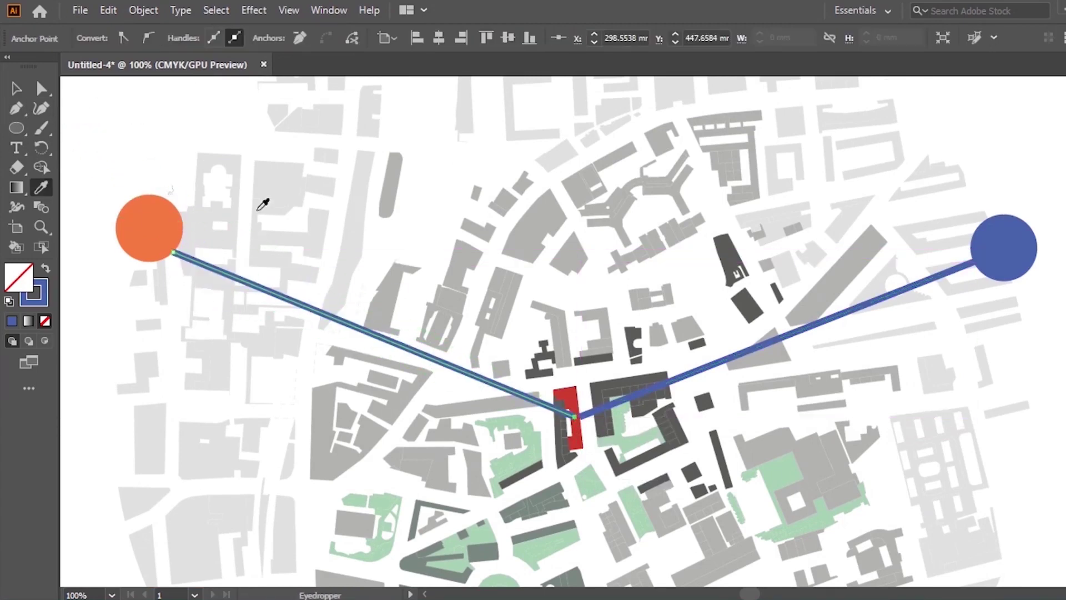
pyautogui.click(146, 223)
pyautogui.click(46, 268)
pyautogui.click(16, 88)
# - Set the orange-red line's stroke weight to 8 pt and extend its outer end into the north-western circle
pyautogui.click(214, 270)
pyautogui.click(245, 38)
pyautogui.click(265, 237)
pyautogui.click(135, 191)
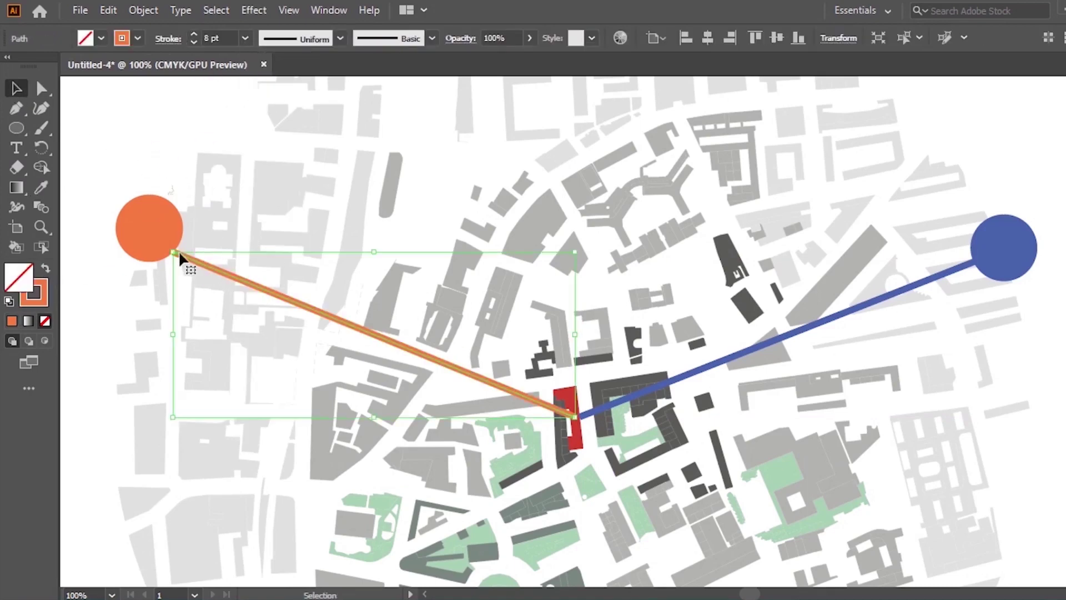
pyautogui.moveTo(178, 256); pyautogui.dragTo(168, 249)
pyautogui.click(136, 140)
pyautogui.hotkey('ctrl', '0')
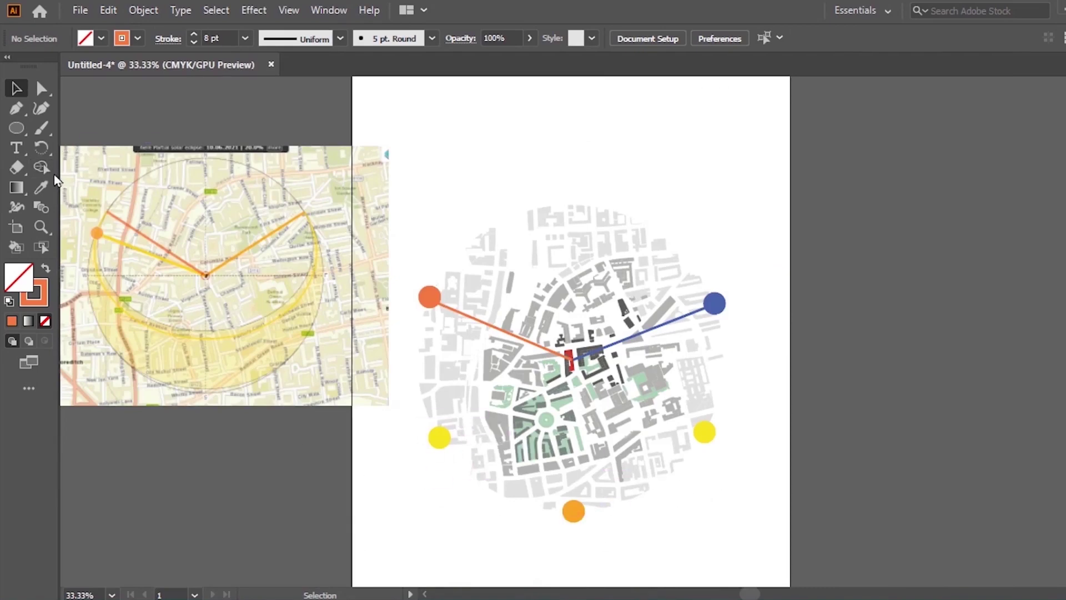
# - Draw a closed triangular wedge with its tip at the southern circle, widening up to the two lines beside the site
pyautogui.click(18, 115)
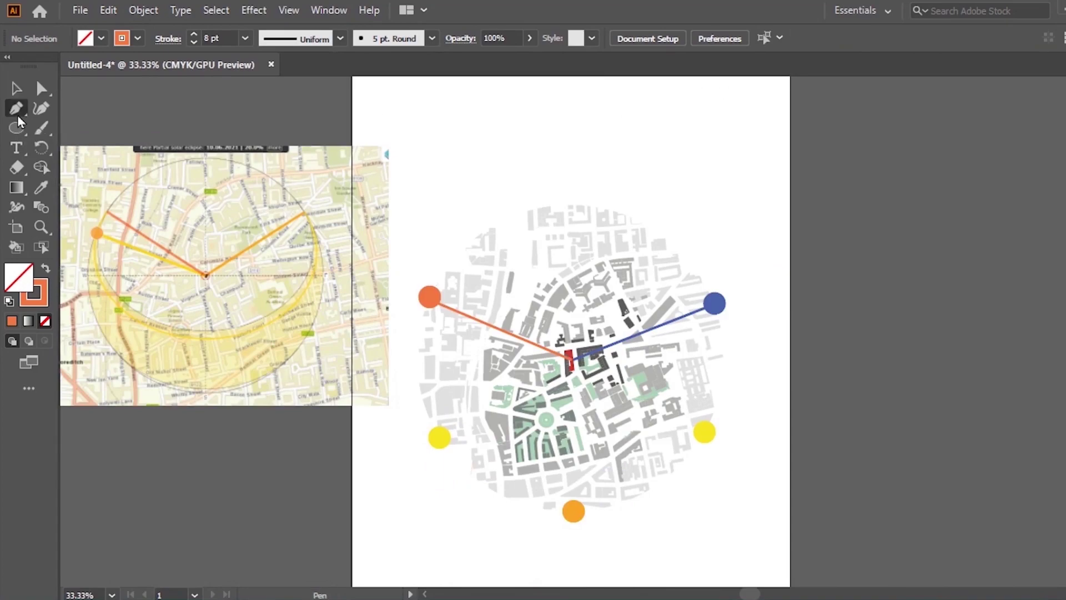
pyautogui.hotkey('ctrl', '1')
pyautogui.scroll(-6, 654, 440)
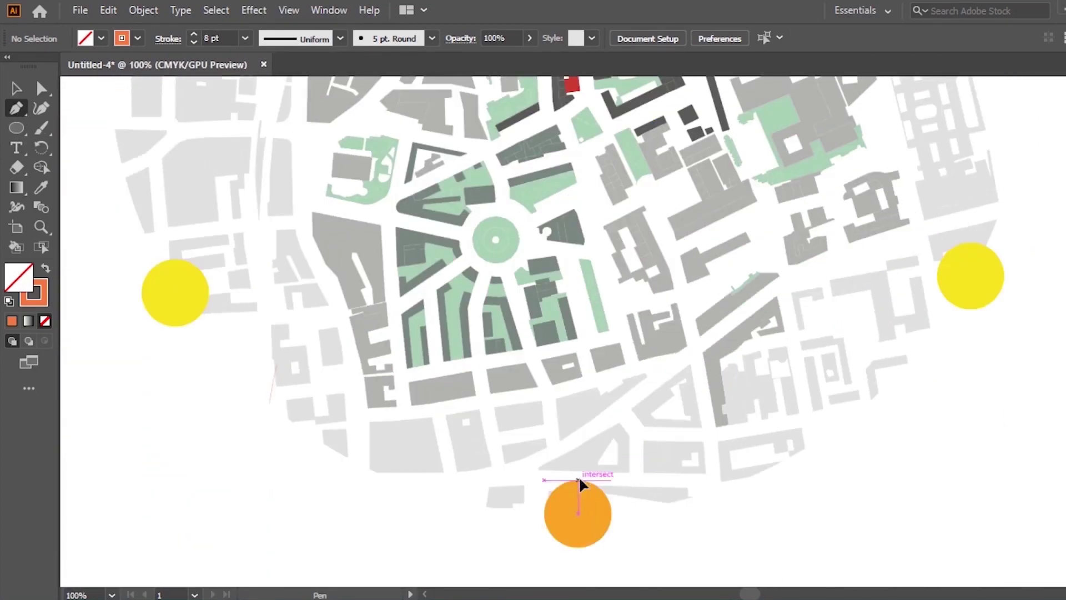
pyautogui.click(579, 481)
pyautogui.scroll(2, 578, 481)
pyautogui.click(635, 137)
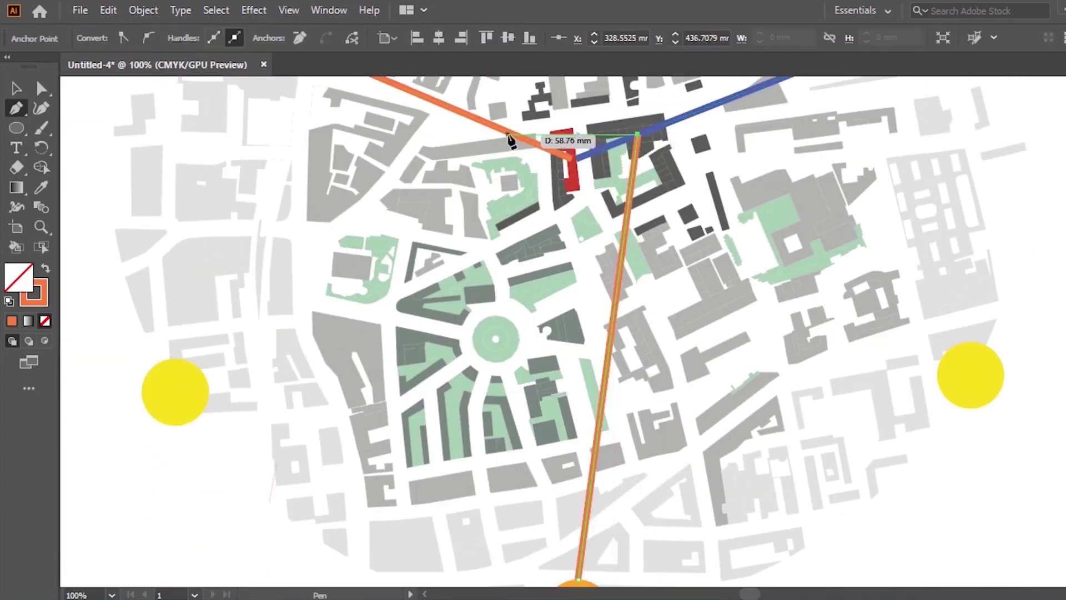
pyautogui.click(512, 141)
pyautogui.scroll(-2, 561, 234)
pyautogui.click(580, 465)
pyautogui.scroll(3, 580, 471)
# - Fill the wedge with the southern circle's orange without a stroke and extend its tip into the circle
pyautogui.click(45, 269)
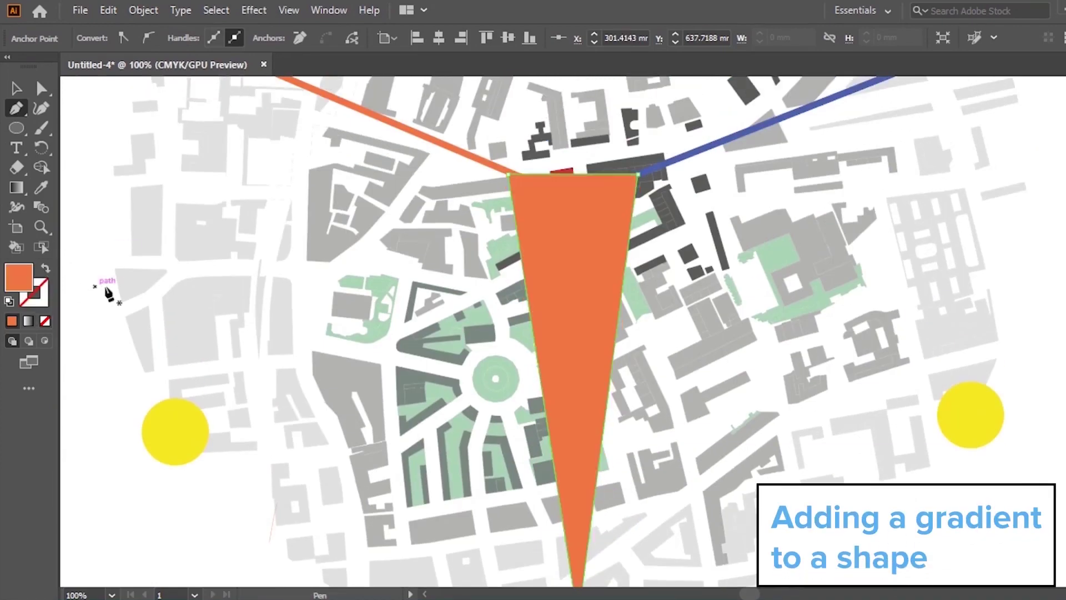
pyautogui.scroll(-3, 167, 311)
pyautogui.press('i')
pyautogui.click(567, 486)
pyautogui.click(18, 90)
pyautogui.moveTo(574, 460); pyautogui.dragTo(575, 488)
pyautogui.click(777, 516)
pyautogui.scroll(3, 578, 305)
# - Apply a linear gradient fill to the orange wedge
pyautogui.click(578, 277)
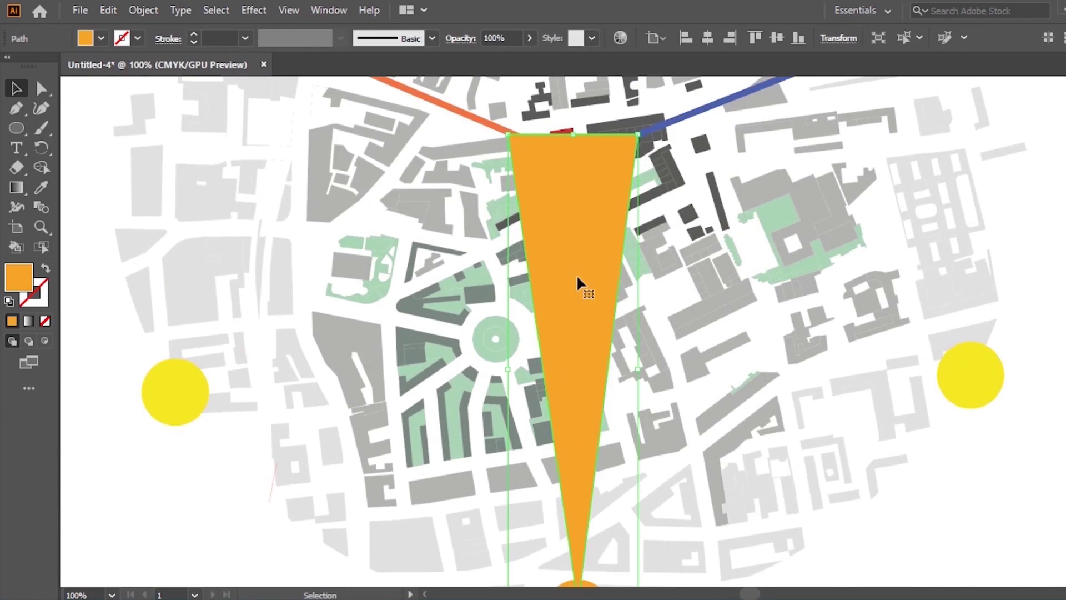
pyautogui.hotkey('ctrl', 'F9')
pyautogui.hotkey('ctrl', 'F9')
pyautogui.click(332, 14)
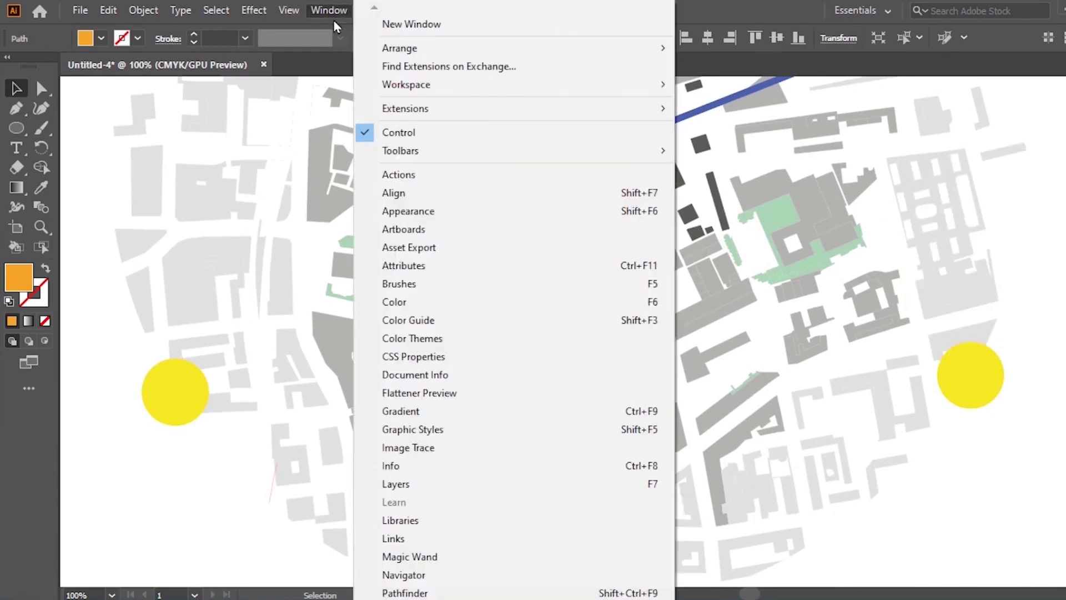
pyautogui.click(404, 416)
pyautogui.click(922, 197)
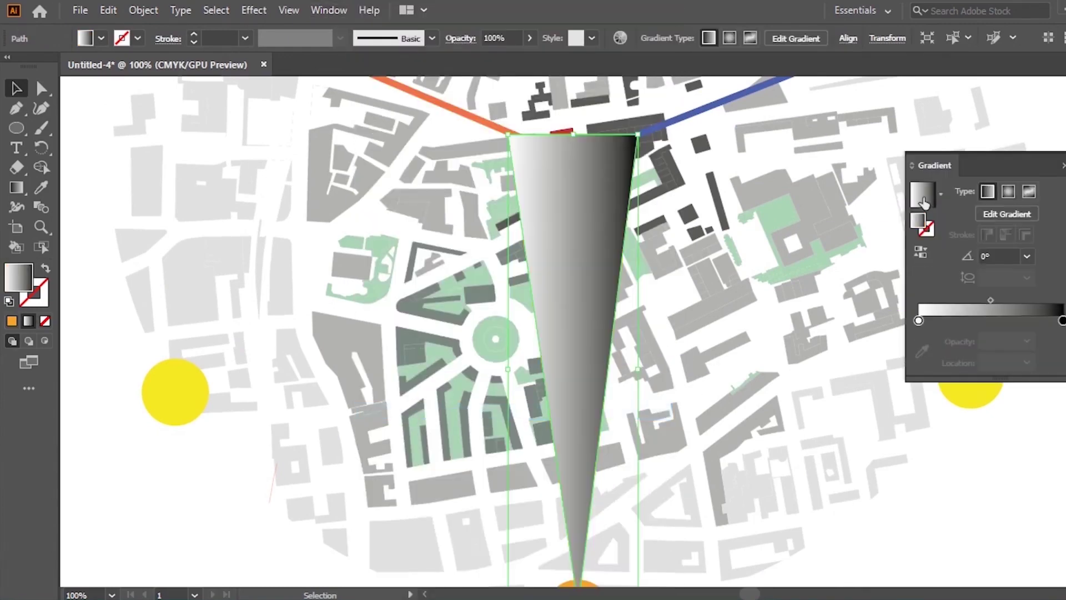
# - Recolour the gradient's black end stop with the orange sampled from the southern circle
pyautogui.scroll(-3, 492, 338)
pyautogui.click(919, 320)
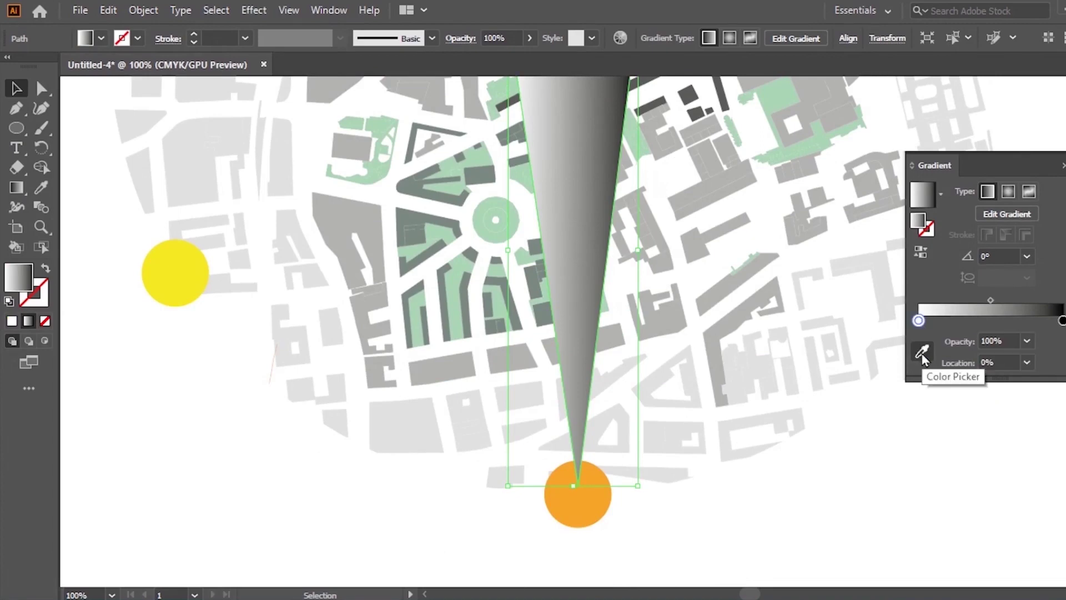
pyautogui.click(1061, 321)
pyautogui.click(923, 349)
pyautogui.click(603, 485)
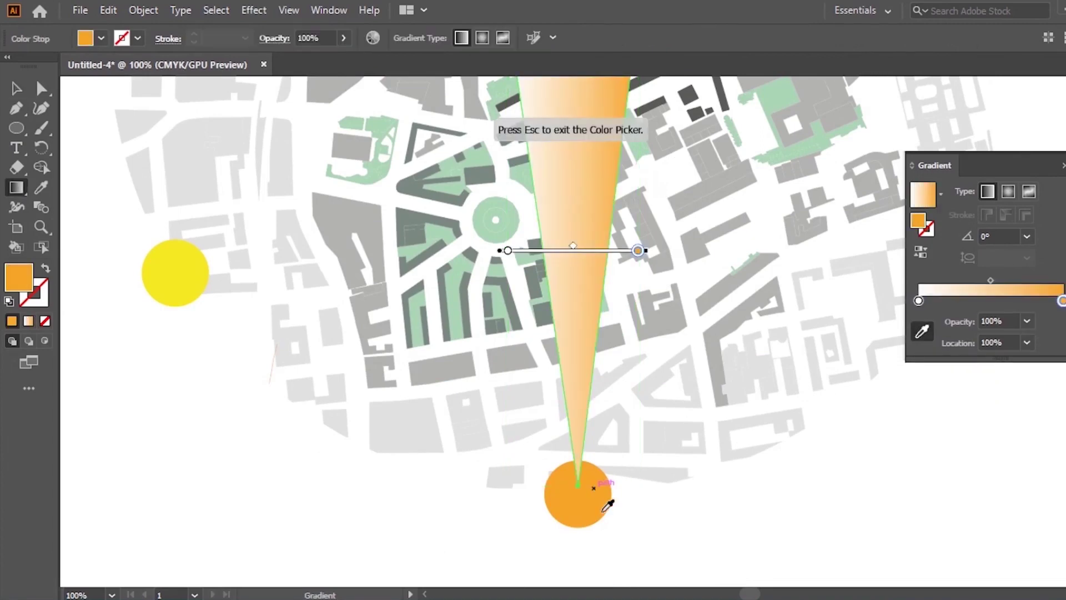
# - Set the white gradient stop's opacity to 0% and run the gradient lengthwise along the wedge at about 91°
pyautogui.click(918, 301)
pyautogui.click(1027, 321)
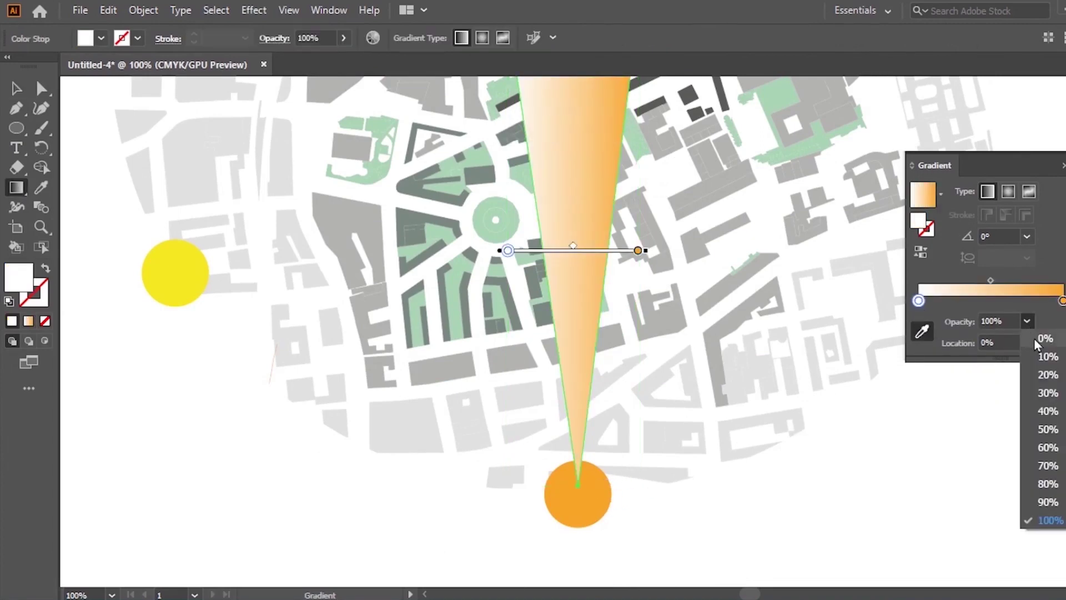
pyautogui.click(1036, 345)
pyautogui.scroll(3, 535, 201)
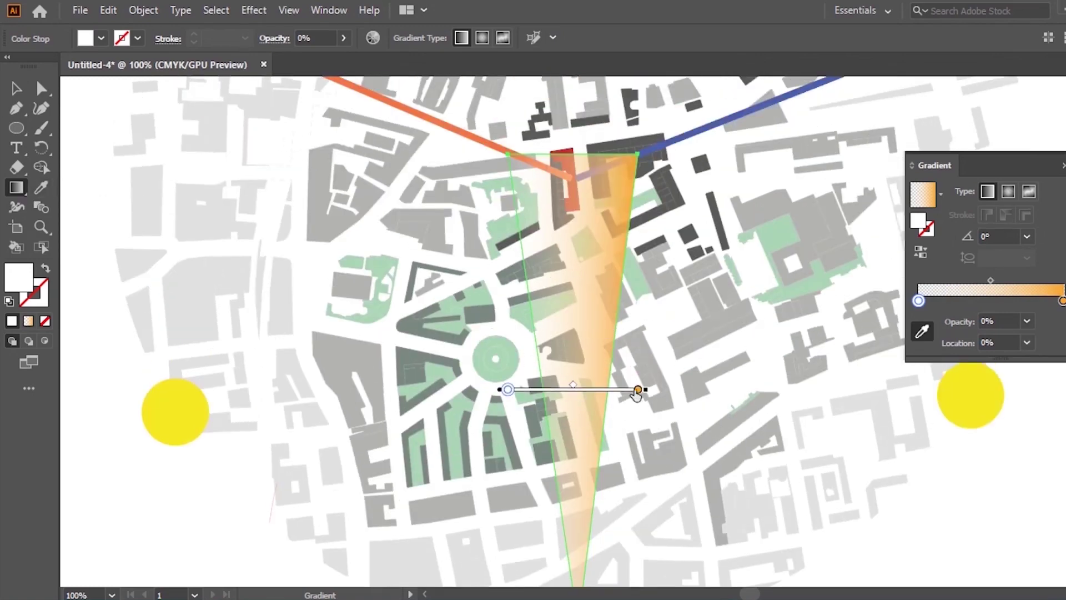
pyautogui.moveTo(577, 550); pyautogui.dragTo(573, 198)
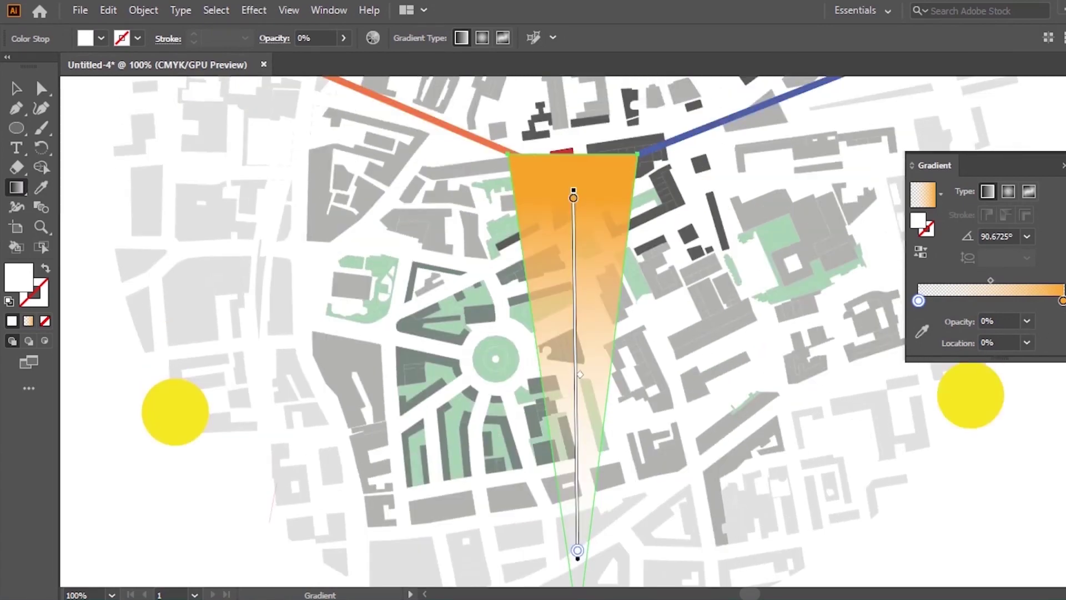
# - Reverse the gradient so orange starts at the southern circle's end, and shift its midpoint to about 81%
pyautogui.moveTo(1062, 300)
pyautogui.mouseDown()
pyautogui.moveTo(964, 300)
pyautogui.moveTo(1063, 301)
pyautogui.mouseUp()
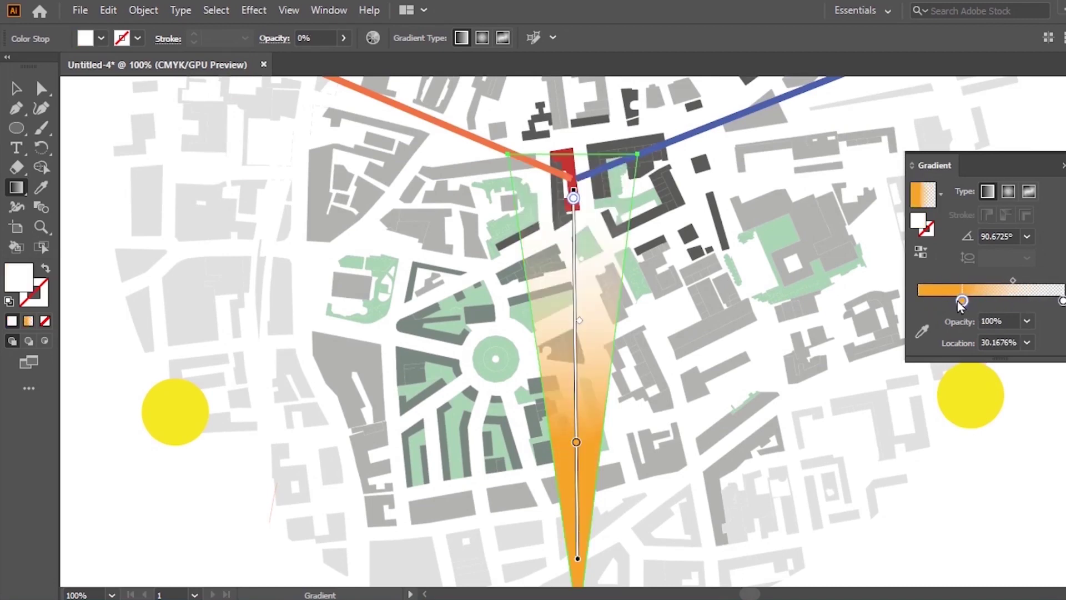
pyautogui.moveTo(963, 301); pyautogui.dragTo(916, 302)
pyautogui.moveTo(991, 280); pyautogui.dragTo(1034, 279)
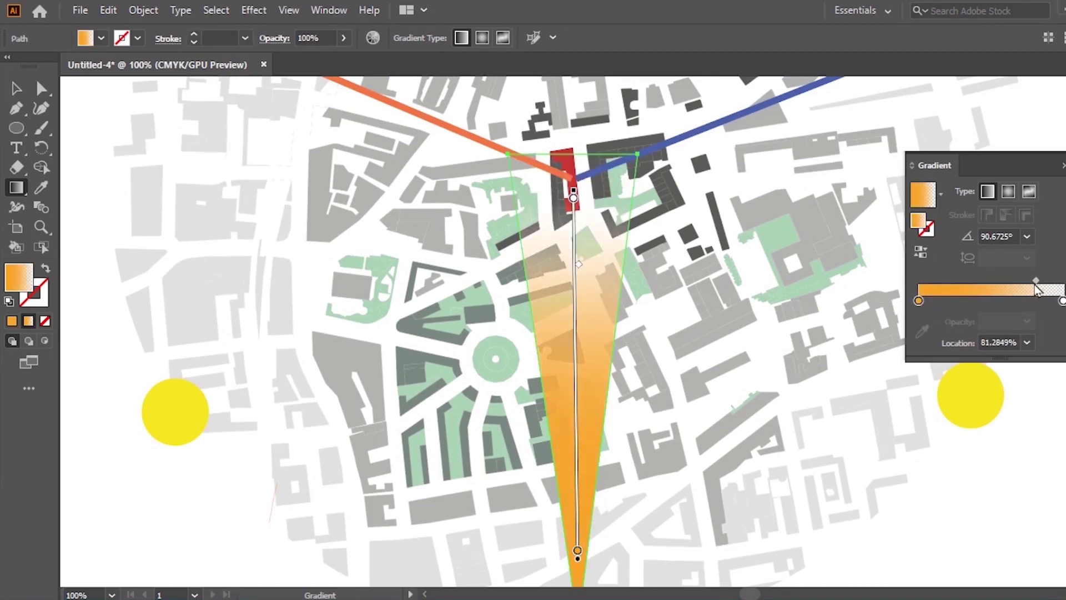
# - Deselect the finished gradient wedge and dismiss the gradient settings
pyautogui.click(16, 88)
pyautogui.click(78, 131)
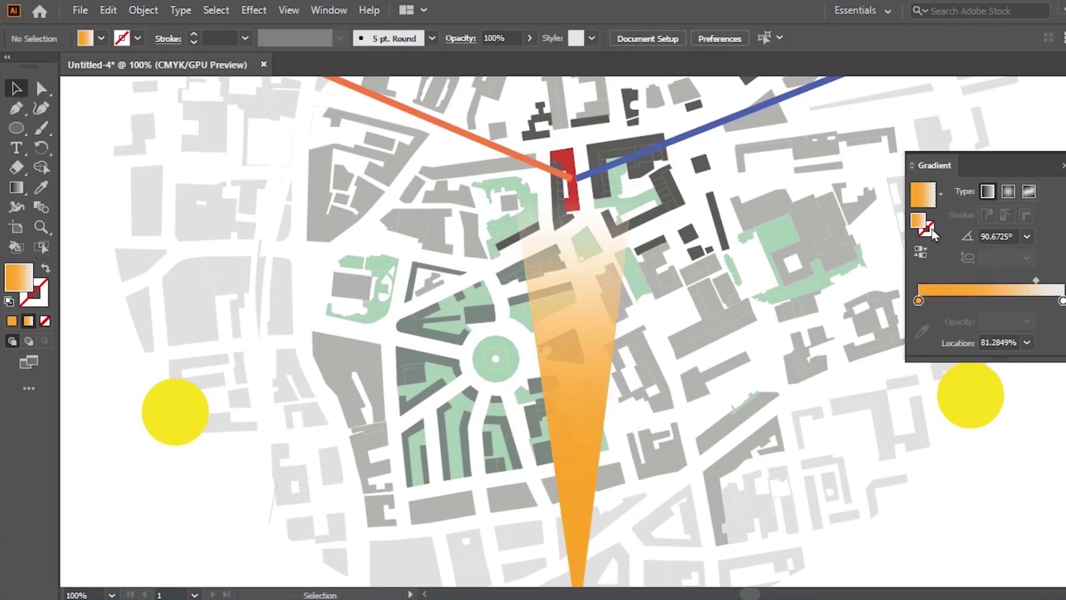
pyautogui.click(1064, 161)
pyautogui.hotkey('ctrl', '-')
pyautogui.hotkey('ctrl', '-')
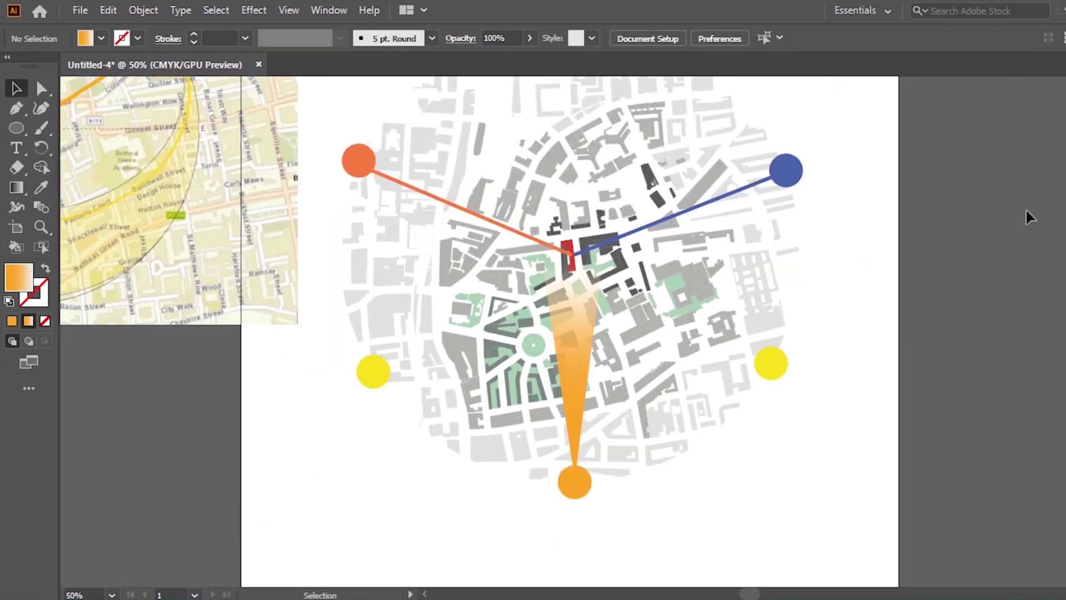
# - Move the blue line so its inner end meets the orange line's end on the red site building
pyautogui.hotkey('ctrl', '+')
pyautogui.hotkey('ctrl', '+')
pyautogui.hotkey('ctrl', '+')
pyautogui.hotkey('ctrl', '+')
pyautogui.scroll(5, 807, 226)
pyautogui.click(582, 305)
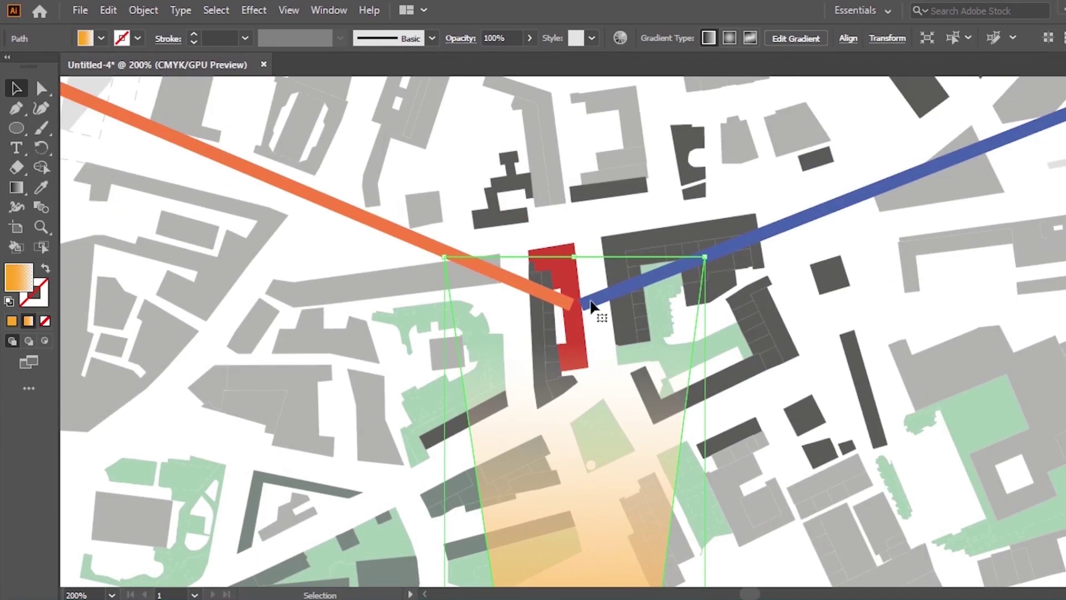
pyautogui.click(591, 247)
pyautogui.click(659, 275)
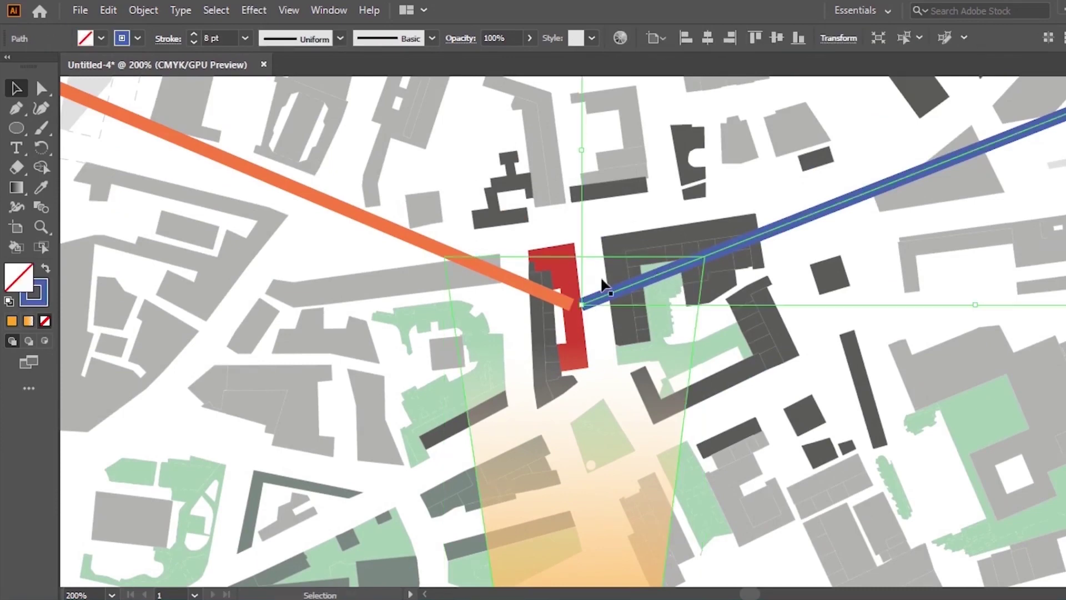
pyautogui.moveTo(582, 304); pyautogui.dragTo(572, 304)
pyautogui.click(528, 238)
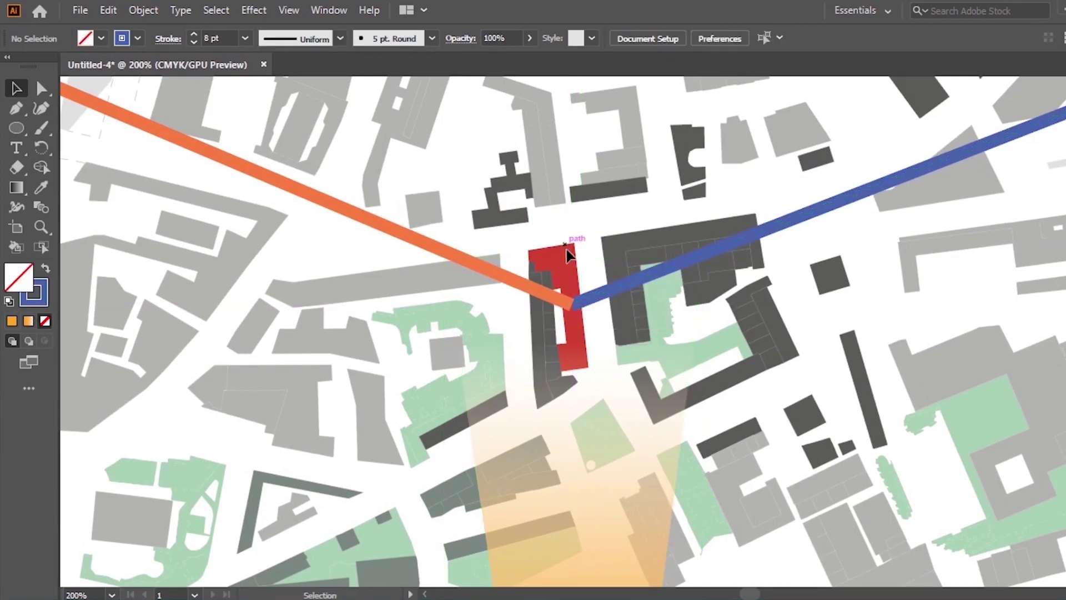
# - Copy the red site building from the Diagram layer into the Details layer, aligned over the original
pyautogui.press('F7')
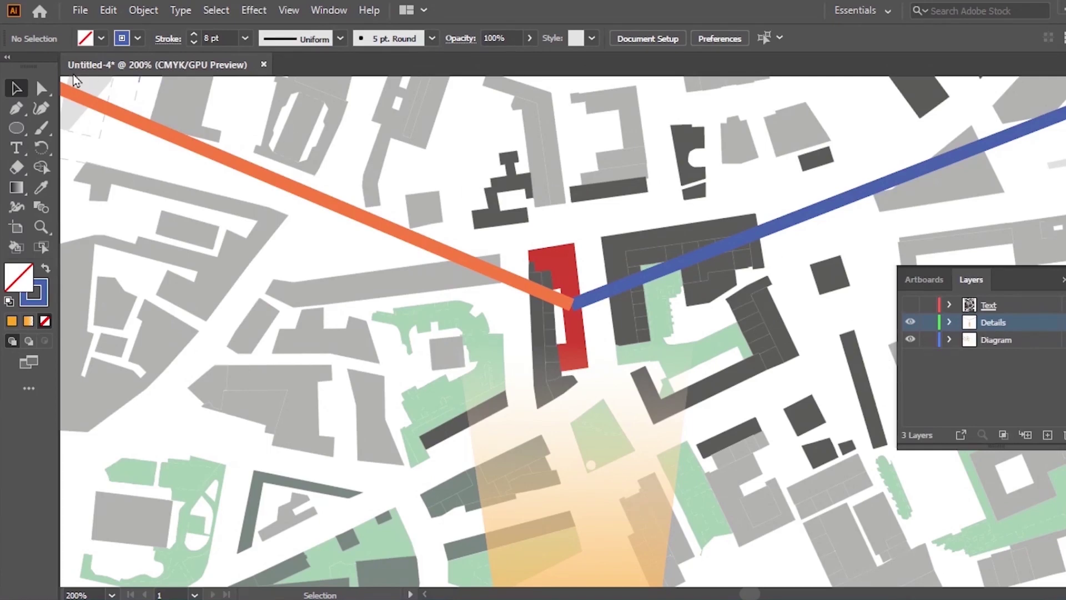
pyautogui.click(43, 89)
pyautogui.click(562, 259)
pyautogui.click(562, 253)
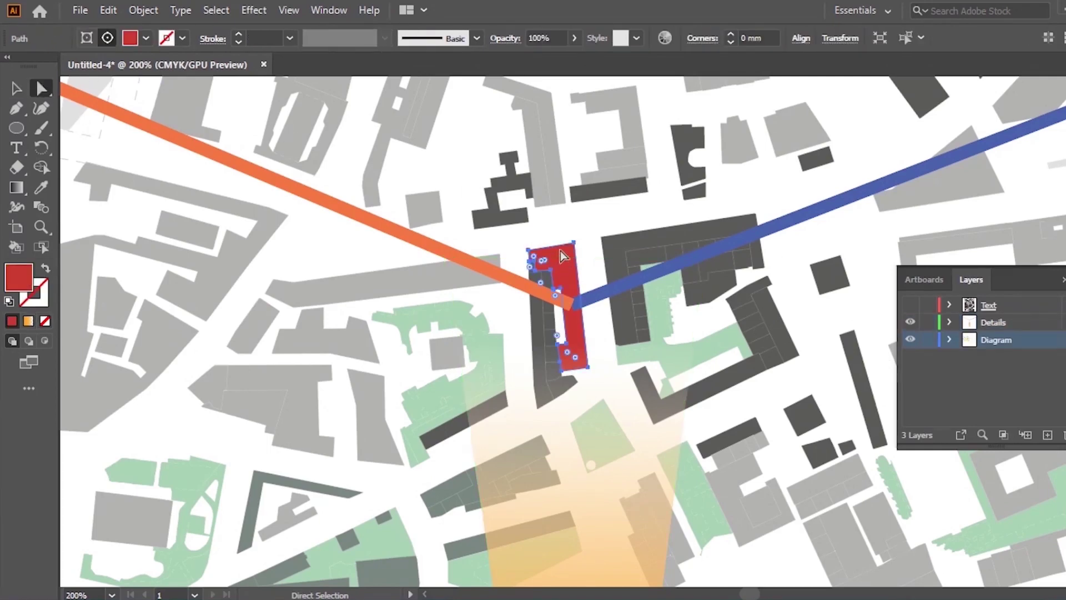
pyautogui.click(1003, 324)
pyautogui.hotkey('ctrl', 'v')
pyautogui.moveTo(584, 303); pyautogui.dragTo(569, 274)
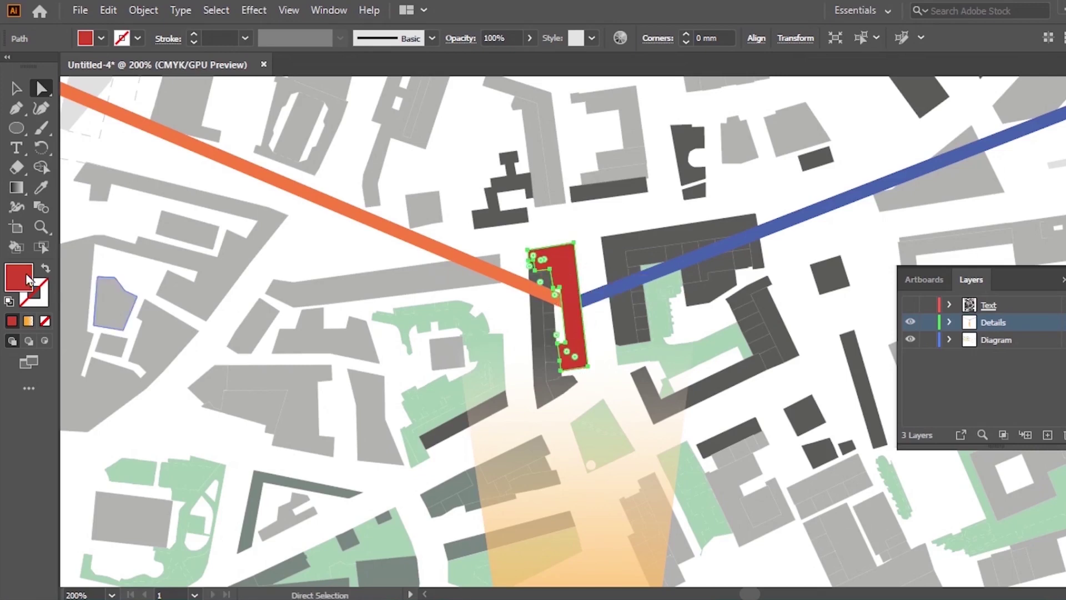
# - Swap the copied building's red fill to its outline and fill the shape with a very light grey swatch
pyautogui.press('v')
pyautogui.click(137, 37)
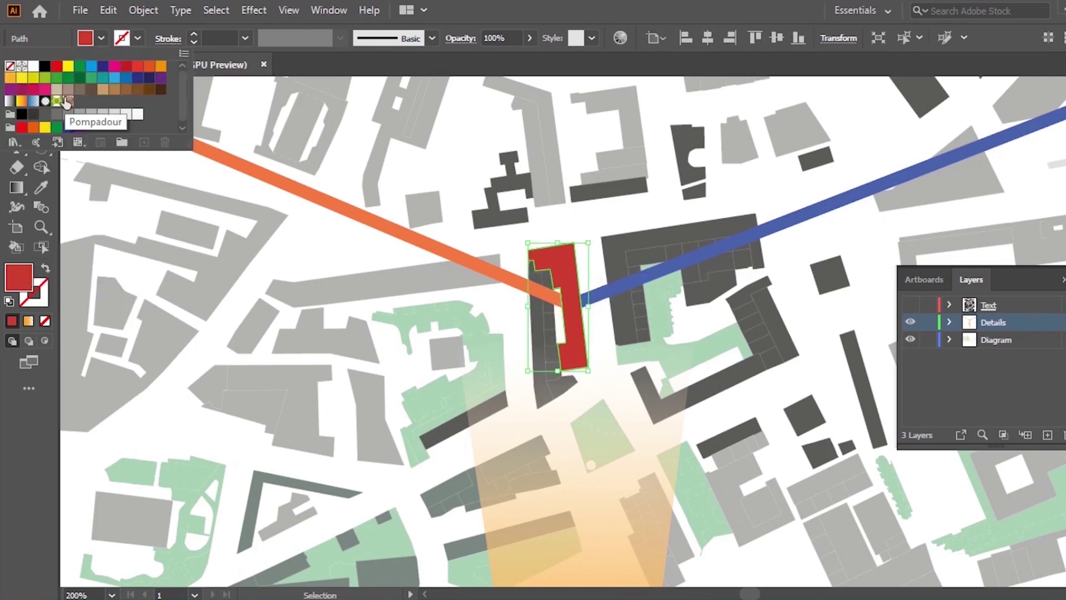
pyautogui.click(46, 268)
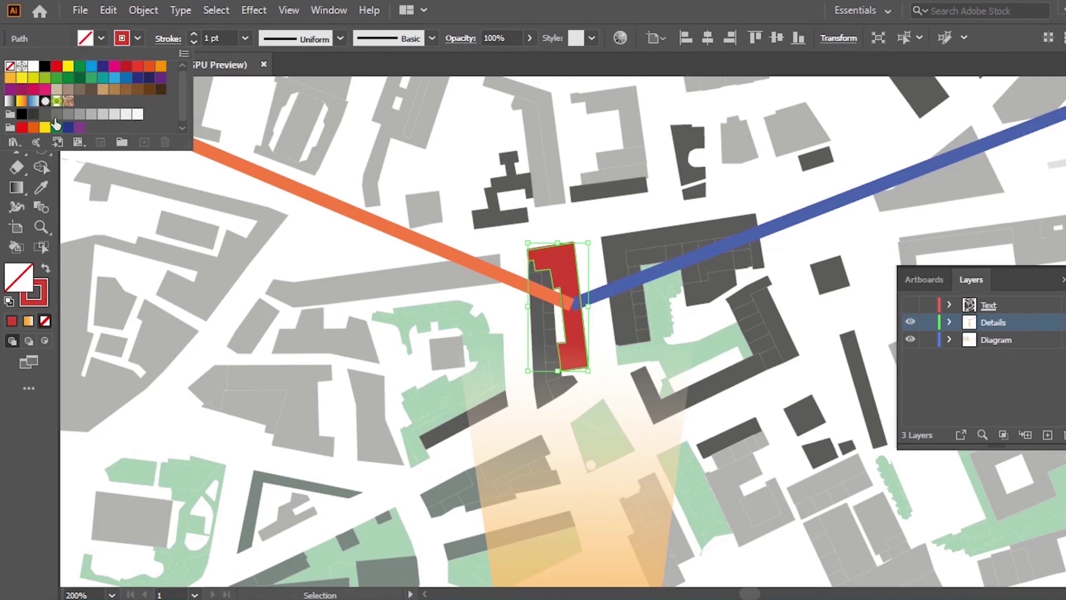
pyautogui.click(68, 114)
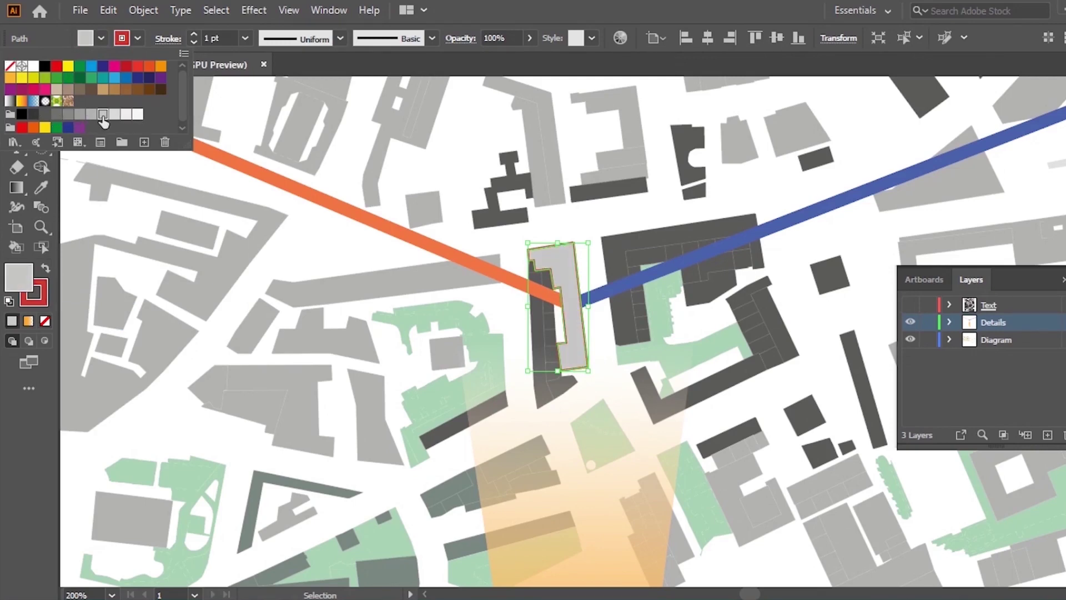
pyautogui.click(127, 114)
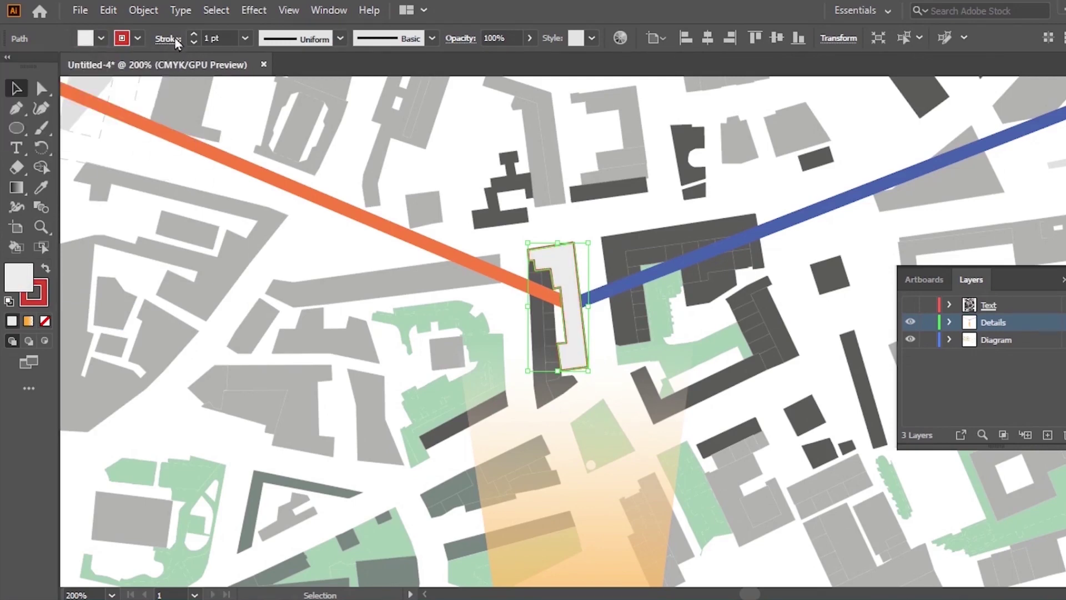
# - Try a dashed red outline on the copied building and raise its stroke weight to 3 pt
pyautogui.click(168, 38)
pyautogui.click(10, 151)
pyautogui.press('Return')
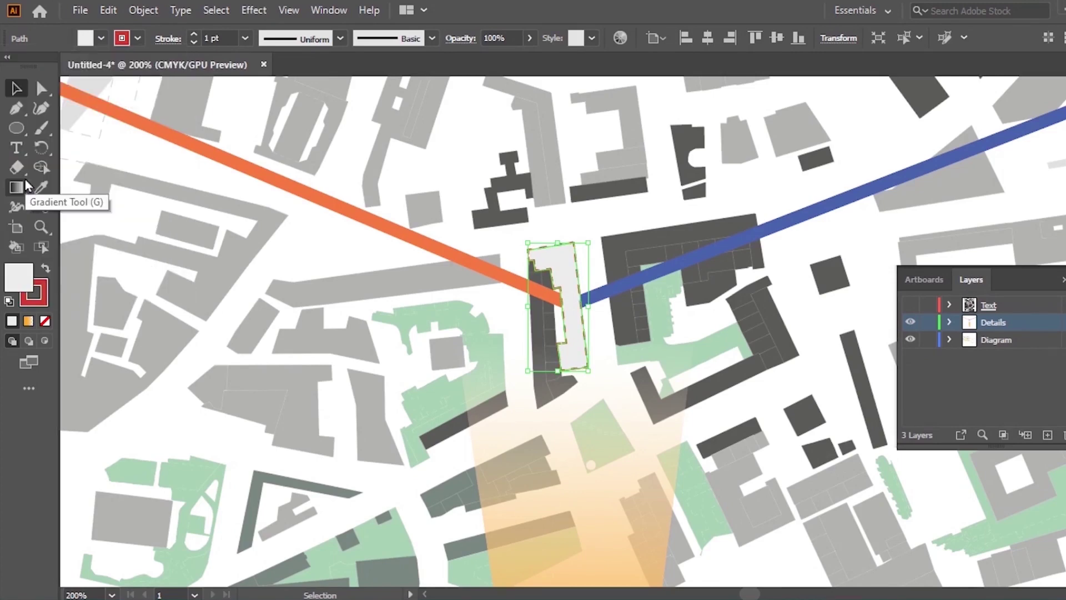
pyautogui.click(194, 34)
pyautogui.click(194, 34)
pyautogui.click(168, 39)
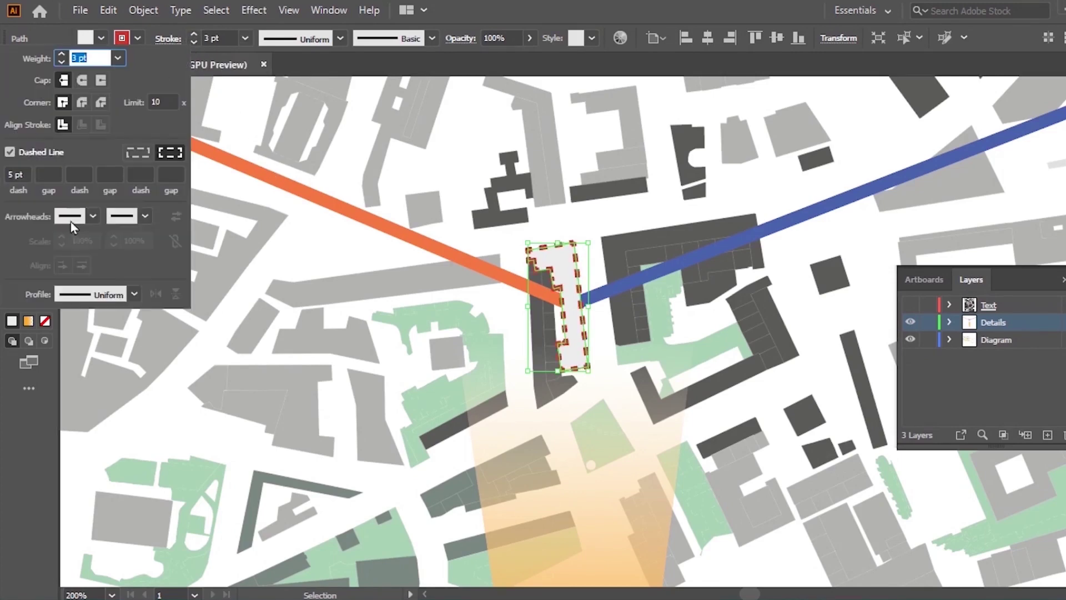
# - Try a dash length of 3 pt and then 8 pt on the building's outline
pyautogui.doubleClick(13, 173)
pyautogui.write('3')
pyautogui.press('Return')
pyautogui.click(173, 44)
pyautogui.doubleClick(11, 174)
pyautogui.write('8')
pyautogui.press('Return')
pyautogui.click(436, 167)
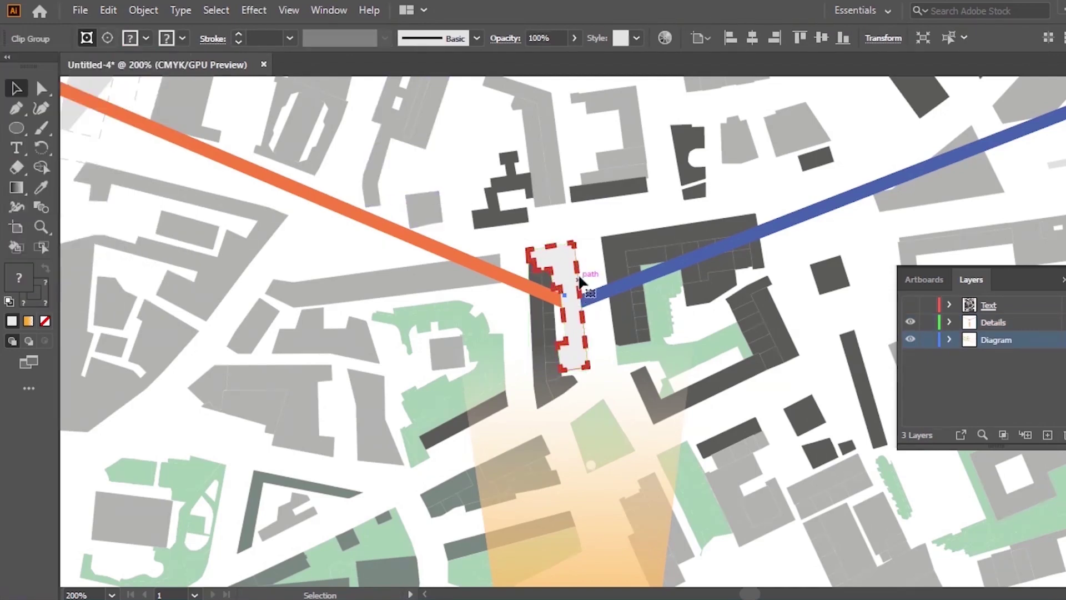
# - Remove the dashes from the building's red outline
pyautogui.click(562, 286)
pyautogui.click(169, 39)
pyautogui.click(11, 155)
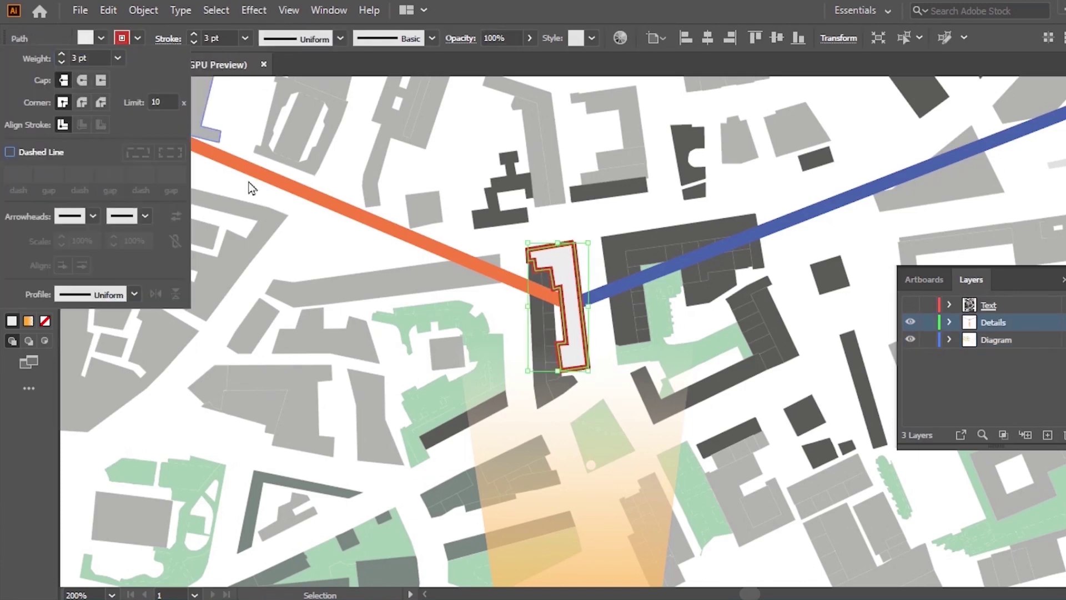
pyautogui.click(438, 159)
# - Set the building's red outline to 2 pt with round joins and round caps
pyautogui.click(562, 254)
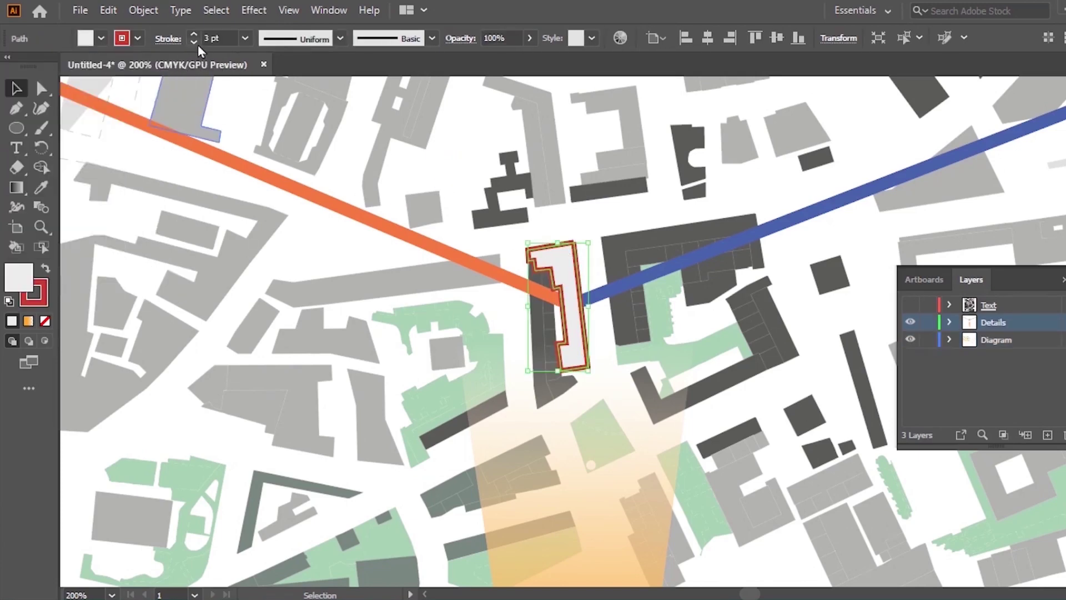
pyautogui.click(164, 39)
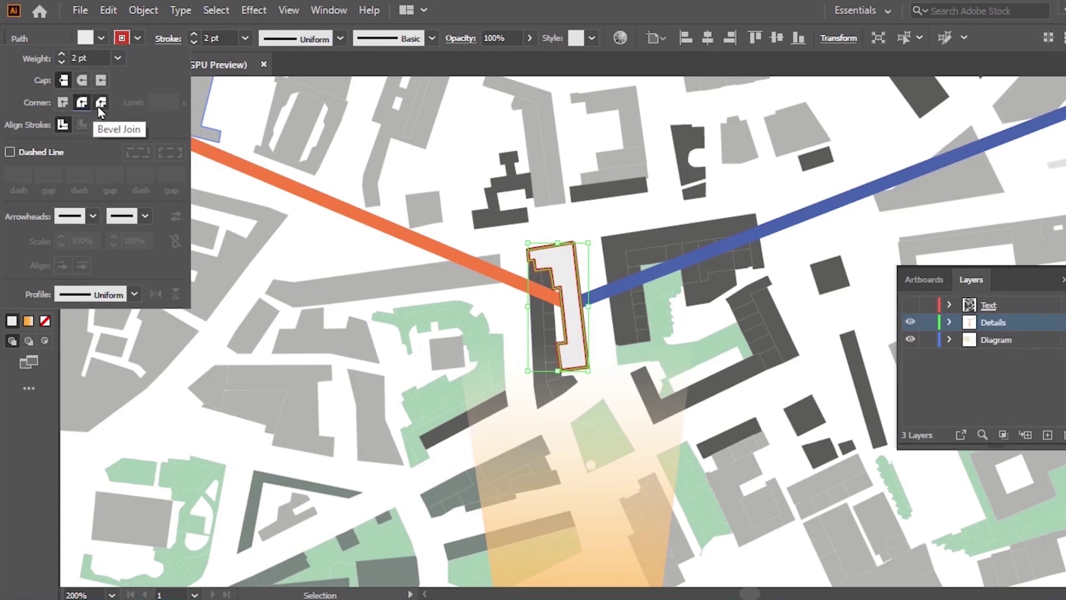
pyautogui.click(82, 81)
pyautogui.click(392, 171)
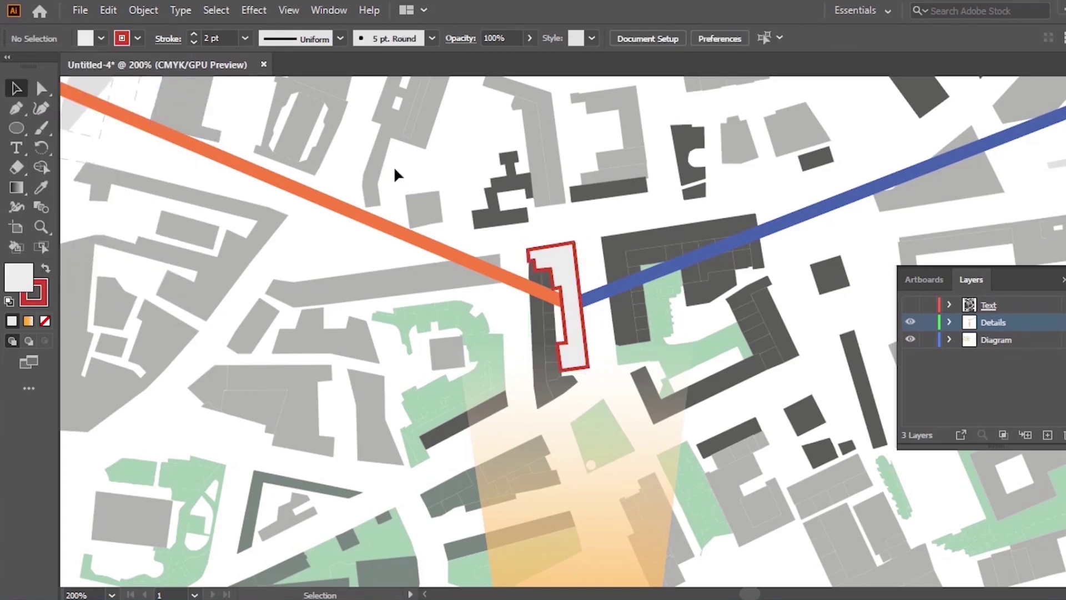
# - Delete the reference street map image lying beside the circular map
pyautogui.scroll(4, 416, 211)
pyautogui.scroll(-3, 417, 213)
pyautogui.scroll(1, 418, 212)
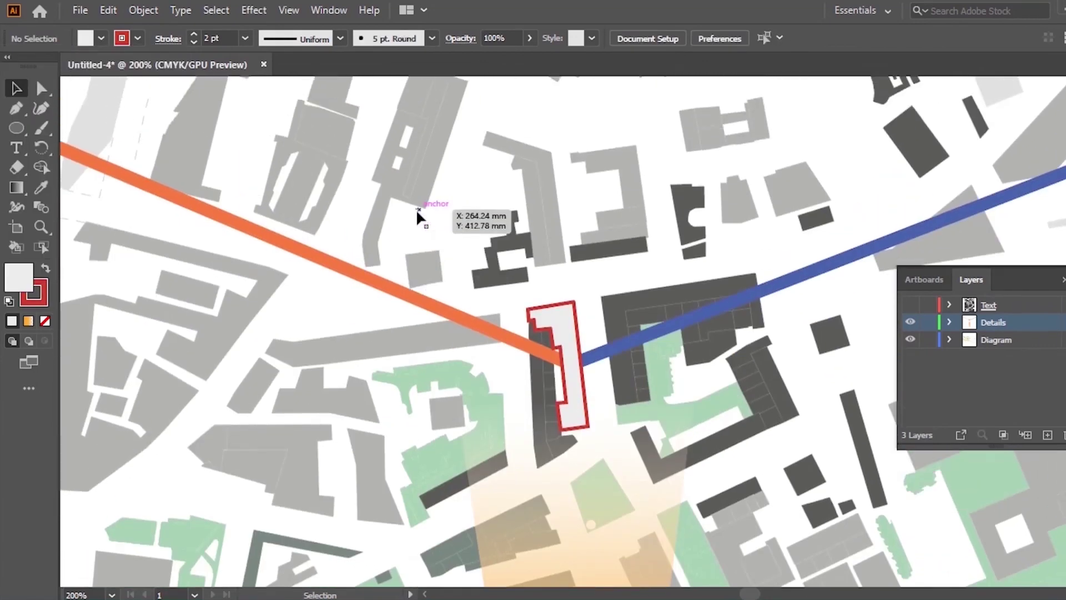
pyautogui.hotkey('ctrl', '0')
pyautogui.click(357, 208)
pyautogui.press('Delete')
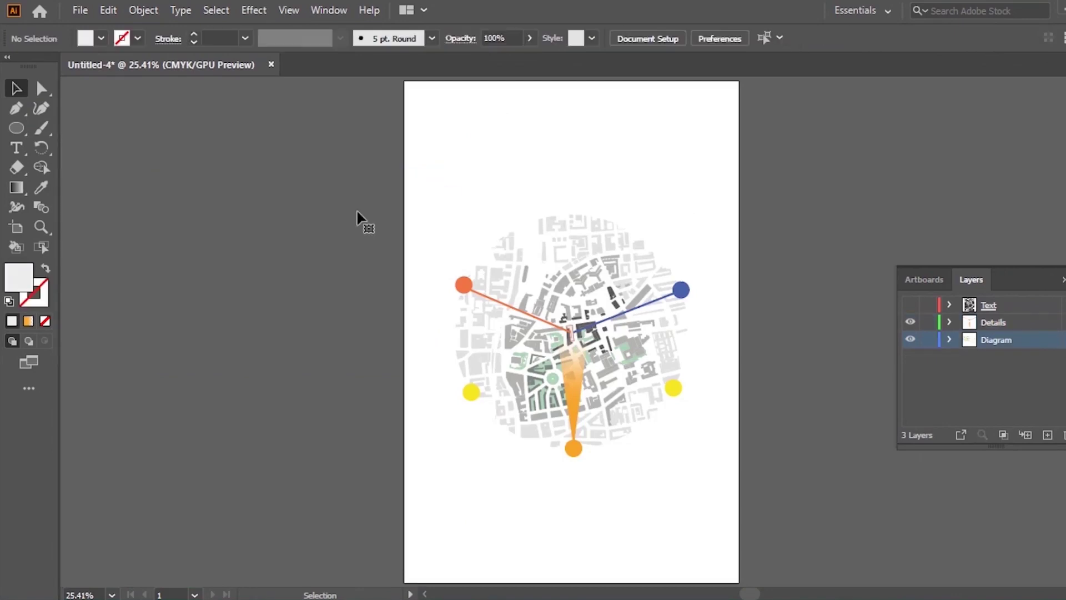
# - Draw a circle about 387 mm across over the site map on the Details layer
pyautogui.hotkey('ctrl', '=')
pyautogui.hotkey('ctrl', '=')
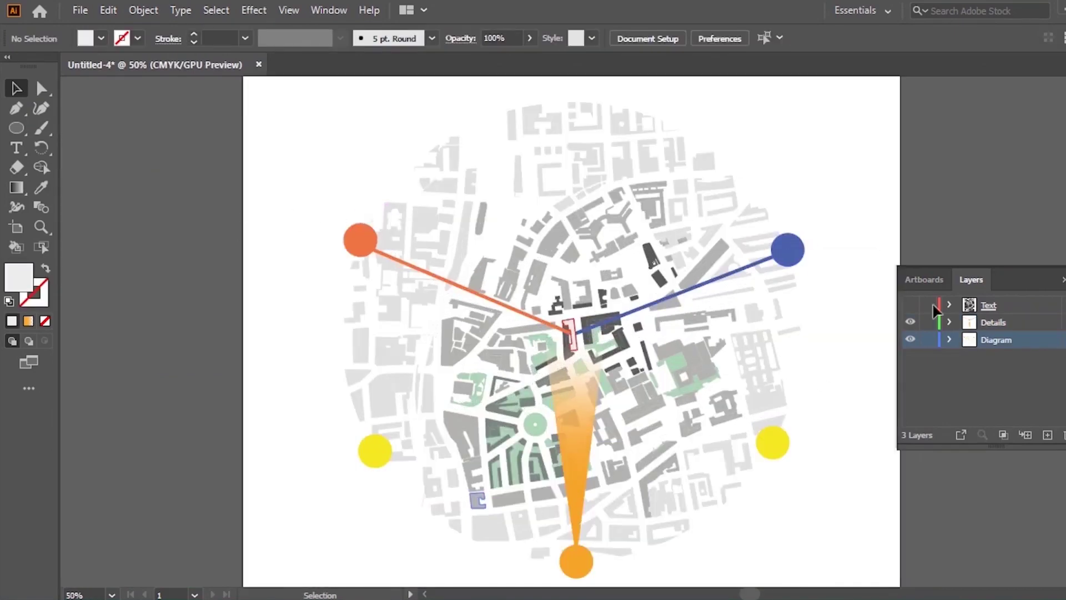
pyautogui.click(1014, 326)
pyautogui.click(1063, 279)
pyautogui.click(17, 128)
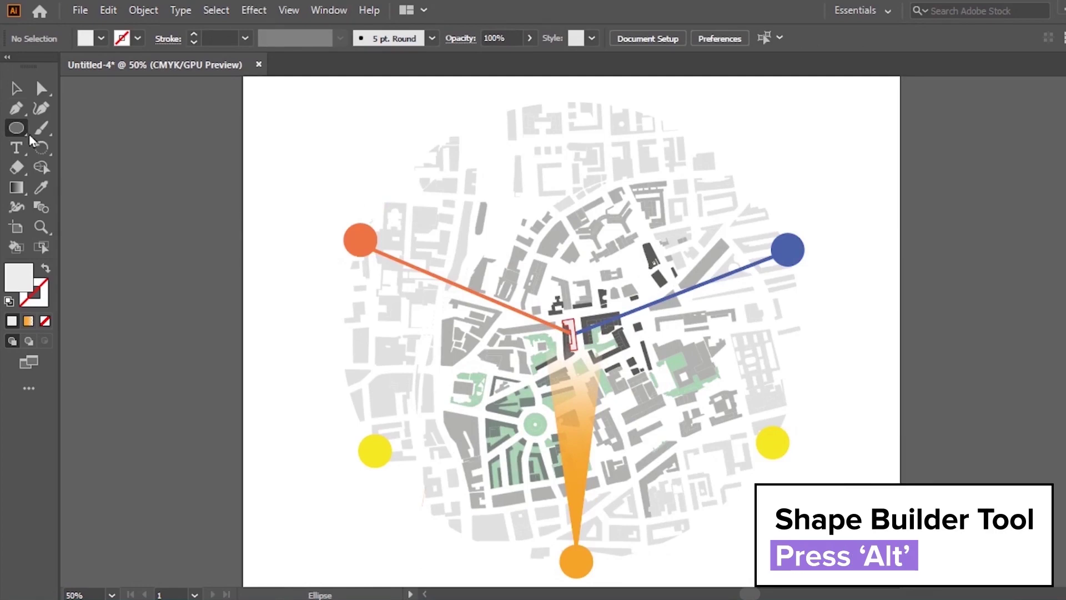
pyautogui.moveTo(351, 112)
pyautogui.mouseDown()
pyautogui.moveTo(798, 558)
pyautogui.moveTo(780, 541)
pyautogui.mouseUp()
# - Duplicate the circle upward and cut the copy away with Shape Builder, leaving a crescent over the southern half of the map
pyautogui.press('v')
pyautogui.moveTo(521, 406); pyautogui.dragTo(518, 293)
pyautogui.keyDown('shift'); pyautogui.click(545, 471); pyautogui.keyUp('shift')
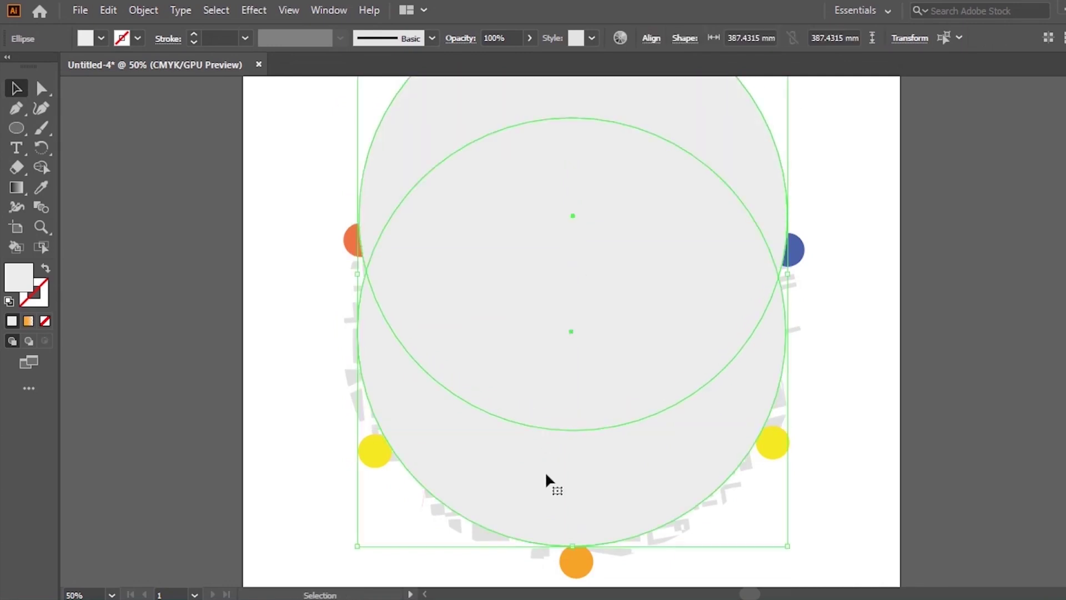
pyautogui.click(44, 169)
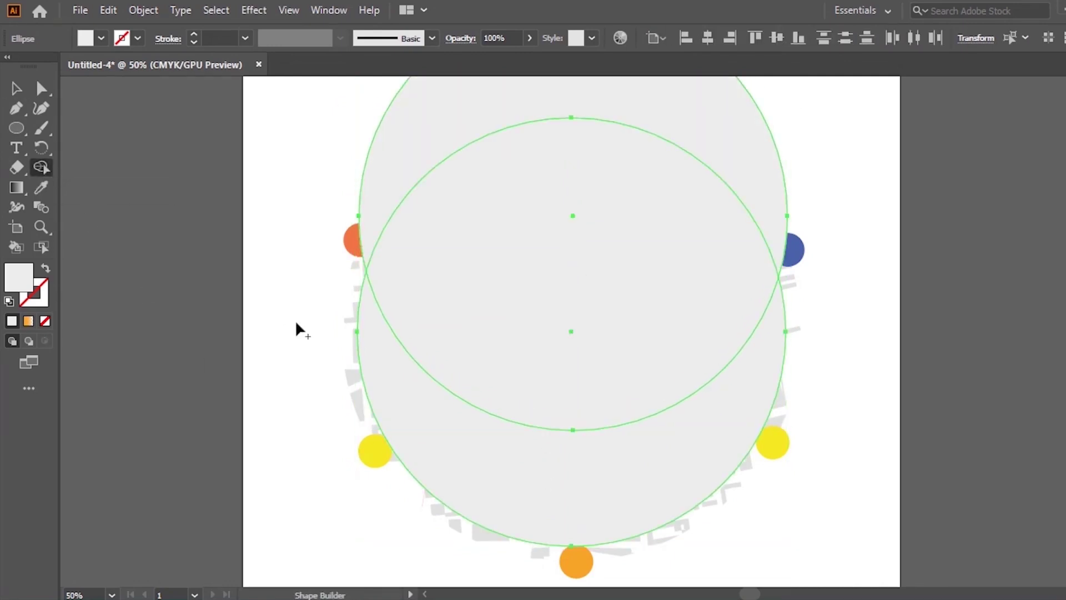
pyautogui.moveTo(422, 135)
pyautogui.mouseDown()
pyautogui.moveTo(444, 233)
pyautogui.moveTo(358, 298)
pyautogui.mouseUp()
pyautogui.click(16, 88)
# - Fill the crescent with the yellow sampled from the sun circle and set its opacity to 21%
pyautogui.press('i')
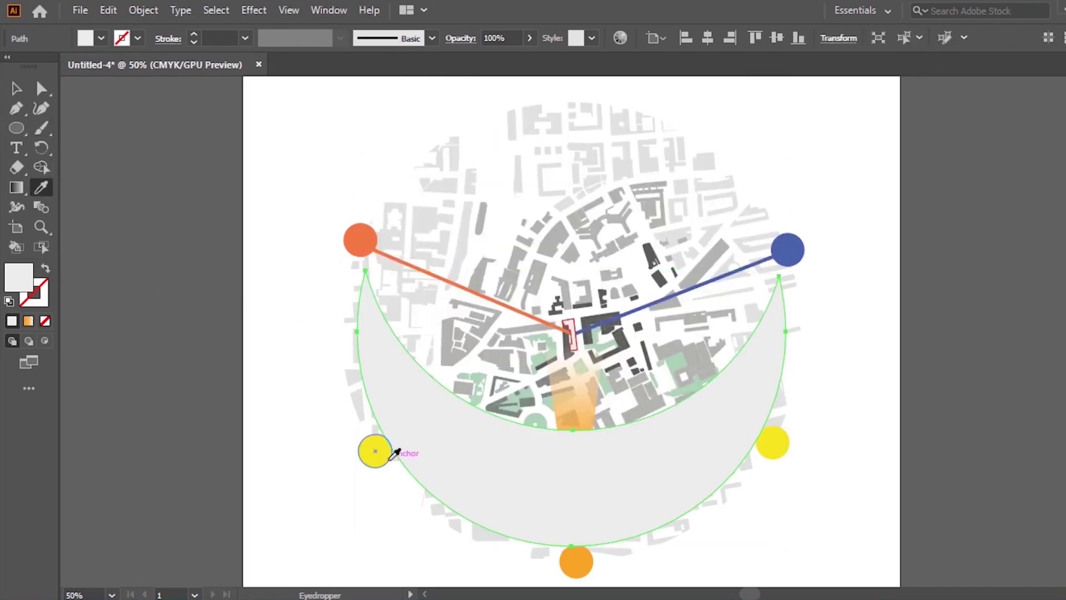
pyautogui.click(375, 451)
pyautogui.press('v')
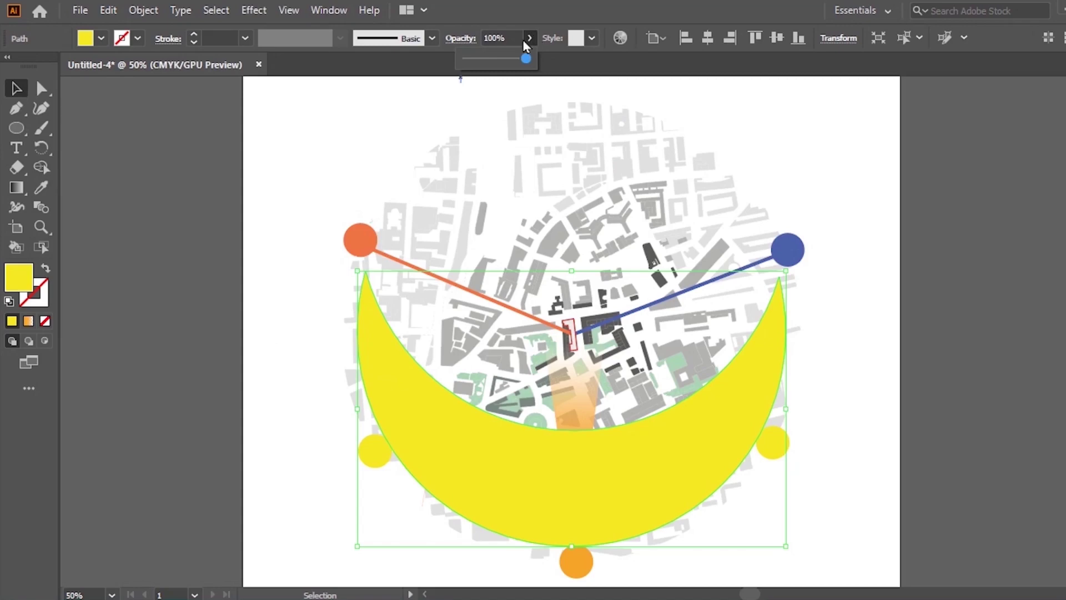
pyautogui.moveTo(466, 58); pyautogui.dragTo(476, 59)
pyautogui.moveTo(369, 114); pyautogui.dragTo(319, 147)
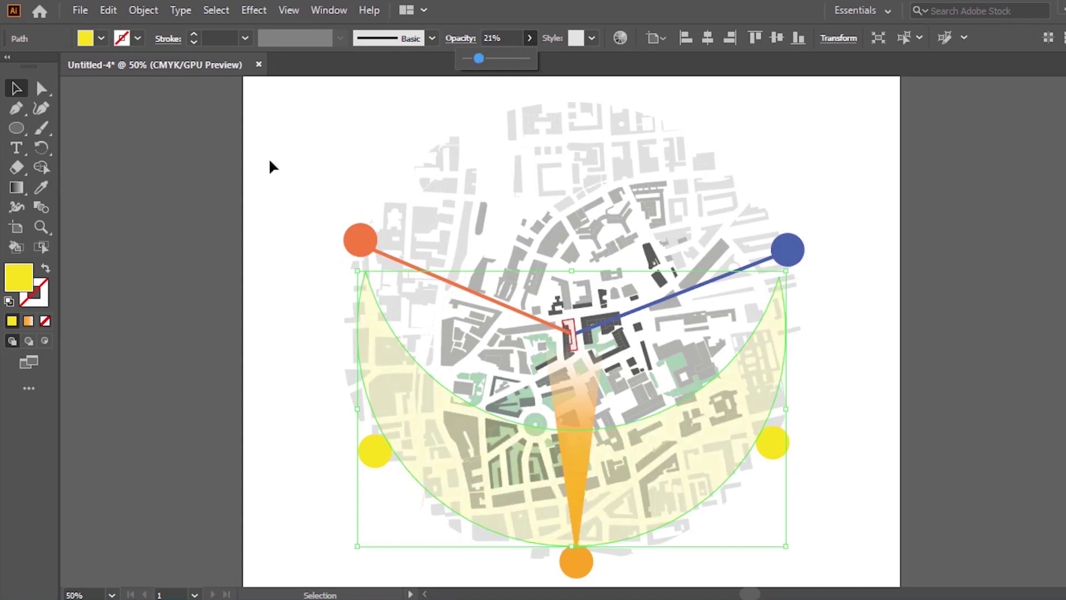
# - Enlarge the yellow crescent to the map's outer edge and shift it down to reach the southern orange circle
pyautogui.click(442, 428)
pyautogui.moveTo(793, 544); pyautogui.dragTo(796, 553)
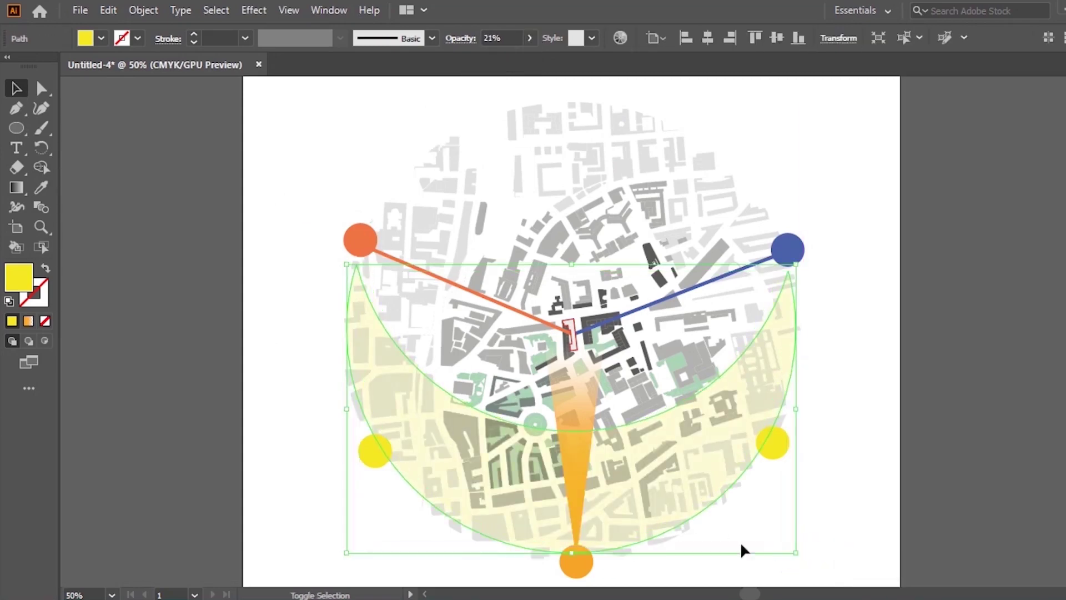
pyautogui.moveTo(348, 555); pyautogui.dragTo(348, 556)
pyautogui.moveTo(640, 495); pyautogui.dragTo(642, 503)
pyautogui.moveTo(574, 273)
pyautogui.mouseDown()
pyautogui.moveTo(576, 261)
pyautogui.moveTo(574, 271)
pyautogui.mouseUp()
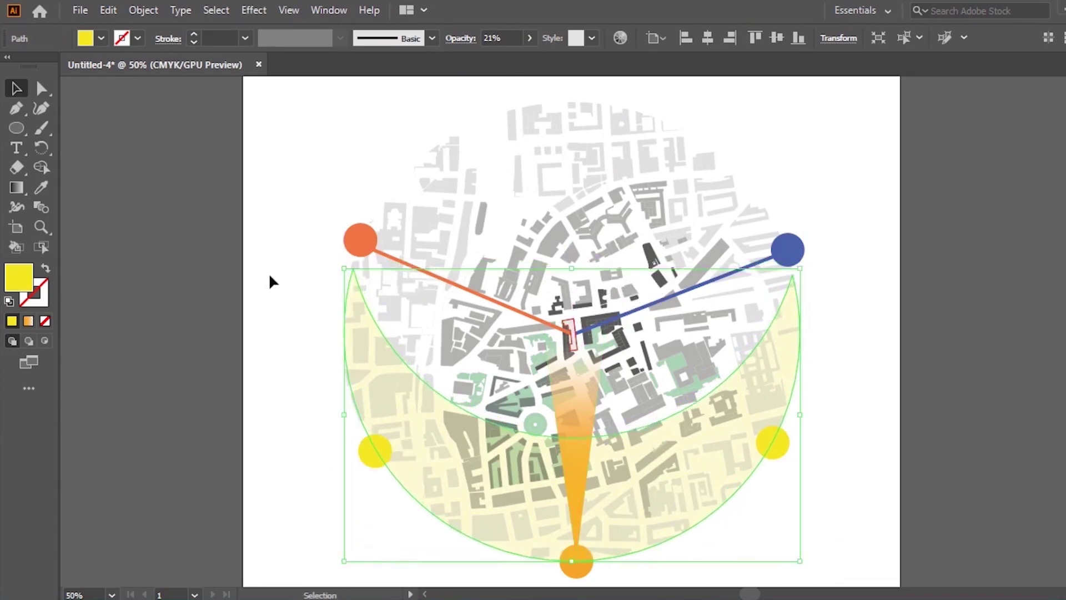
pyautogui.click(278, 340)
# - Move the yellow crescent from the Details layer to the Diagram layer so it sits behind the sun circles and wedge
pyautogui.scroll(-3, 275, 352)
pyautogui.scroll(2, 272, 356)
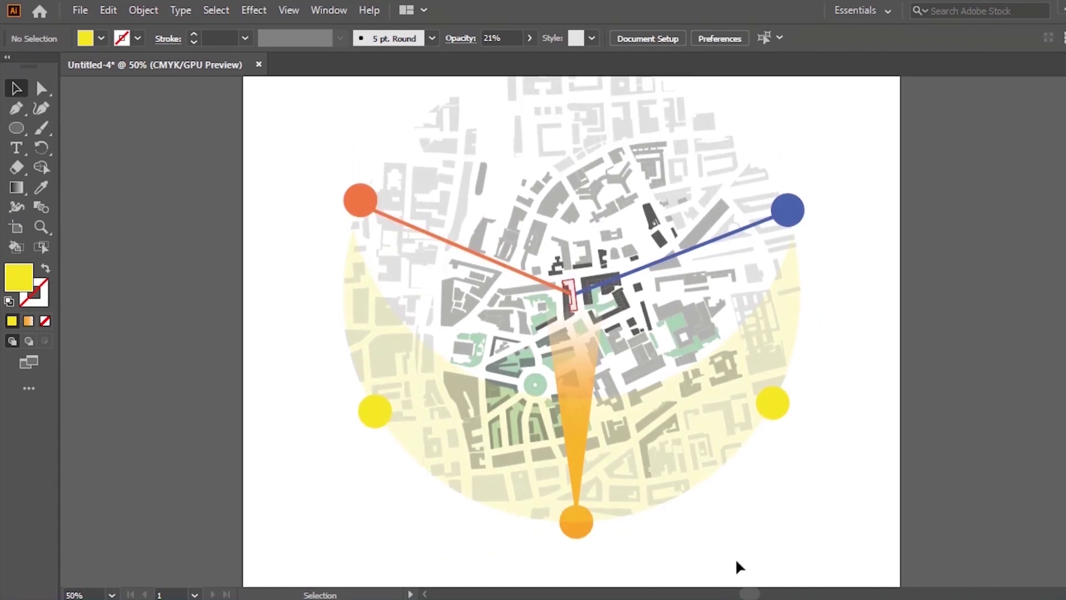
pyautogui.click(710, 455)
pyautogui.click(1064, 289)
pyautogui.moveTo(1064, 323); pyautogui.dragTo(1064, 340)
pyautogui.click(570, 542)
pyautogui.click(562, 523)
pyautogui.click(759, 548)
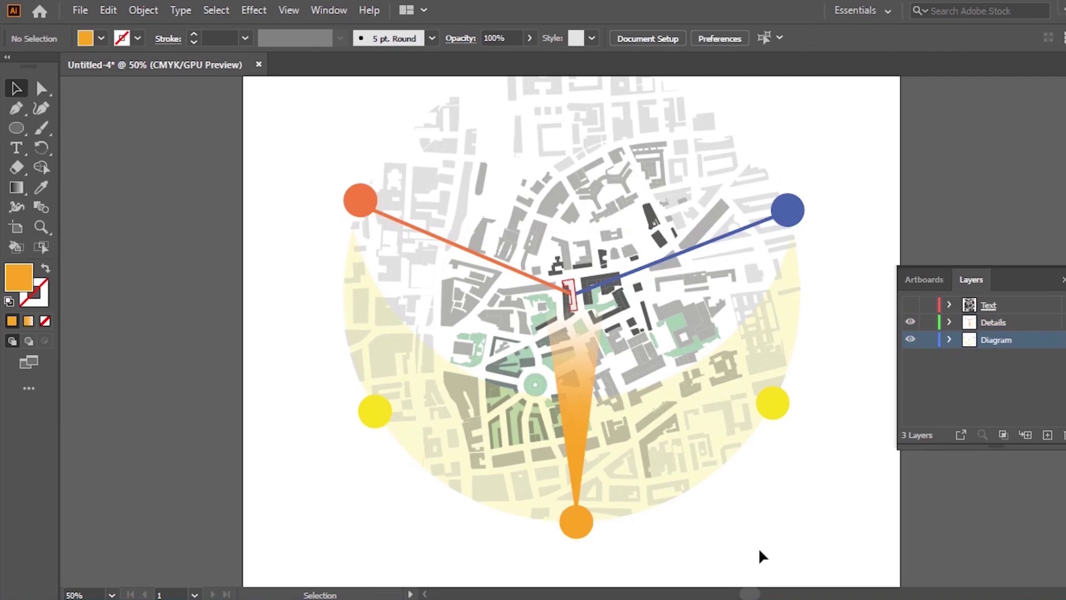
pyautogui.click(1064, 280)
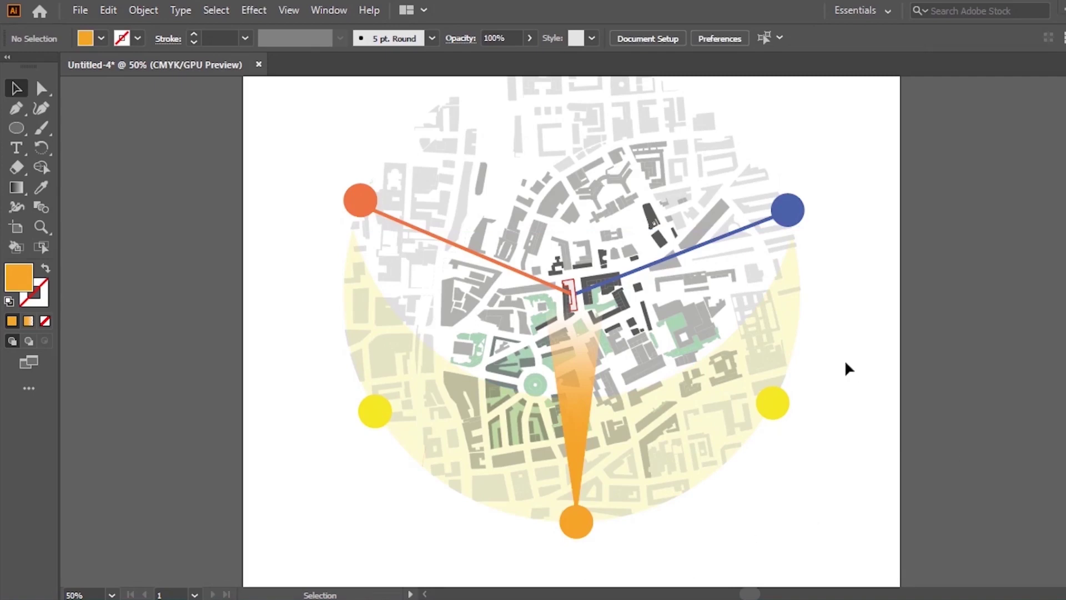
# - Make the blue line dashed with a 17 pt dash length
pyautogui.click(739, 229)
pyautogui.click(162, 38)
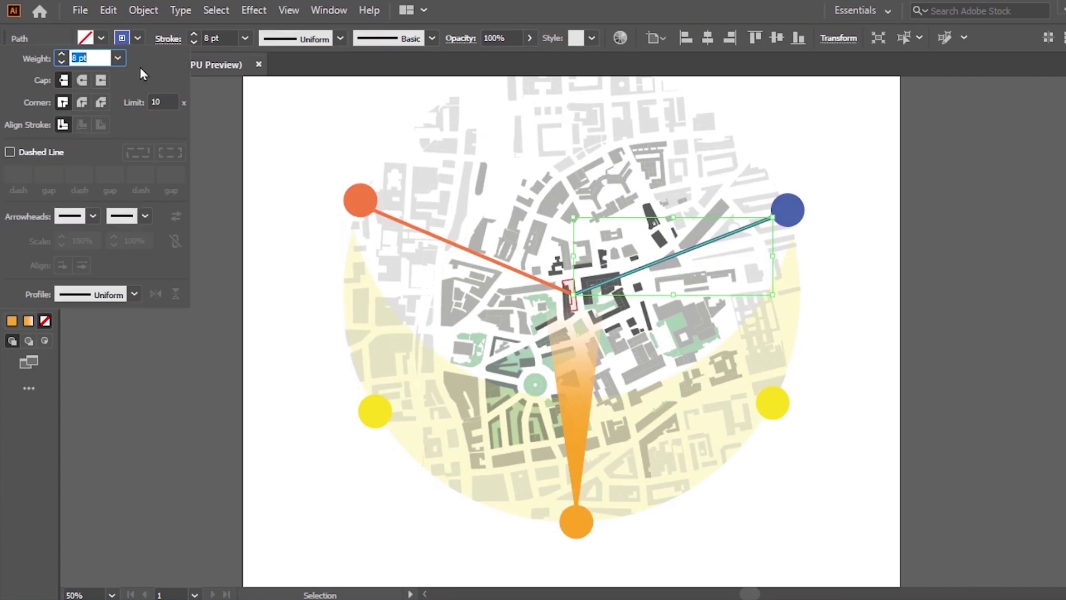
pyautogui.click(32, 152)
pyautogui.write('17')
pyautogui.press('Return')
# - Set the blue line's dash length to 25 pt and its stroke weight to 5 pt
pyautogui.click(156, 41)
pyautogui.moveTo(20, 175); pyautogui.dragTo(1, 175)
pyautogui.write('25')
pyautogui.press('Return')
pyautogui.click(244, 38)
pyautogui.click(262, 185)
pyautogui.click(189, 196)
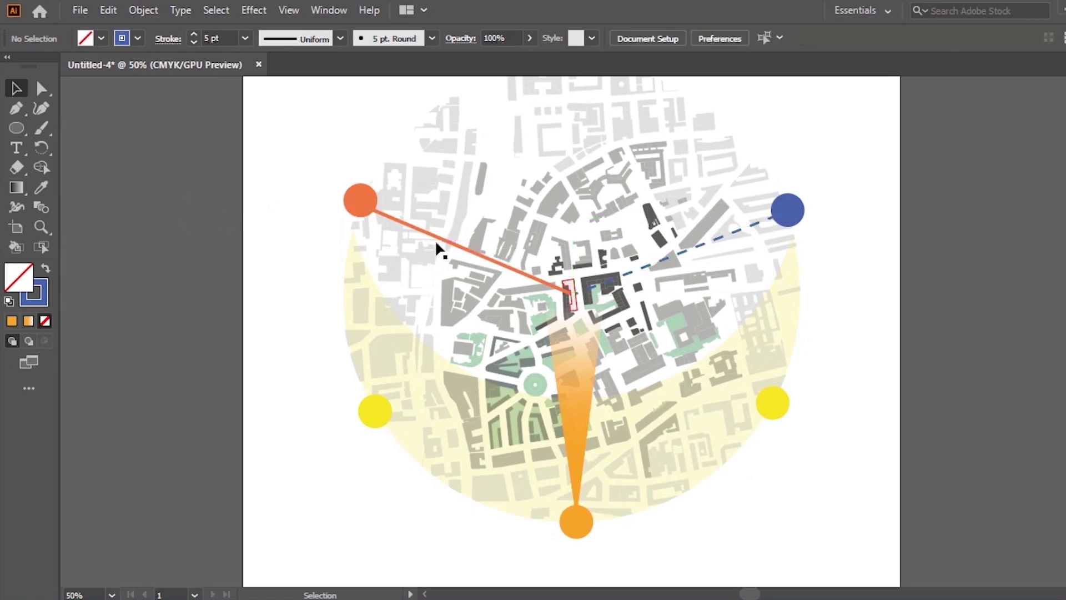
# - Set the orange sunset line's stroke weight to 5 pt and make it dashed
pyautogui.click(452, 240)
pyautogui.click(219, 38)
pyautogui.write('5')
pyautogui.press('Return')
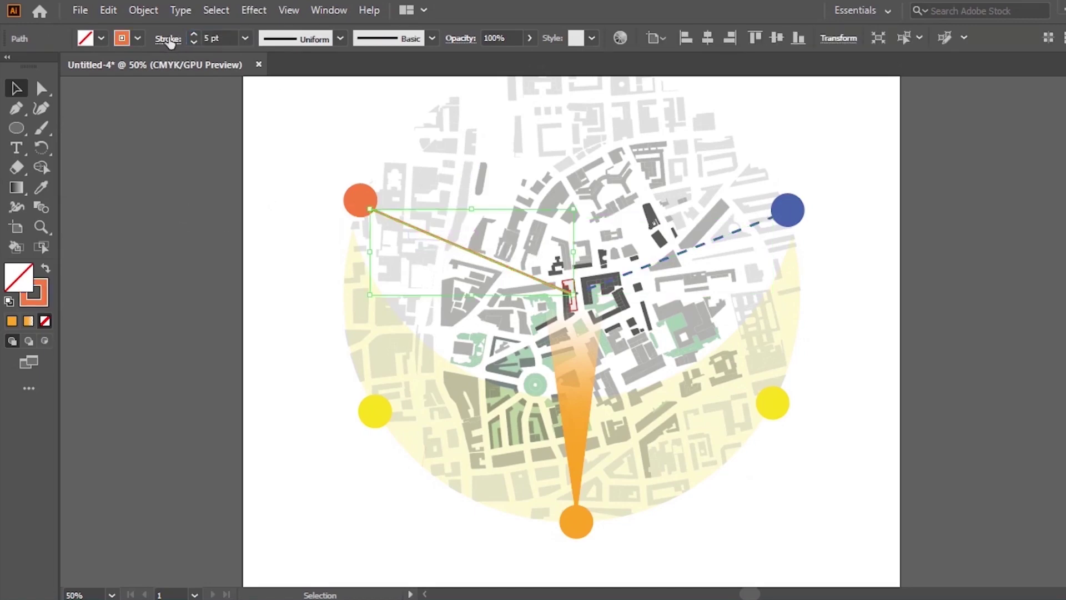
pyautogui.click(168, 38)
pyautogui.click(10, 151)
pyautogui.click(201, 262)
pyautogui.scroll(3, 177, 277)
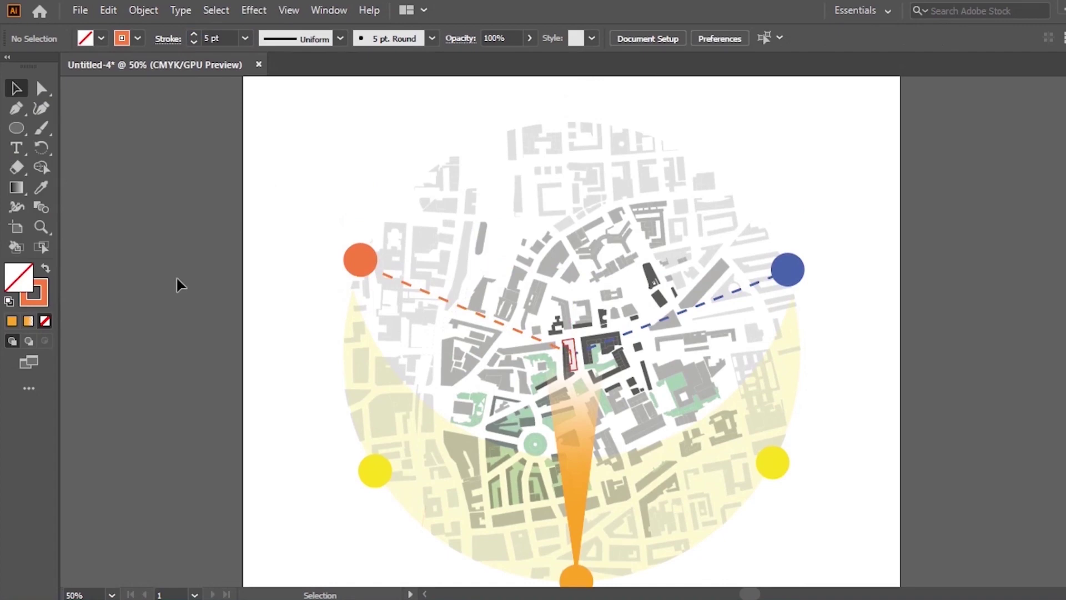
pyautogui.scroll(-2, 177, 276)
# - Delete the hidden Text layer
pyautogui.click(1065, 289)
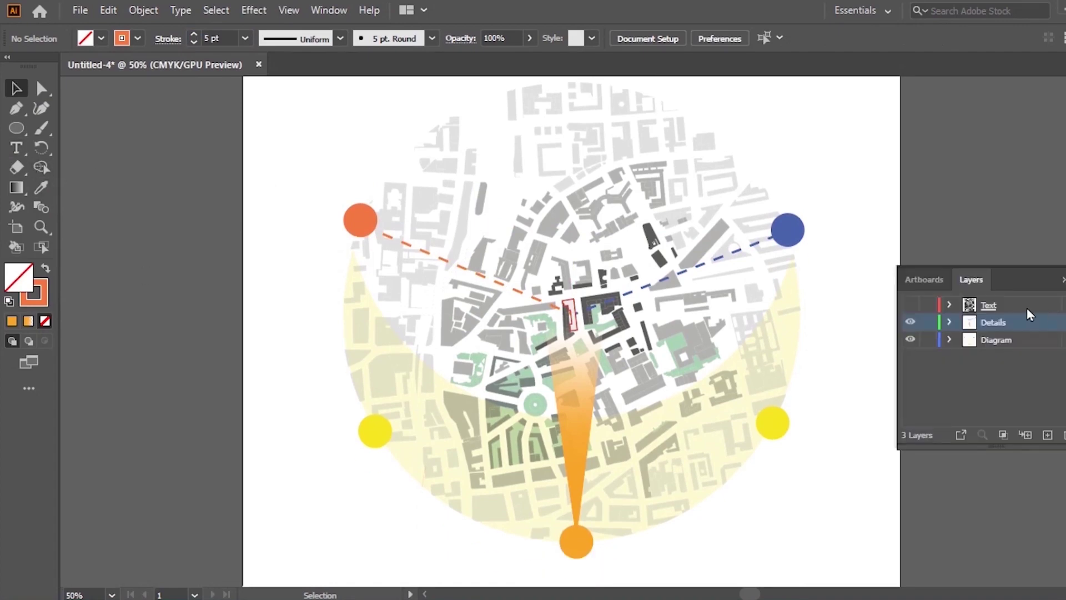
pyautogui.click(1016, 308)
pyautogui.click(1065, 434)
pyautogui.click(605, 330)
# - Create a new layer above Details and name it Annotation
pyautogui.click(1048, 435)
pyautogui.doubleClick(994, 305)
pyautogui.write('Anno')
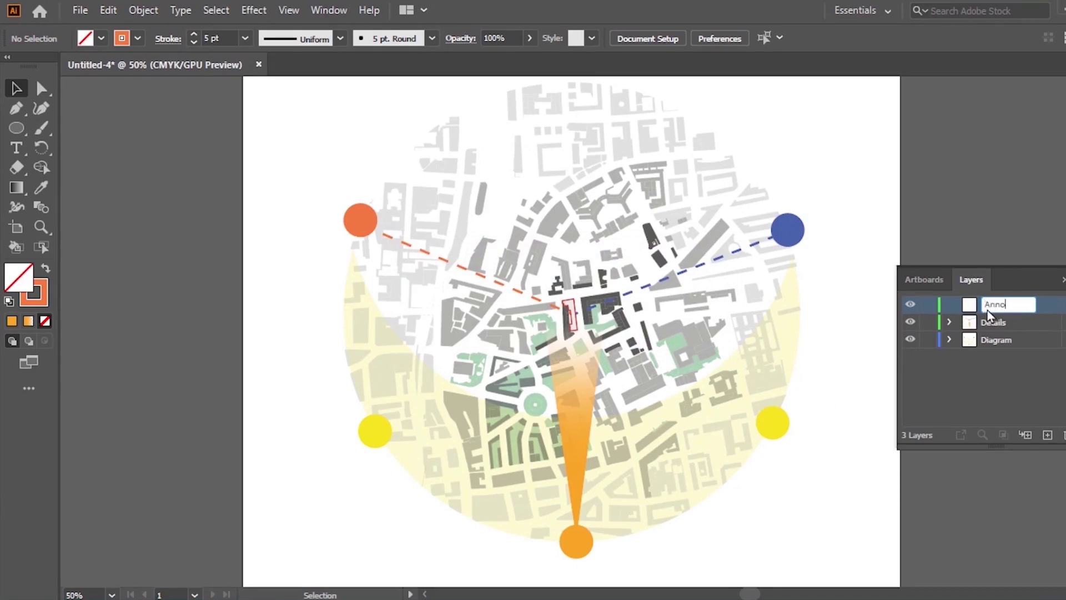
pyautogui.write('tation')
pyautogui.press('Return')
pyautogui.click(1062, 280)
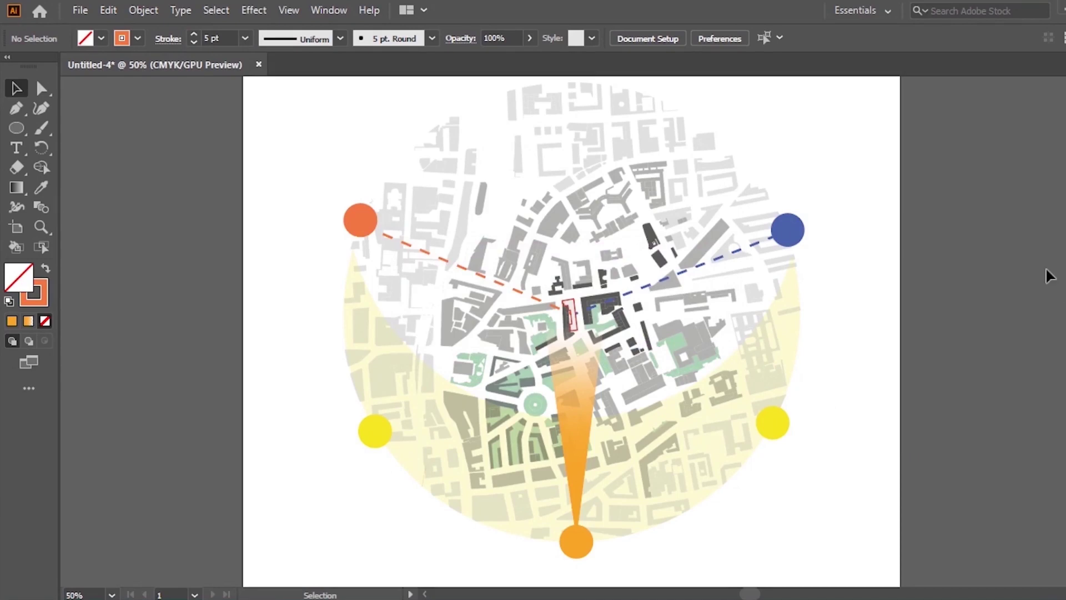
# - Add a "Sunset" text label above the orange-red circle and enlarge its text to 48 pt
pyautogui.click(11, 152)
pyautogui.moveTo(271, 174); pyautogui.dragTo(356, 199)
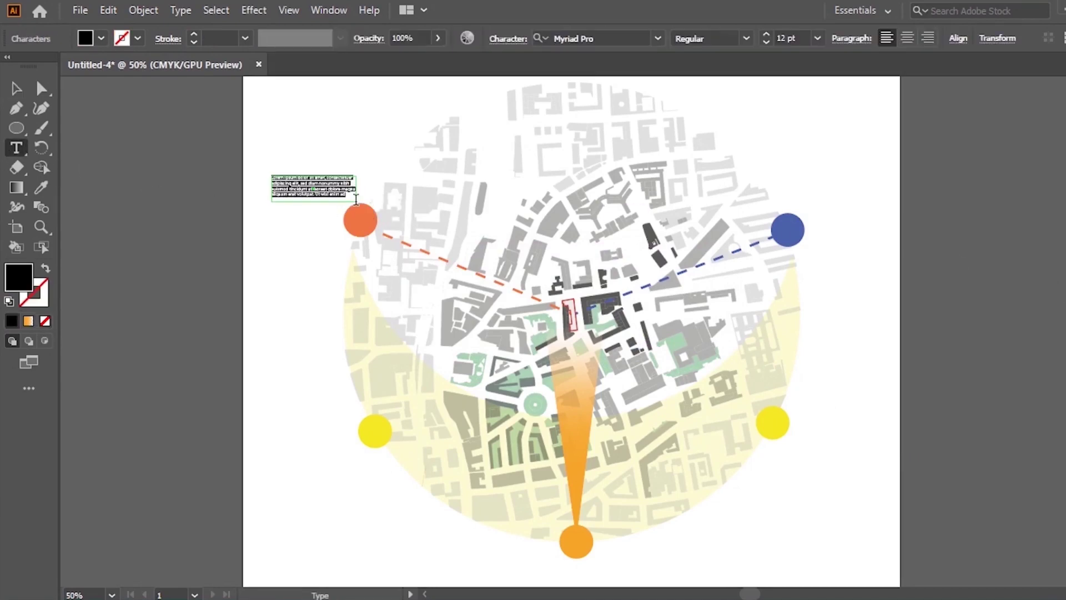
pyautogui.press('BackSpace')
pyautogui.press('ctrl')
pyautogui.hotkey('ctrl', 'shift', '.')
pyautogui.hotkey('ctrl', 'shift', '.')
pyautogui.hotkey('ctrl', 'shift', '.')
pyautogui.hotkey('ctrl', 'shift', '.')
pyautogui.hotkey('ctrl', 'shift', '.')
pyautogui.hotkey('ctrl', 'shift', '.')
pyautogui.hotkey('ctrl', 'shift', '.')
pyautogui.hotkey('ctrl', 'shift', '.')
pyautogui.hotkey('ctrl', 'shift', '.')
pyautogui.hotkey('ctrl', 'shift', '.')
pyautogui.hotkey('ctrl', 'shift', '.')
pyautogui.hotkey('ctrl', 'shift', '.')
pyautogui.hotkey('ctrl', 'shift', '.')
pyautogui.hotkey('ctrl', 'shift', '.')
pyautogui.hotkey('ctrl', 'shift', '.')
pyautogui.hotkey('ctrl', 'shift', '.')
pyautogui.hotkey('ctrl', 'shift', '.')
# - Set the Sunset label's font to Inter Regular and move the label closer to the orange-red circle
pyautogui.click(612, 39)
pyautogui.write('int')
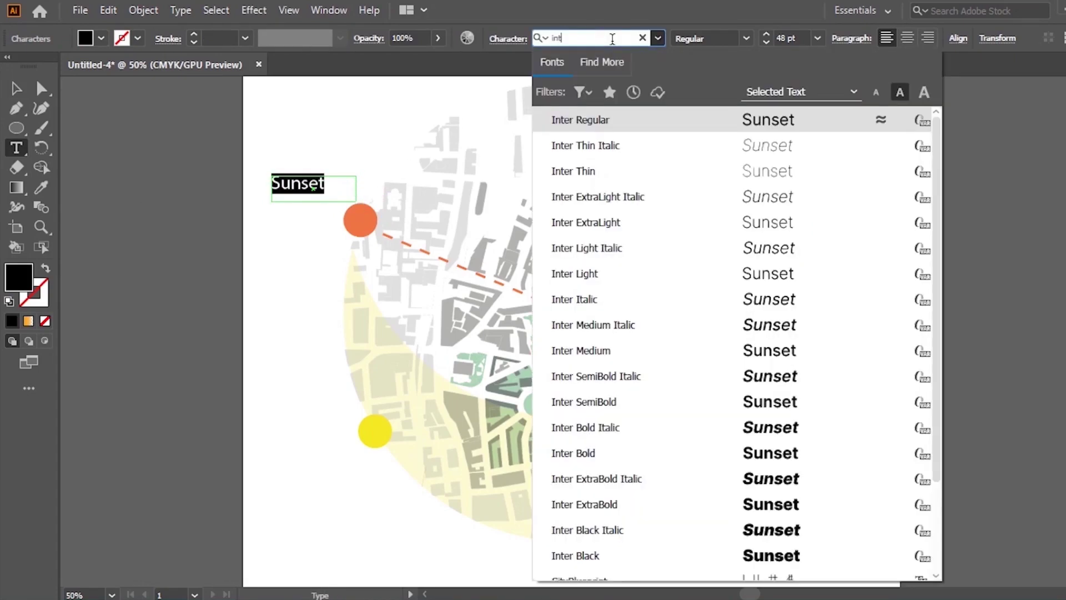
pyautogui.write('er')
pyautogui.click(604, 121)
pyautogui.click(16, 88)
pyautogui.click(228, 156)
pyautogui.moveTo(295, 182); pyautogui.dragTo(310, 197)
pyautogui.click(190, 211)
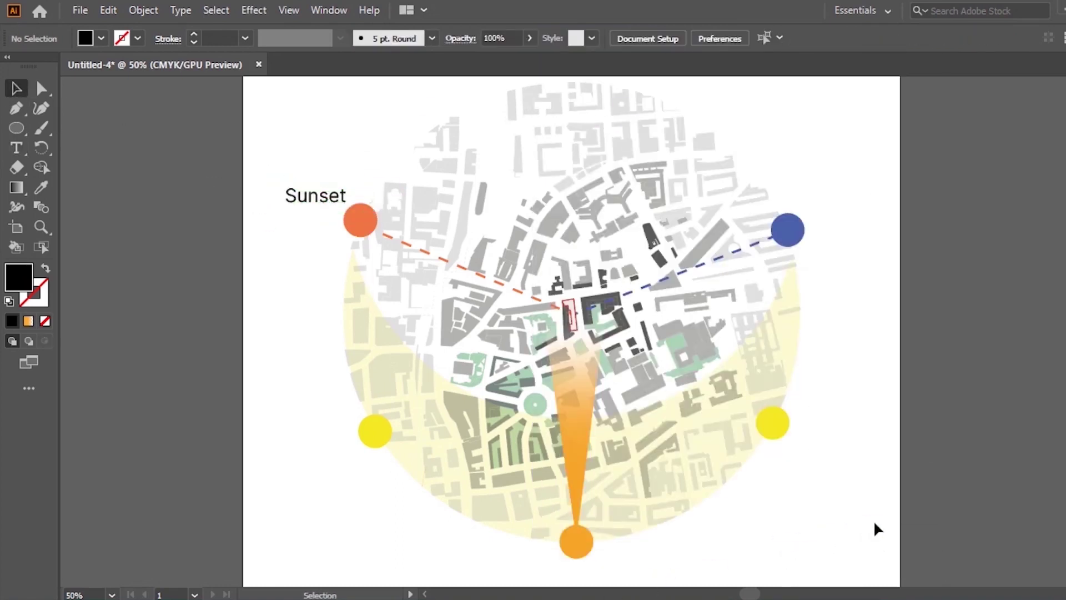
# - Place the label just below the southern orange circle and change its wording to "3pm"
pyautogui.moveTo(314, 195); pyautogui.dragTo(586, 575)
pyautogui.scroll(-2, 604, 565)
pyautogui.press('t')
pyautogui.moveTo(613, 506); pyautogui.dragTo(516, 510)
pyautogui.write('3pm')
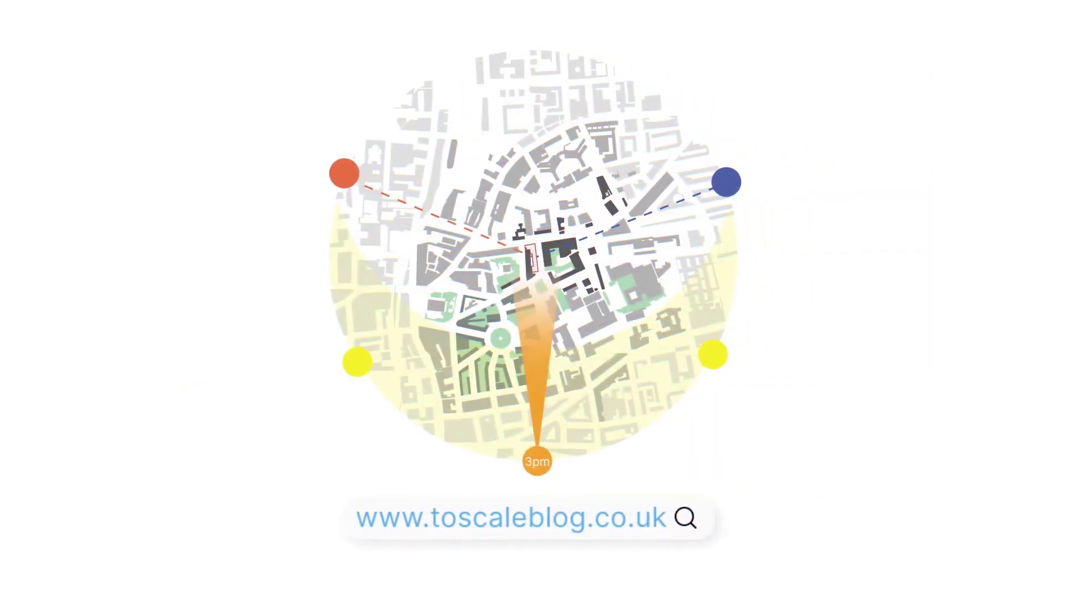